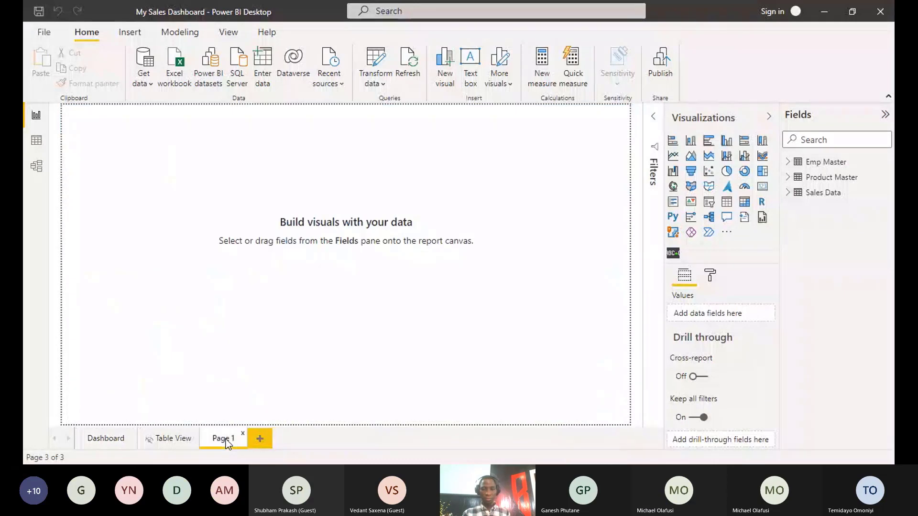
Delete the Dashboard and Table View pages from the report, keeping only the blank Page 1
click(113, 448)
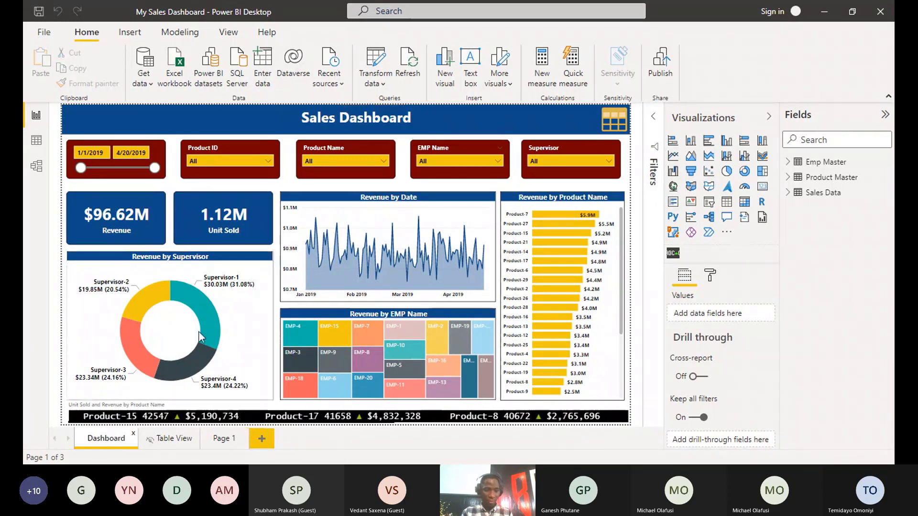
click(145, 438)
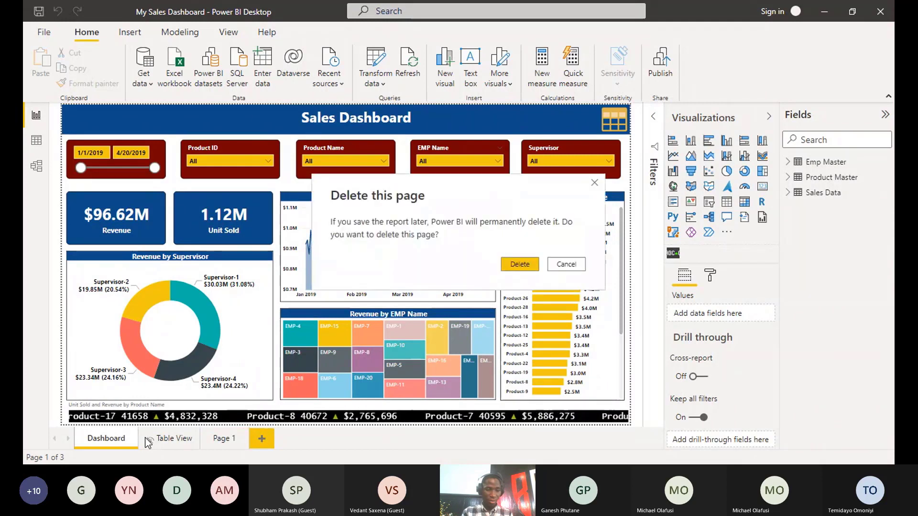
click(525, 266)
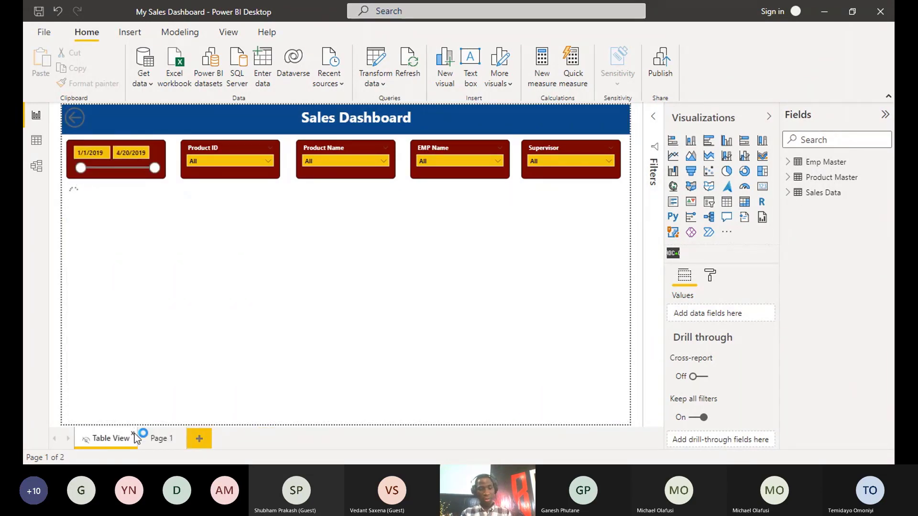
click(133, 433)
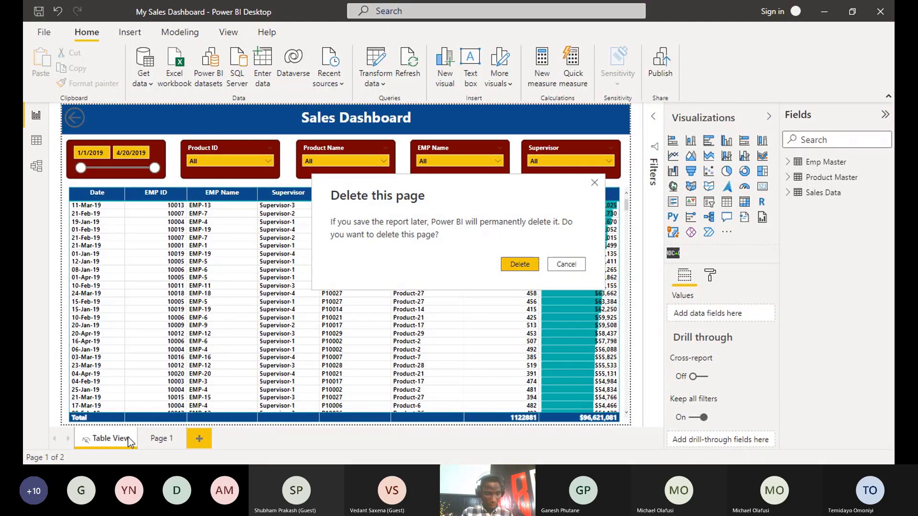
click(516, 263)
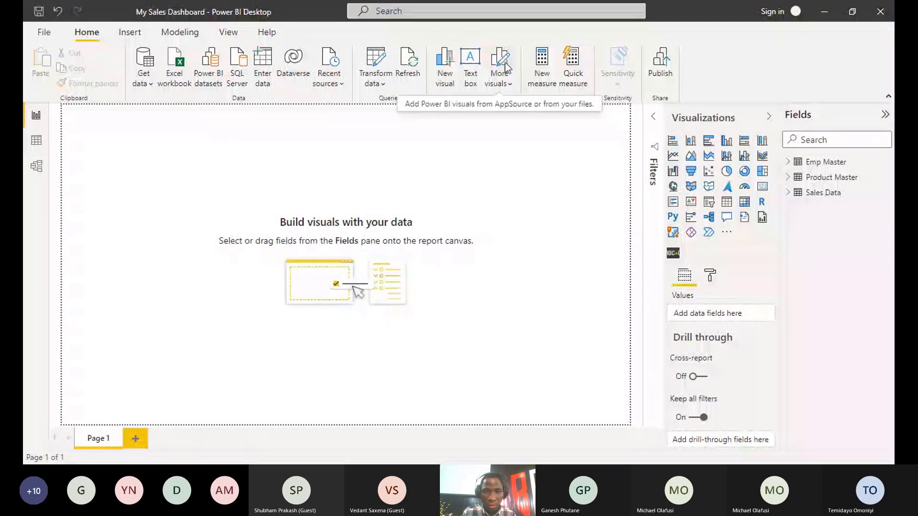
click(470, 67)
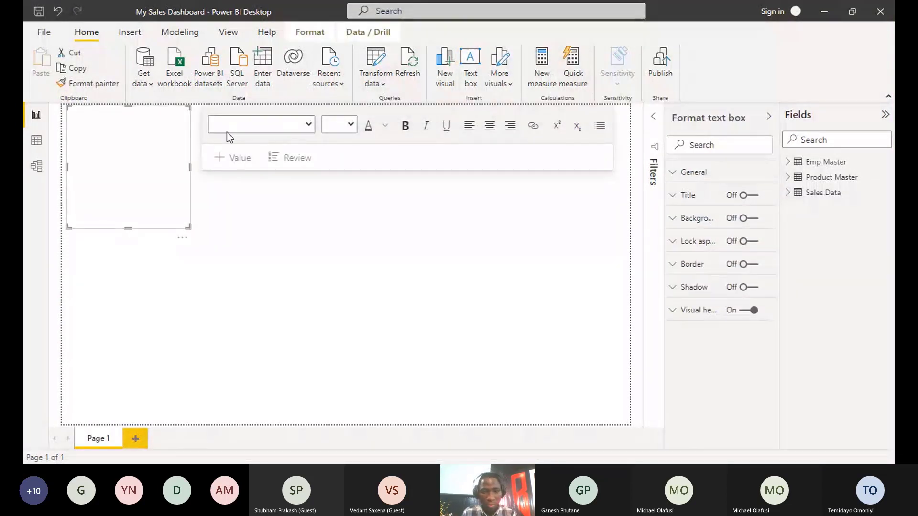
click(178, 119)
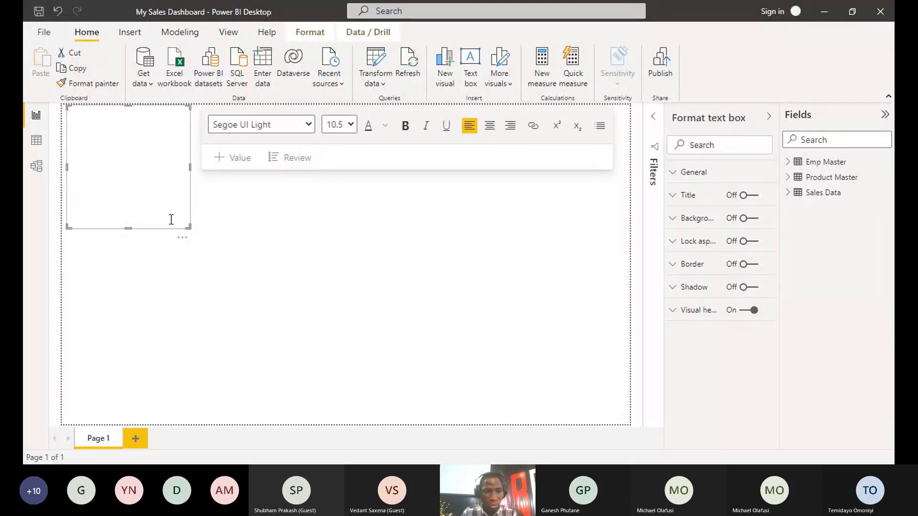
click(182, 237)
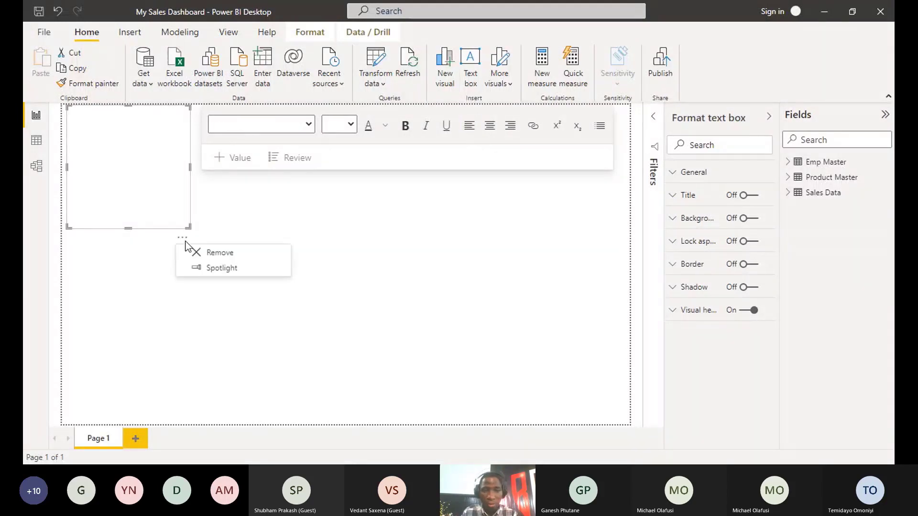
click(212, 257)
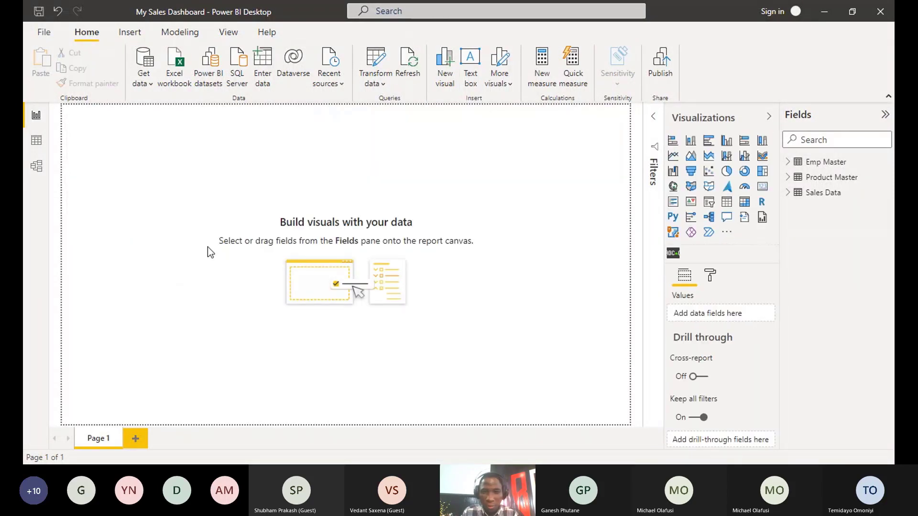
Insert a rounded rectangle shape and resize it into a thin header banner spanning the page's upper edge
click(129, 33)
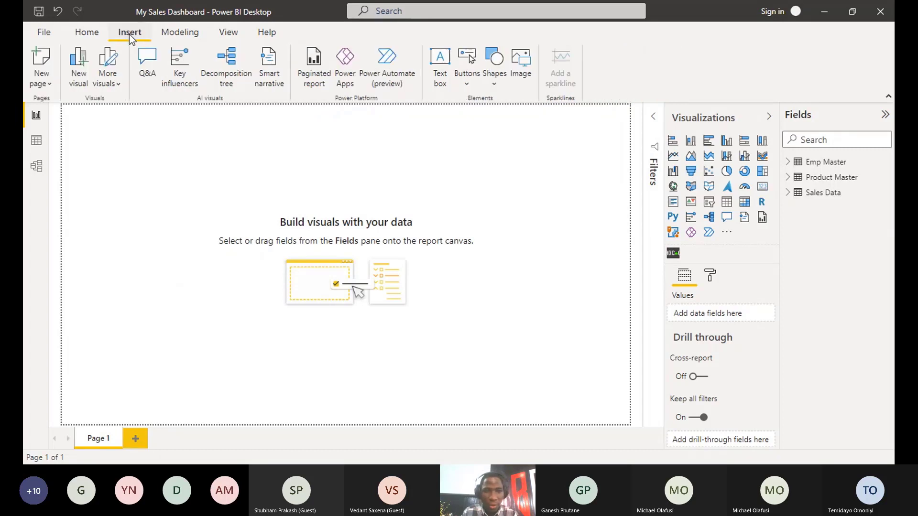
click(500, 81)
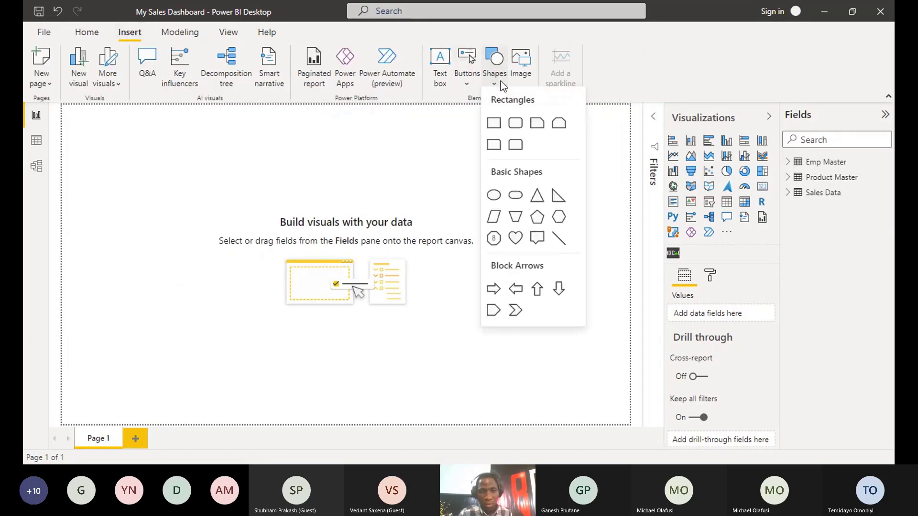
click(515, 127)
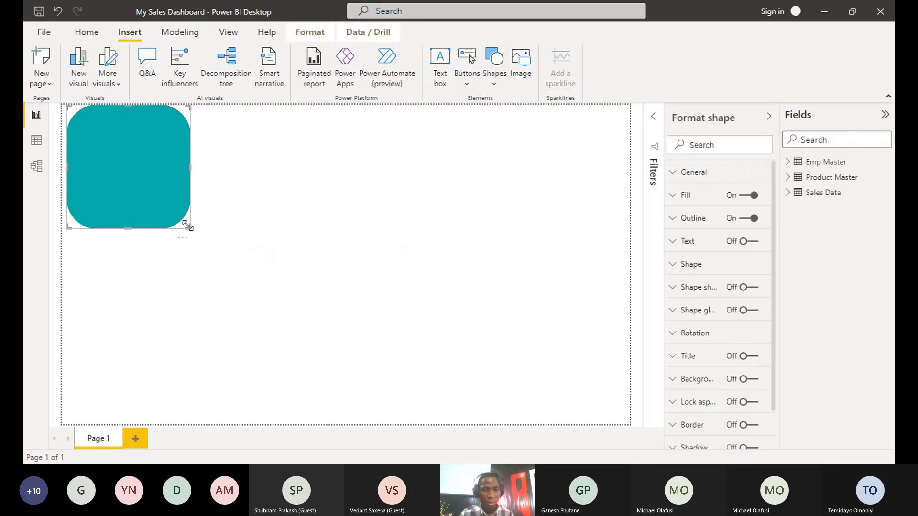
drag(187, 225, 627, 133)
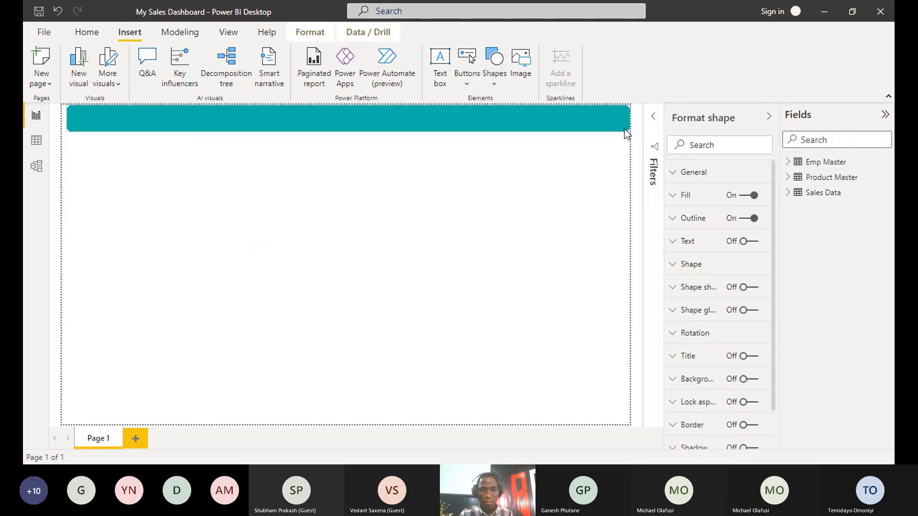
Set the header banner's fill to a custom dark blue, about #1A0698
click(673, 197)
click(699, 235)
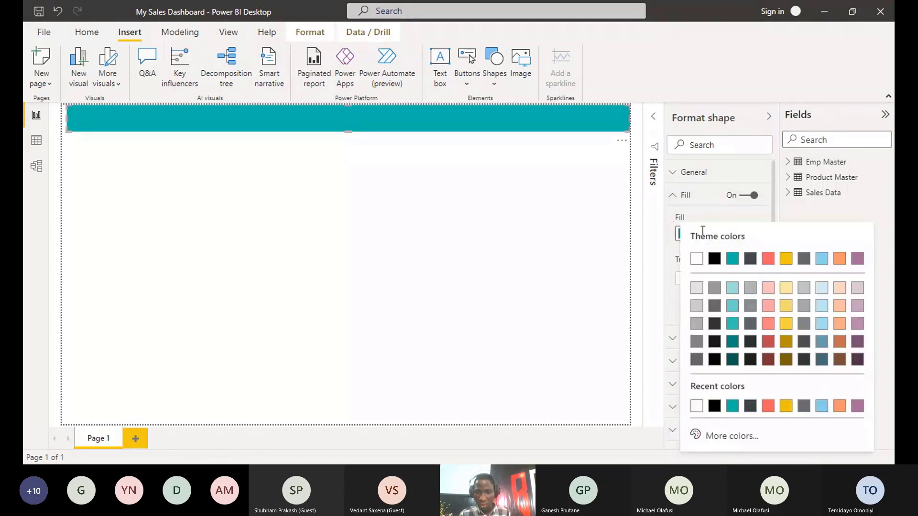
click(713, 437)
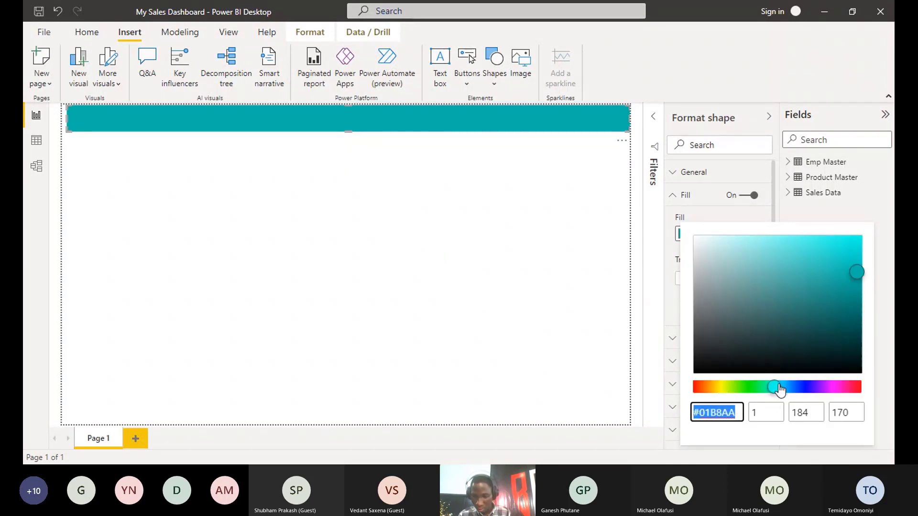
click(778, 387)
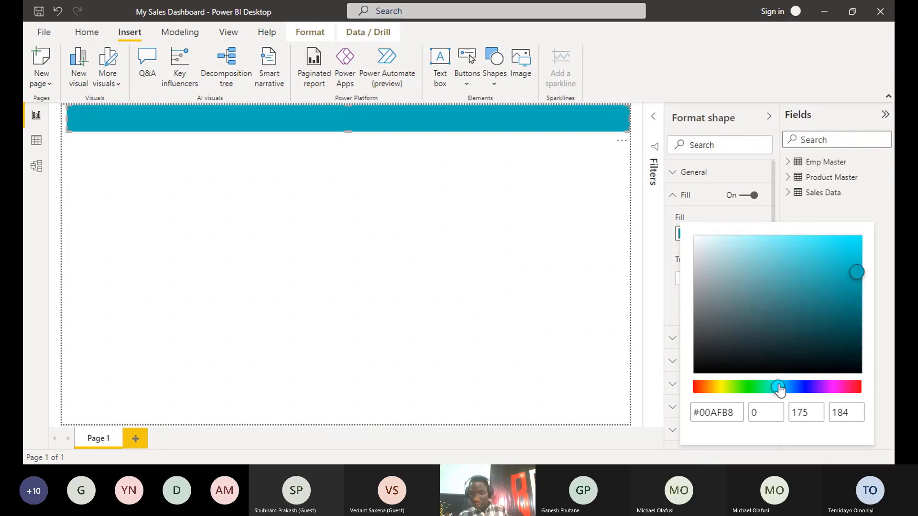
drag(778, 387, 810, 390)
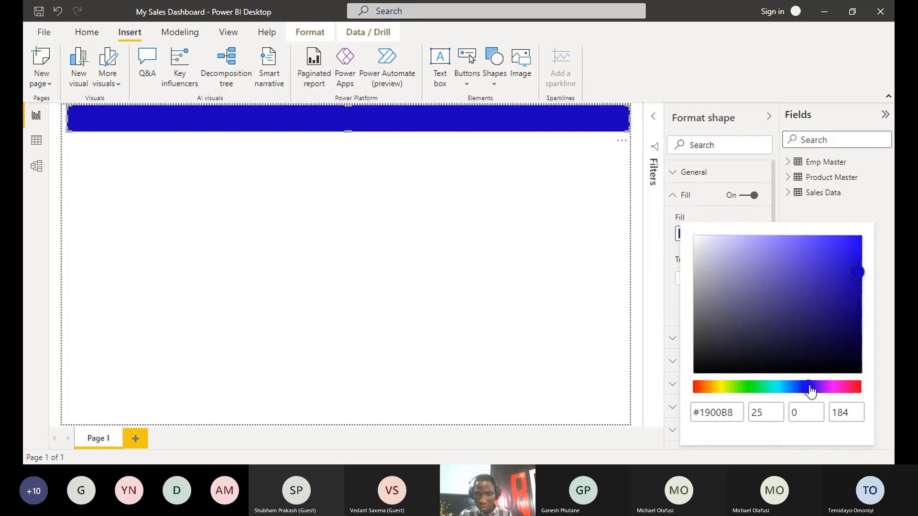
mouse_move(849, 279)
mouse_down()
mouse_move(825, 328)
mouse_move(826, 297)
mouse_move(854, 296)
mouse_up()
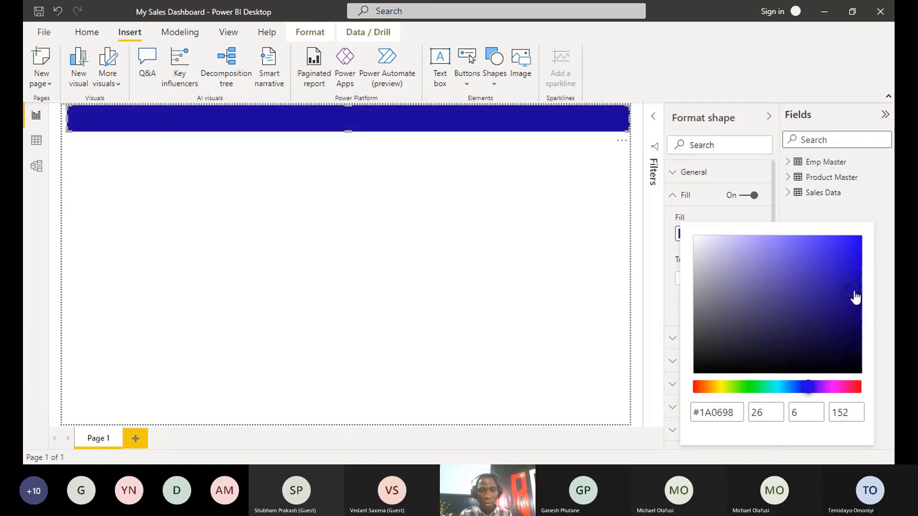
click(301, 195)
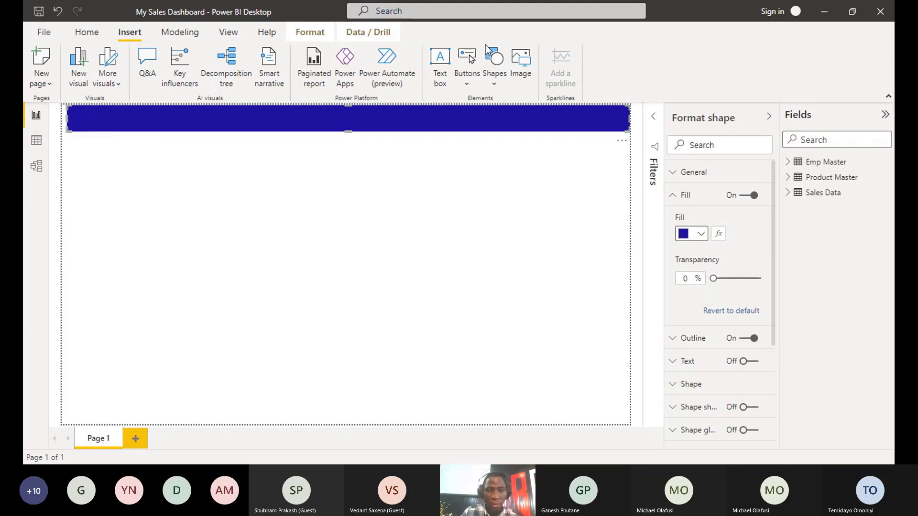
click(475, 104)
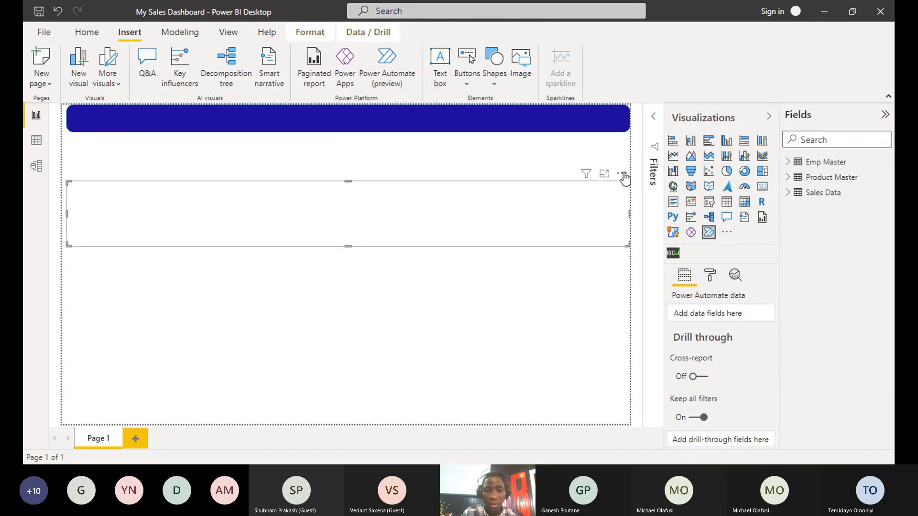
click(622, 174)
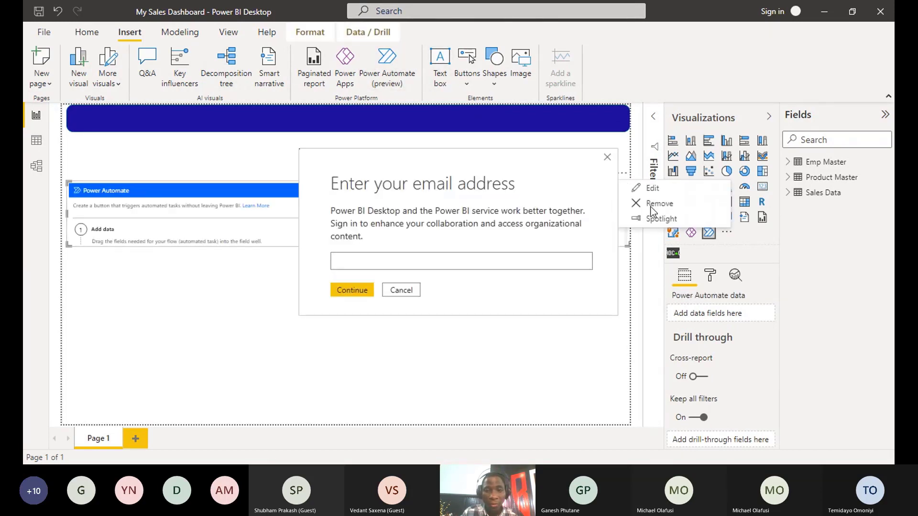
click(401, 290)
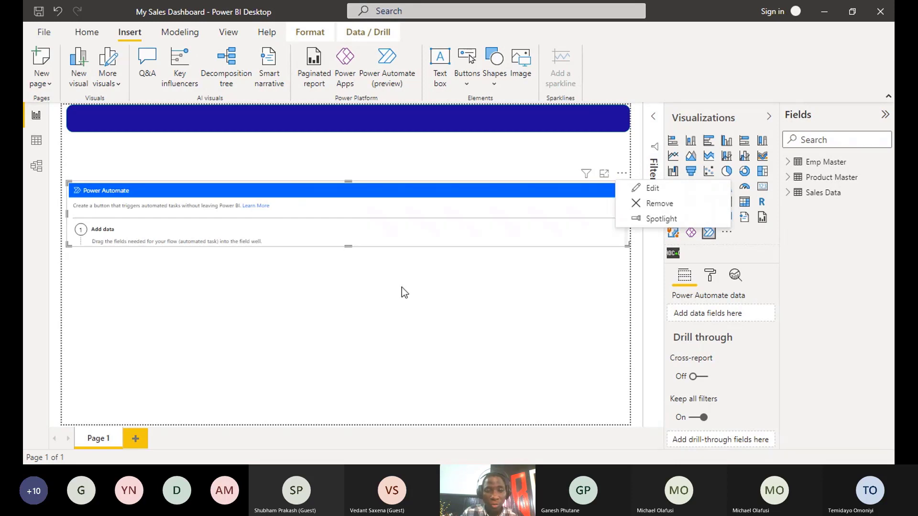
click(649, 205)
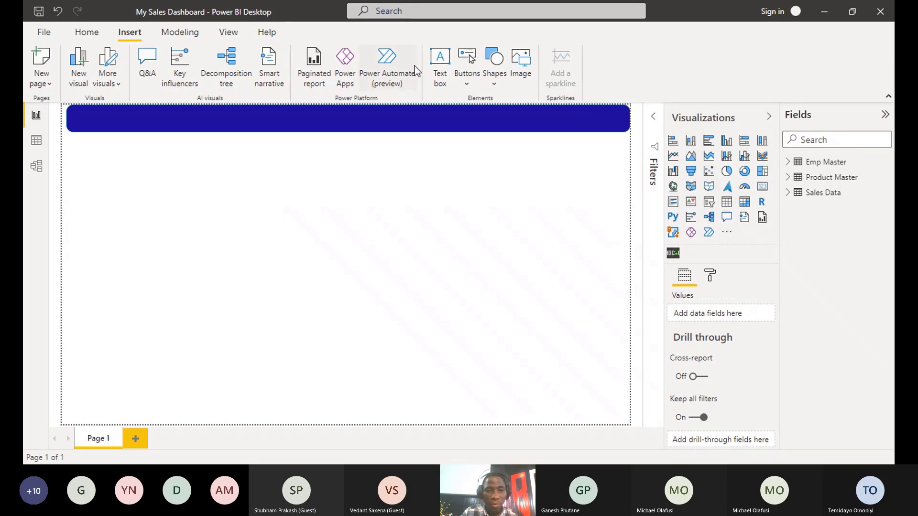
Insert a text box below the banner containing the title "SALES DASHBOARD"
click(443, 78)
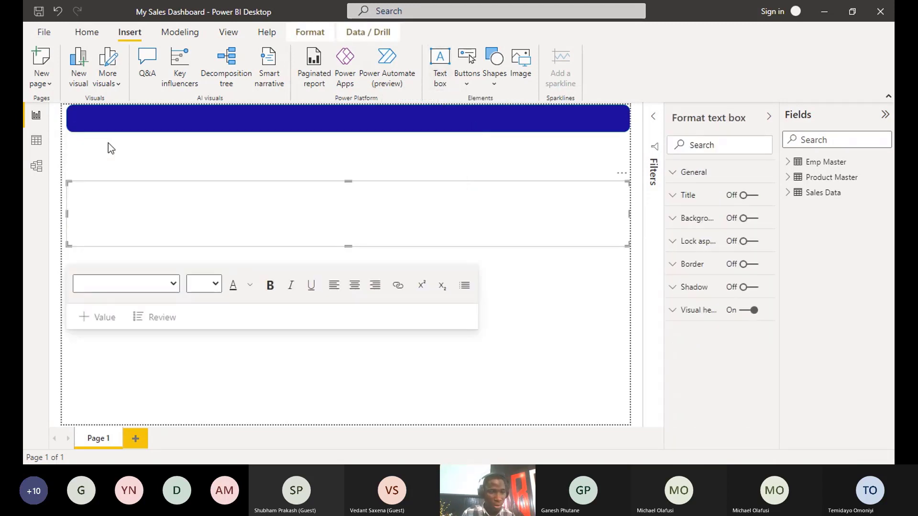
click(76, 196)
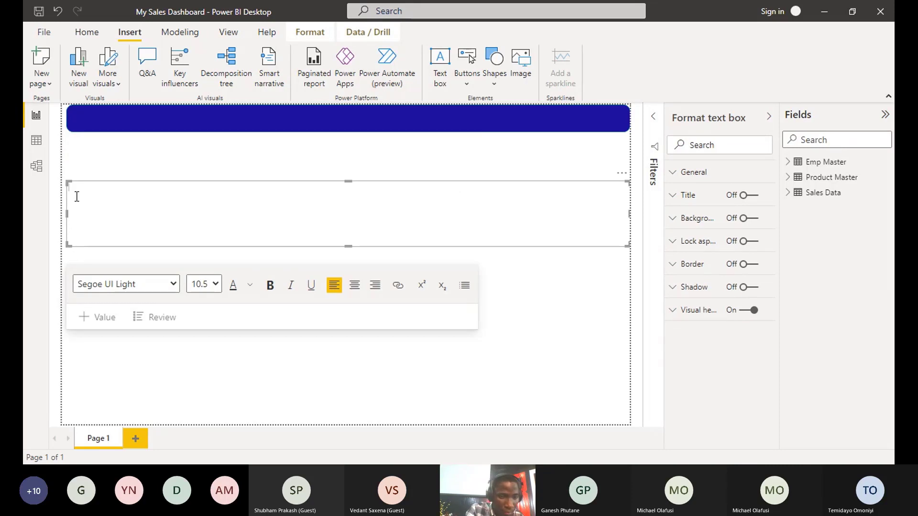
text(sa)
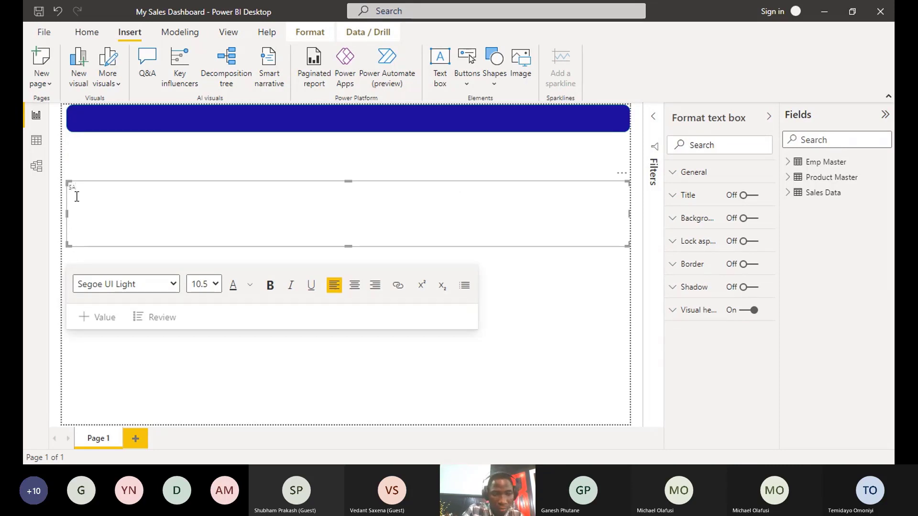
text(LES DAS)
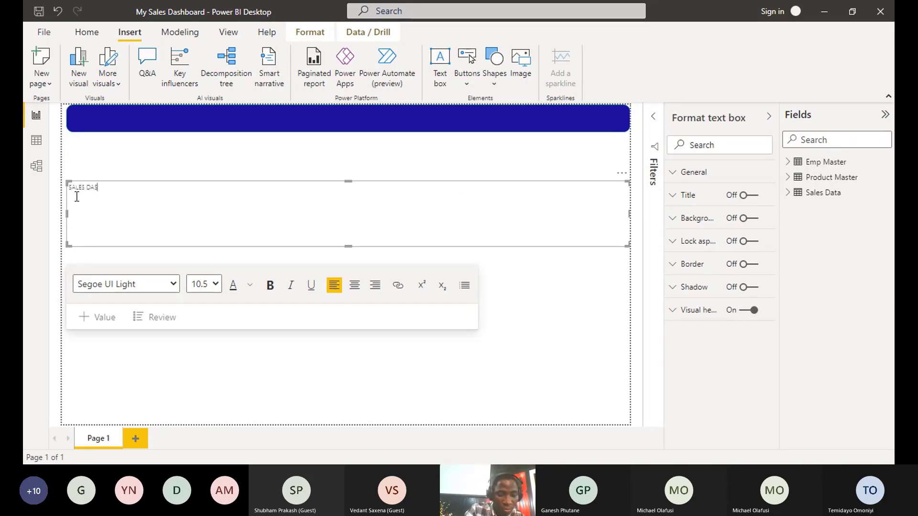
text(HBOARD)
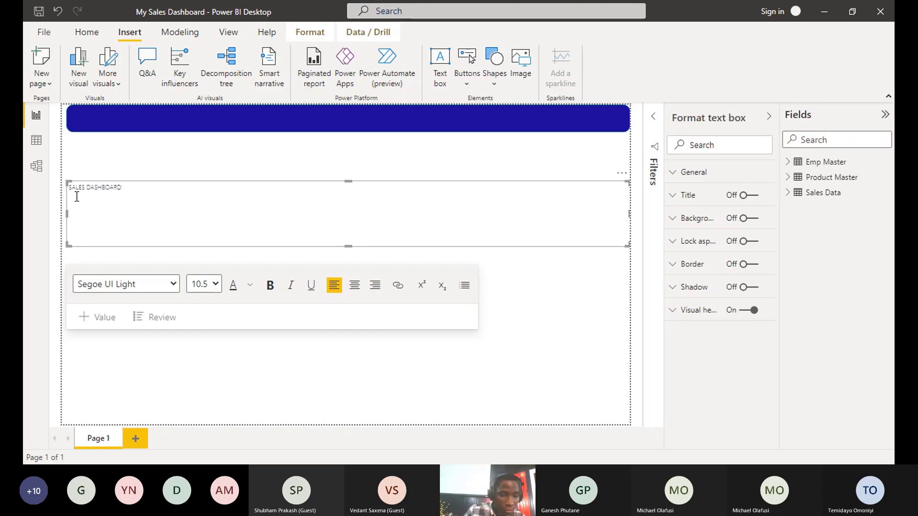
Format the SALES DASHBOARD title as 36-point bold text in the Segoe (Bold) font
drag(128, 188, 61, 181)
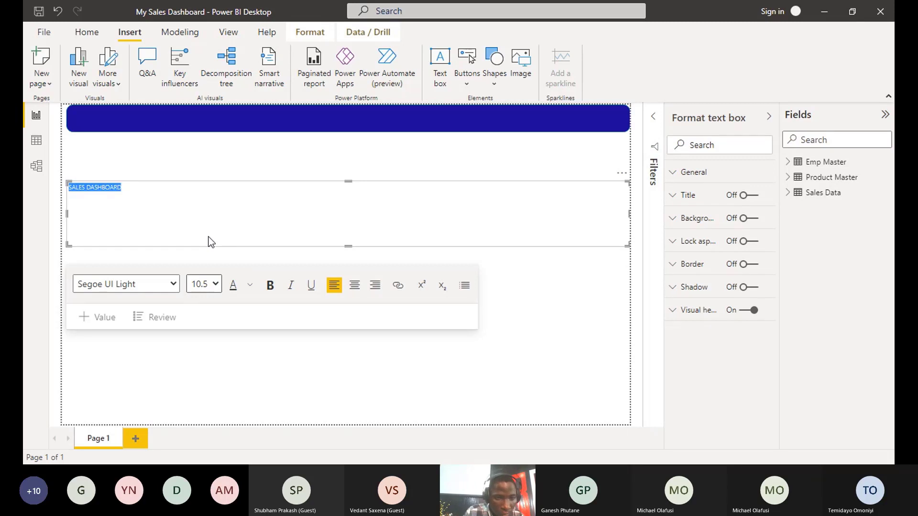
click(203, 193)
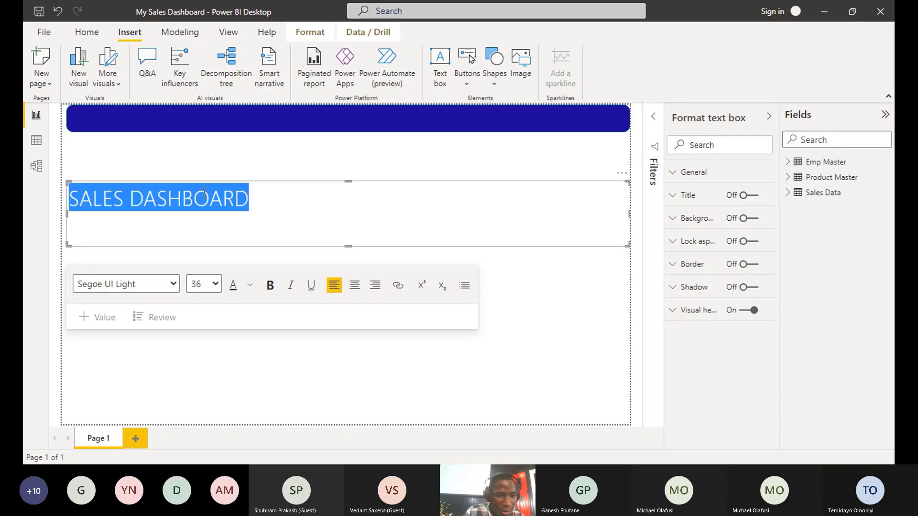
click(265, 287)
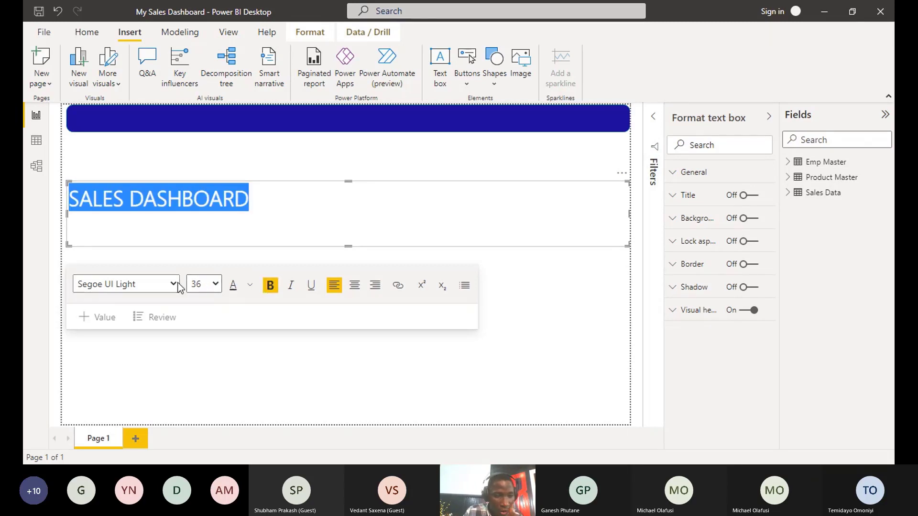
click(140, 210)
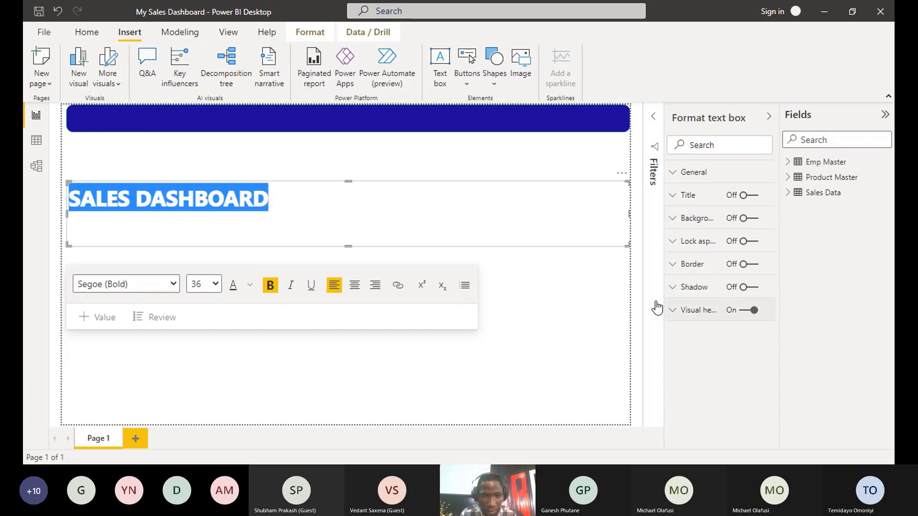
Center the title within its text box and shrink the box to fit closely around the text
mouse_move(625, 242)
mouse_down()
mouse_move(354, 226)
mouse_move(287, 205)
mouse_move(313, 223)
mouse_move(591, 287)
mouse_move(649, 266)
mouse_move(620, 257)
mouse_up()
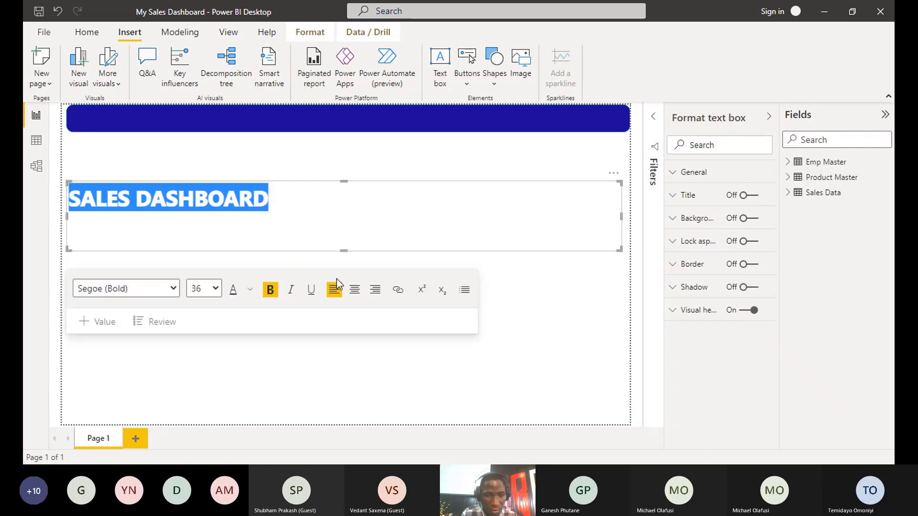
click(354, 290)
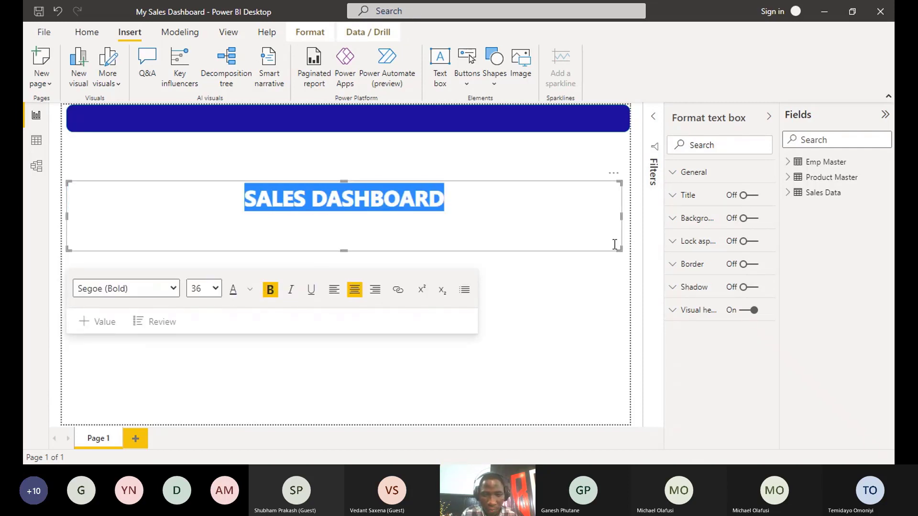
drag(620, 248, 282, 209)
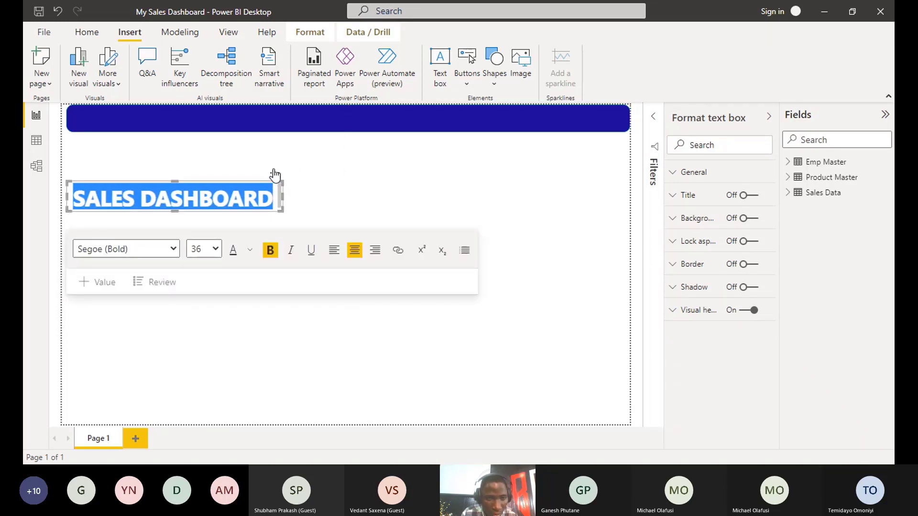
Move the SALES DASHBOARD title onto the middle of the header banner and set its font color to white
drag(273, 173, 245, 141)
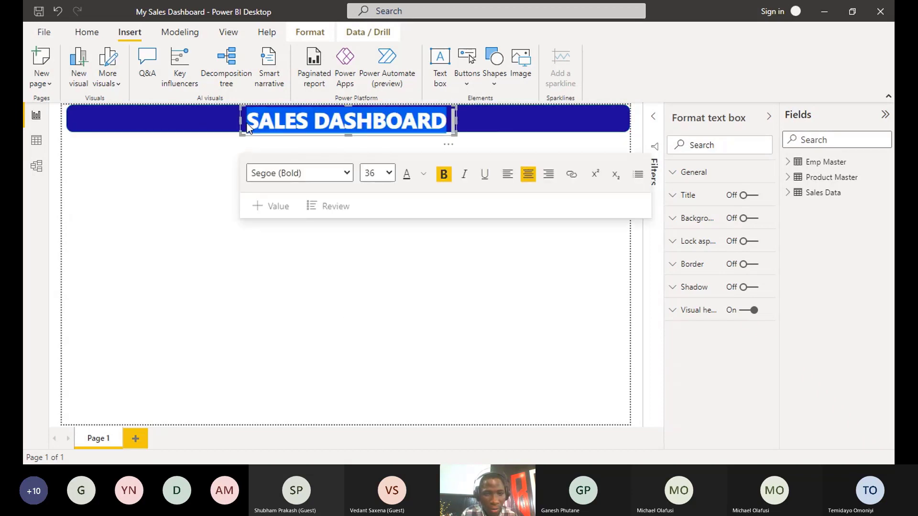
click(424, 175)
click(436, 217)
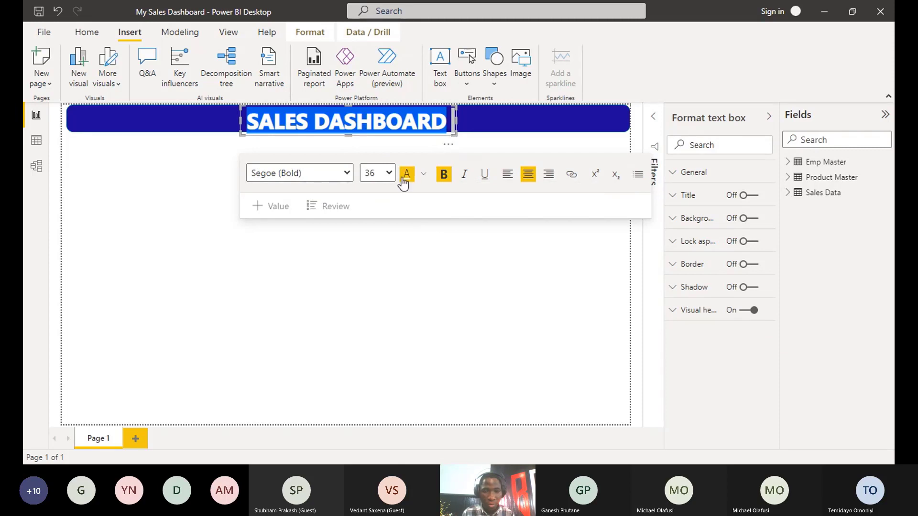
Set the SALES DASHBOARD title to 32 points and shrink its text box to fit within the banner
click(381, 342)
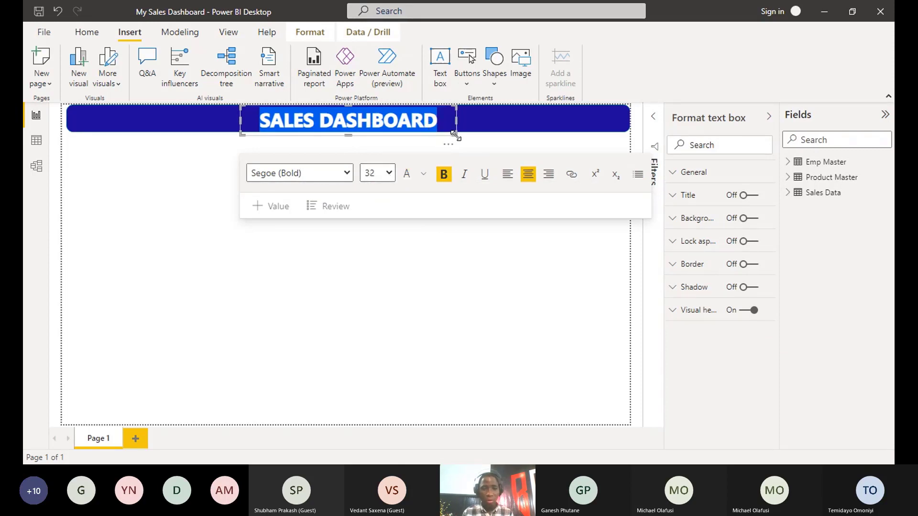
drag(456, 136, 447, 133)
Try the Cambria font on the SALES DASHBOARD title and undo the font change
click(349, 168)
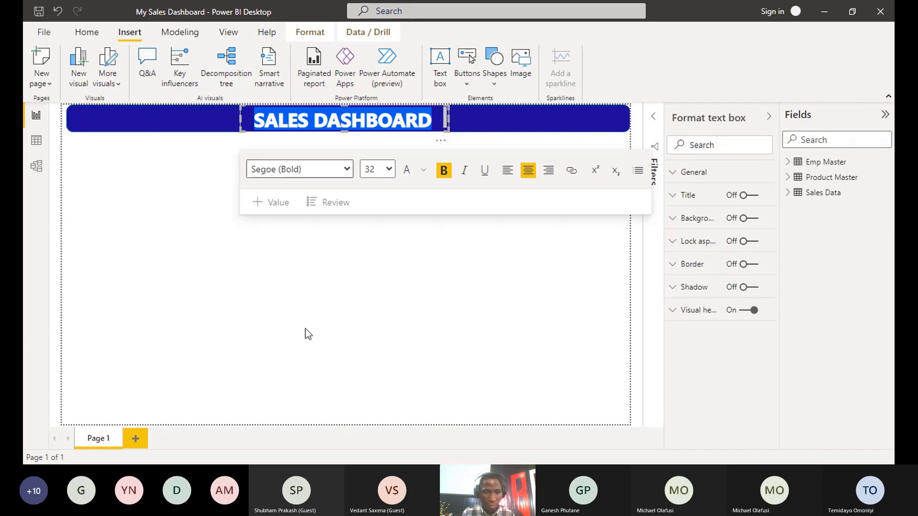
click(280, 231)
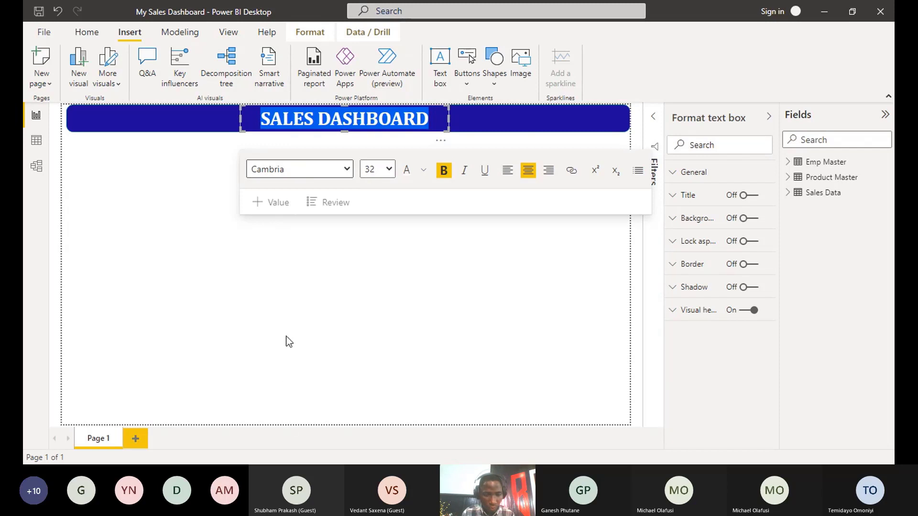
key(ctrl+z)
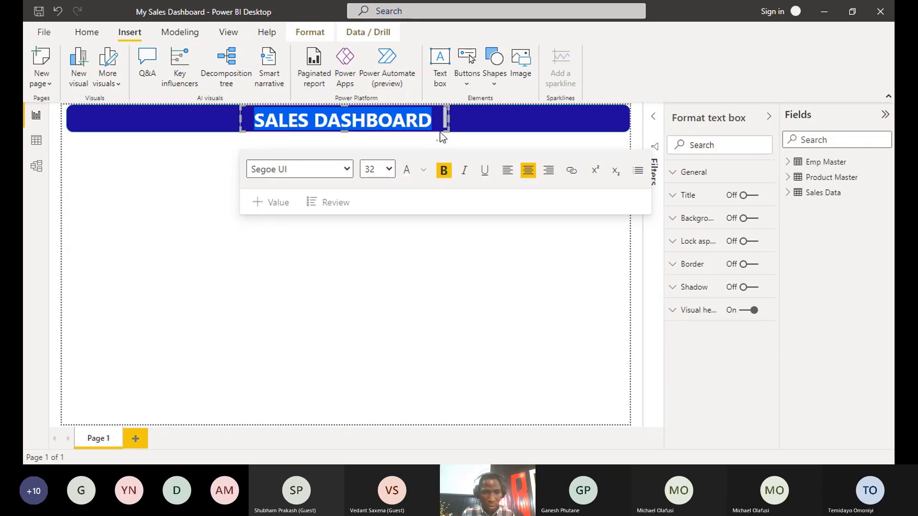
Deselect the title and extend the header banner to the left edge of the page
click(431, 212)
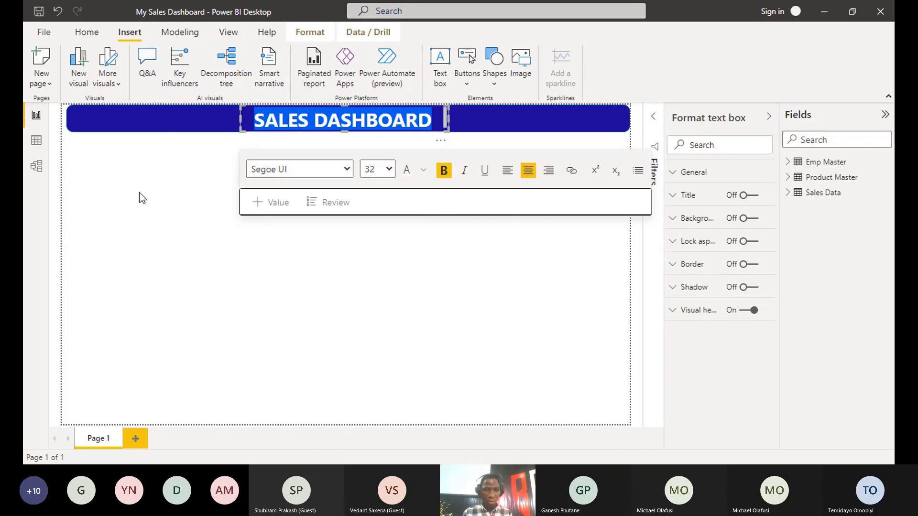
click(516, 127)
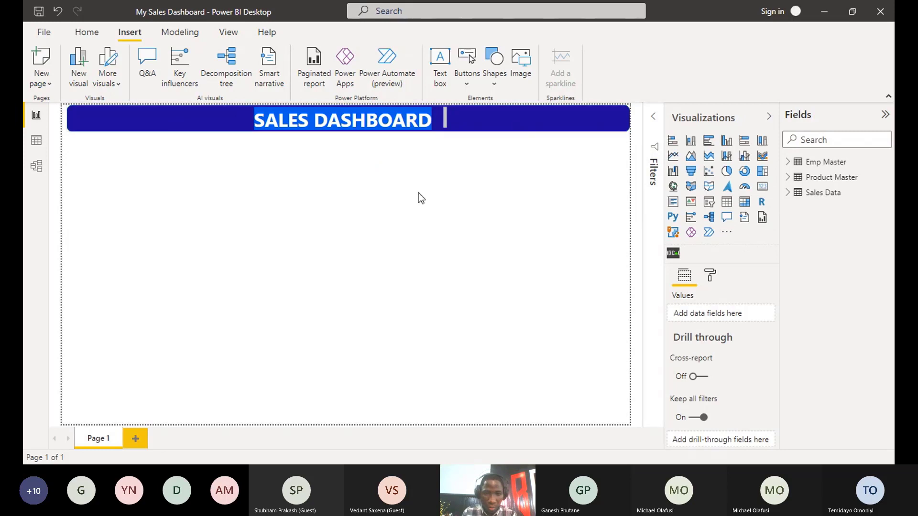
click(292, 126)
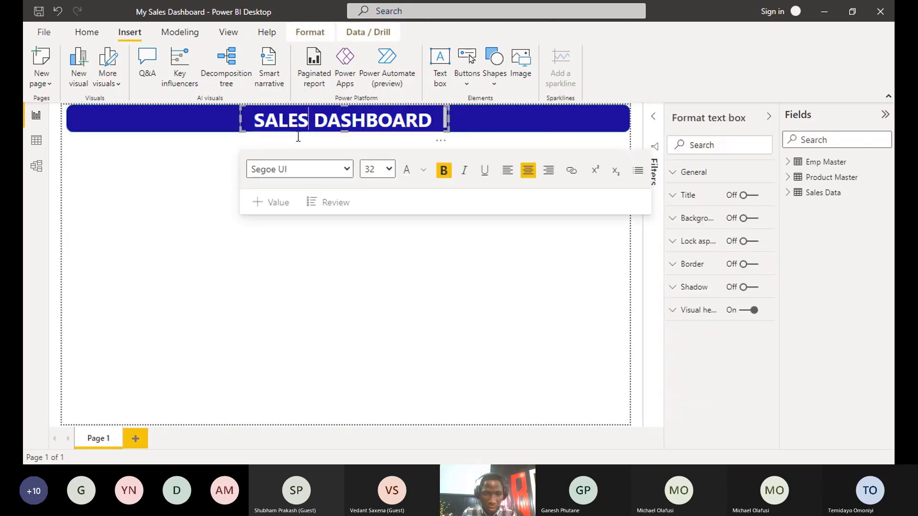
click(194, 167)
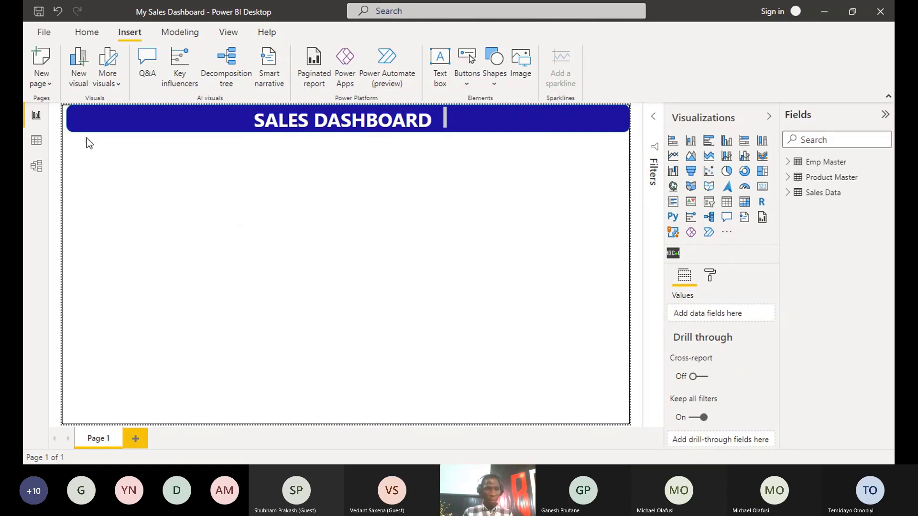
click(69, 128)
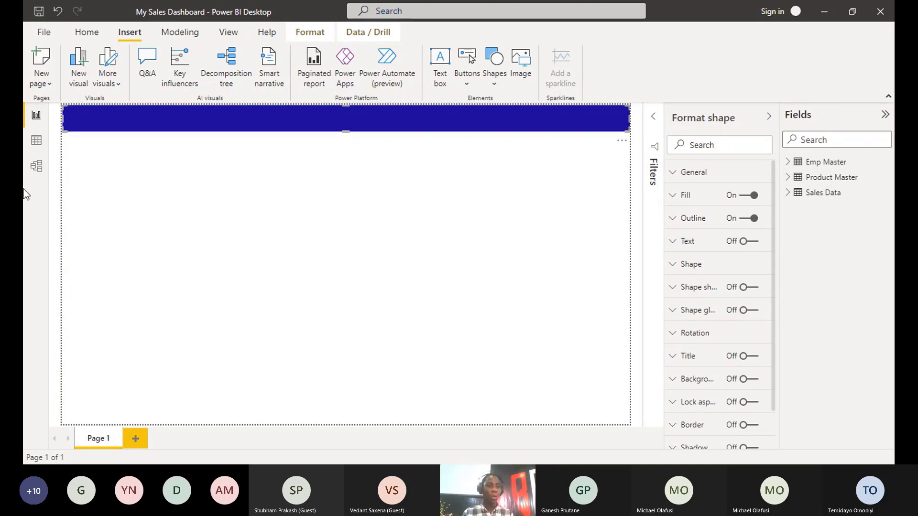
Open the Sales Data Excel workbook from the Desktop folder as a data source
click(42, 33)
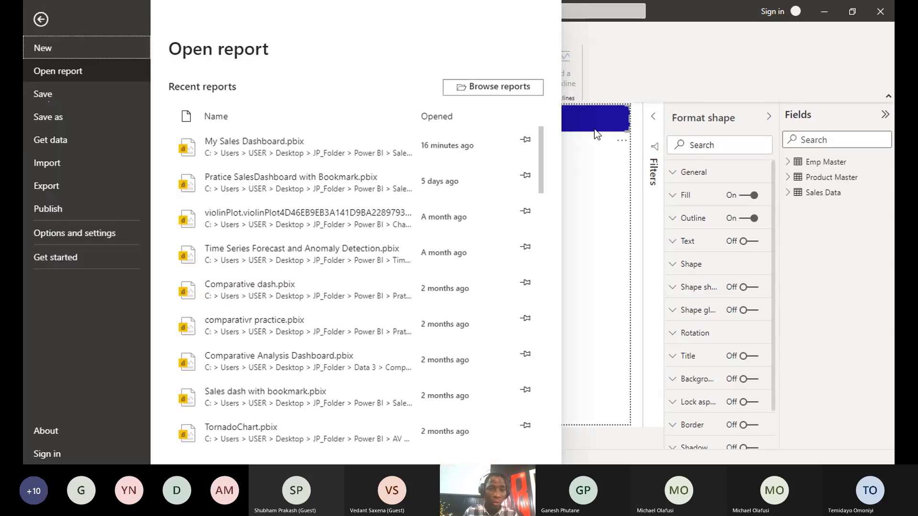
click(40, 19)
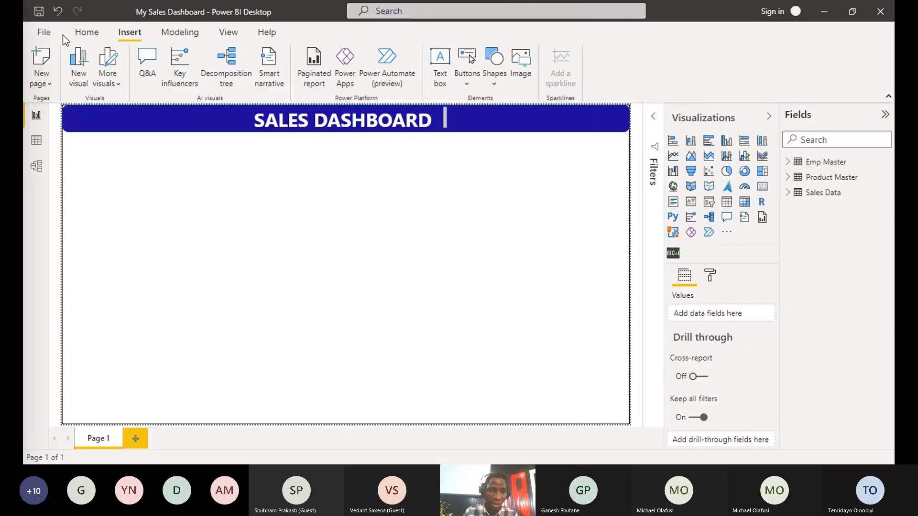
click(87, 38)
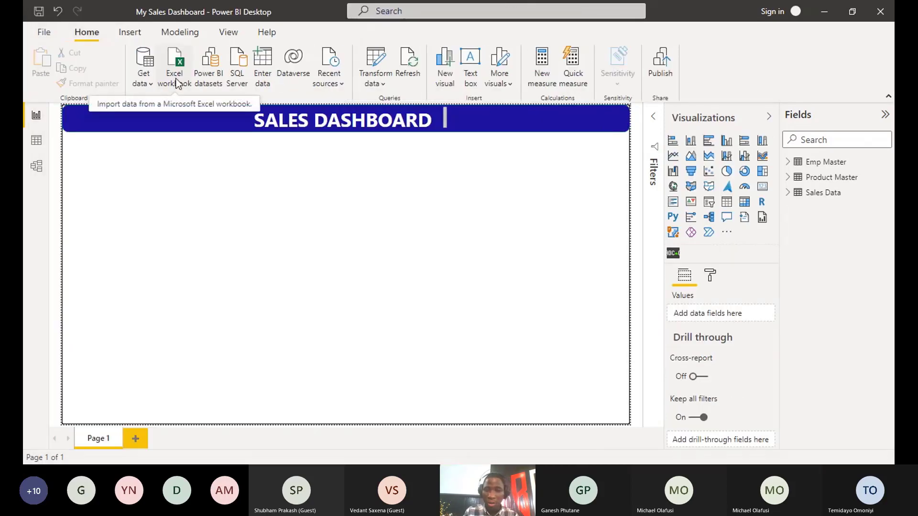
click(177, 84)
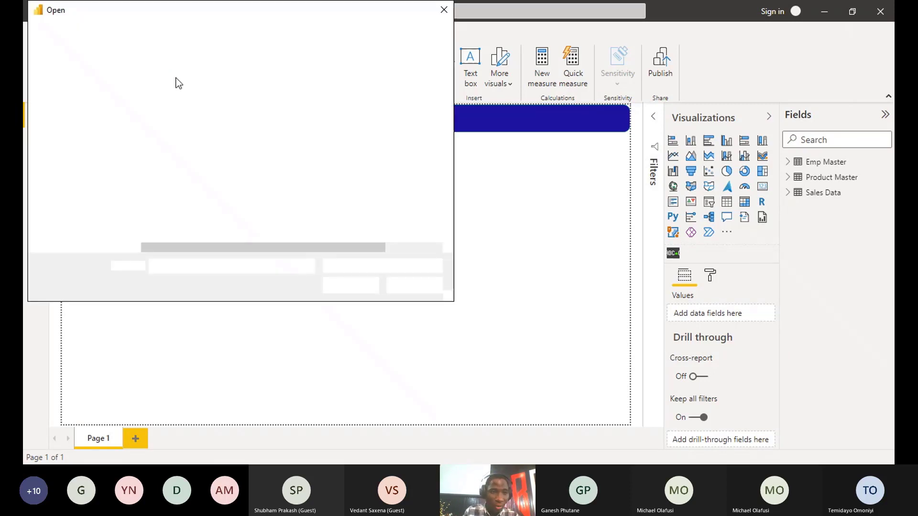
scroll(110, 144, down, 3)
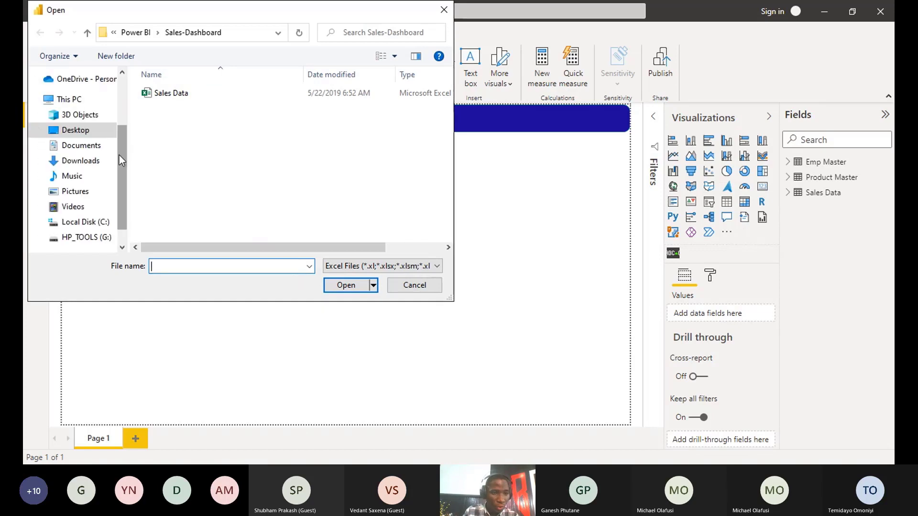
click(81, 134)
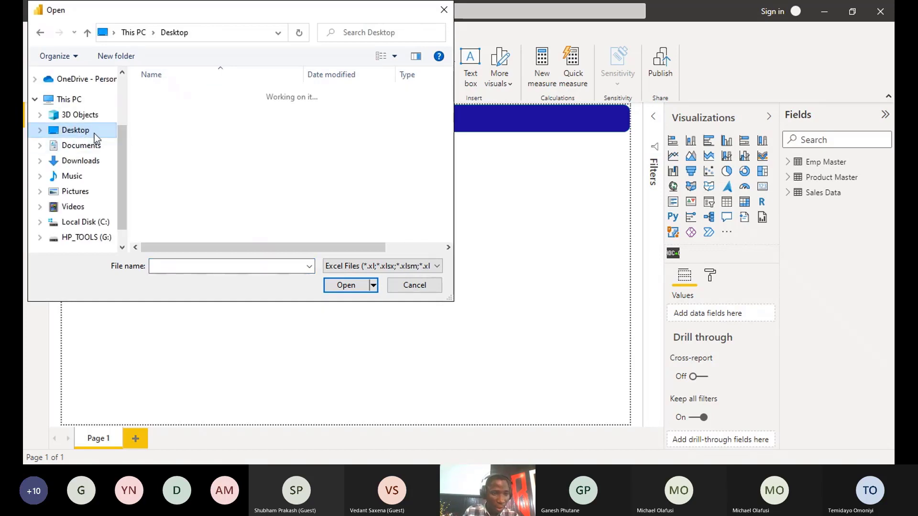
drag(449, 132, 451, 223)
click(175, 234)
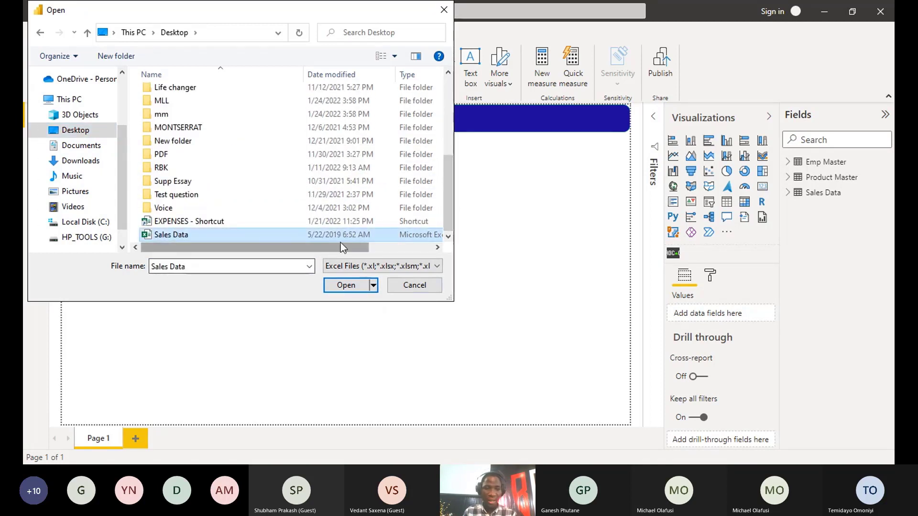
click(347, 287)
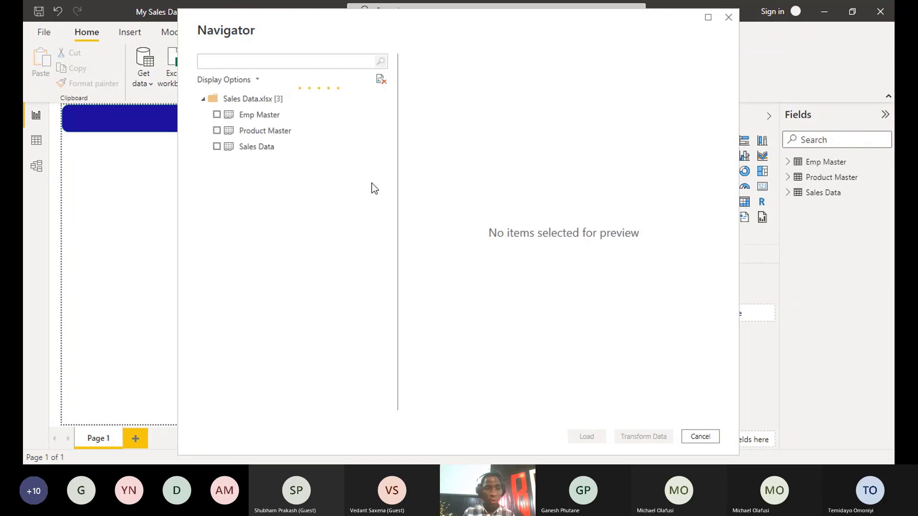
Start loading the Sales Data, Product Master and Emp Master tables from the workbook, and cancel the load
click(215, 148)
click(216, 130)
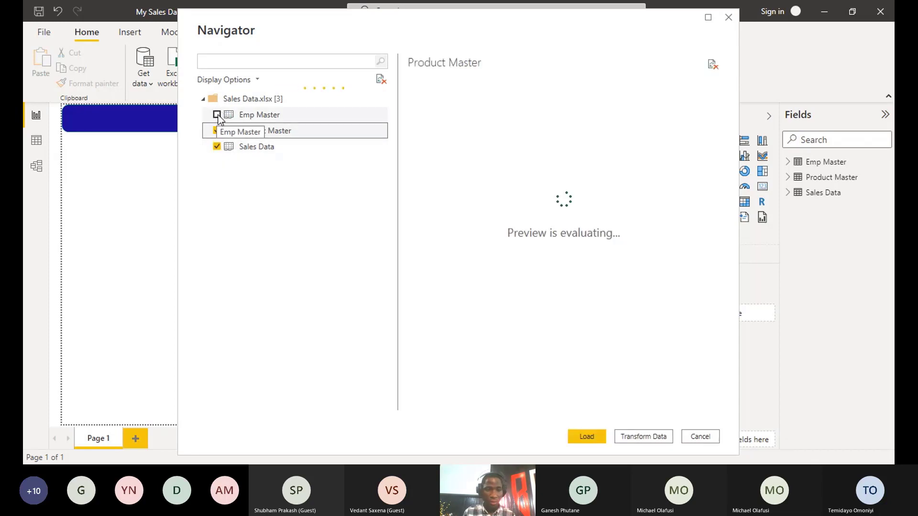
click(216, 115)
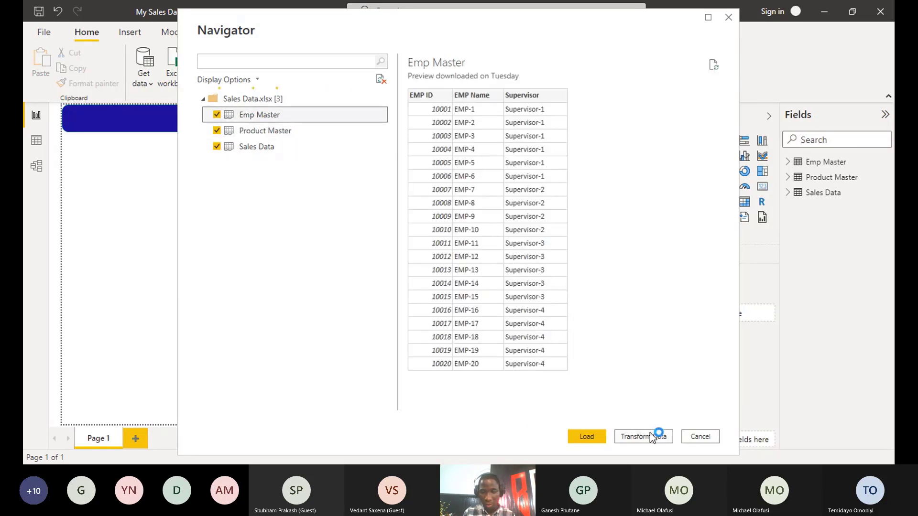
click(589, 437)
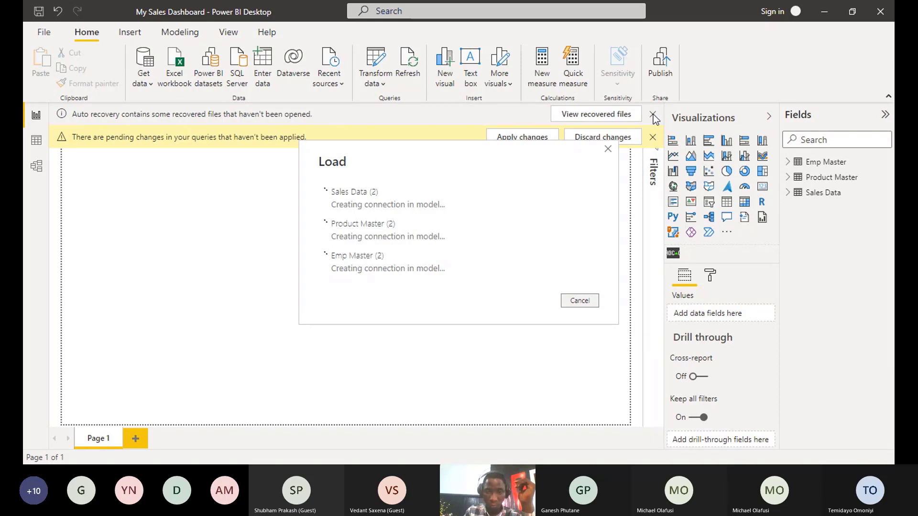
click(607, 149)
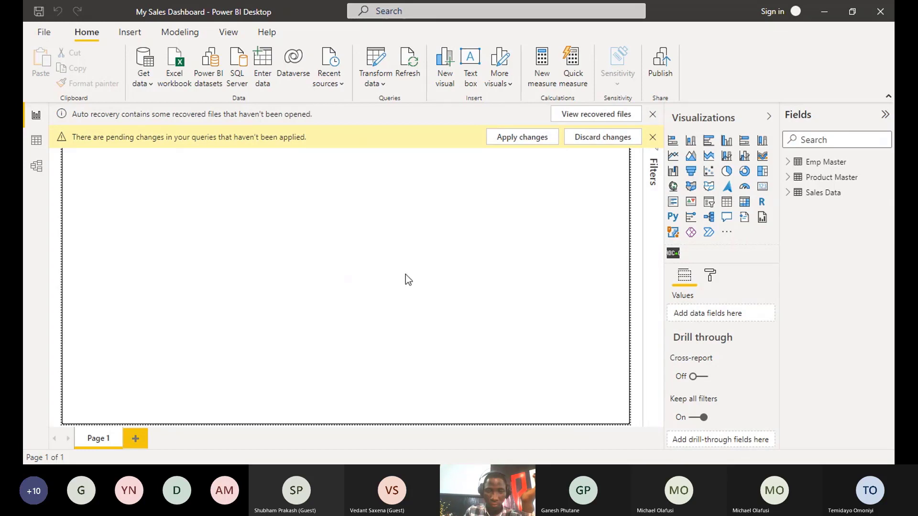
Dismiss the pending query changes warning and the auto-recovery notice, choosing to keep the recovered files
click(653, 138)
click(653, 115)
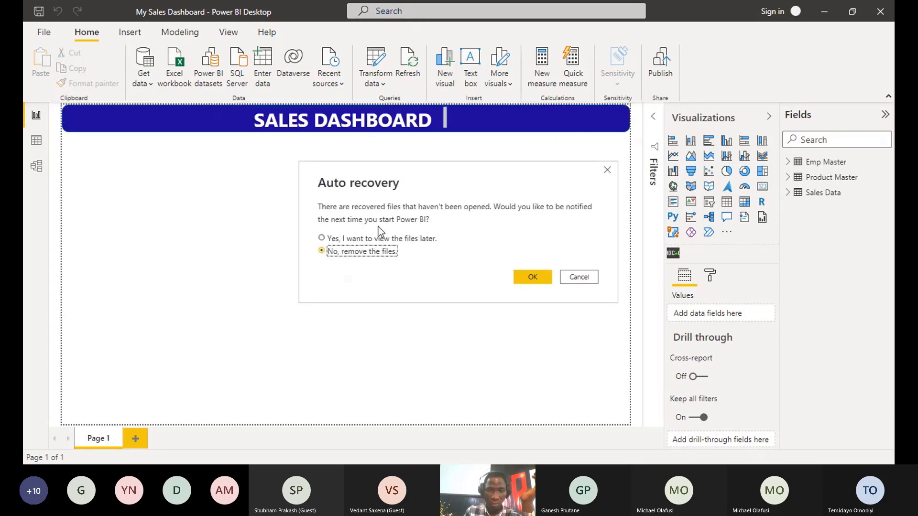
click(382, 238)
click(534, 275)
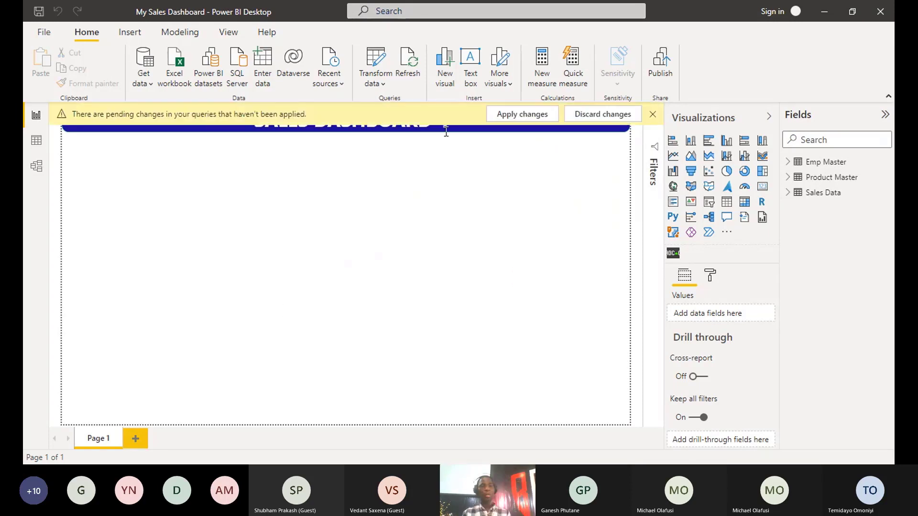
click(649, 116)
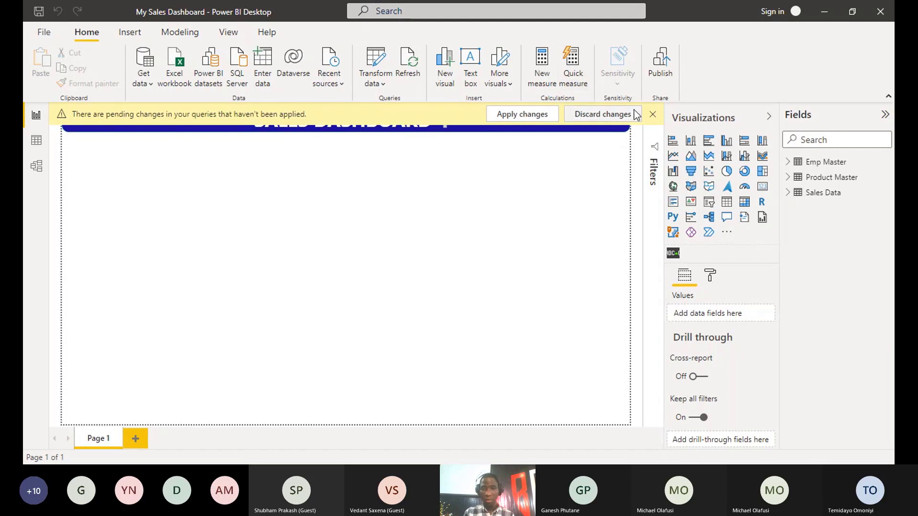
click(651, 115)
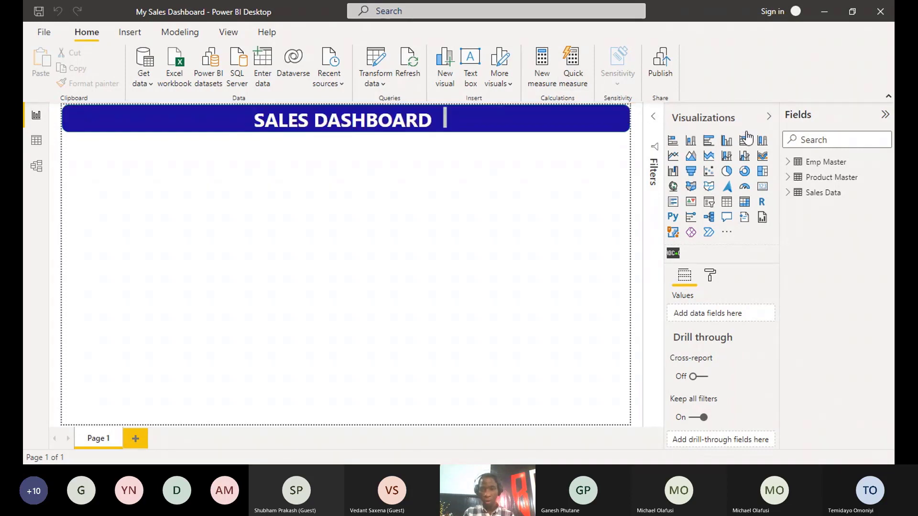
Add a slicer visual, narrow it to about a quarter of the page width and place it below the banner's left end
click(708, 202)
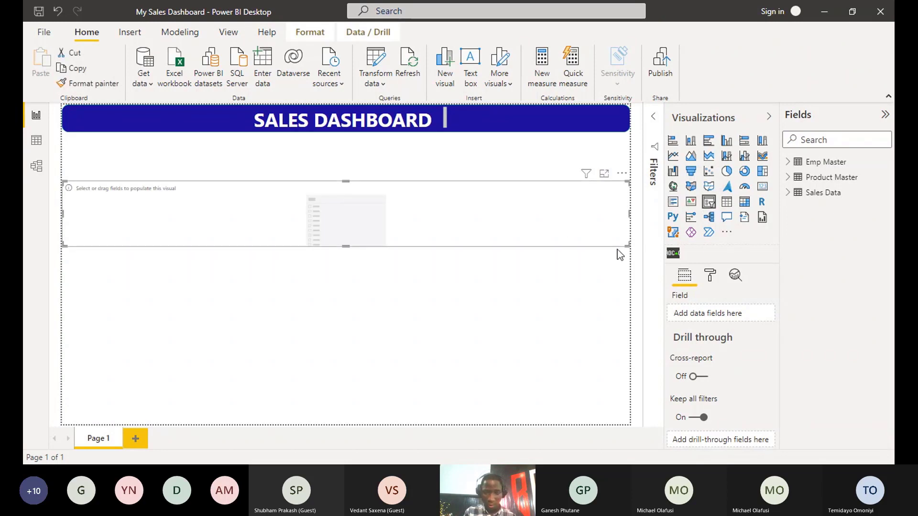
drag(618, 250, 187, 242)
drag(119, 185, 125, 147)
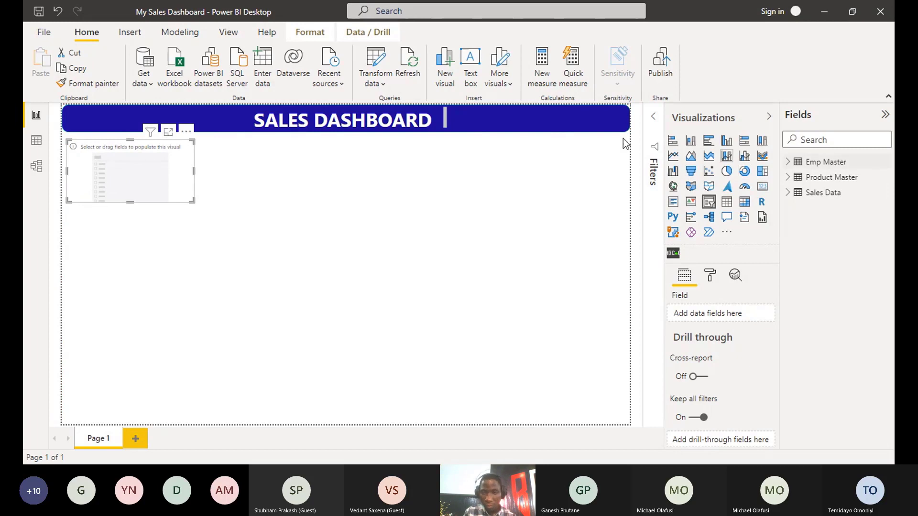
Expand the Emp Master, Product Master and Sales Data tables to list their fields
click(787, 162)
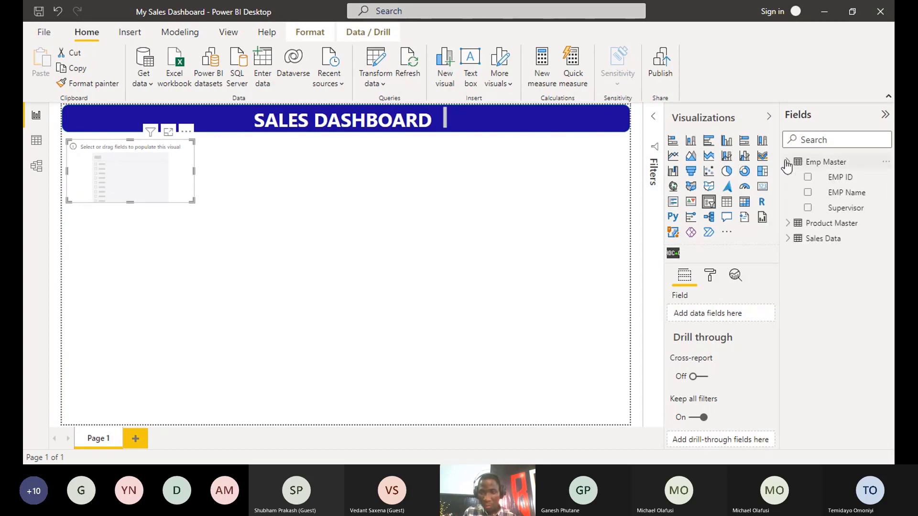
click(789, 223)
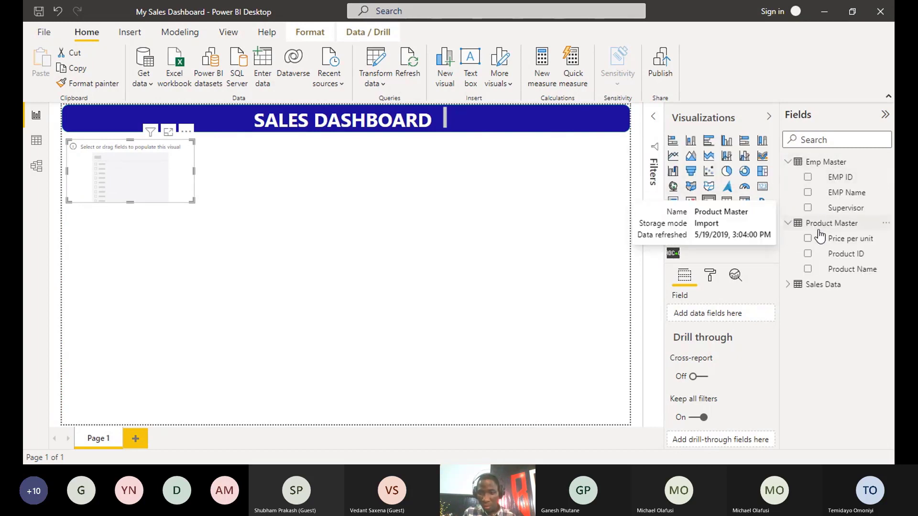
click(788, 285)
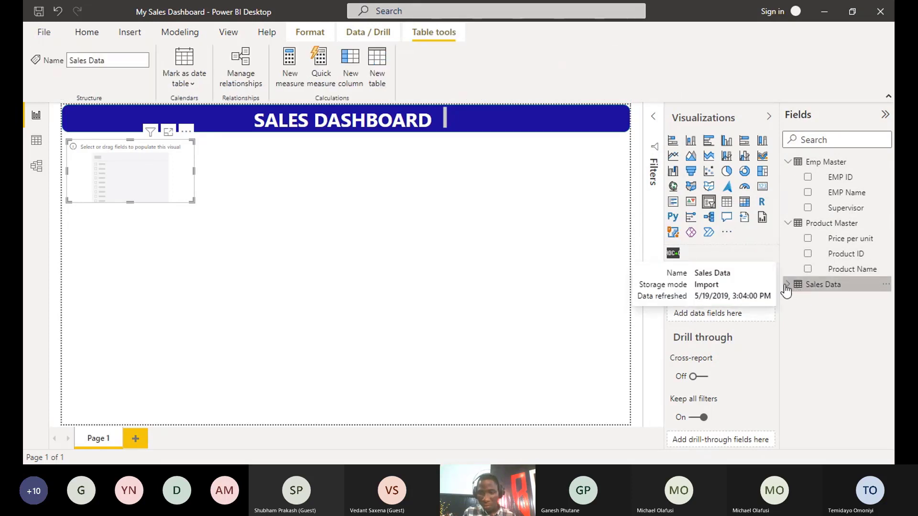
click(786, 286)
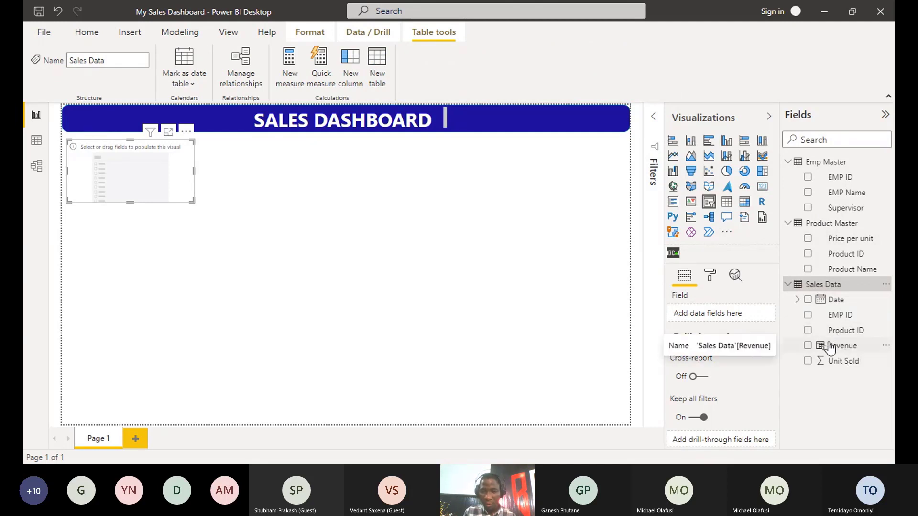
Try Revenue from the Sales Data table as the slicer's field and remove it
drag(839, 348, 717, 310)
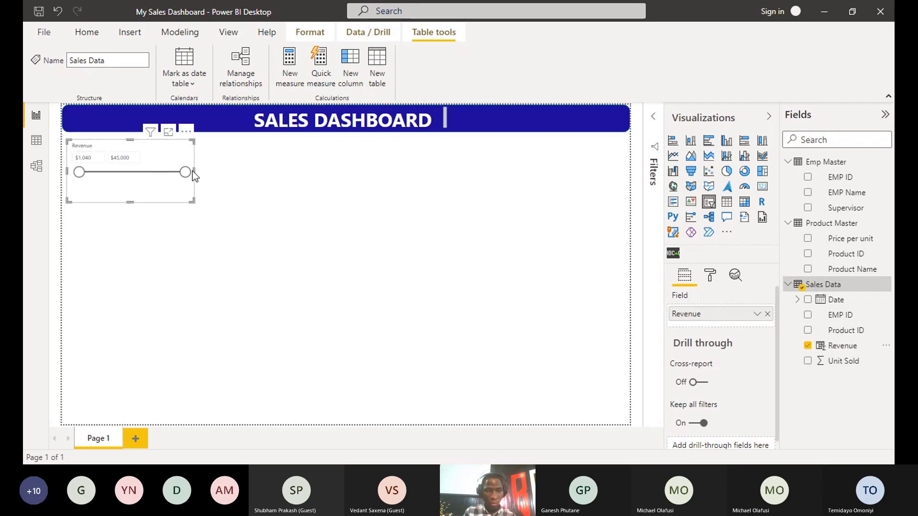
click(767, 314)
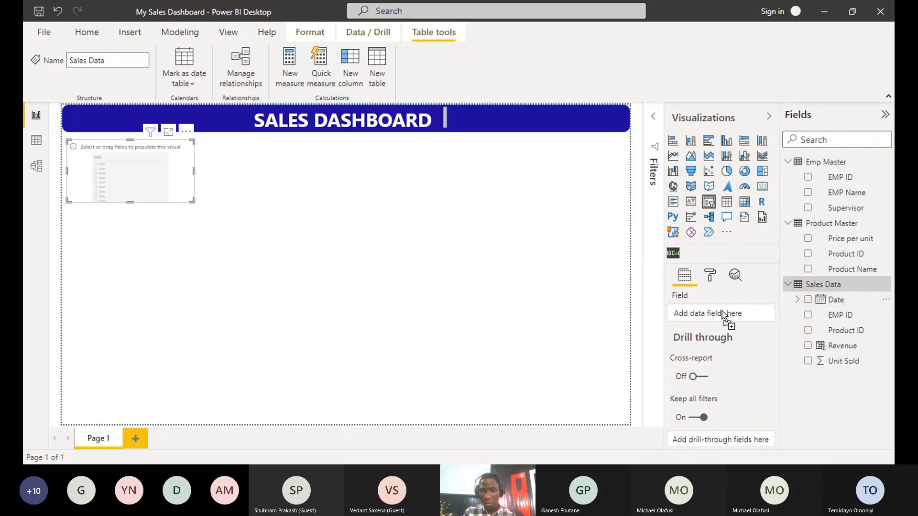
Use Date from the Sales Data table as the slicer's field and turn on the slicer's background
drag(723, 311, 722, 315)
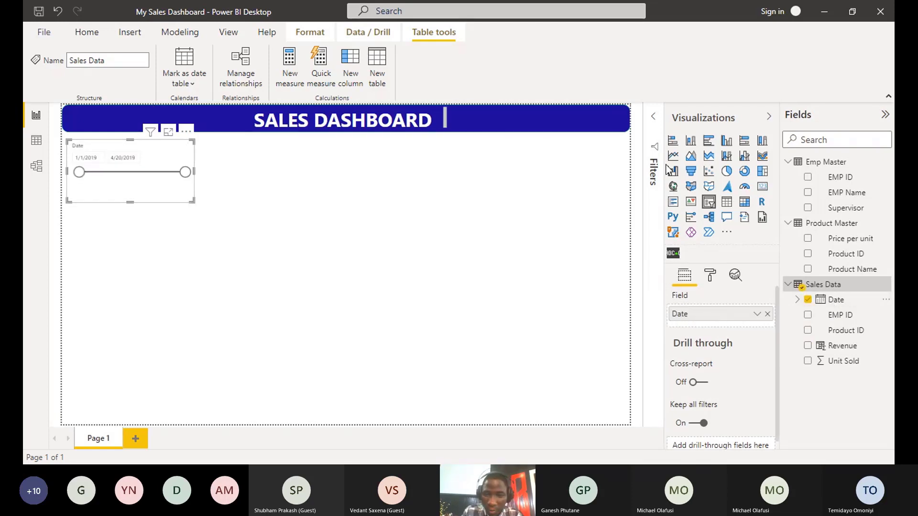
click(709, 276)
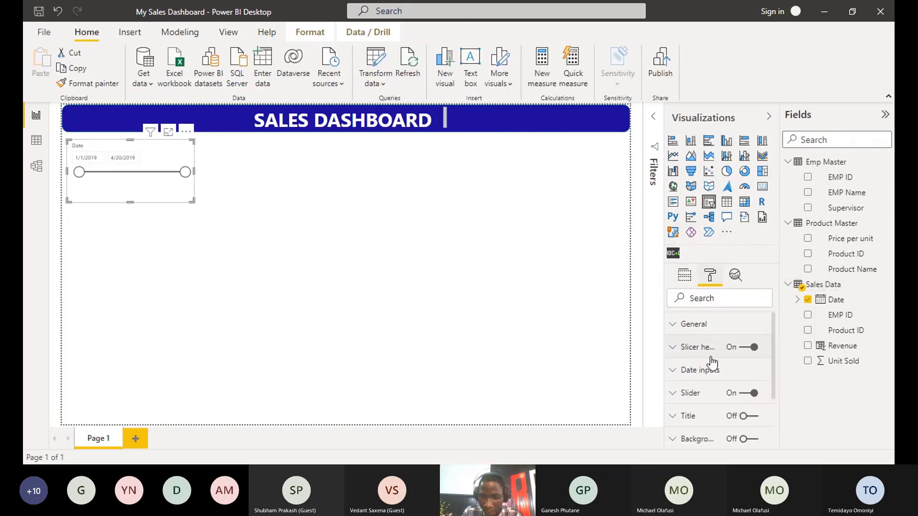
scroll(712, 363, down, 3)
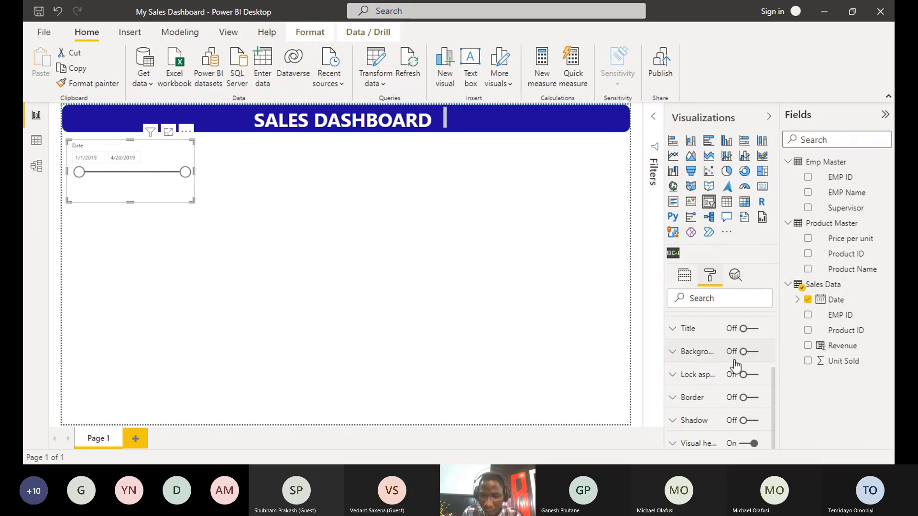
click(747, 352)
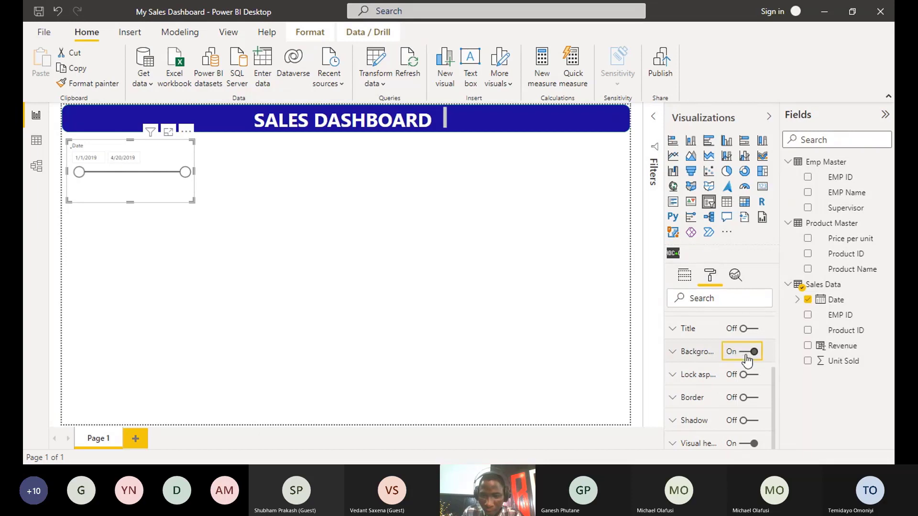
Set the slicer's background colour to #740001 with 10% transparency
click(679, 354)
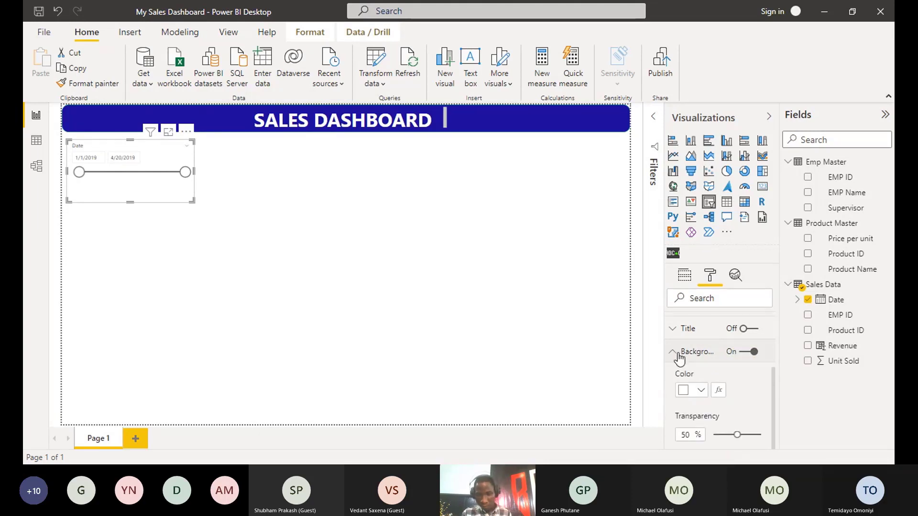
click(693, 390)
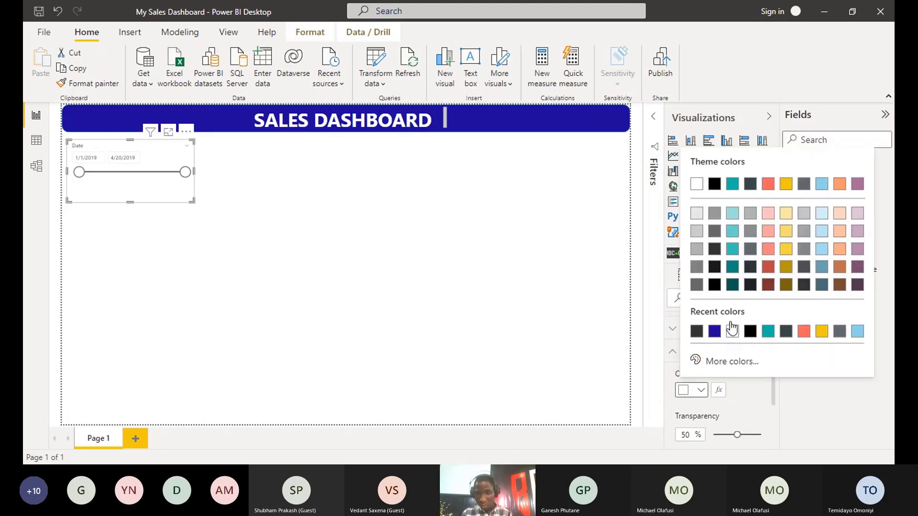
click(705, 361)
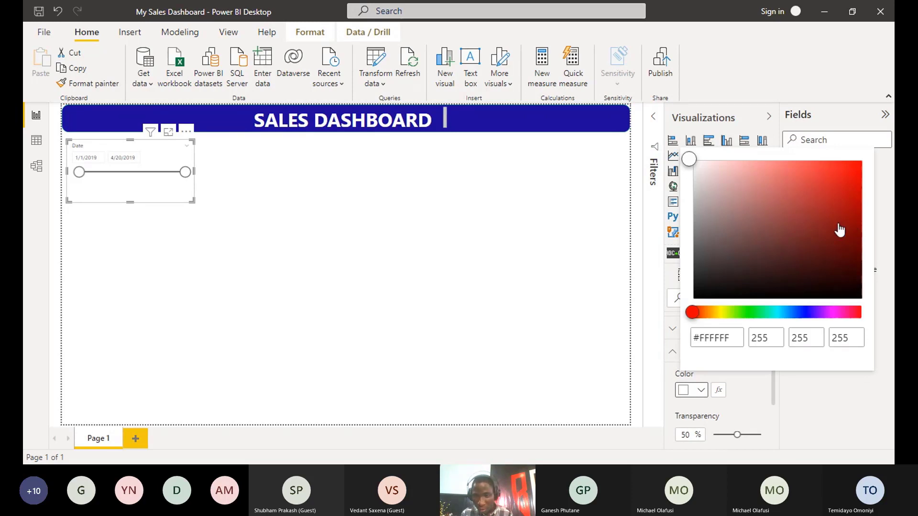
click(832, 211)
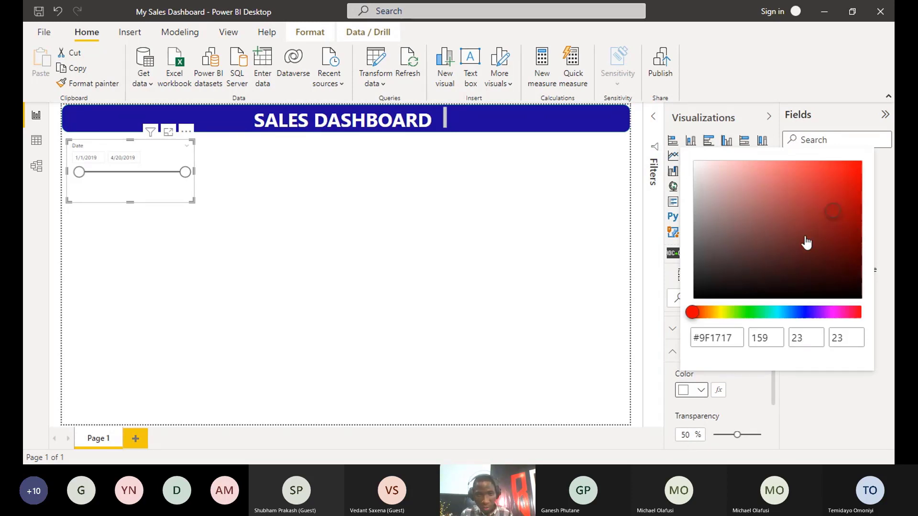
click(821, 199)
click(706, 338)
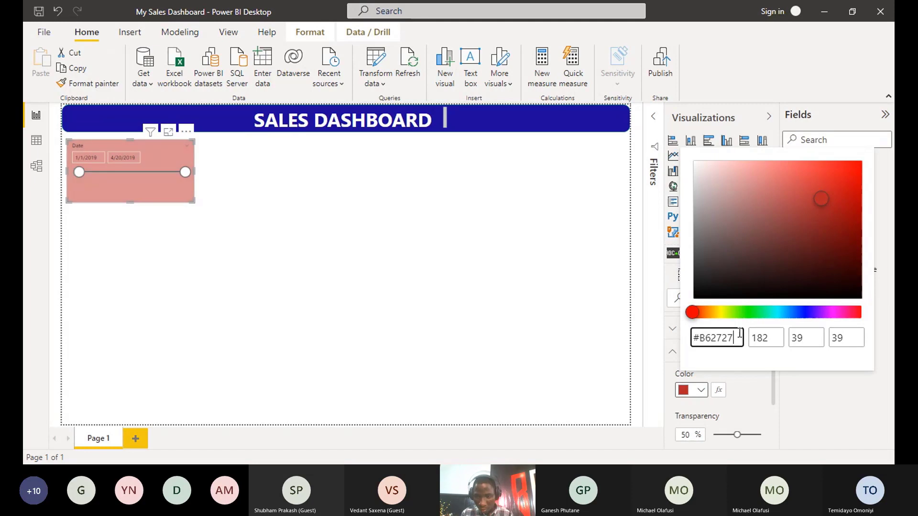
drag(705, 337, 738, 338)
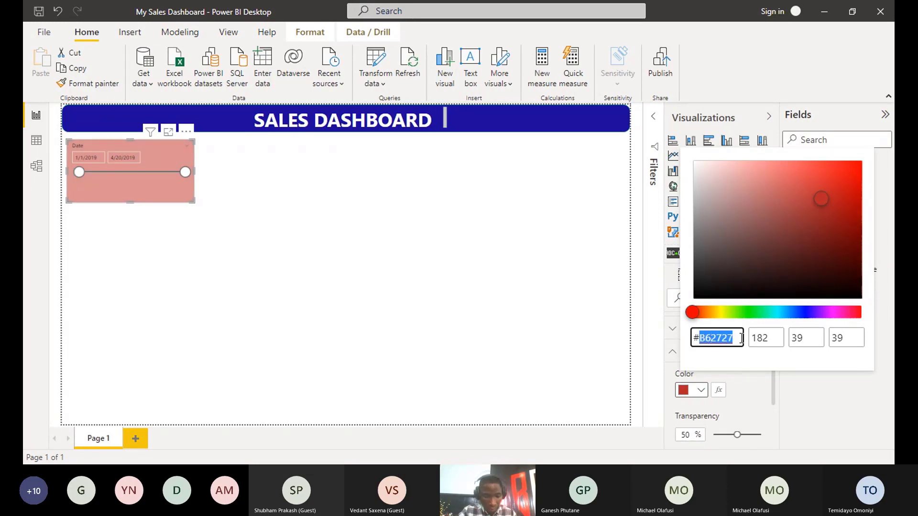
text(74)
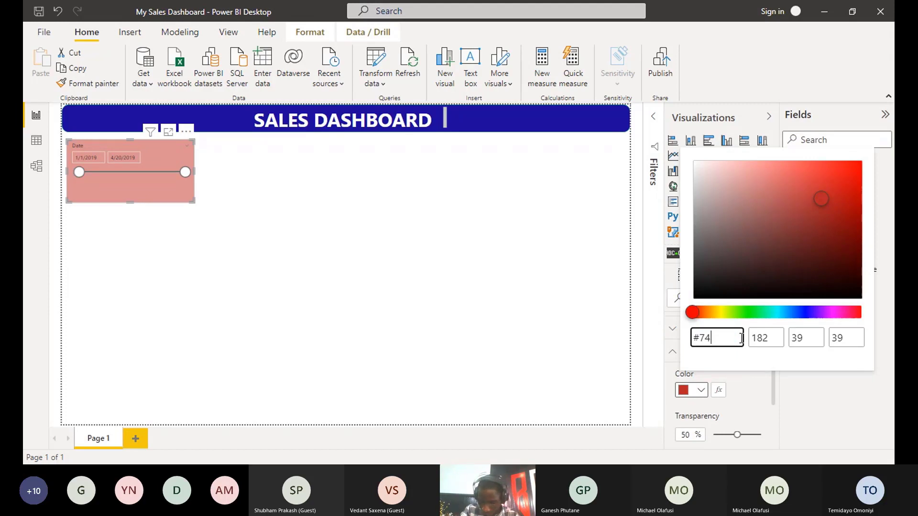
text(0001)
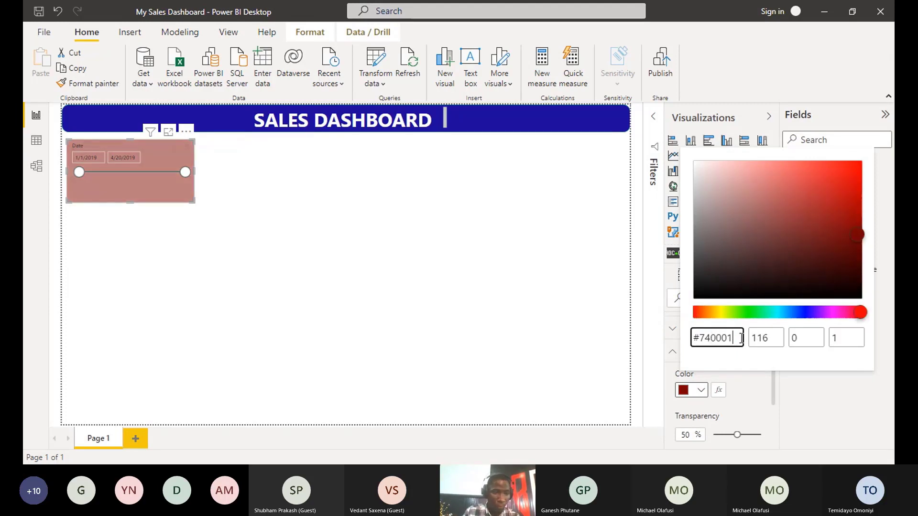
click(746, 399)
drag(753, 429, 732, 428)
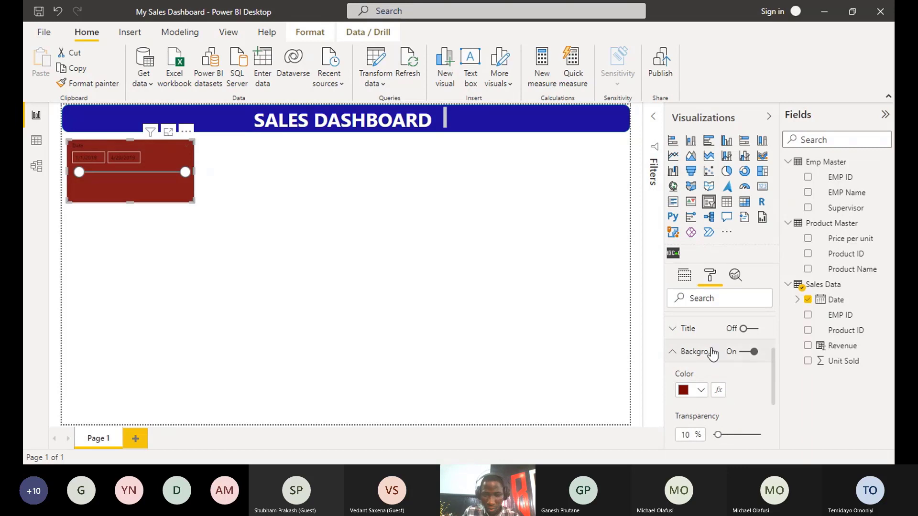
Look through the slicer's format settings, including its General outline options
scroll(717, 382, down, 2)
scroll(739, 386, down, 2)
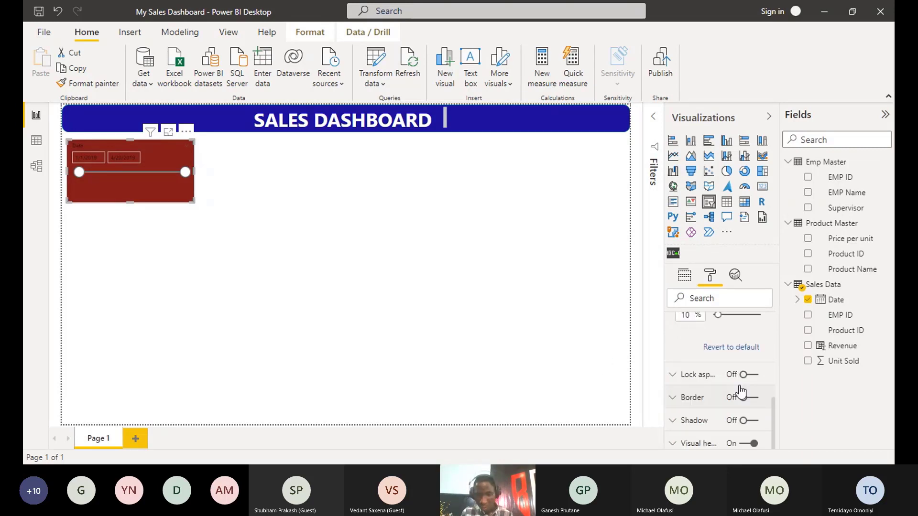
scroll(678, 368, up, 4)
click(671, 359)
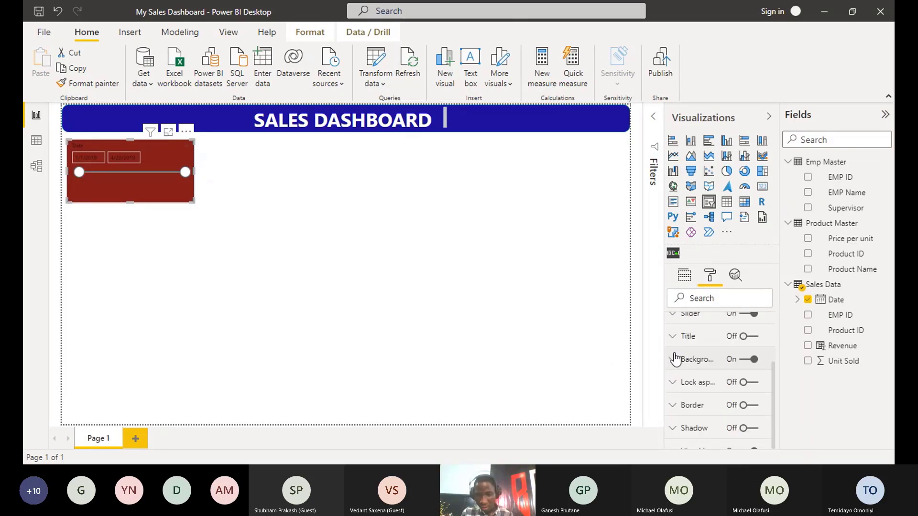
scroll(676, 356, down, 1)
scroll(688, 380, up, 3)
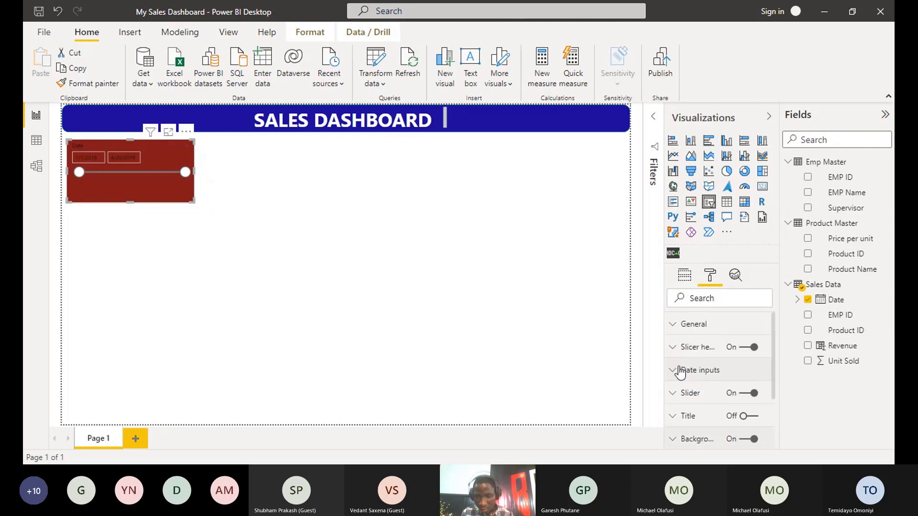
click(672, 326)
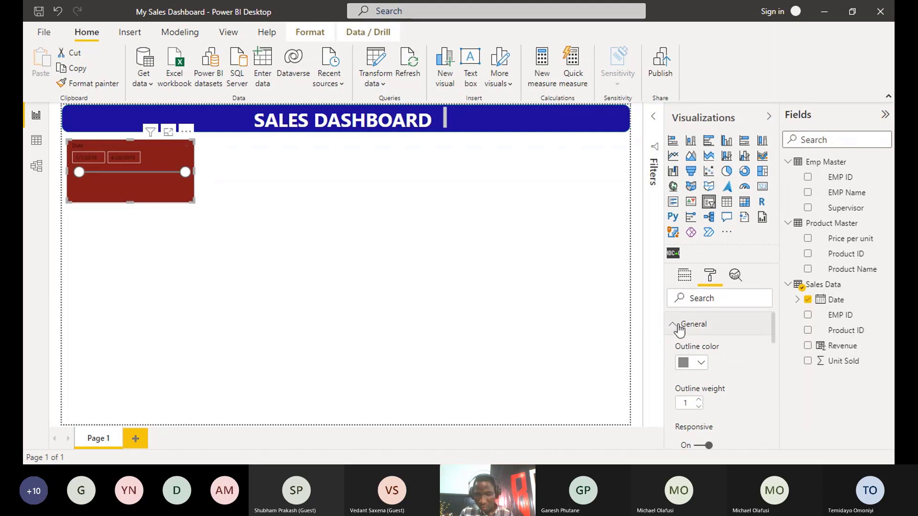
click(675, 324)
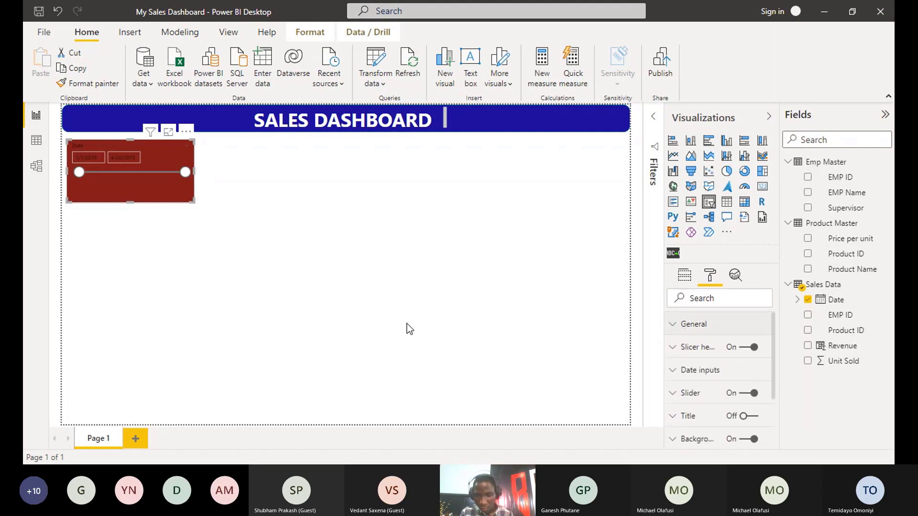
Give the slicer's date inputs a yellow background and a black font colour
click(674, 372)
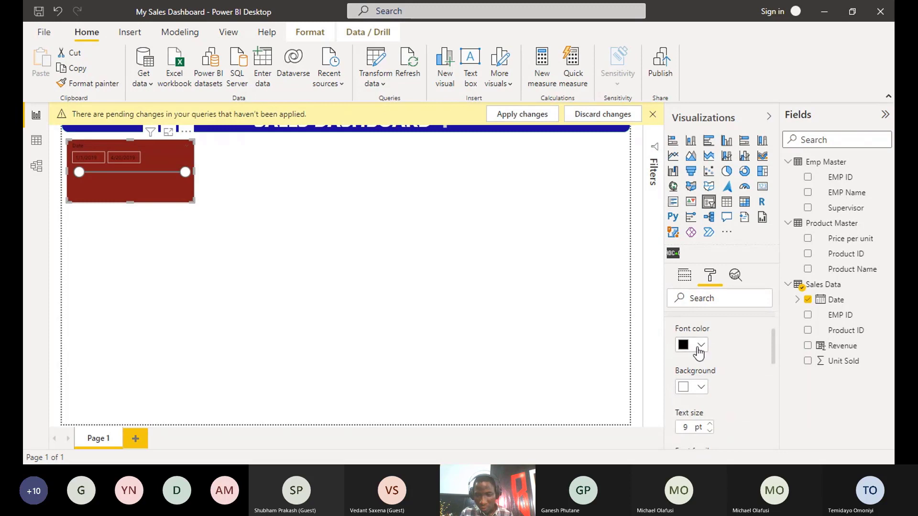
click(700, 349)
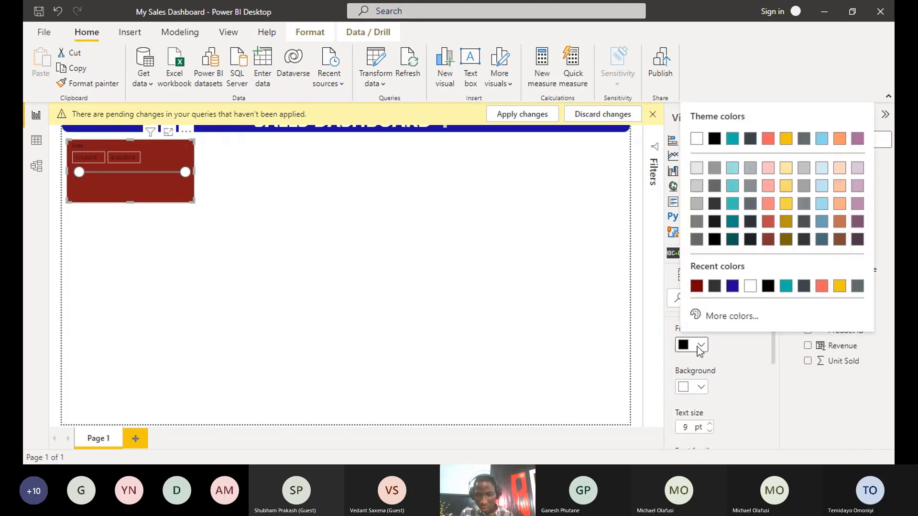
click(697, 389)
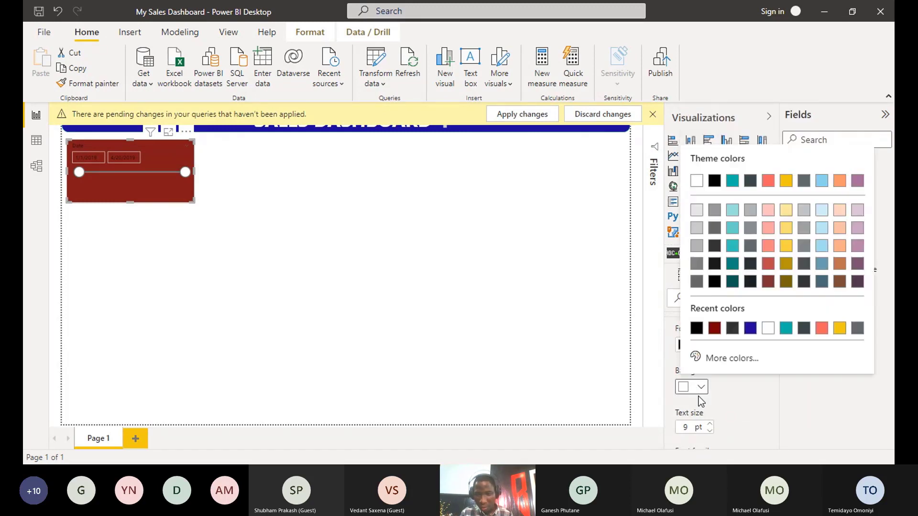
click(839, 328)
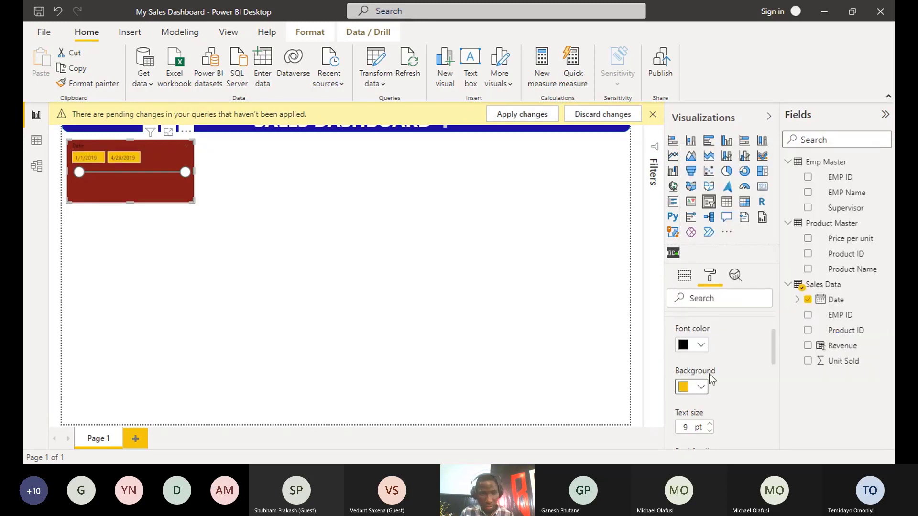
click(699, 345)
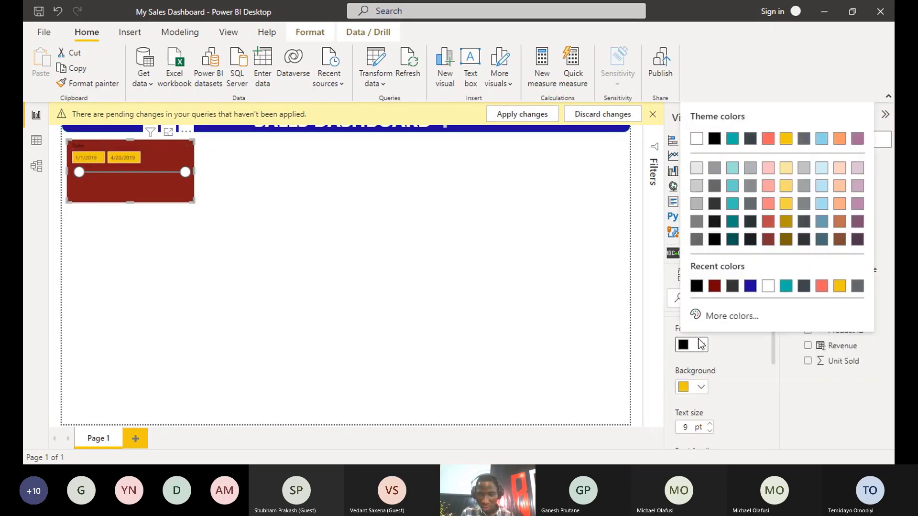
click(696, 286)
Set the text size of the slicer's date inputs to 10 pt
scroll(710, 407, down, 3)
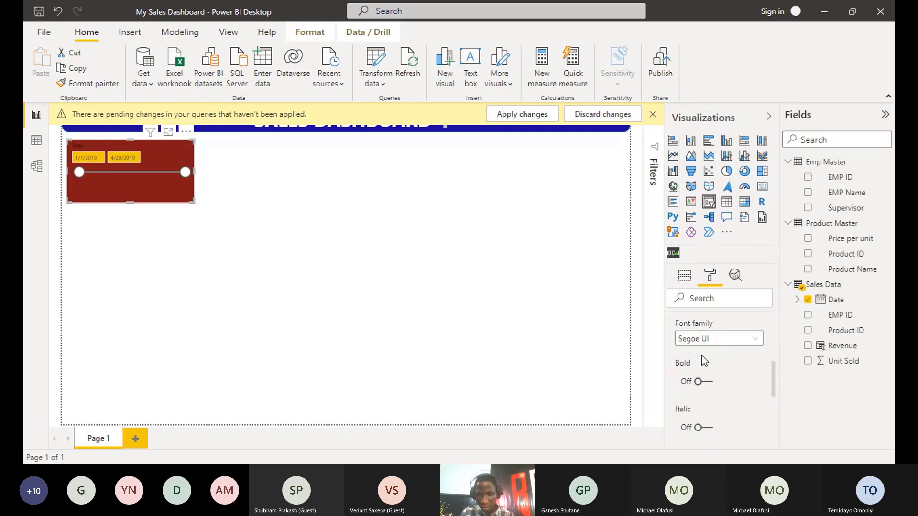
scroll(698, 341, up, 2)
scroll(702, 363, down, 3)
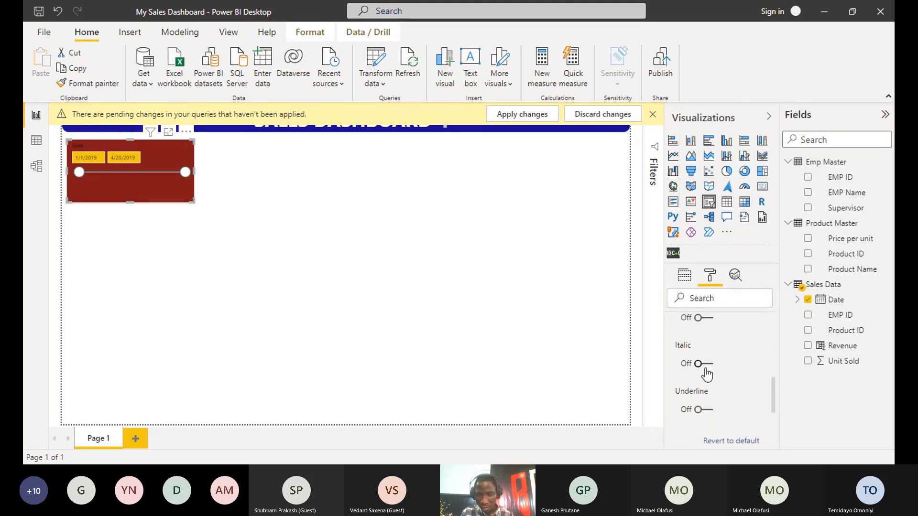
scroll(706, 371, up, 3)
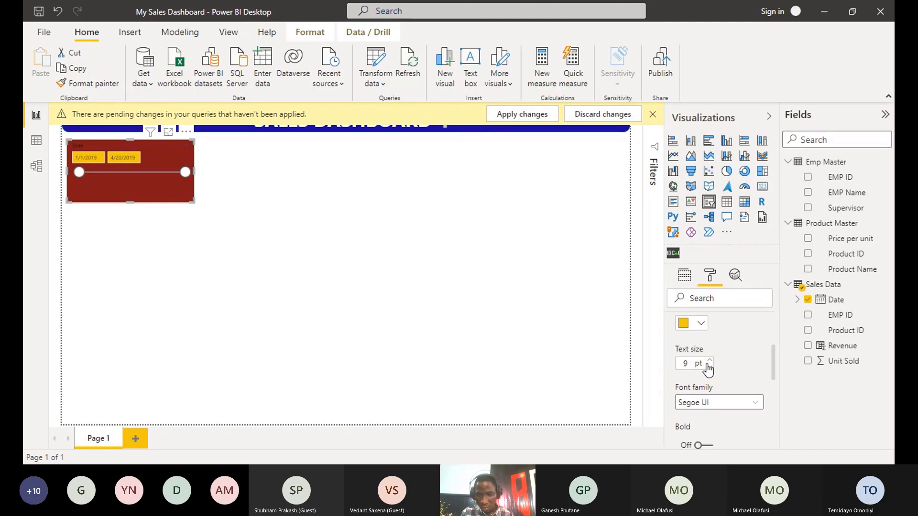
click(709, 361)
click(708, 361)
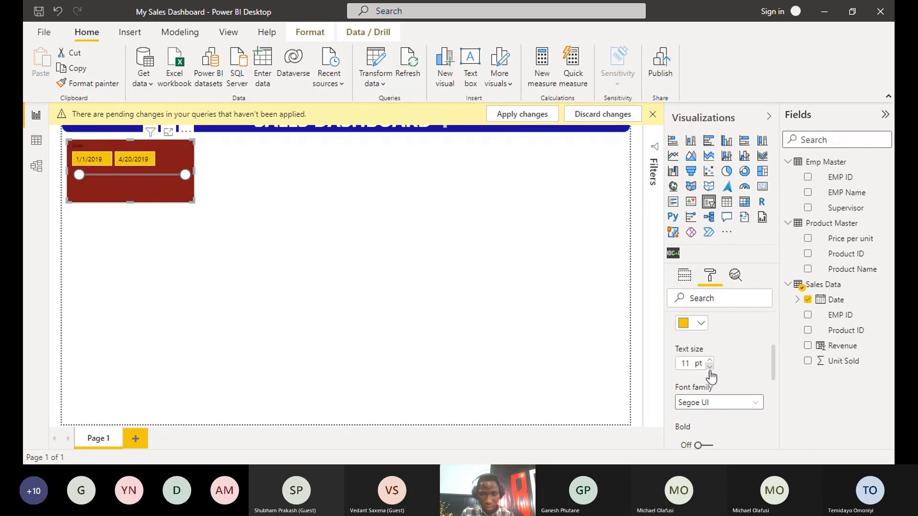
click(709, 367)
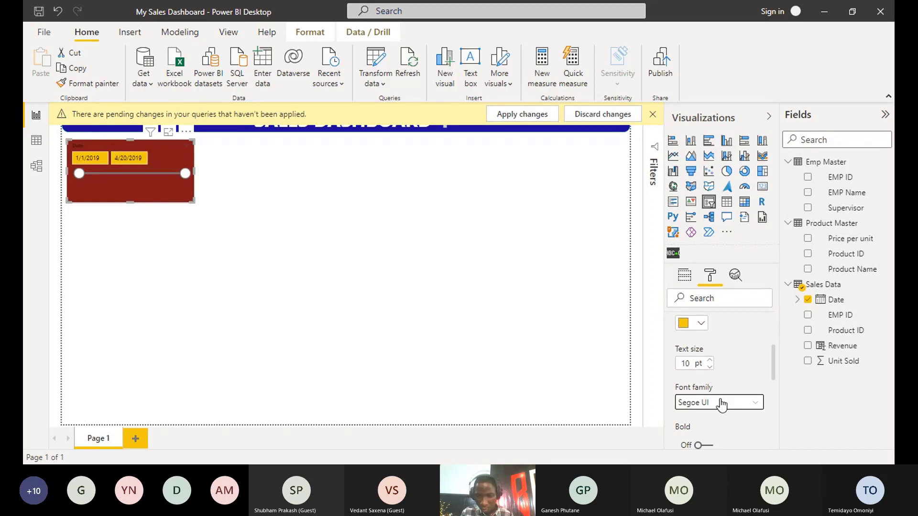
Change the font family of the slicer's date inputs to Segoe UI Bold
click(760, 400)
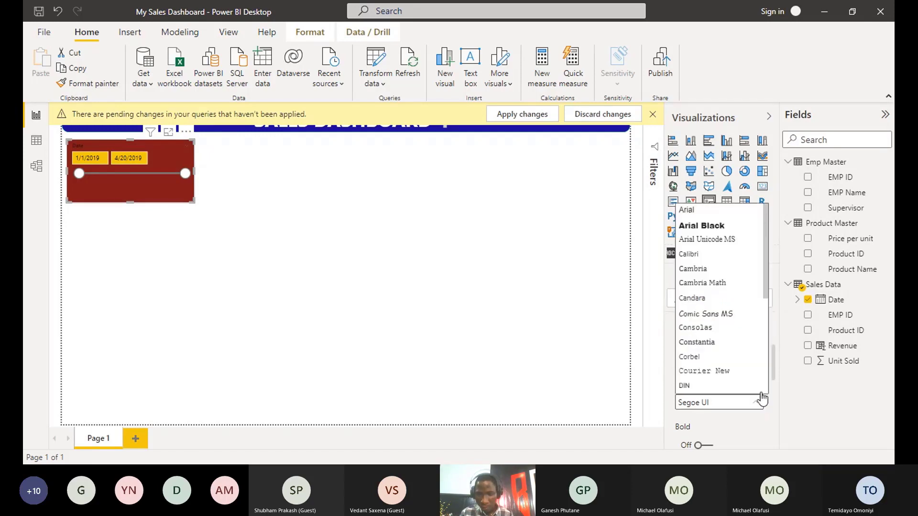
click(759, 401)
click(759, 402)
scroll(727, 325, down, 5)
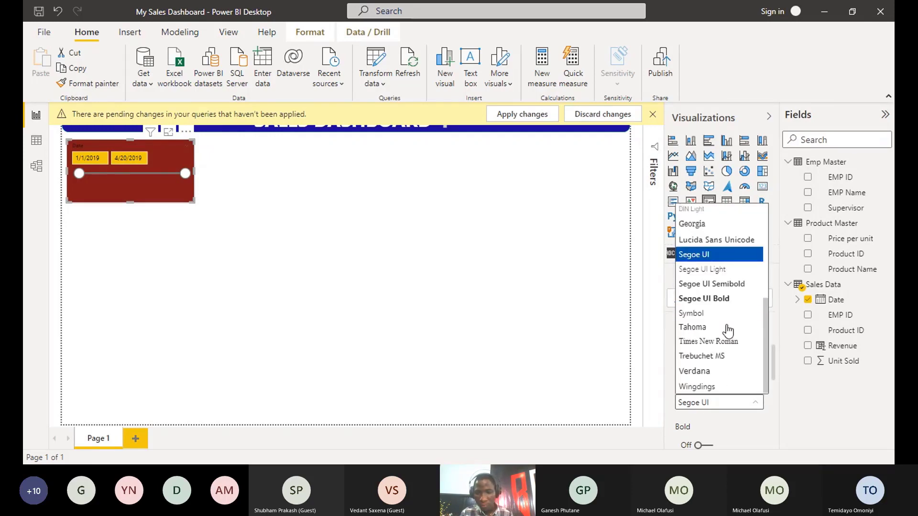
click(705, 298)
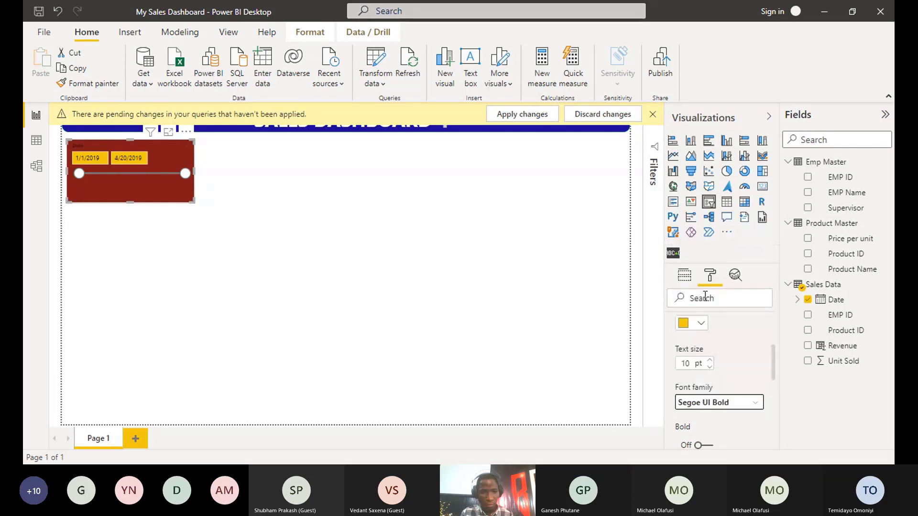
Turn on the Date slicer's border and round its corners with a 14 px radius
scroll(722, 378, down, 5)
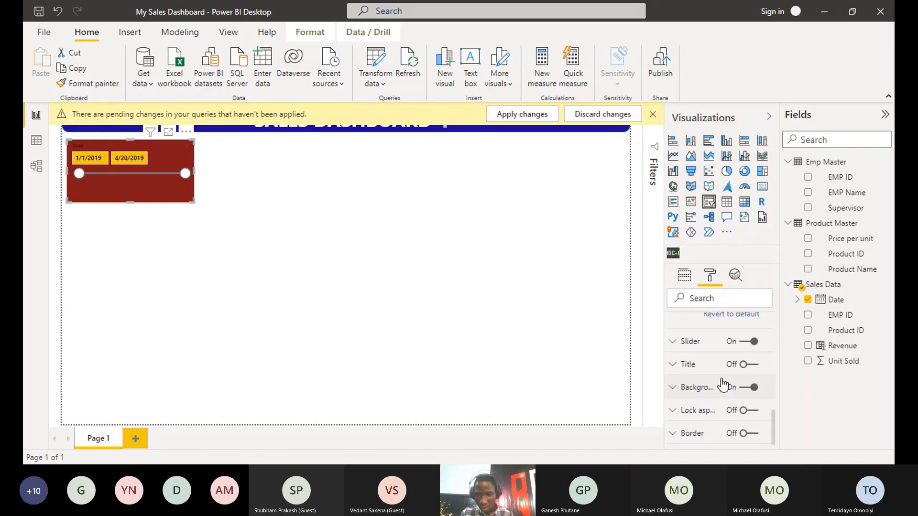
scroll(720, 377, up, 10)
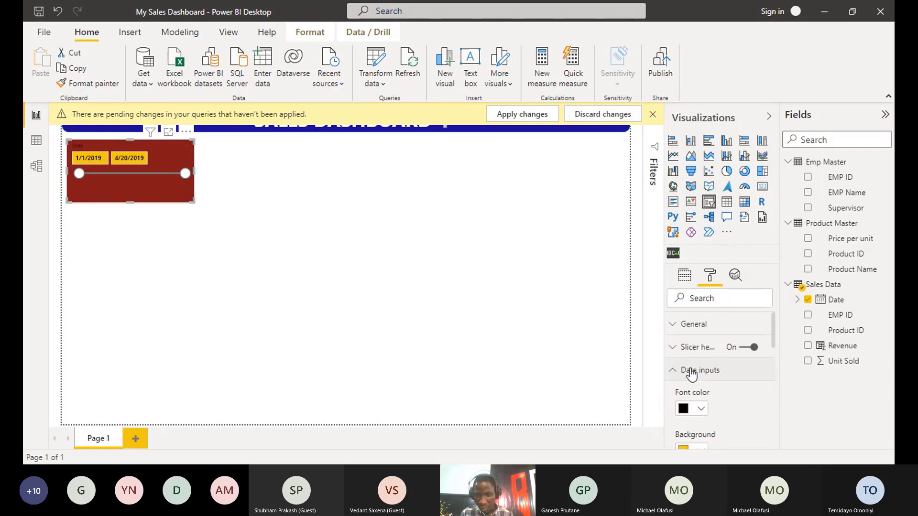
scroll(674, 371, down, 5)
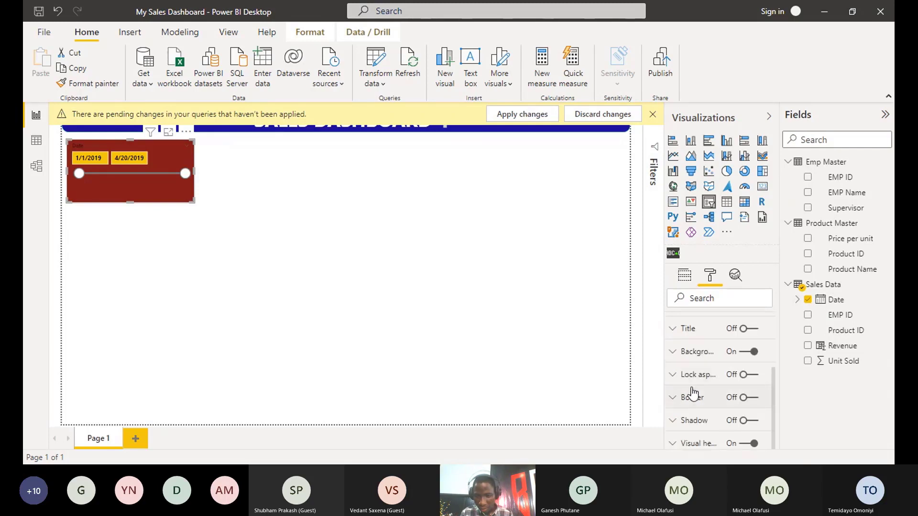
click(746, 399)
click(678, 399)
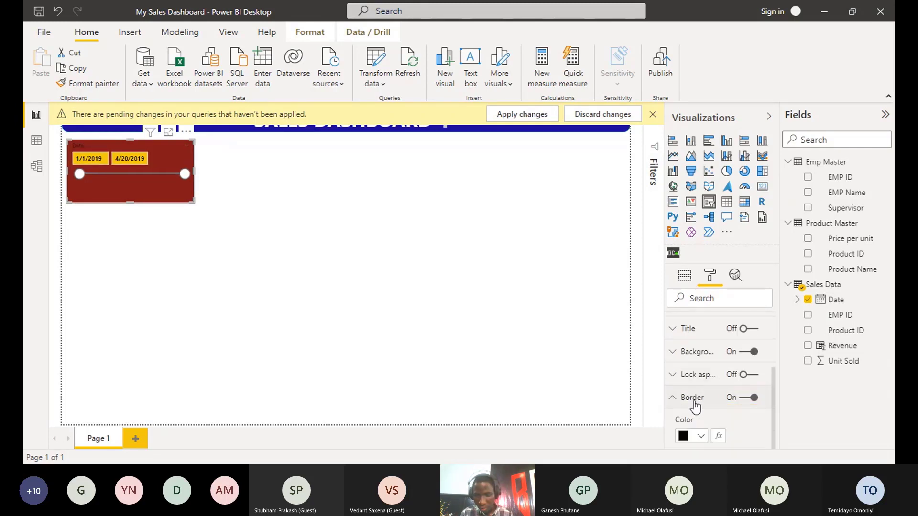
scroll(703, 404, down, 2)
scroll(704, 404, down, 1)
drag(714, 361, 736, 362)
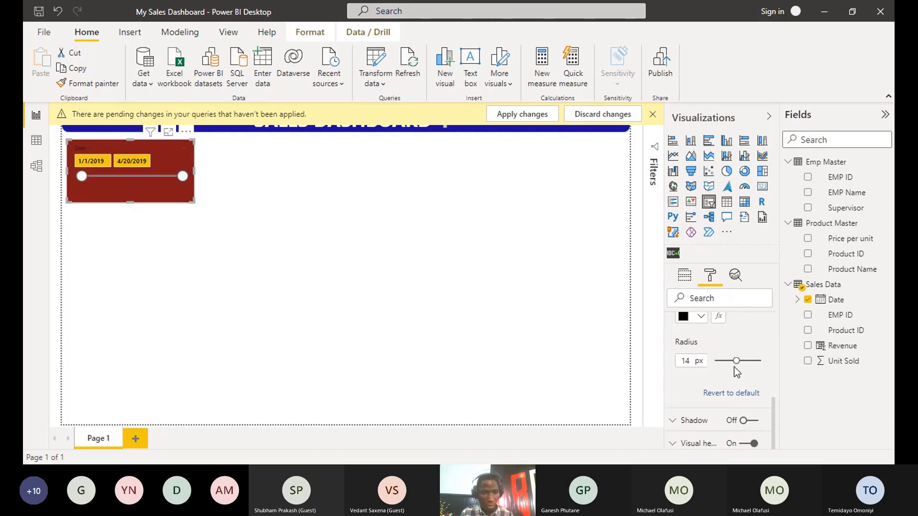
Shrink the Date slicer closely around its dates and slider and position it just below the banner, dismissing the pending-changes notice
drag(196, 203, 154, 177)
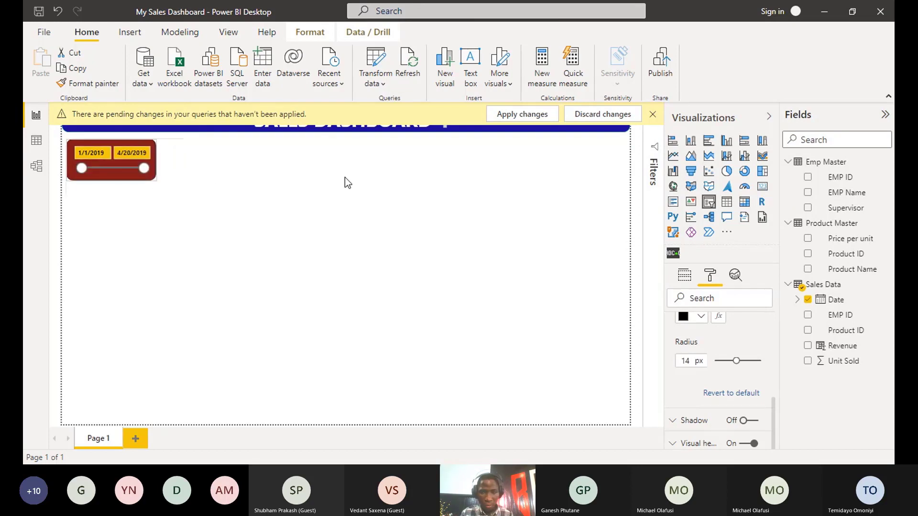
click(651, 117)
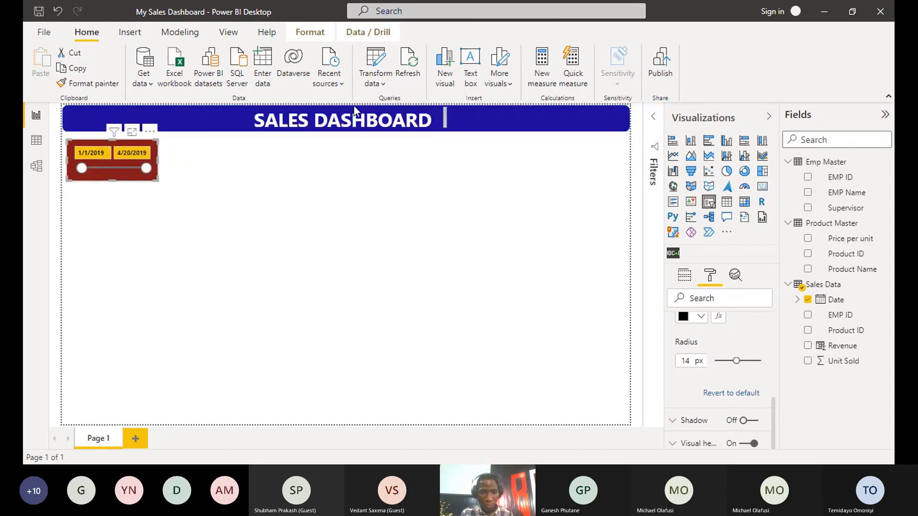
drag(154, 178, 161, 185)
click(161, 187)
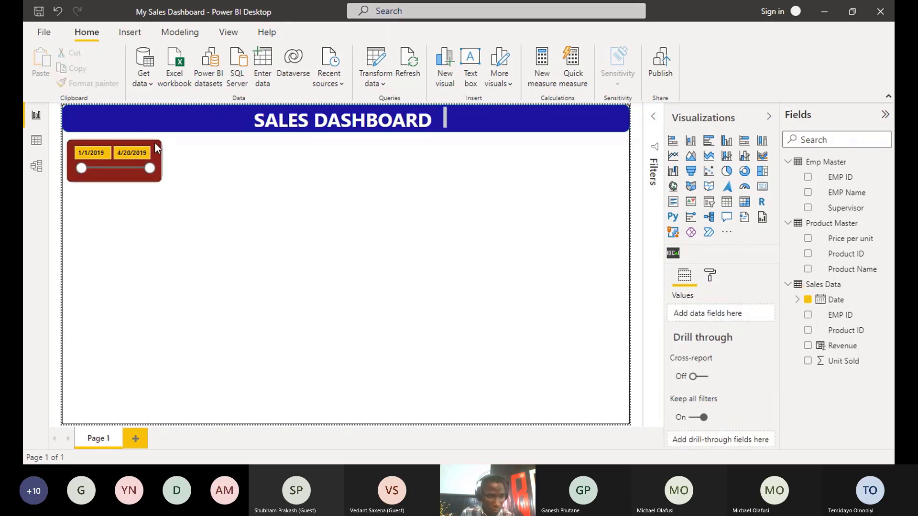
click(162, 148)
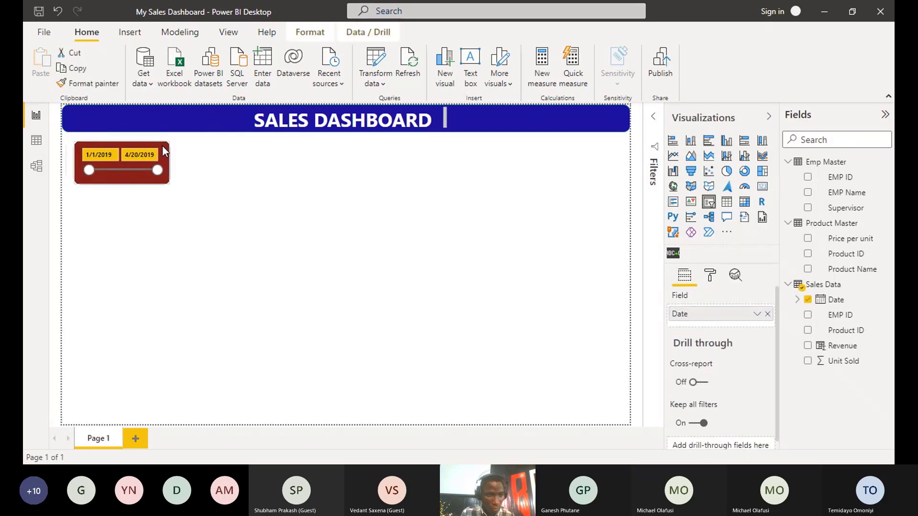
drag(162, 145, 170, 147)
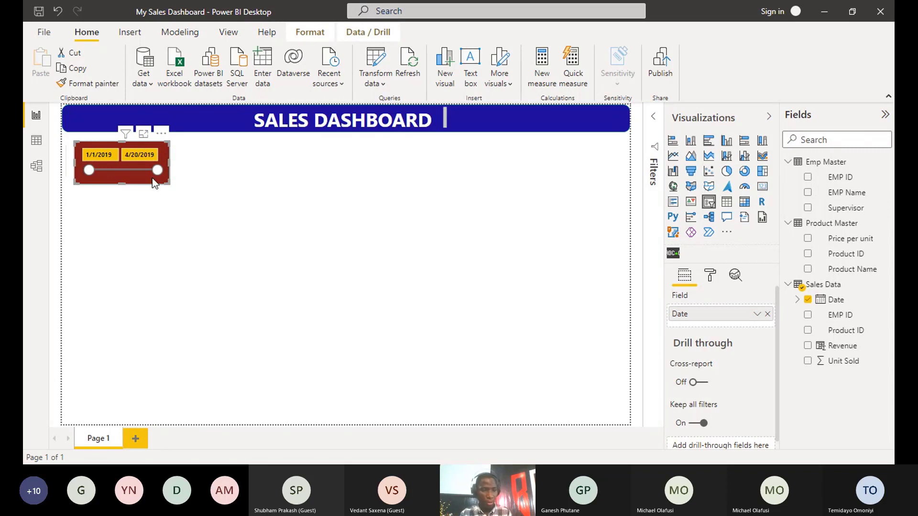
Duplicate the Date slicer and place the copy beside the original
key(ctrl+c)
key(ctrl+v)
drag(133, 179, 248, 172)
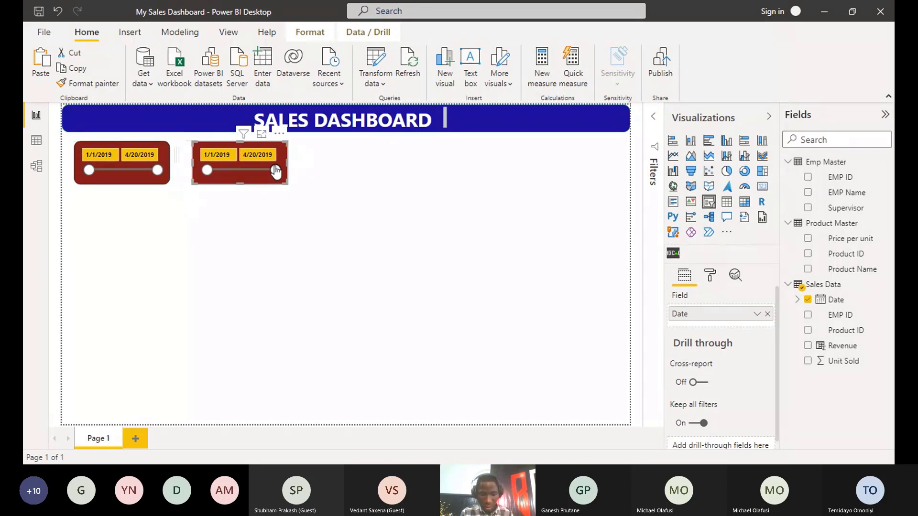
Replace the copied slicer's Date field with Product ID from the Product Master table
click(767, 314)
drag(842, 269, 716, 314)
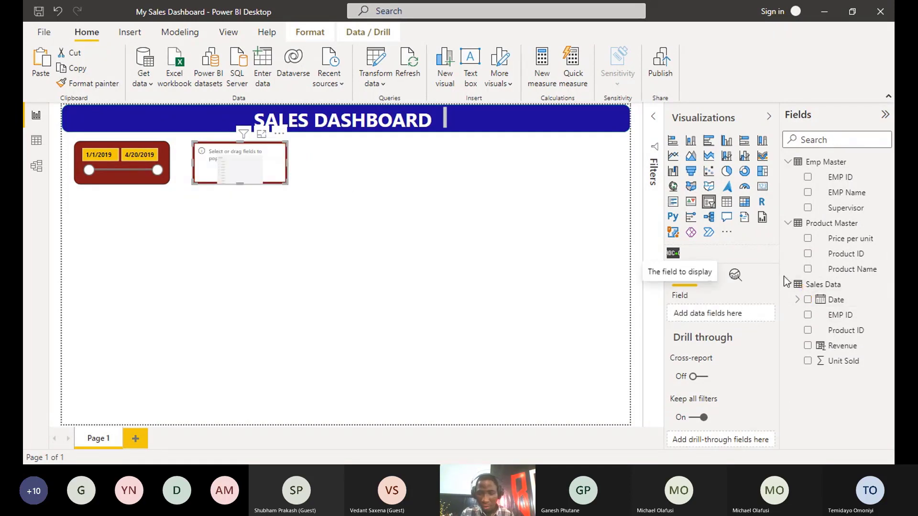
drag(856, 259, 741, 318)
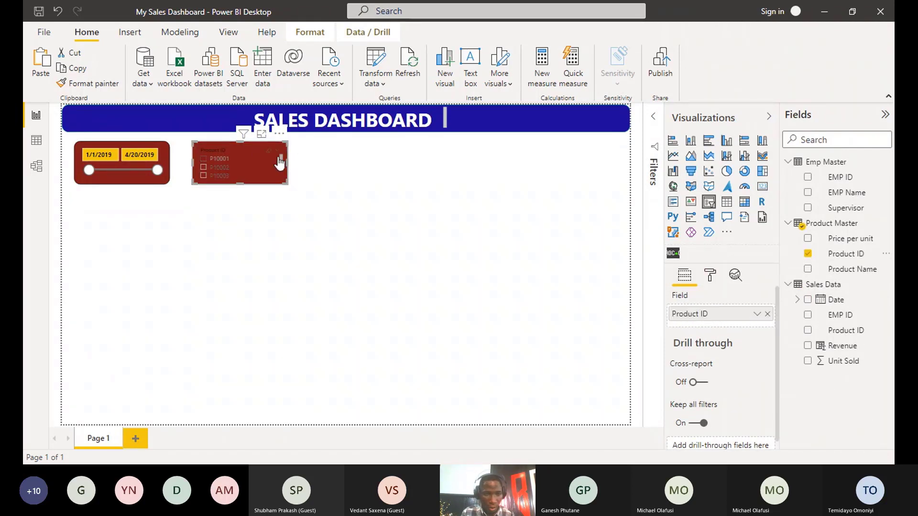
Give the Product ID slicer's items a black font colour and a yellow background
click(709, 276)
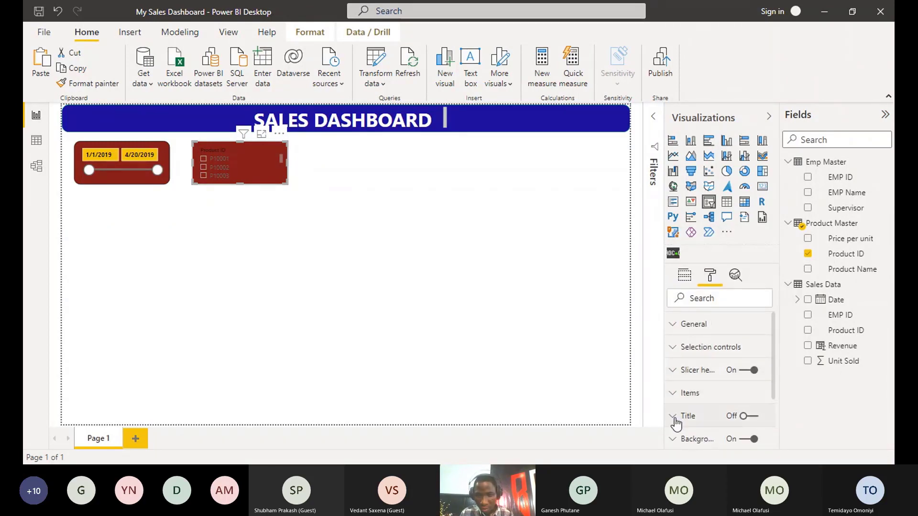
scroll(708, 335, down, 2)
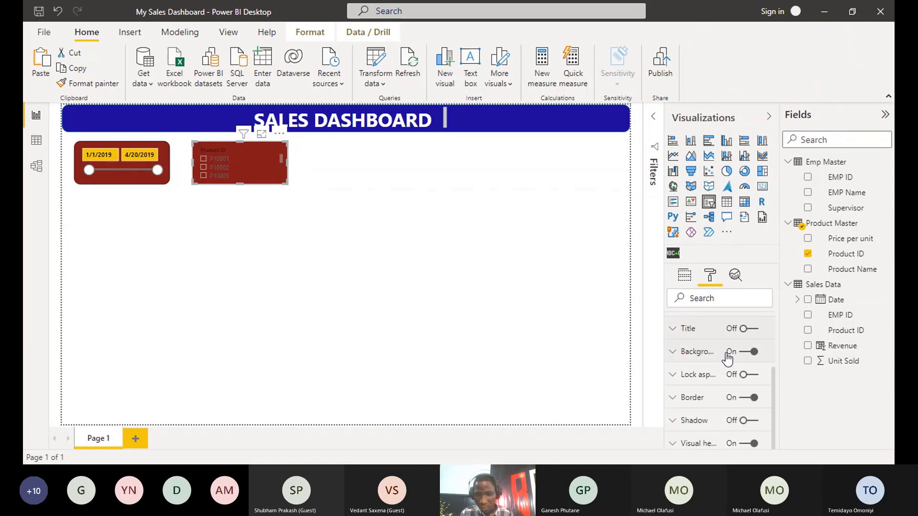
scroll(714, 438, up, 2)
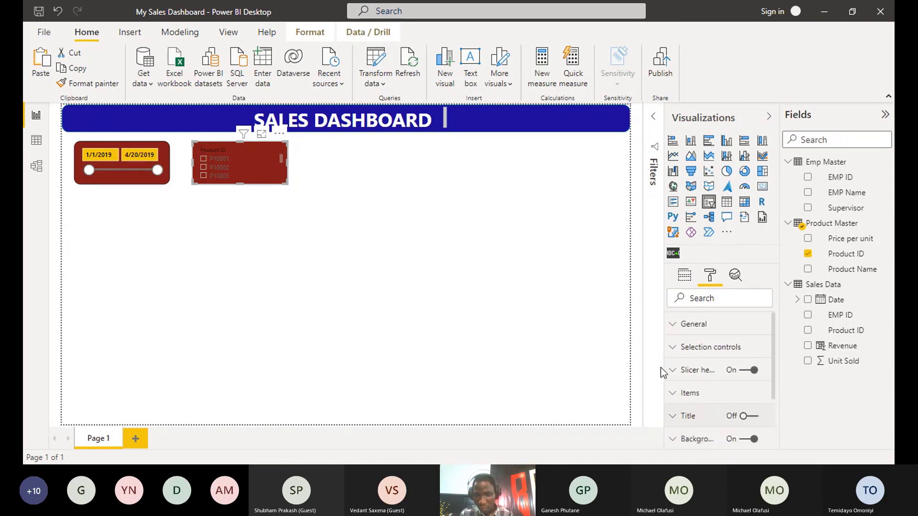
click(673, 395)
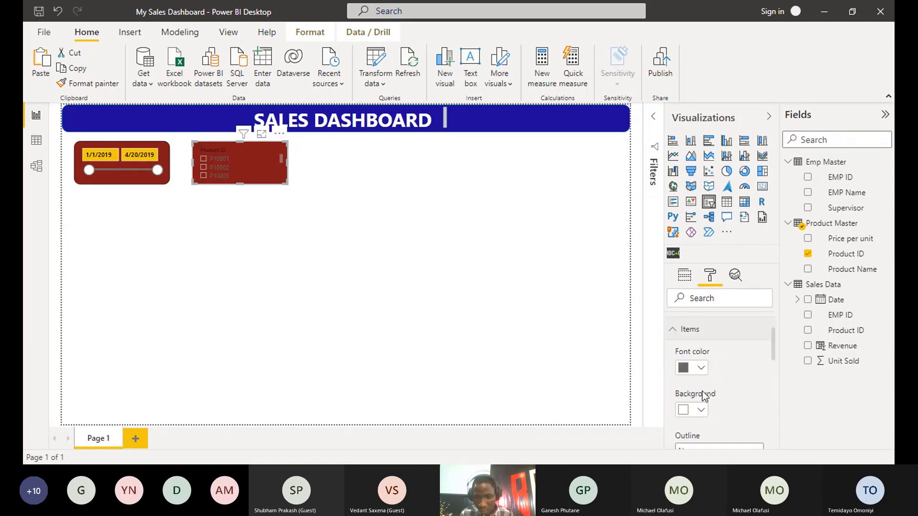
click(700, 368)
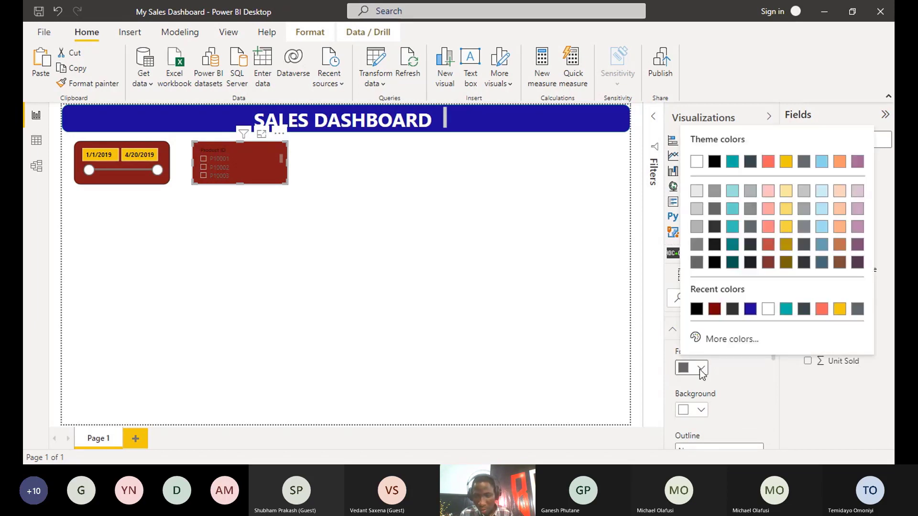
click(701, 411)
click(700, 409)
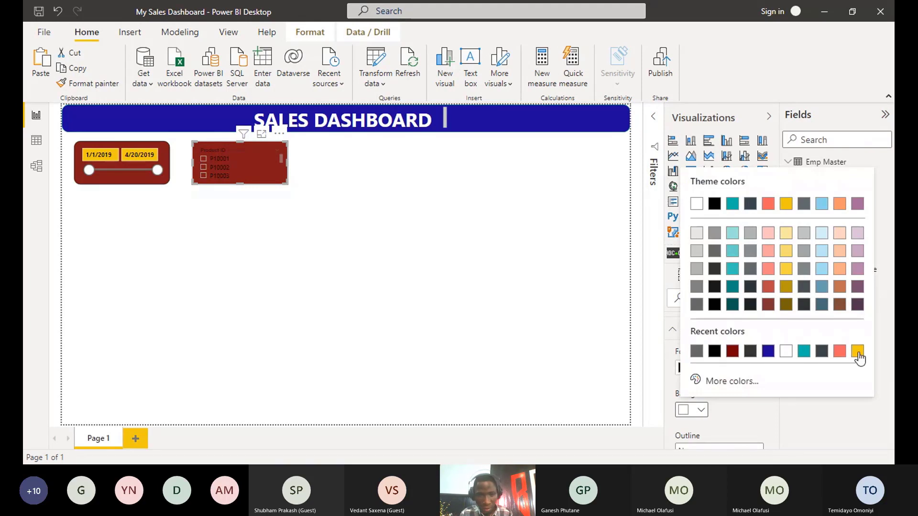
click(858, 353)
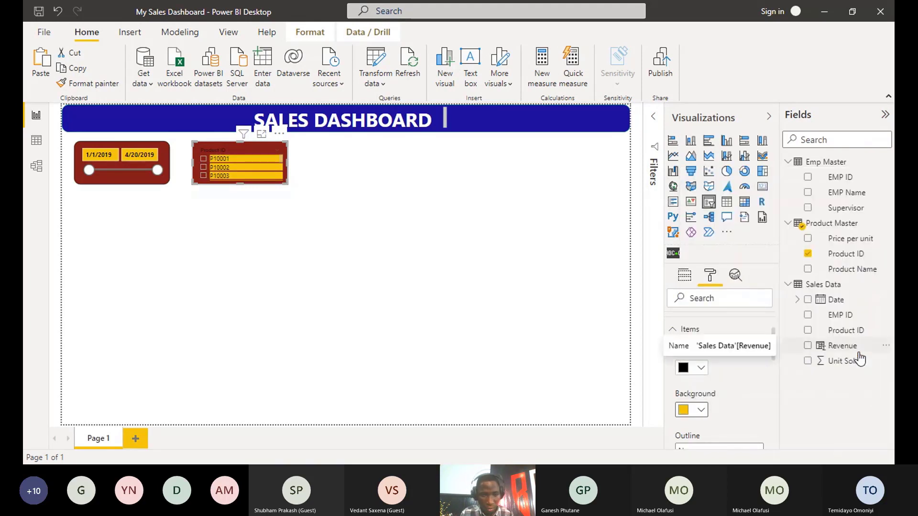
Try black and white as background colours for the Product ID slicer's items
click(684, 411)
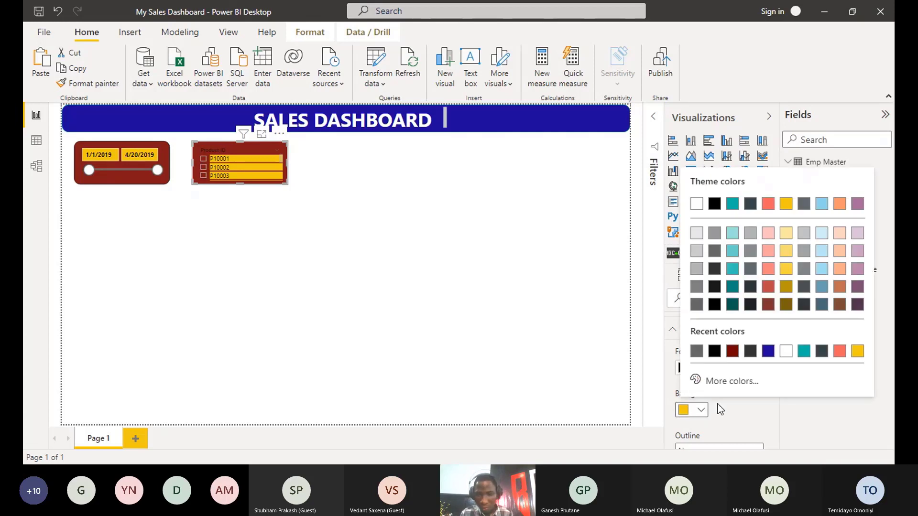
click(714, 352)
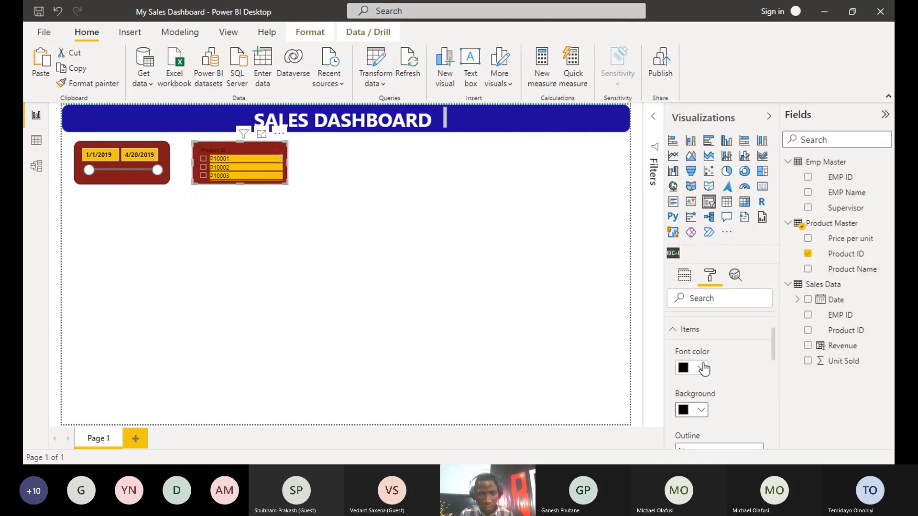
click(702, 411)
click(803, 352)
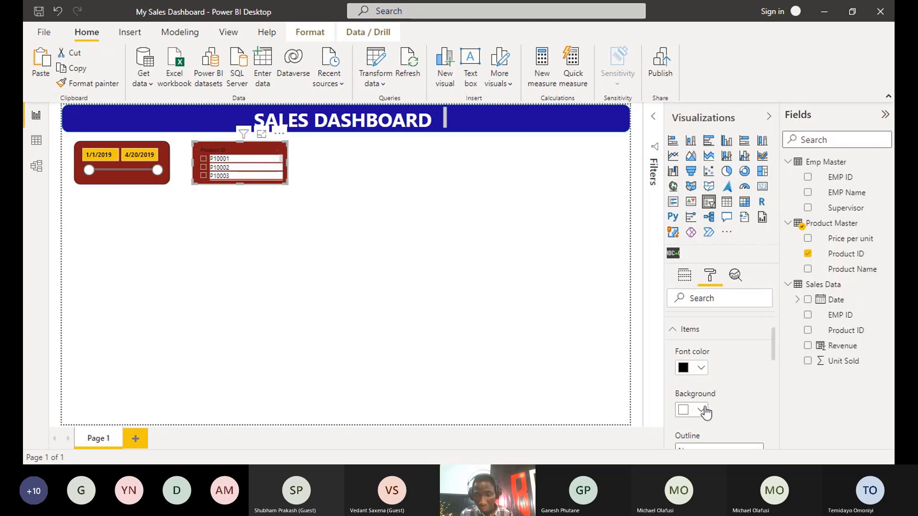
Set the background colour of the Product ID slicer's items to light grey
click(702, 410)
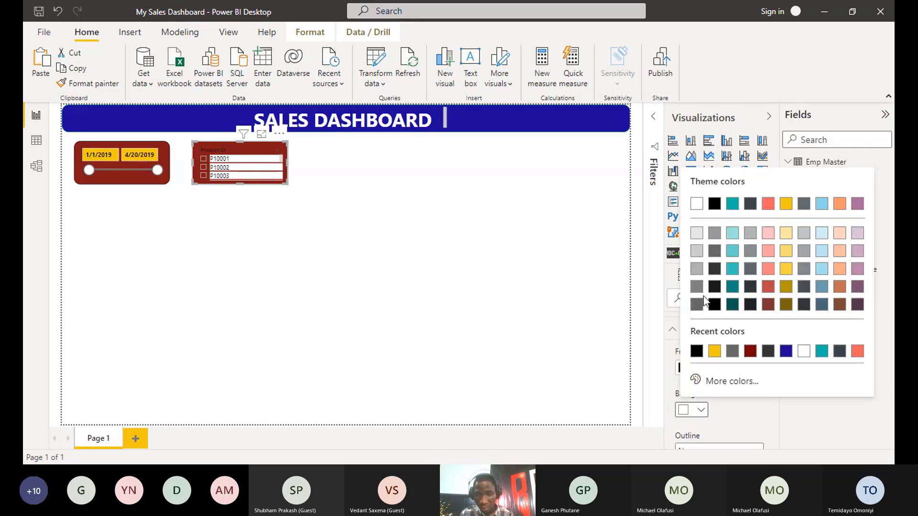
click(695, 272)
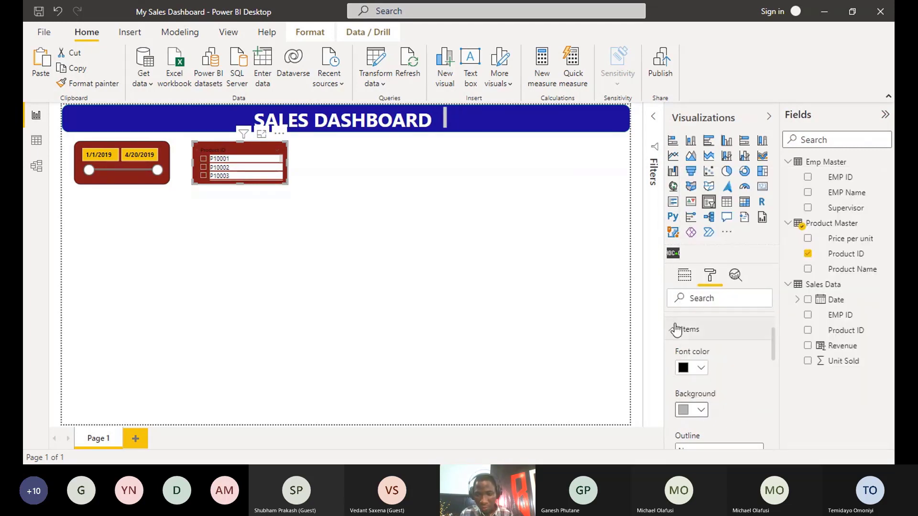
scroll(702, 363, down, 3)
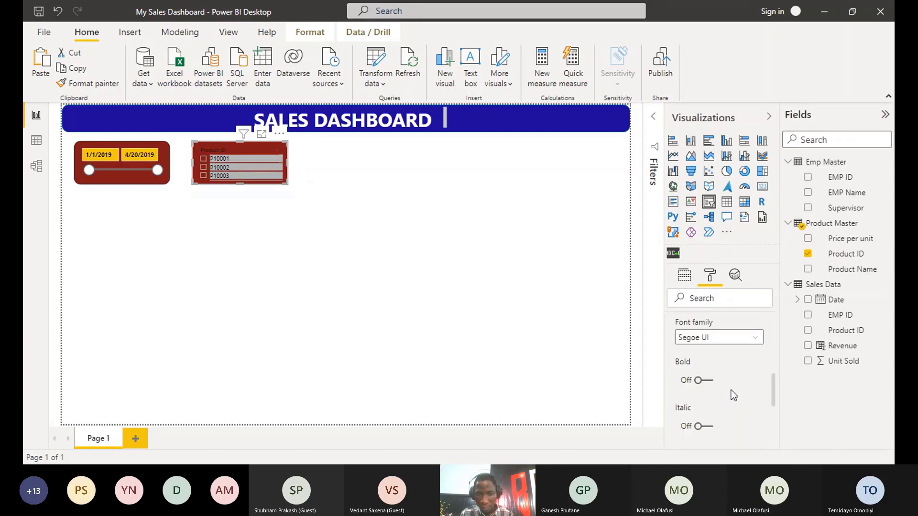
scroll(730, 390, up, 3)
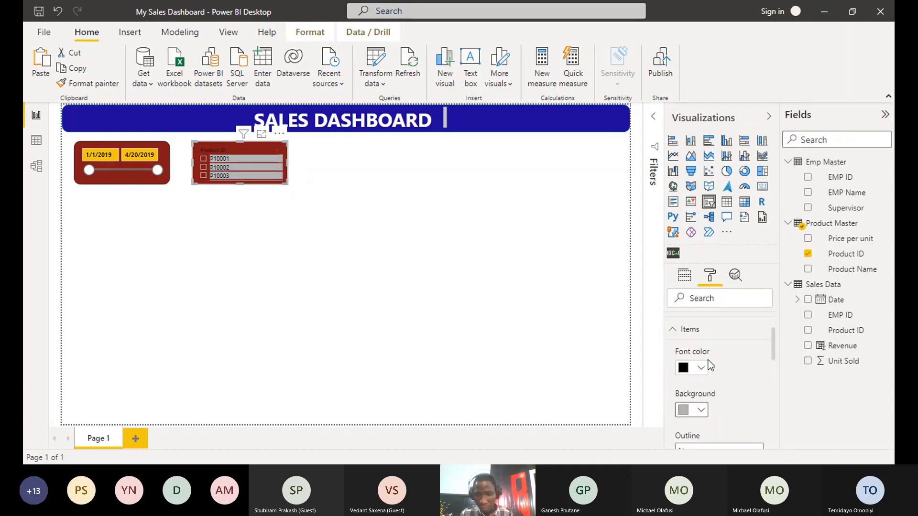
click(681, 329)
Try a yellow visual header background on the Product ID slicer, return it to white and make the header border yellow
scroll(722, 397, down, 1)
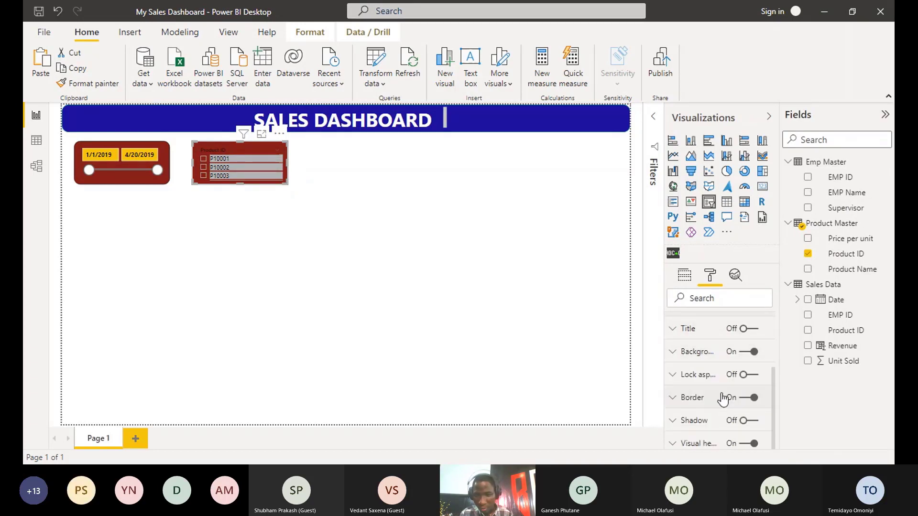
scroll(707, 401, up, 2)
scroll(717, 409, down, 2)
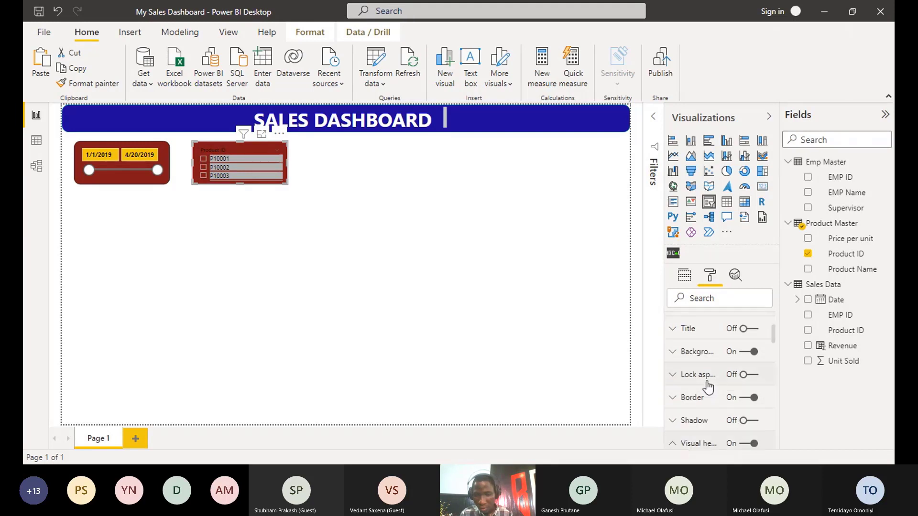
scroll(707, 404, down, 1)
click(707, 411)
scroll(718, 396, up, 3)
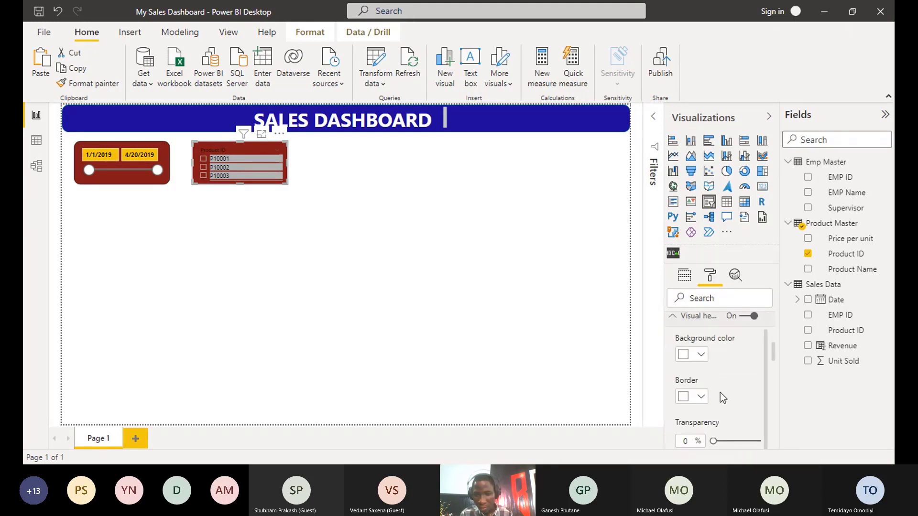
scroll(718, 395, down, 2)
scroll(718, 395, up, 2)
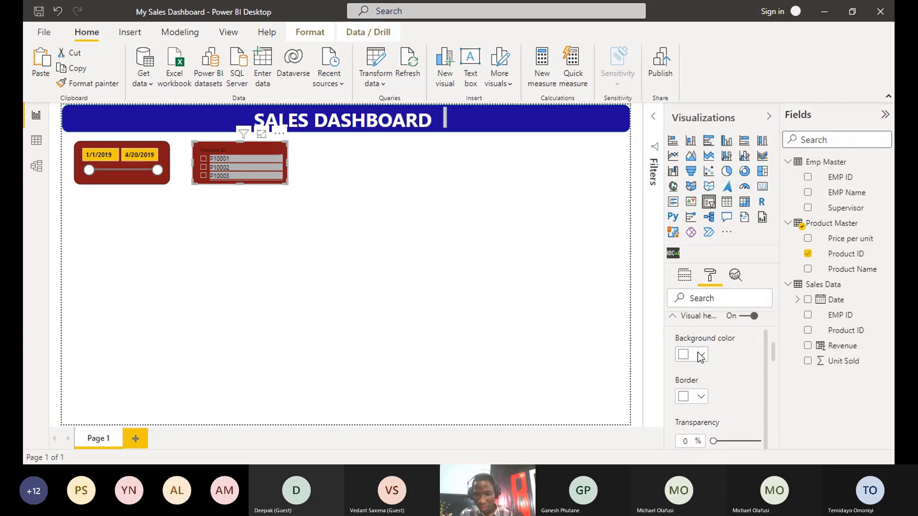
click(701, 356)
click(731, 293)
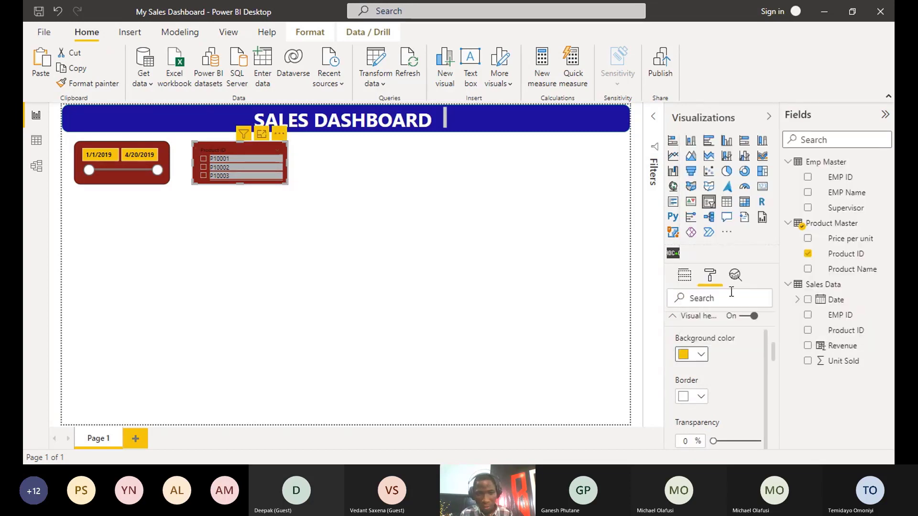
click(701, 361)
click(696, 295)
scroll(726, 383, down, 1)
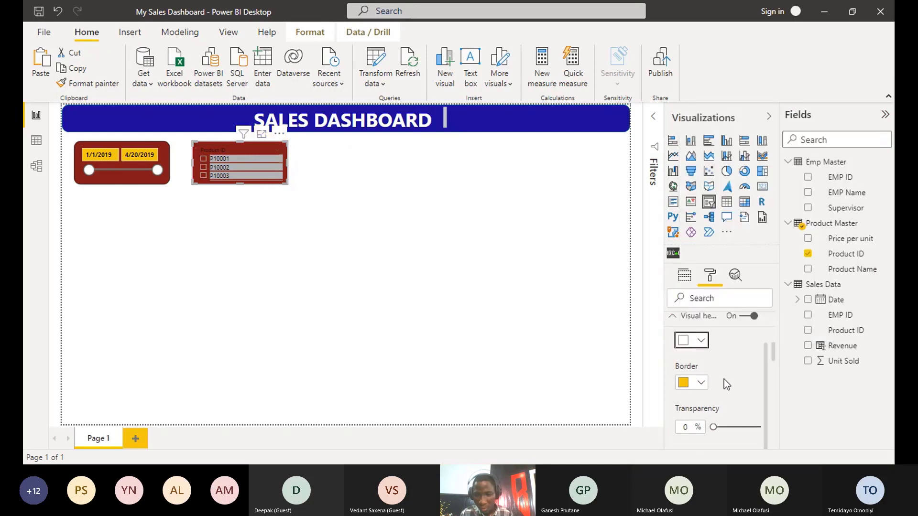
scroll(723, 380, down, 1)
scroll(698, 345, down, 3)
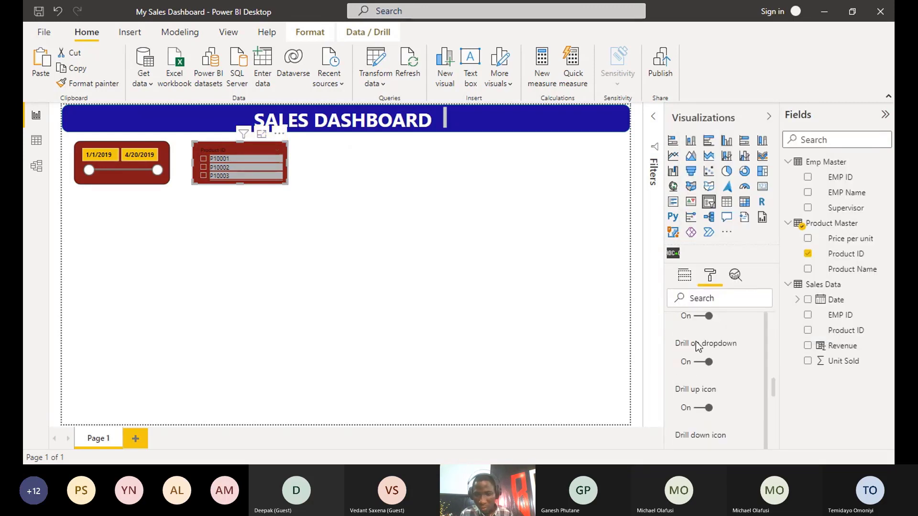
scroll(698, 346, up, 2)
click(700, 359)
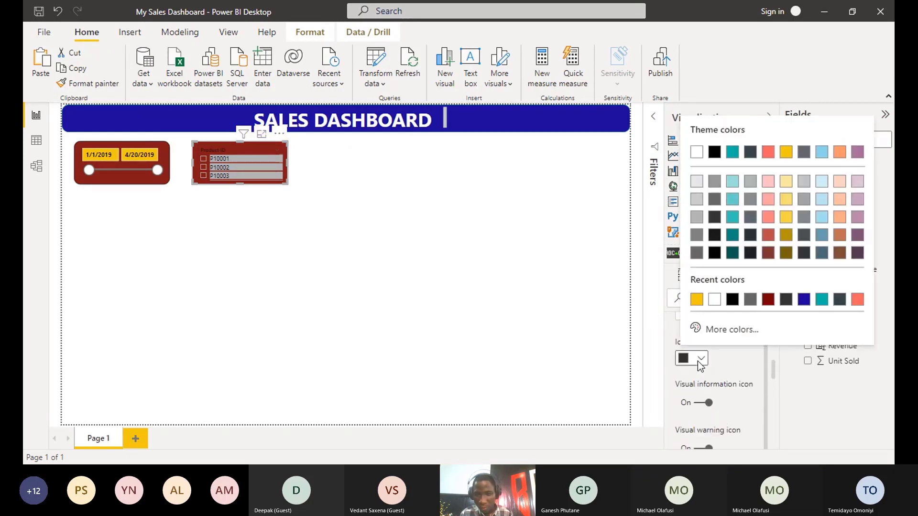
scroll(699, 362, up, 5)
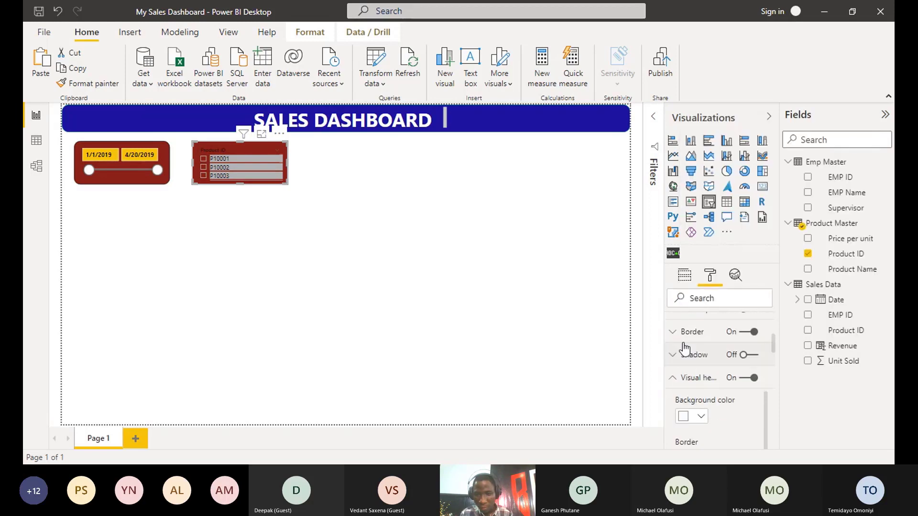
click(678, 378)
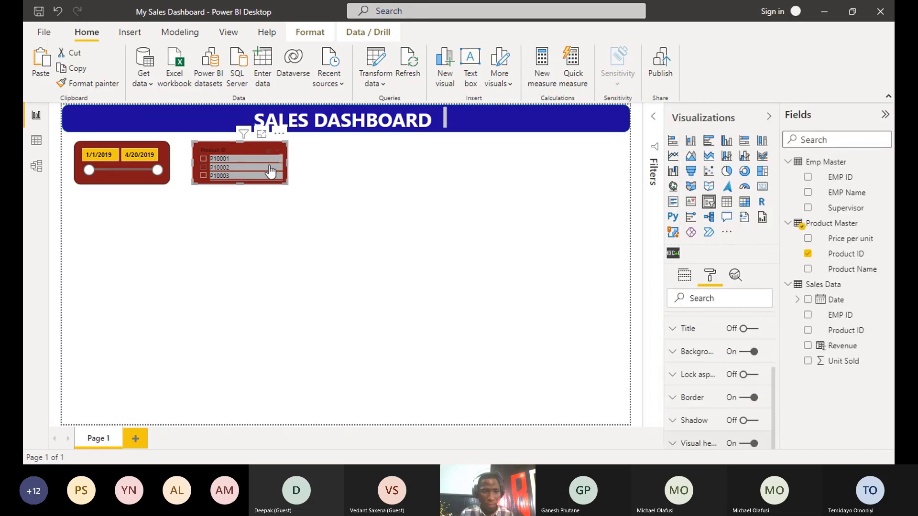
Switch the Product ID slicer from a list to a dropdown
click(277, 150)
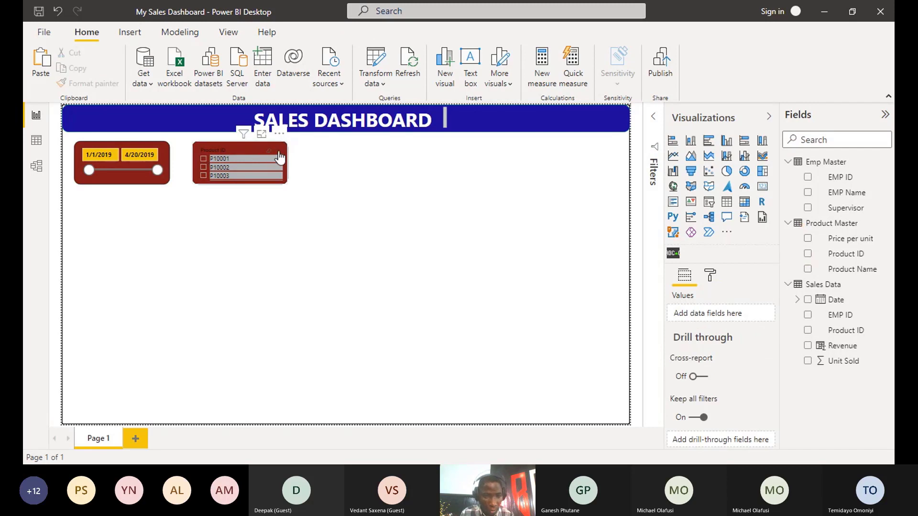
click(295, 177)
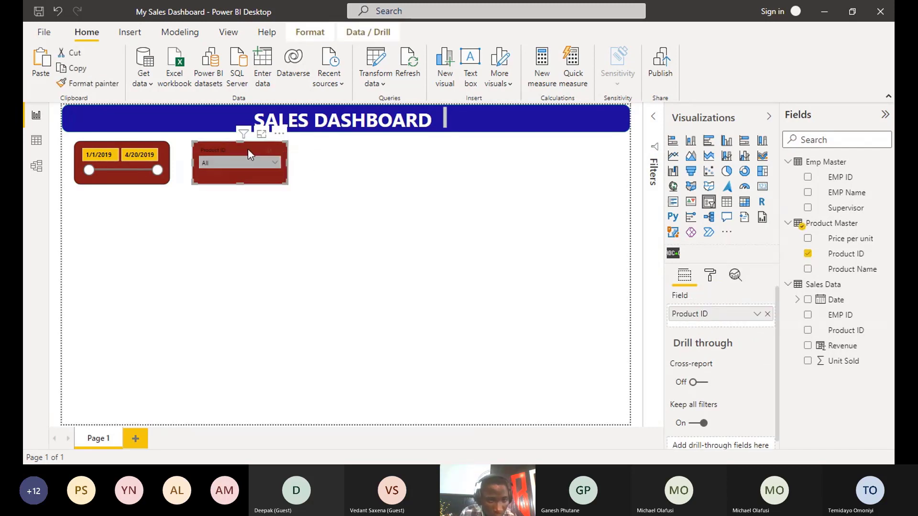
click(315, 183)
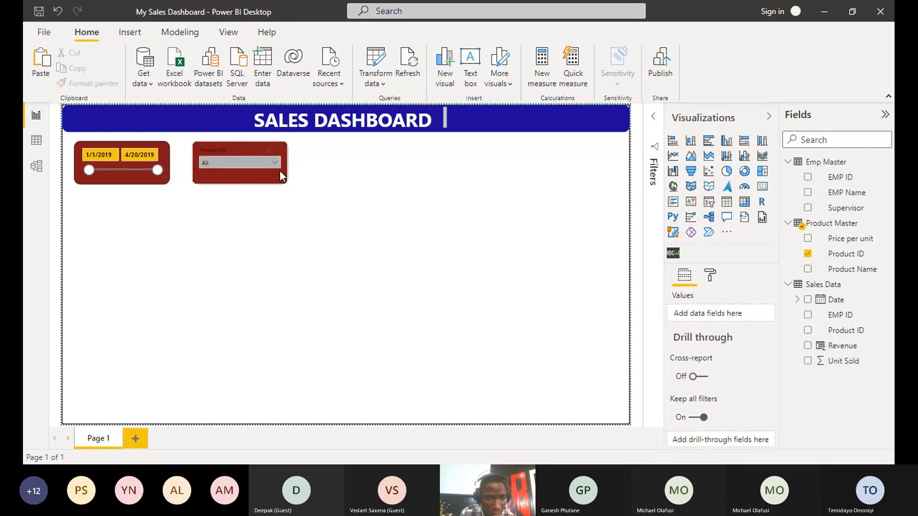
Reduce the transparency of the Product ID slicer's dark red background to 3%
click(254, 145)
click(712, 278)
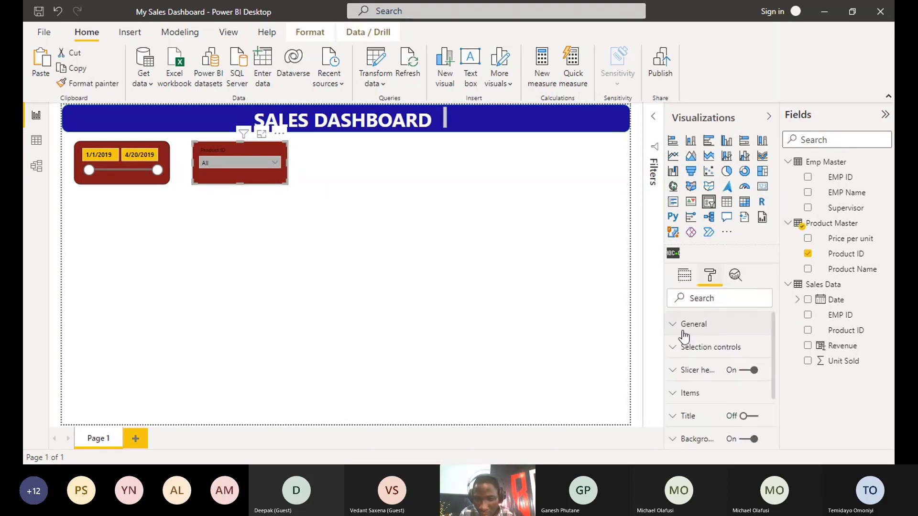
click(673, 348)
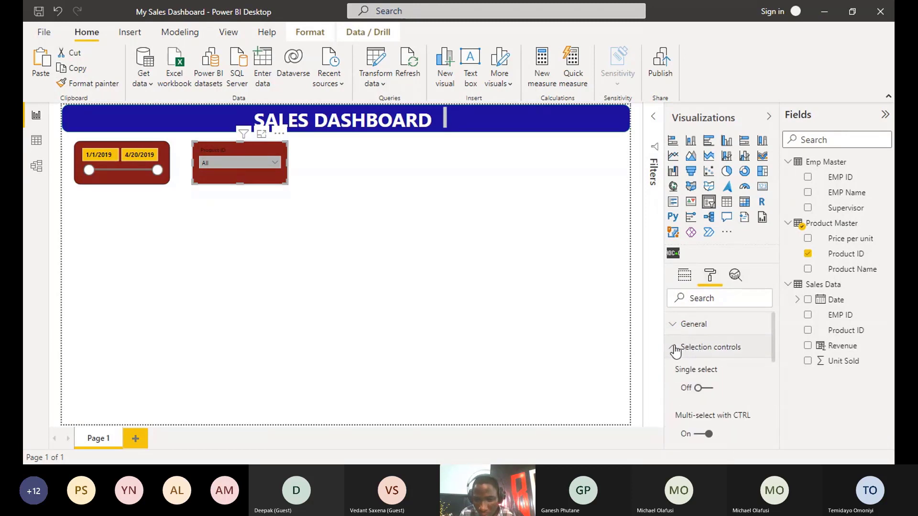
click(675, 348)
scroll(700, 357, down, 3)
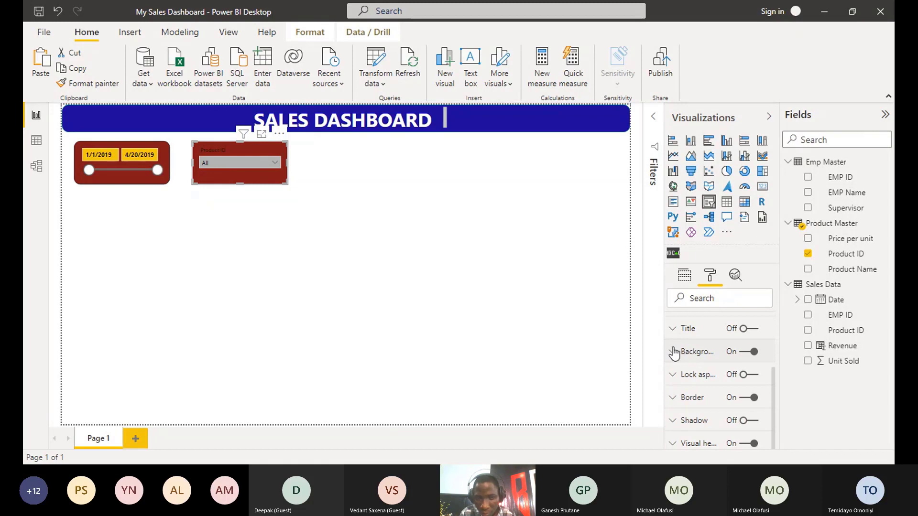
click(674, 353)
scroll(707, 357, down, 2)
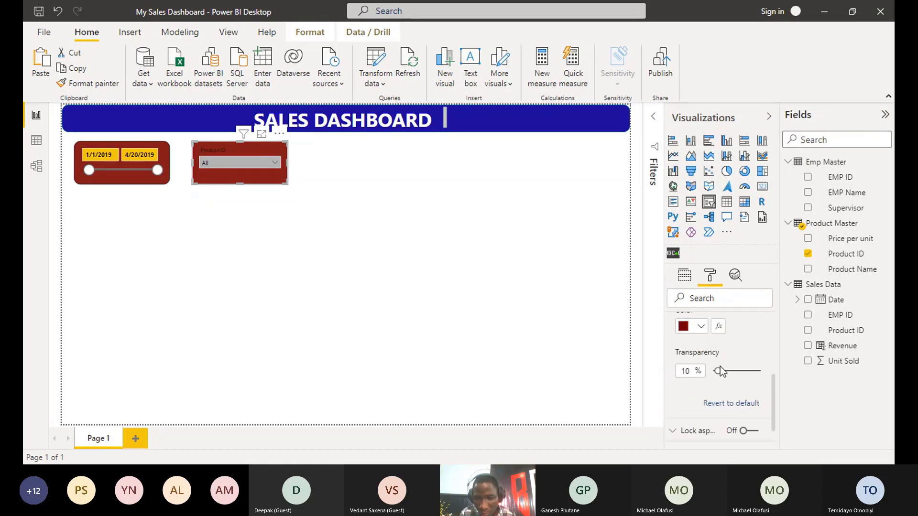
drag(717, 371, 714, 372)
scroll(695, 352, up, 2)
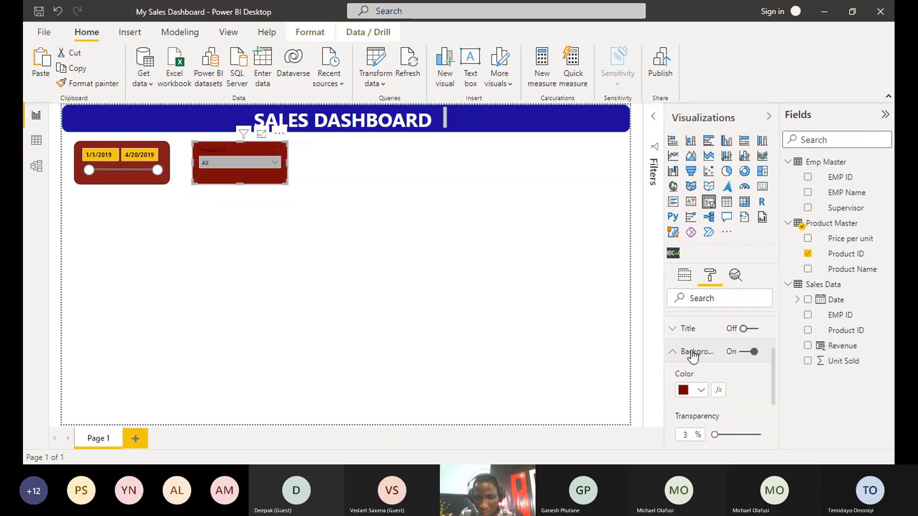
click(674, 352)
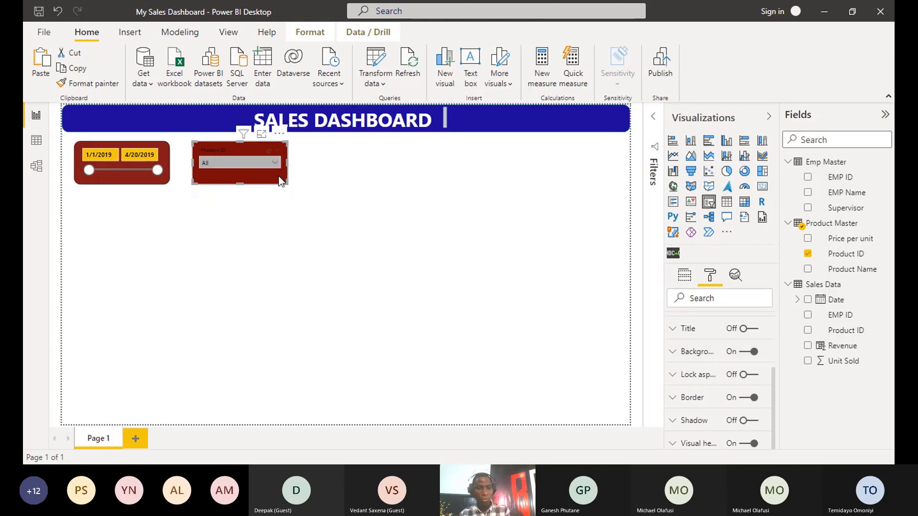
Duplicate the Product ID slicer, place the copy beside it in the same row and change its field to Product Name
drag(281, 181, 392, 180)
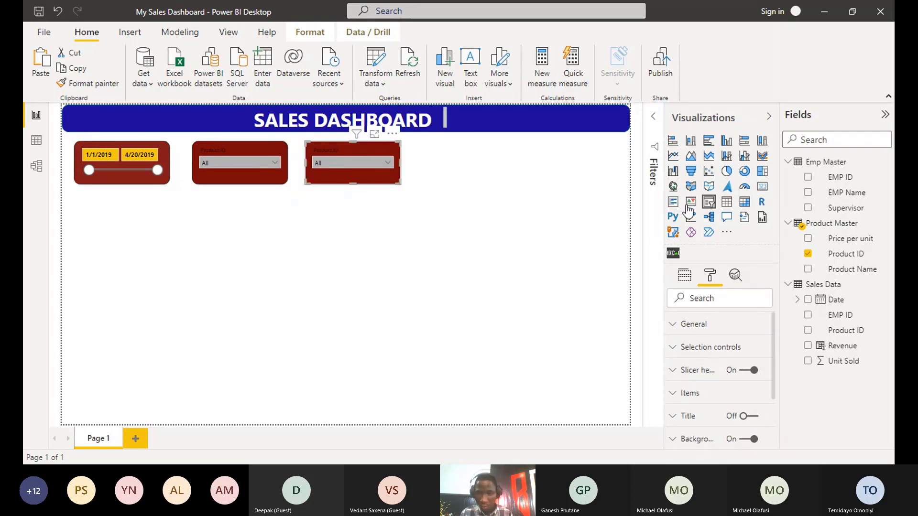
click(691, 278)
click(768, 314)
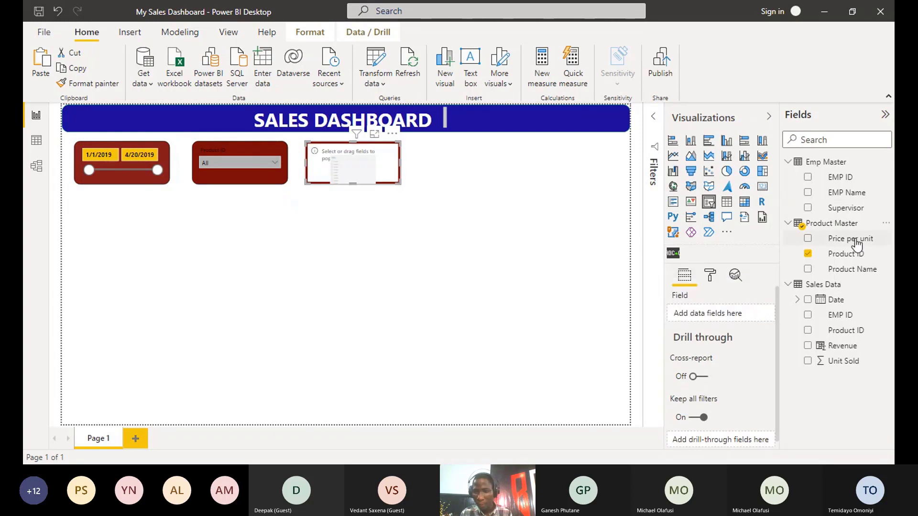
drag(836, 267, 724, 314)
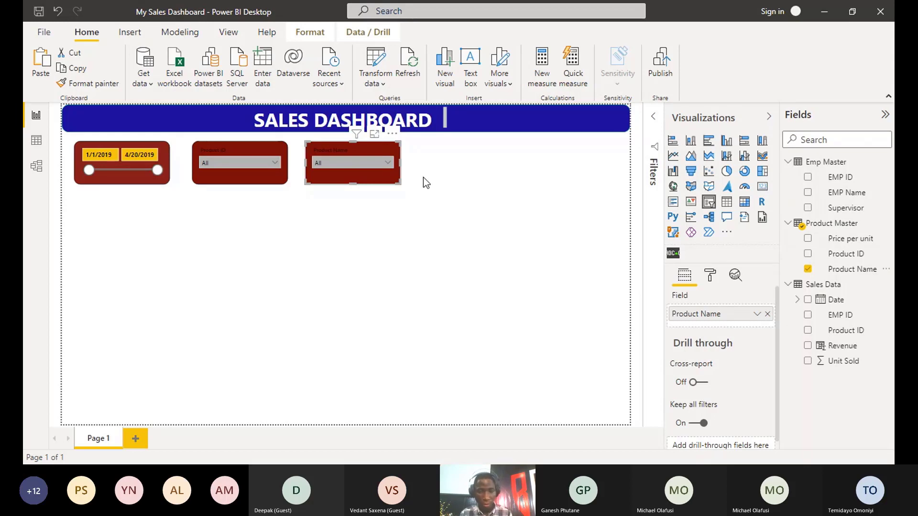
Duplicate the Product Name slicer, place the copy next to it and replace its field with EMP Name
key(ctrl+c)
key(ctrl+v)
drag(425, 181, 503, 173)
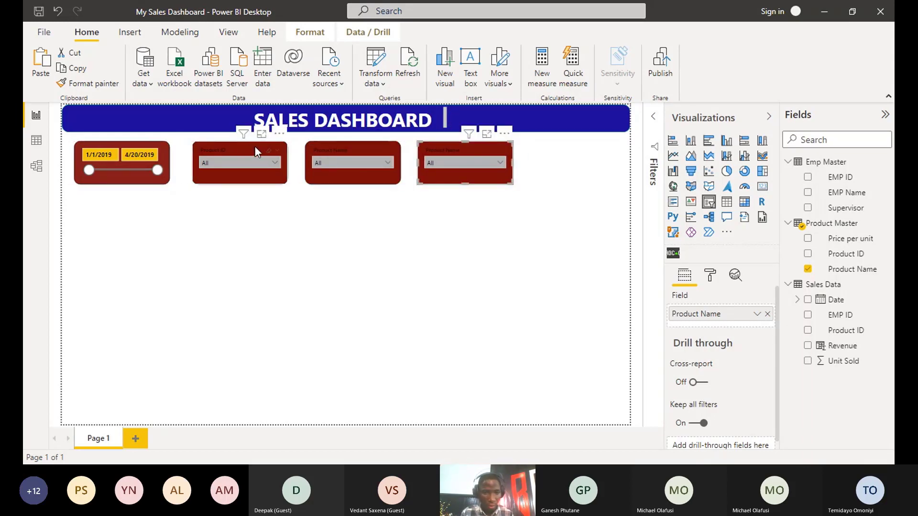
click(252, 148)
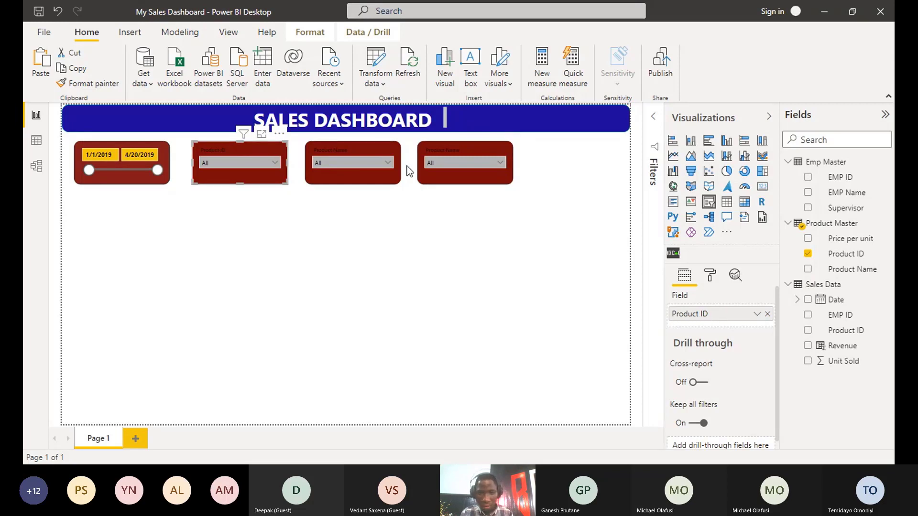
click(457, 178)
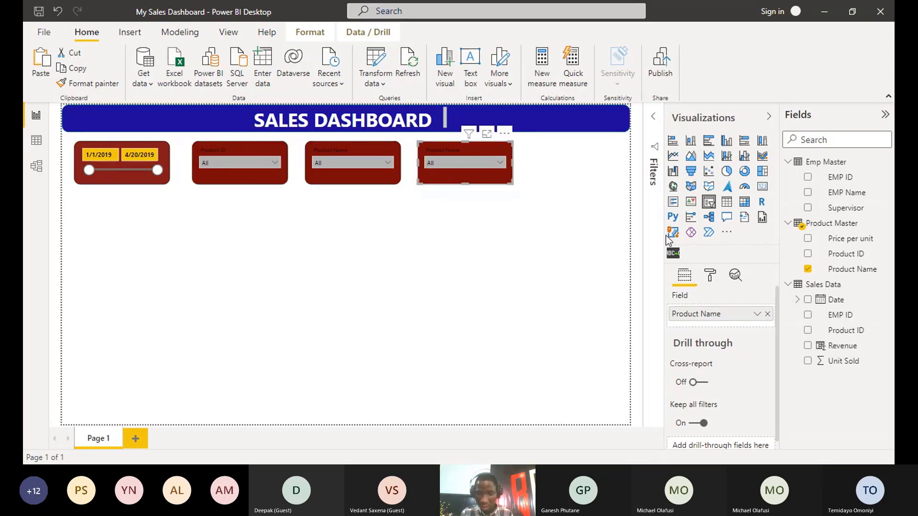
click(767, 313)
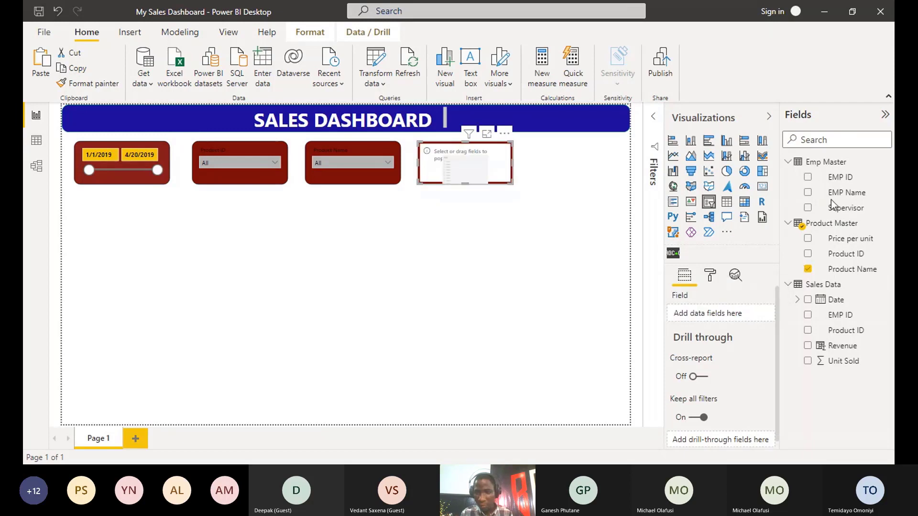
drag(831, 202, 705, 314)
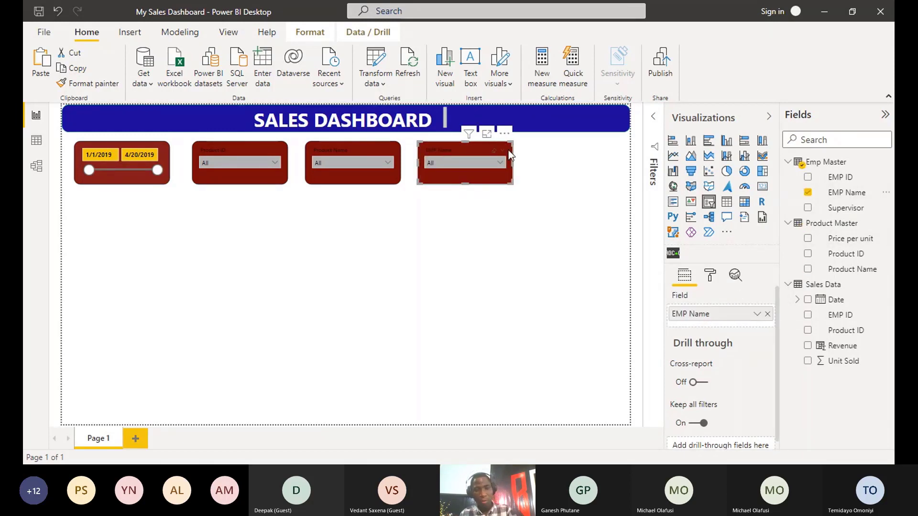
Add a copy of the EMP Name slicer at the end of the slicer row and change its field to Supervisor
drag(489, 167, 494, 171)
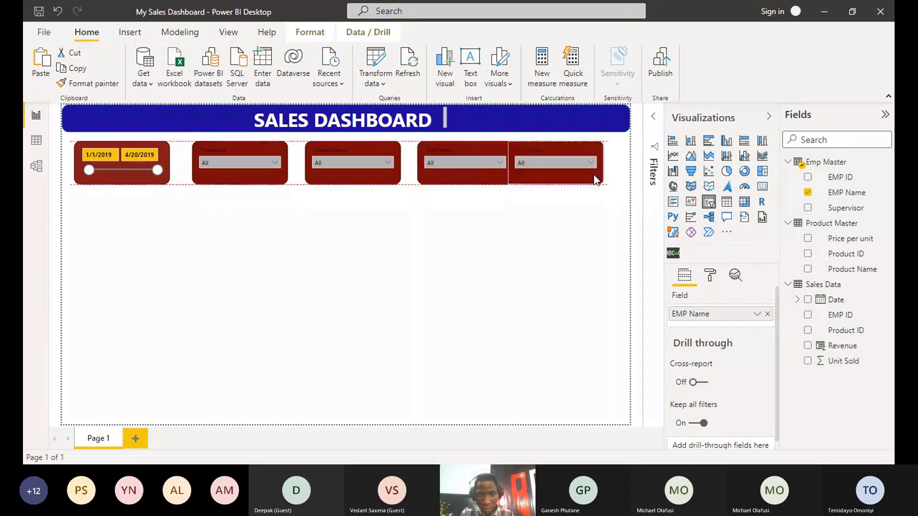
drag(603, 180, 607, 180)
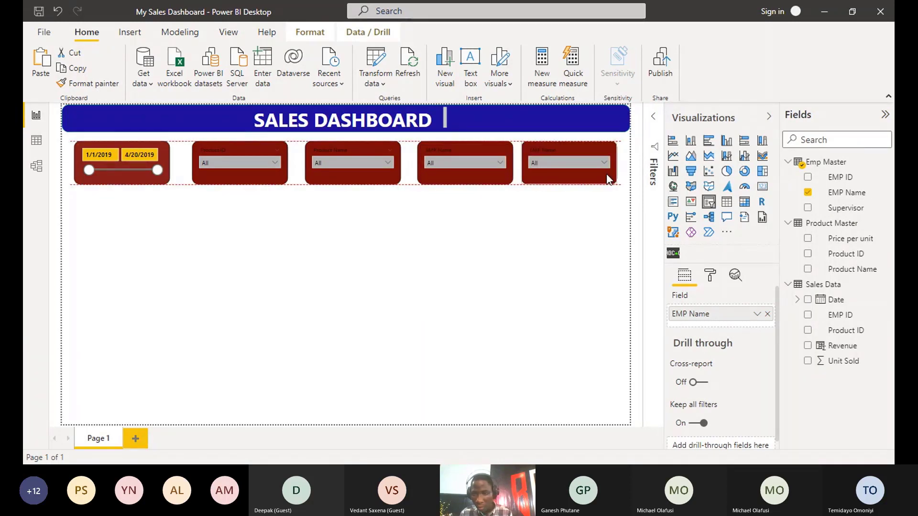
click(807, 193)
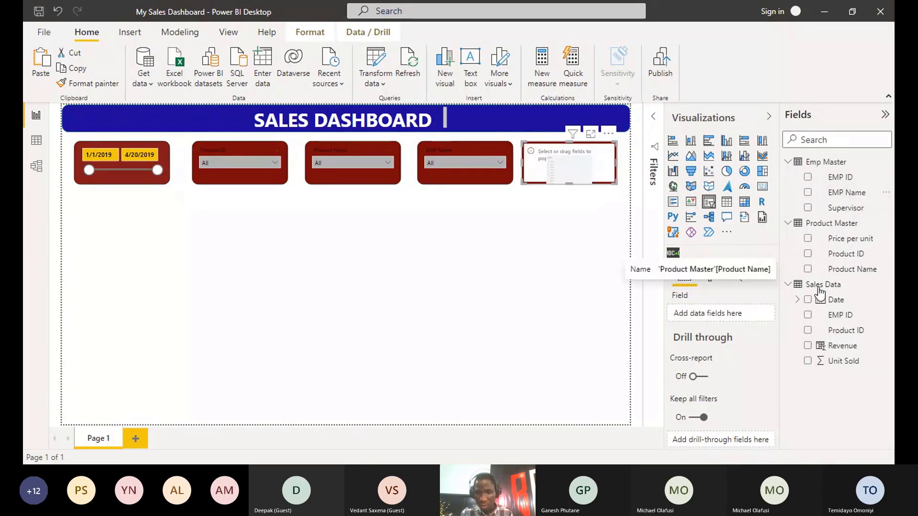
drag(845, 208, 709, 317)
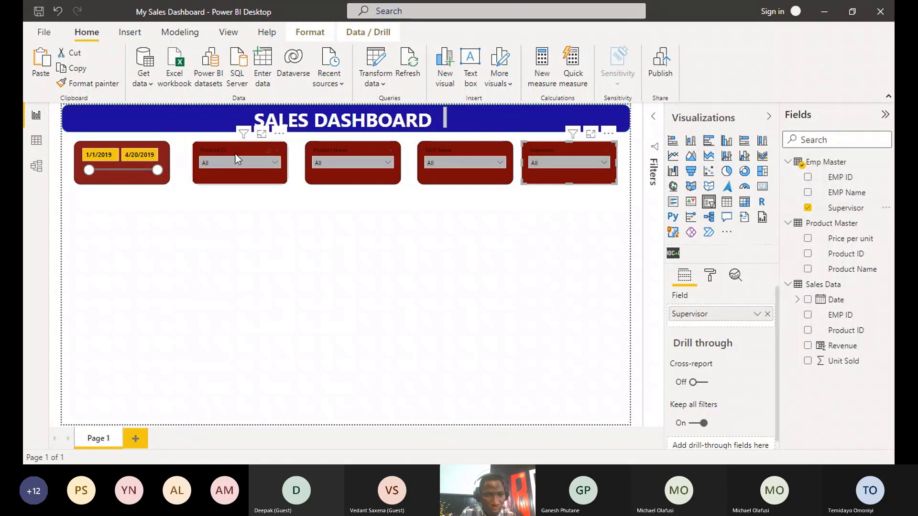
Set the font colour of the Product ID slicer's items to yellow
click(235, 154)
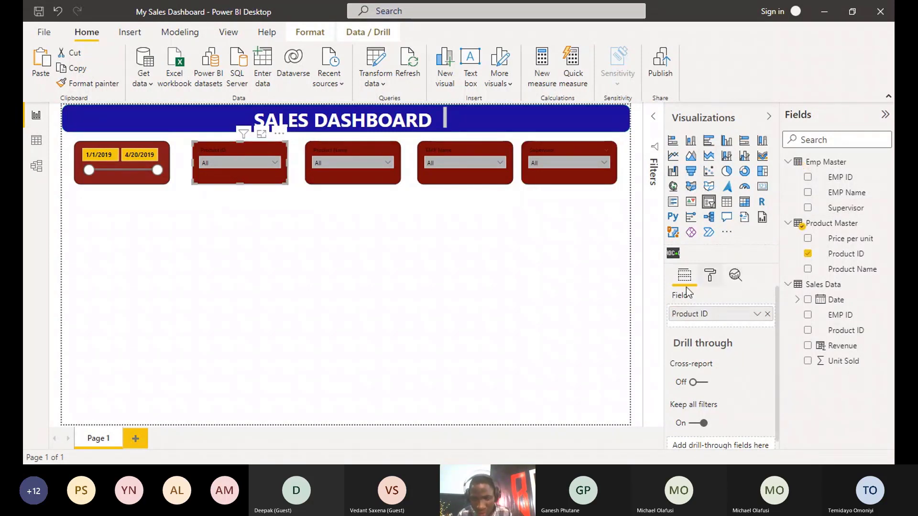
click(709, 281)
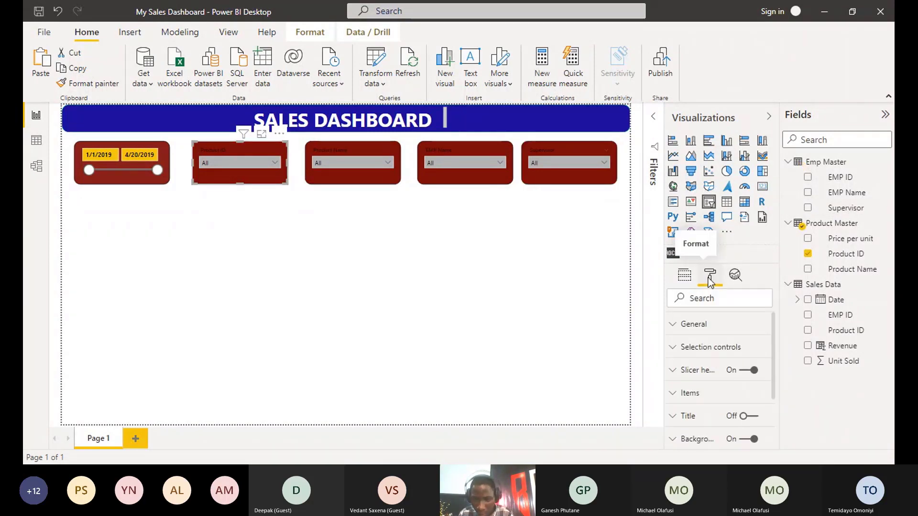
scroll(712, 344, down, 2)
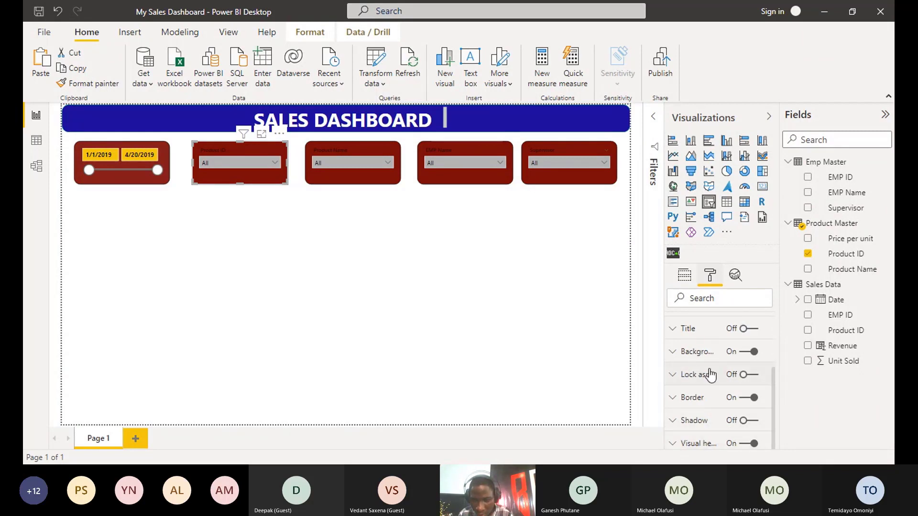
scroll(698, 368, up, 2)
click(673, 348)
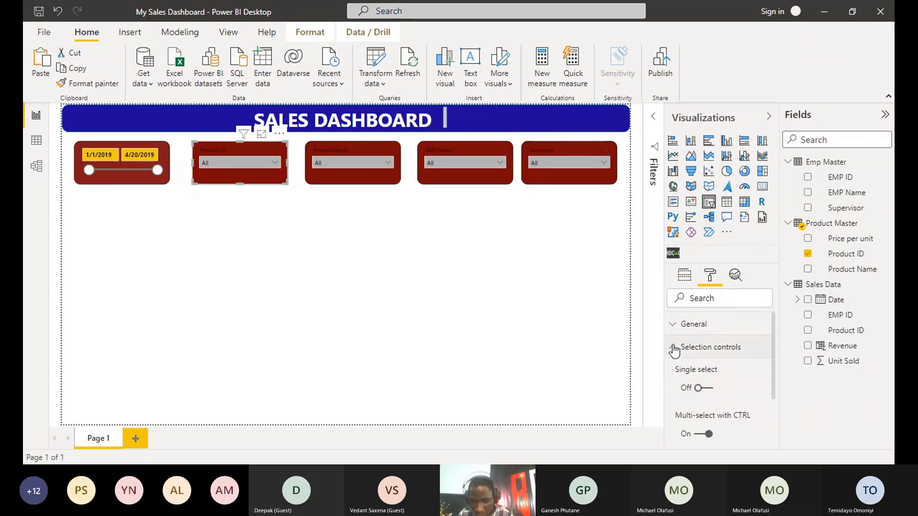
scroll(717, 358, down, 3)
scroll(688, 351, up, 3)
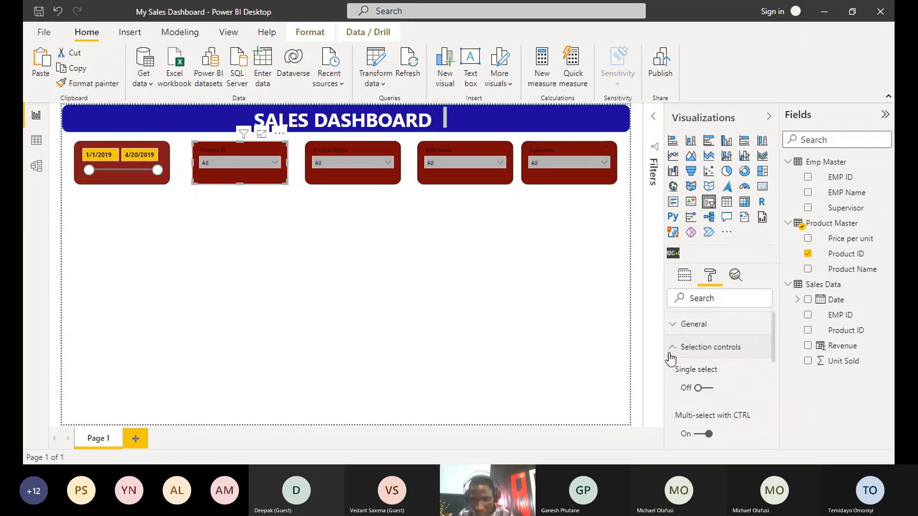
click(671, 350)
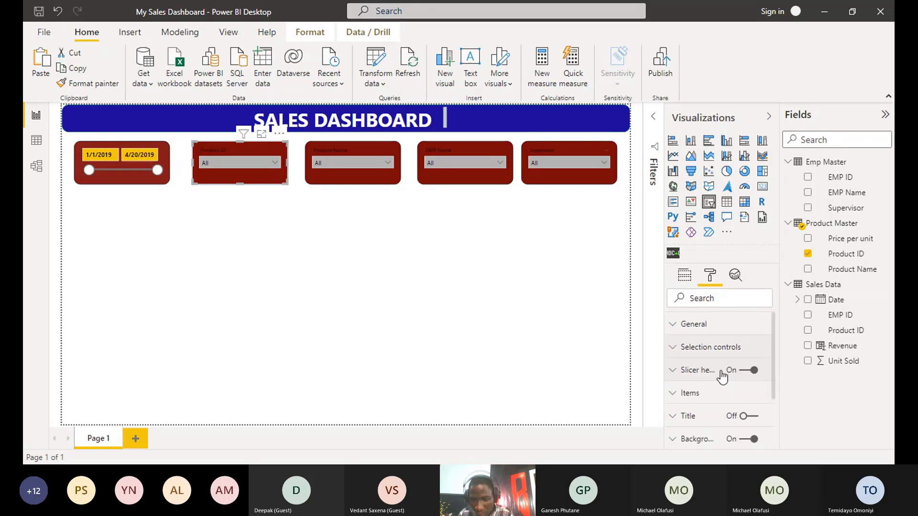
click(680, 392)
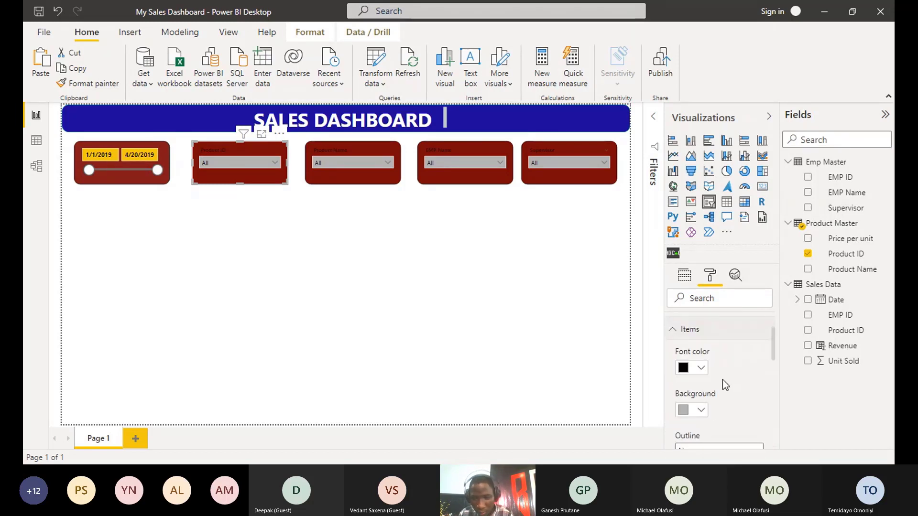
scroll(721, 380, down, 2)
scroll(717, 385, up, 2)
click(701, 370)
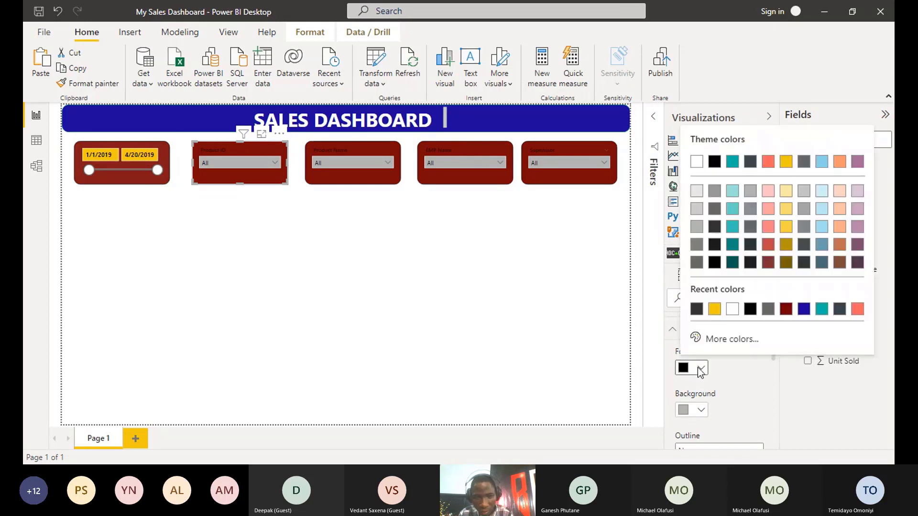
click(714, 309)
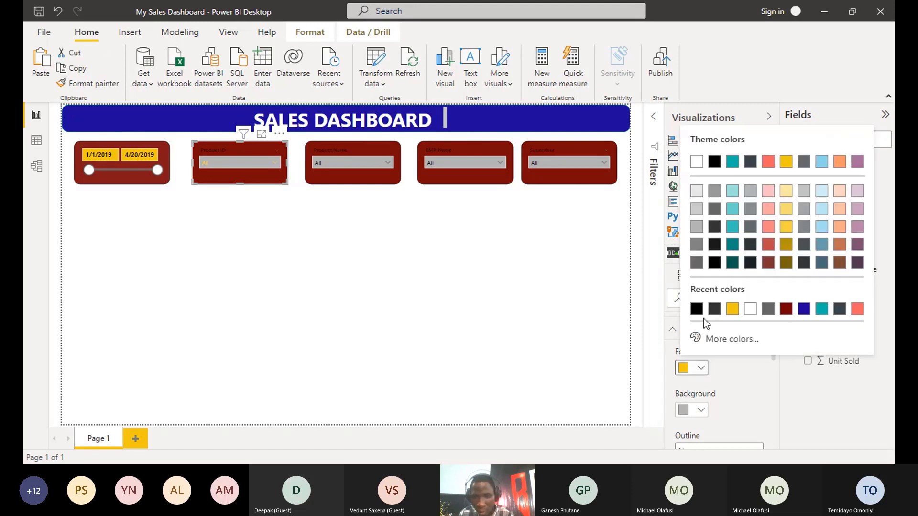
Set the Product ID slicer's item font colour to black and its item background to yellow
click(702, 367)
click(696, 309)
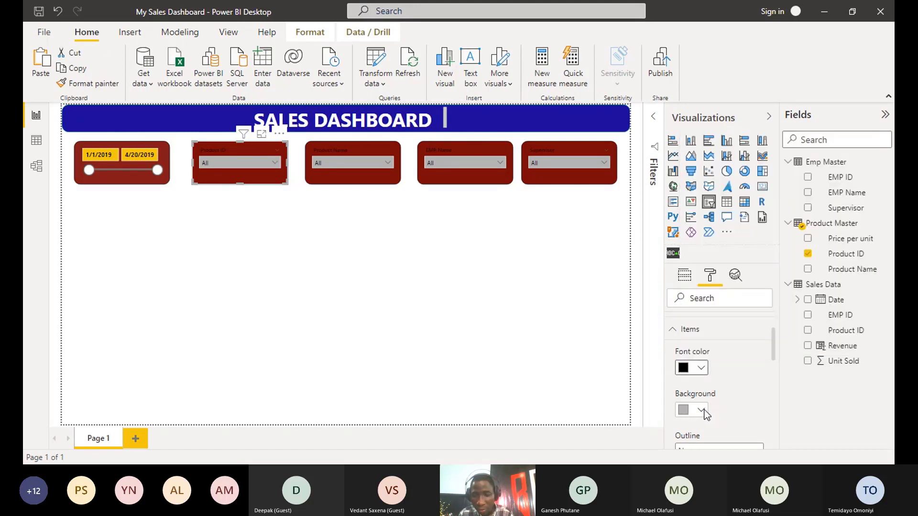
click(701, 409)
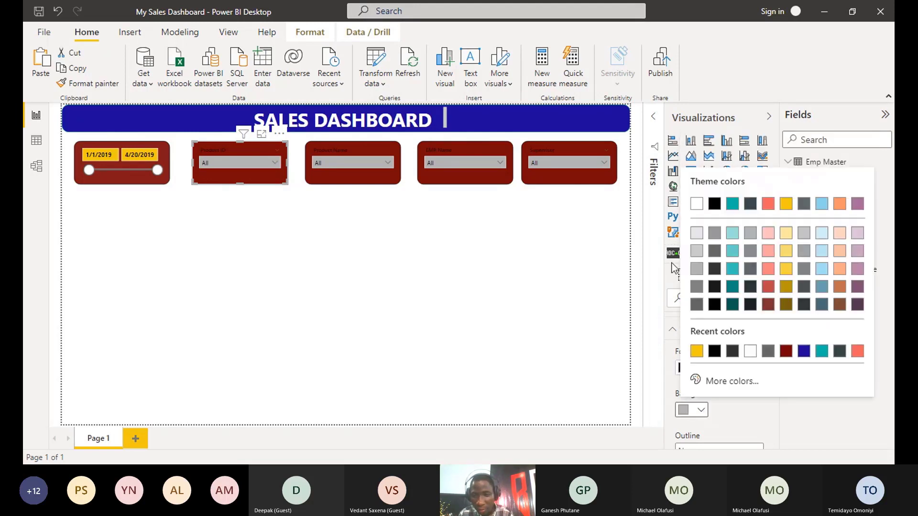
click(697, 350)
Look through the Product ID slicer's remaining format settings, including the title and visual header options
scroll(740, 373, down, 10)
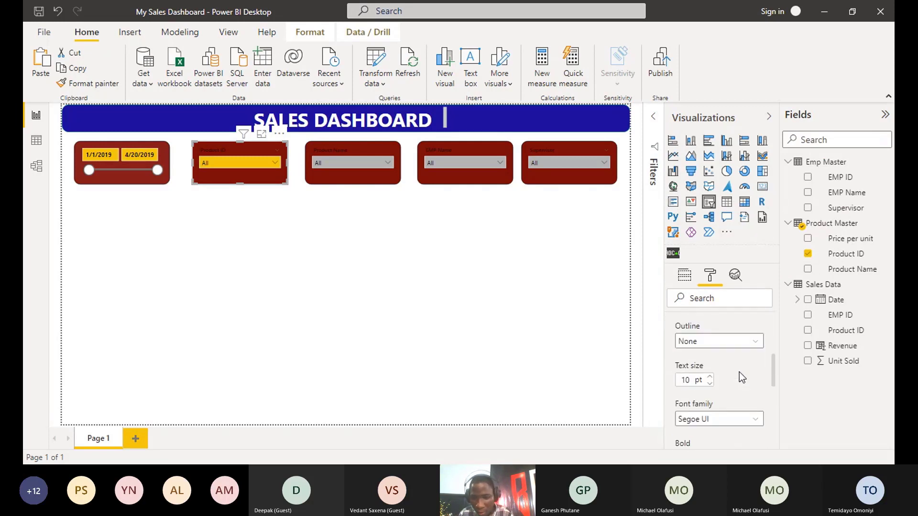
scroll(740, 379, down, 1)
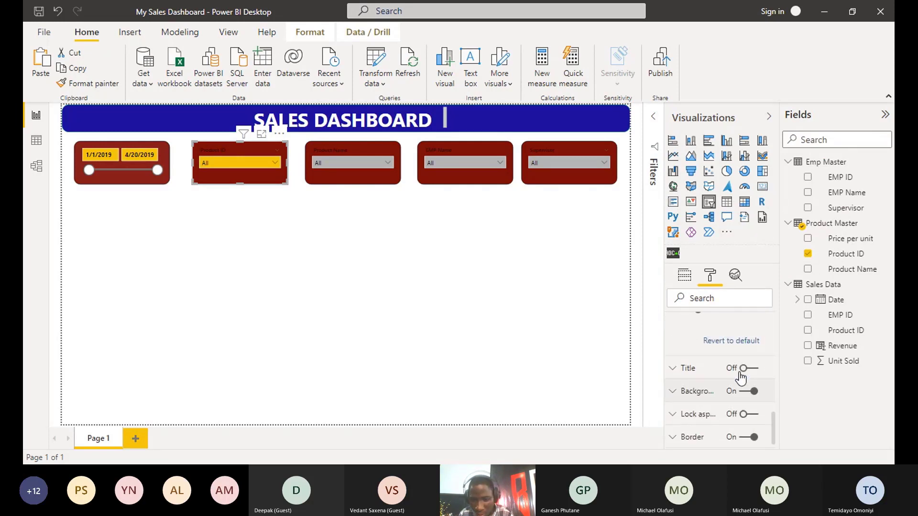
scroll(740, 378, down, 1)
click(715, 348)
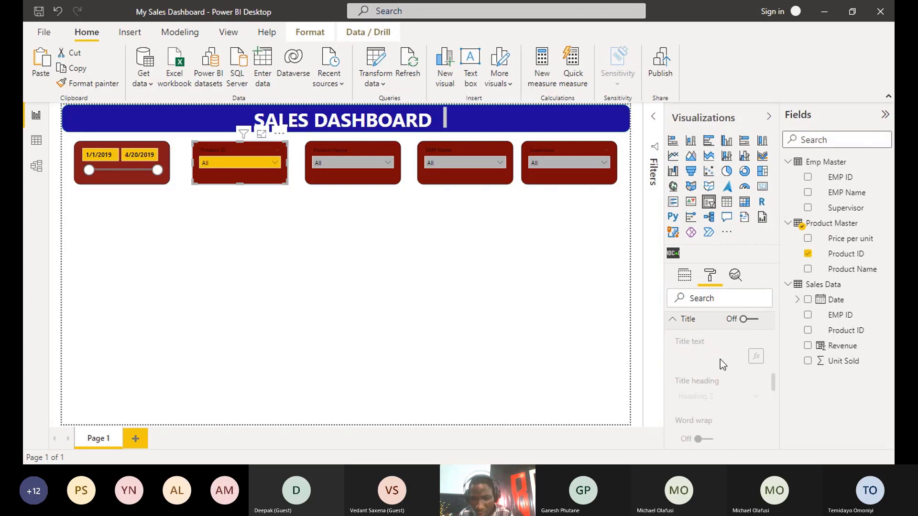
scroll(720, 359, down, 5)
scroll(721, 363, up, 5)
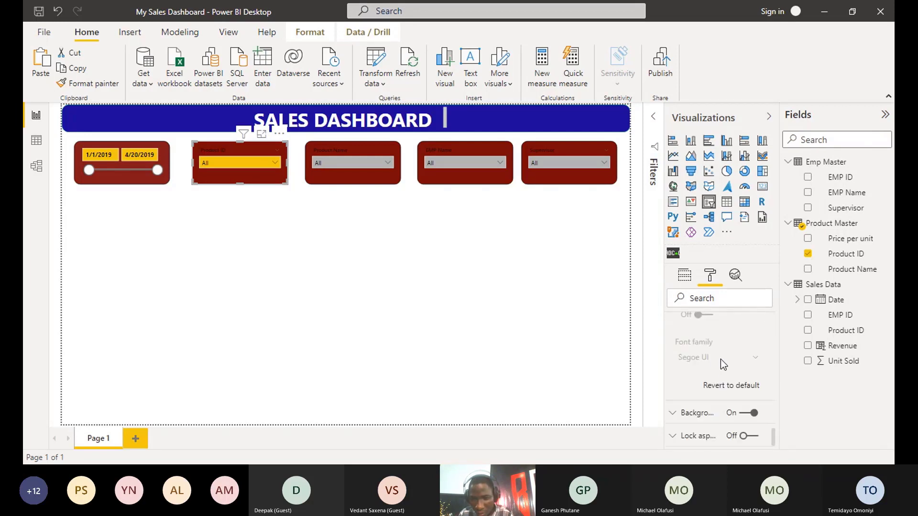
click(681, 340)
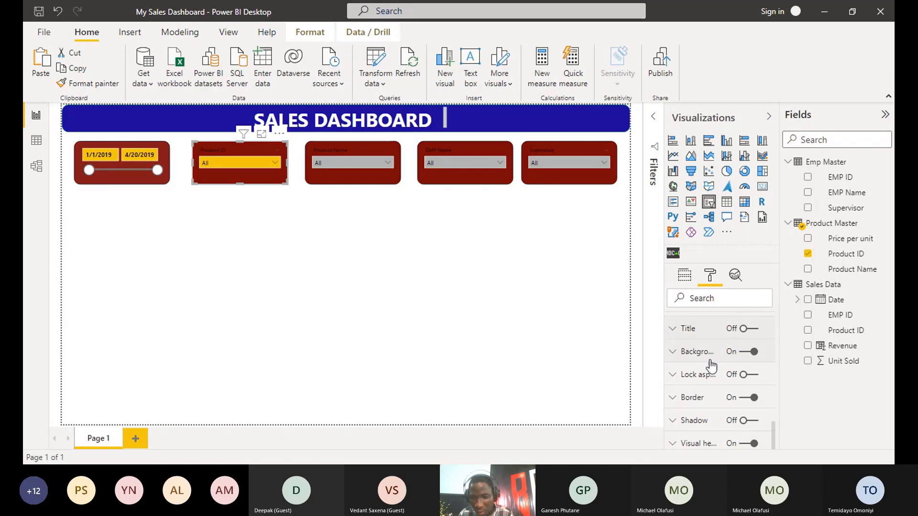
click(681, 444)
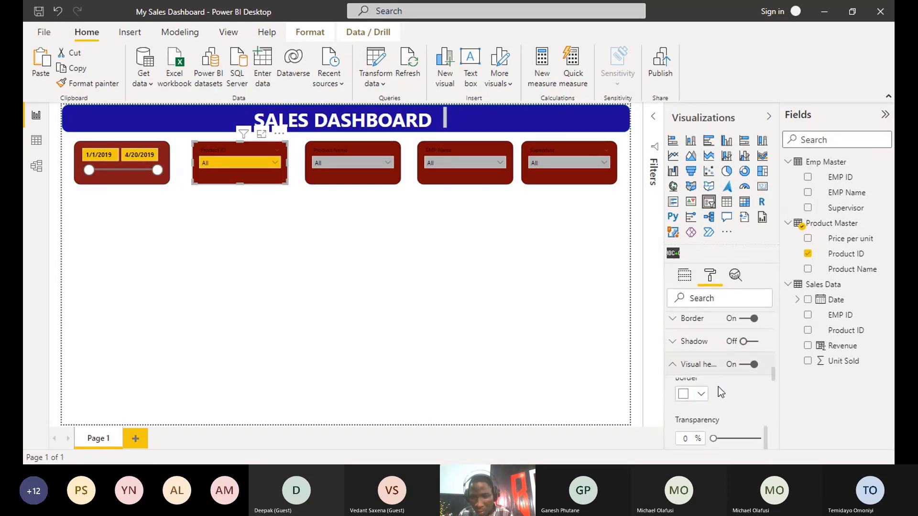
scroll(721, 390, up, 10)
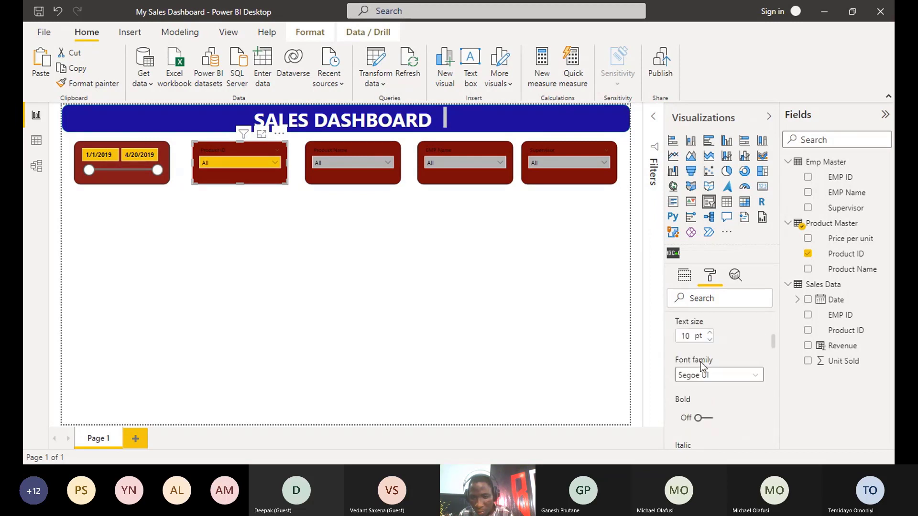
scroll(693, 401, up, 3)
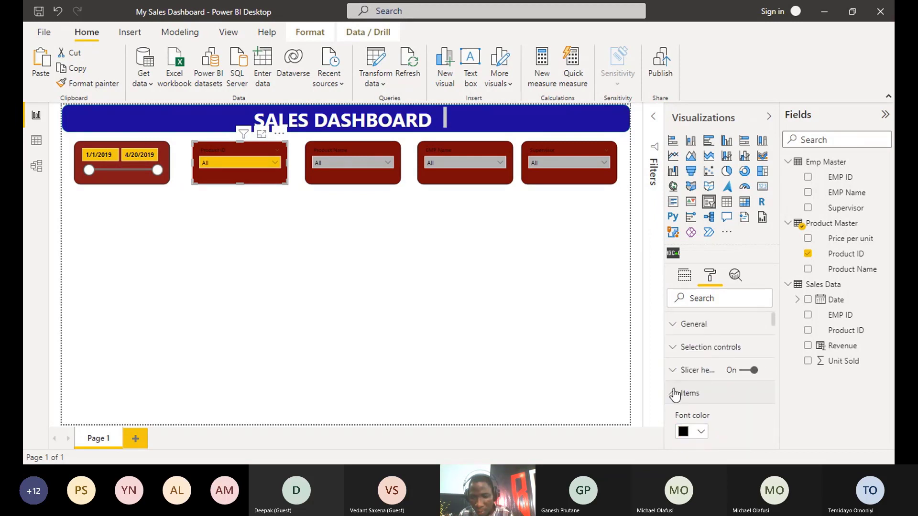
scroll(675, 396, down, 10)
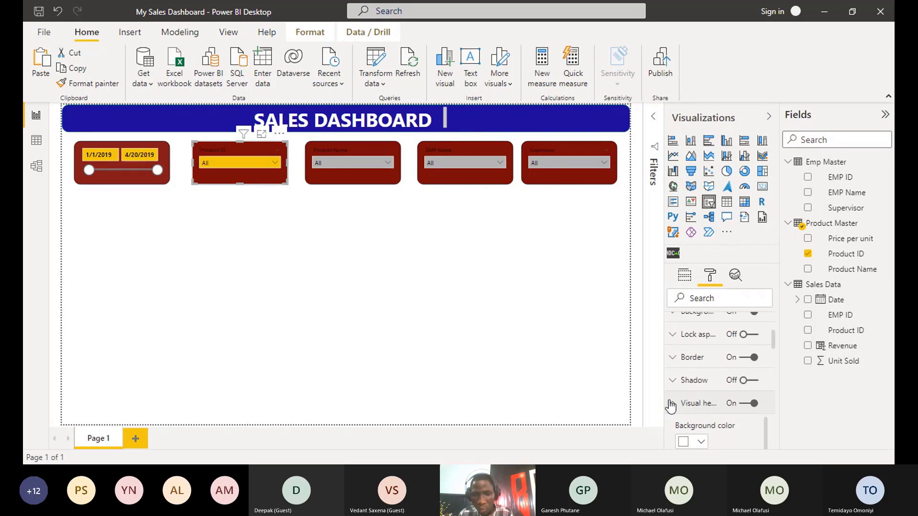
Try yellow and then white as the header background of the Product Name slicer
ctrl+click(337, 152)
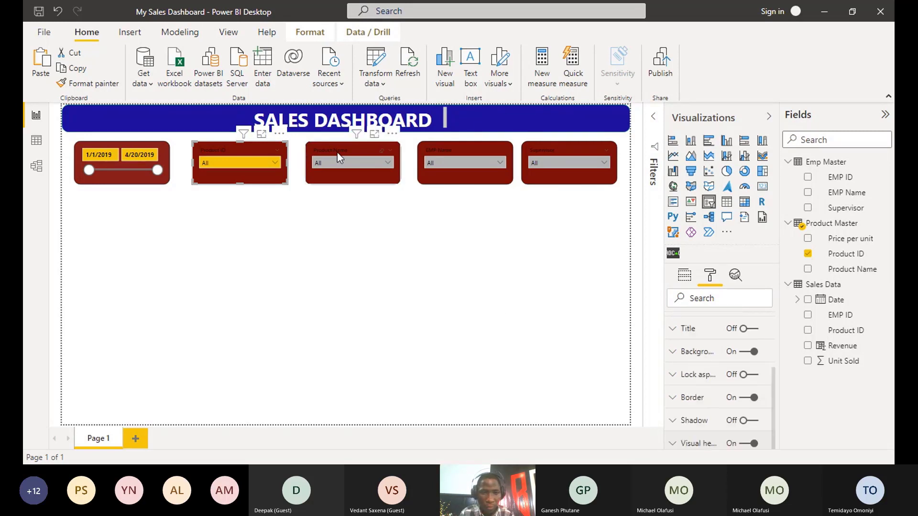
click(337, 152)
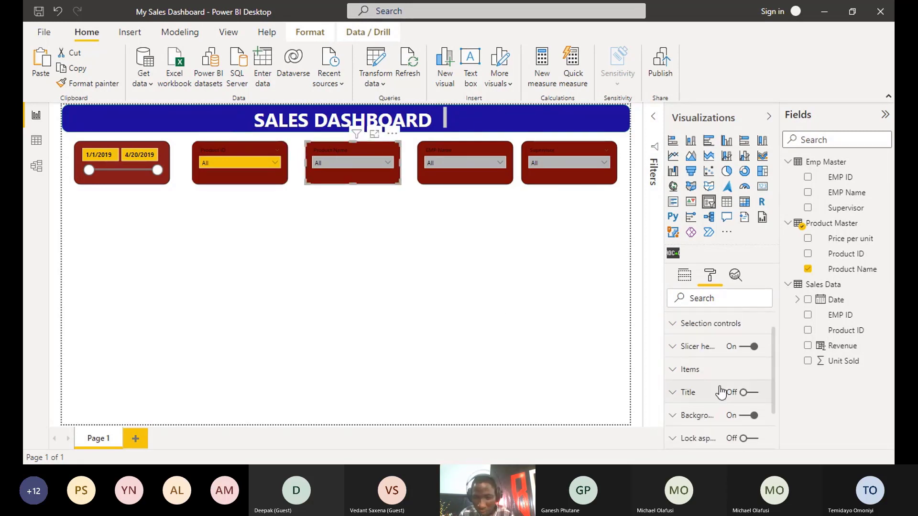
scroll(680, 377, up, 1)
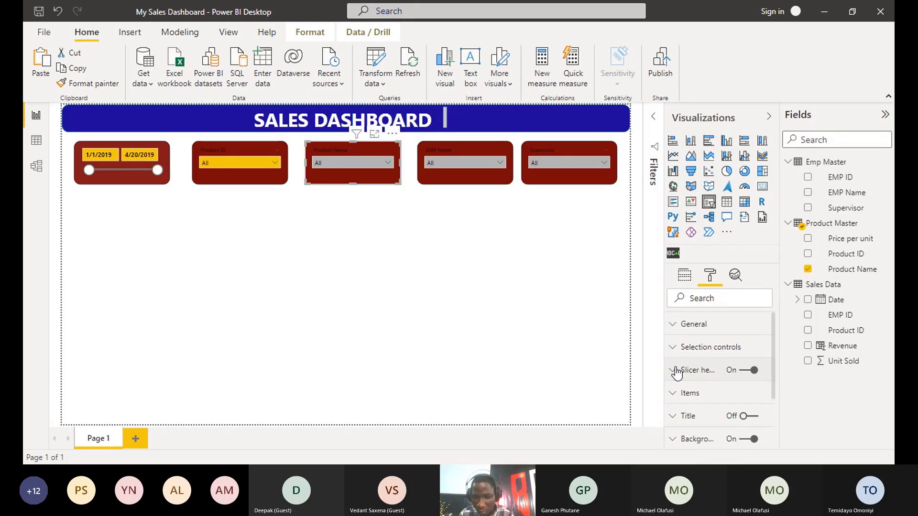
click(674, 370)
scroll(716, 358, down, 2)
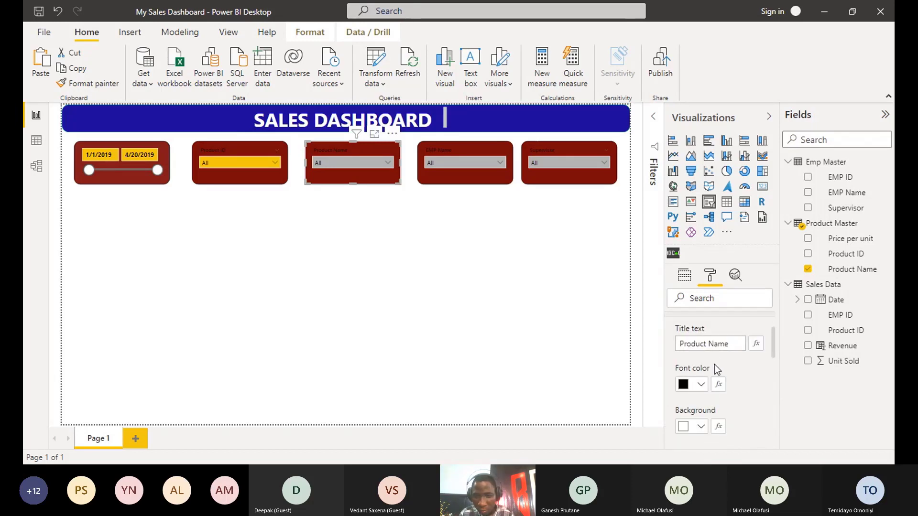
click(701, 427)
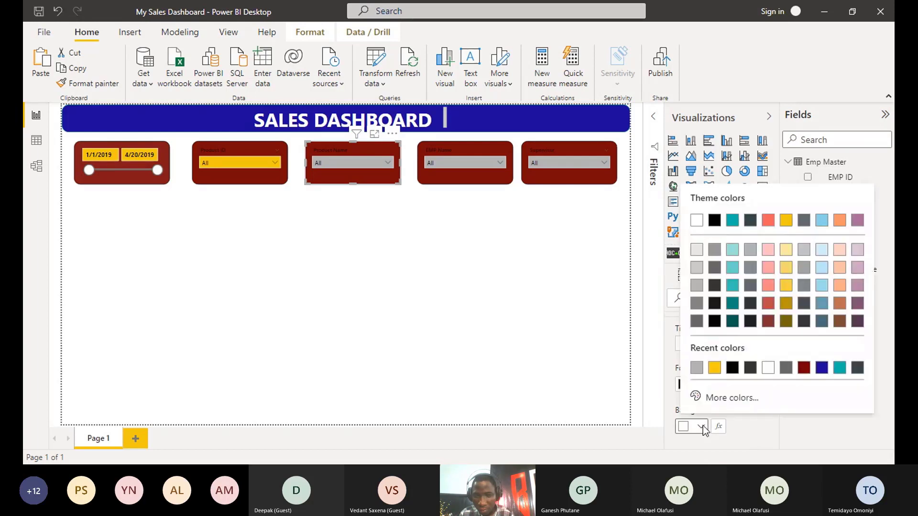
click(716, 368)
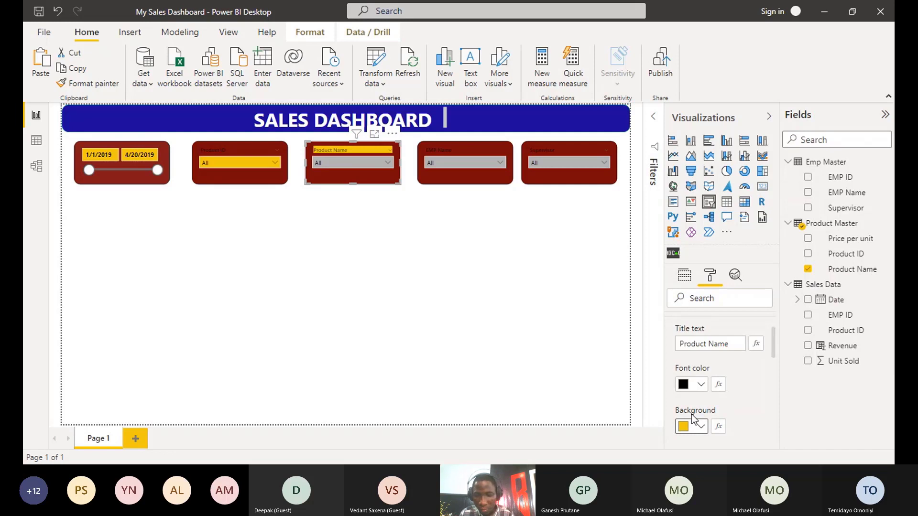
click(700, 428)
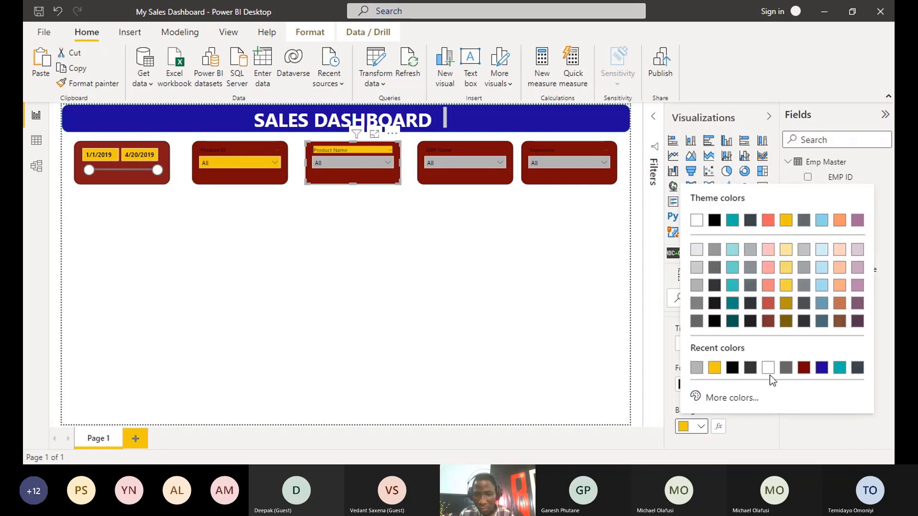
click(768, 368)
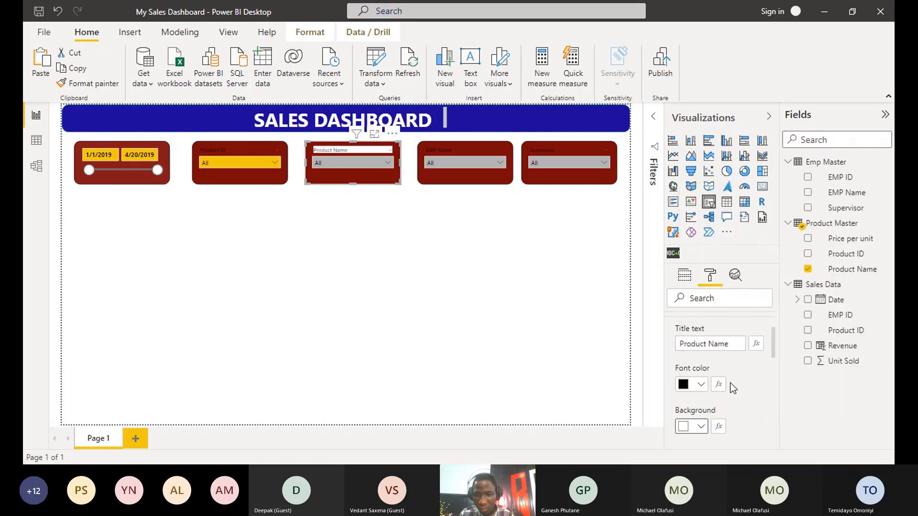
click(707, 385)
click(702, 429)
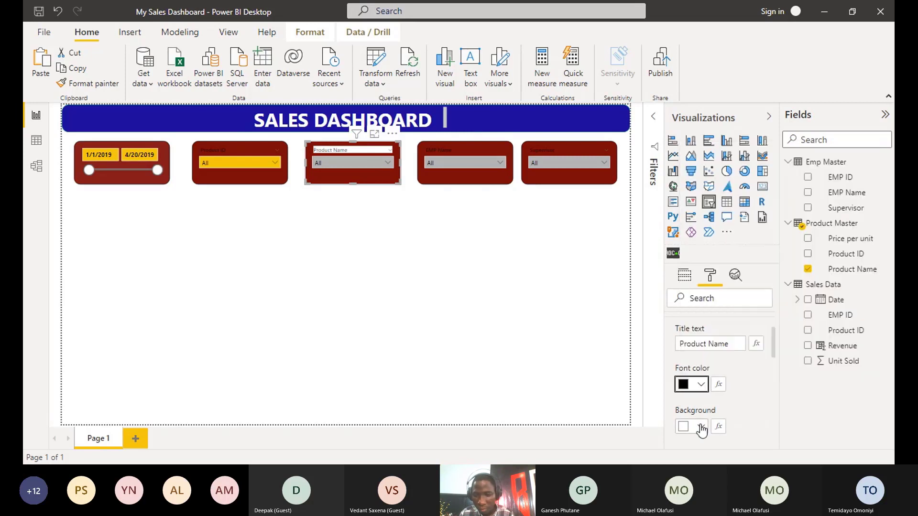
Give the Product Name slicer's header a black background and a white font colour
click(701, 427)
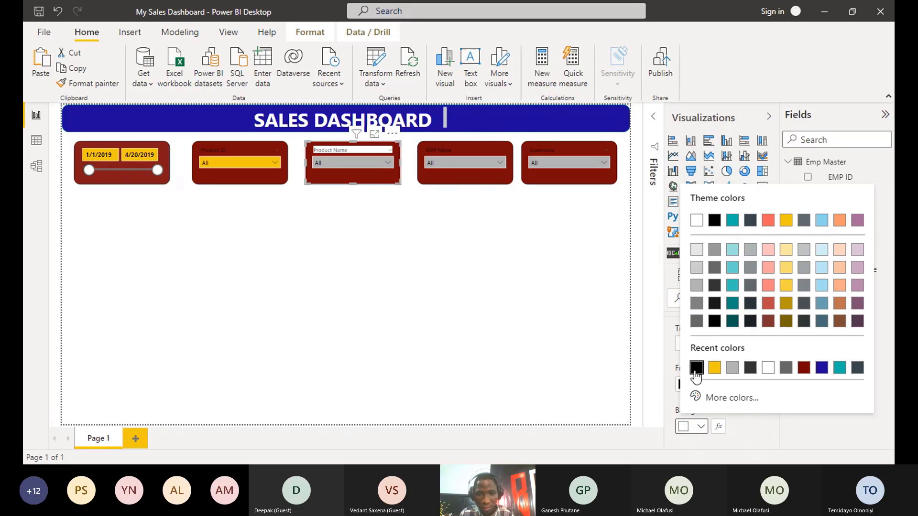
click(696, 368)
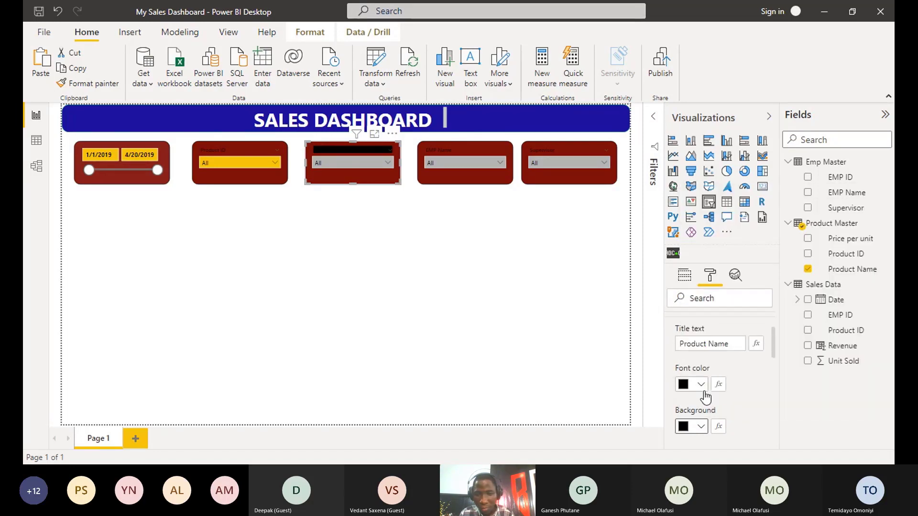
click(701, 384)
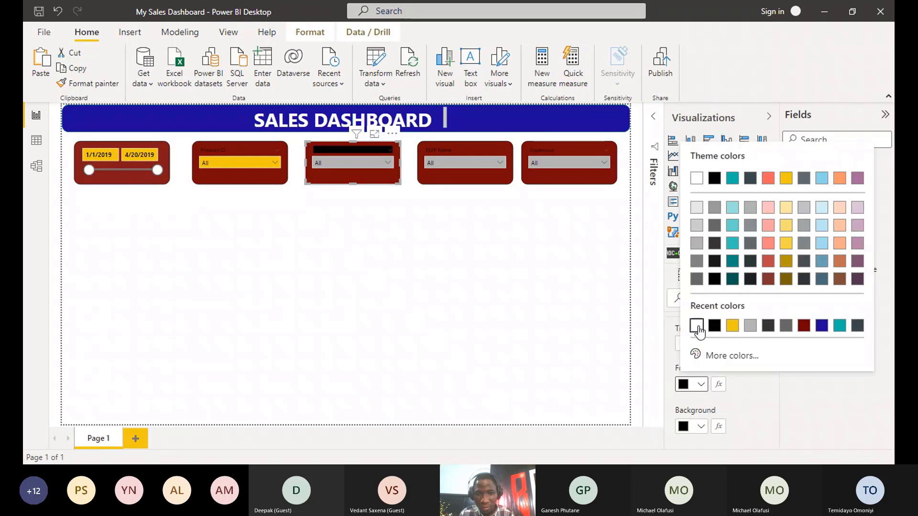
click(697, 326)
Set the Product Name slicer's header background to the custom grey #AFAFAF
scroll(719, 399, down, 3)
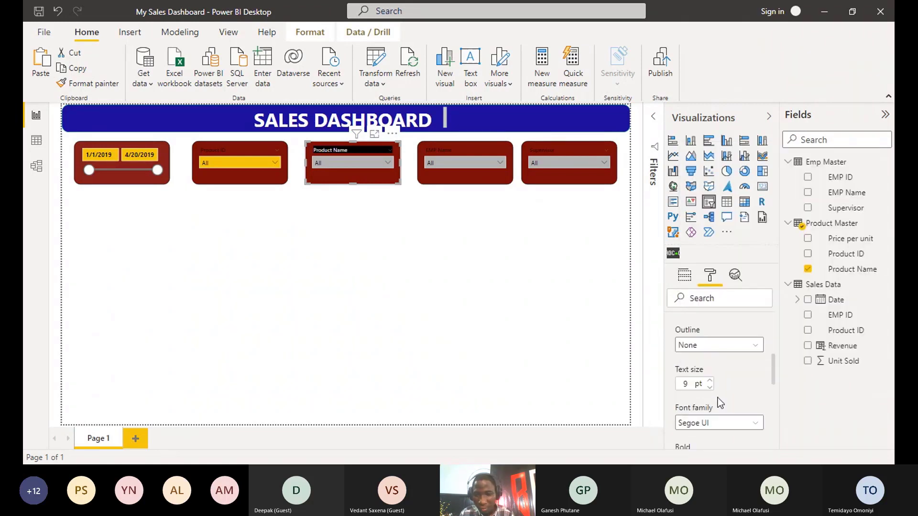
scroll(718, 397, up, 2)
click(700, 362)
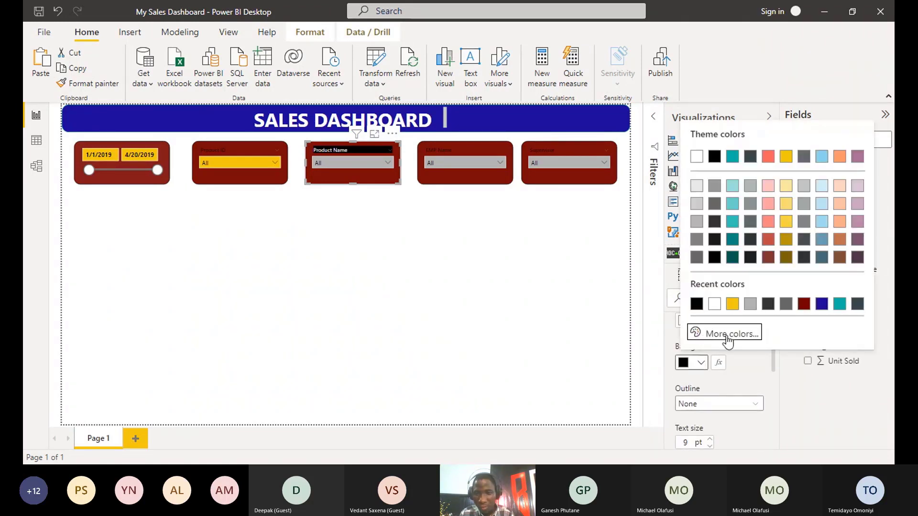
click(730, 334)
click(696, 137)
drag(696, 134, 692, 132)
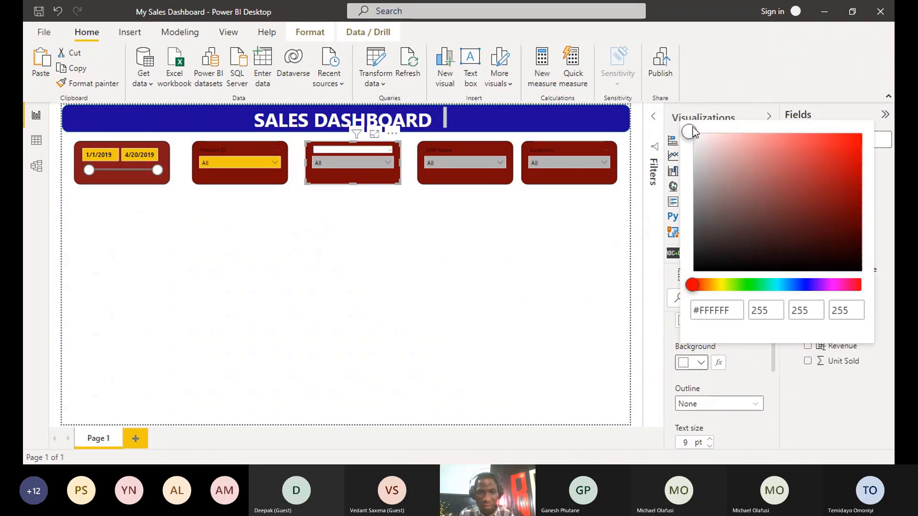
click(705, 196)
drag(705, 197, 693, 179)
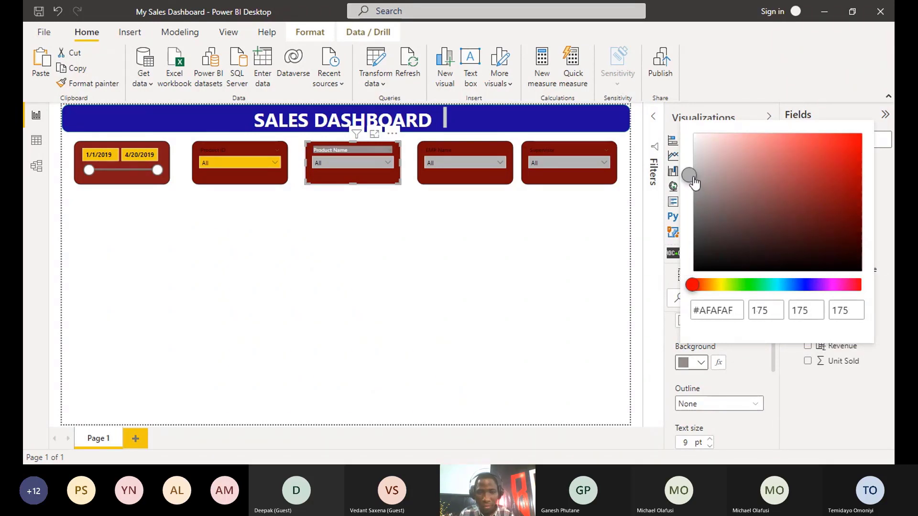
click(403, 243)
click(365, 161)
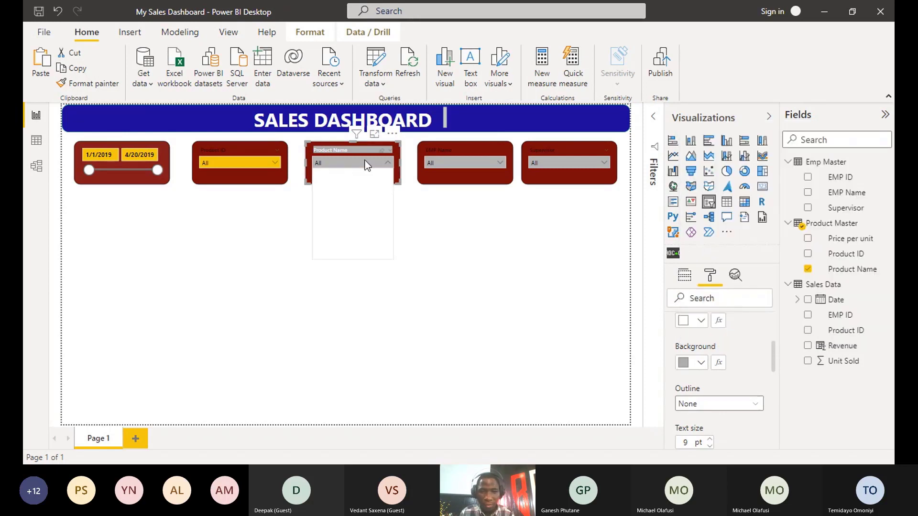
click(365, 160)
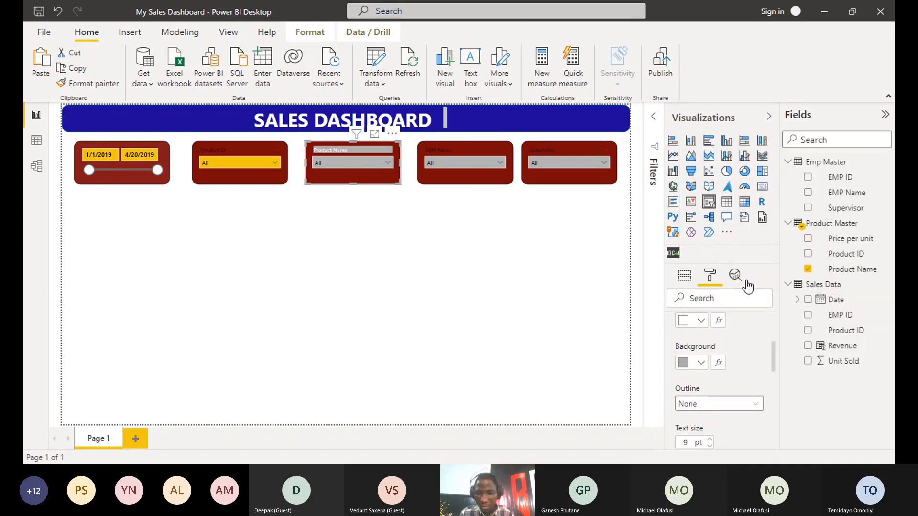
Set the item background of the Product Name slicer to the recently used yellow
scroll(707, 345, up, 3)
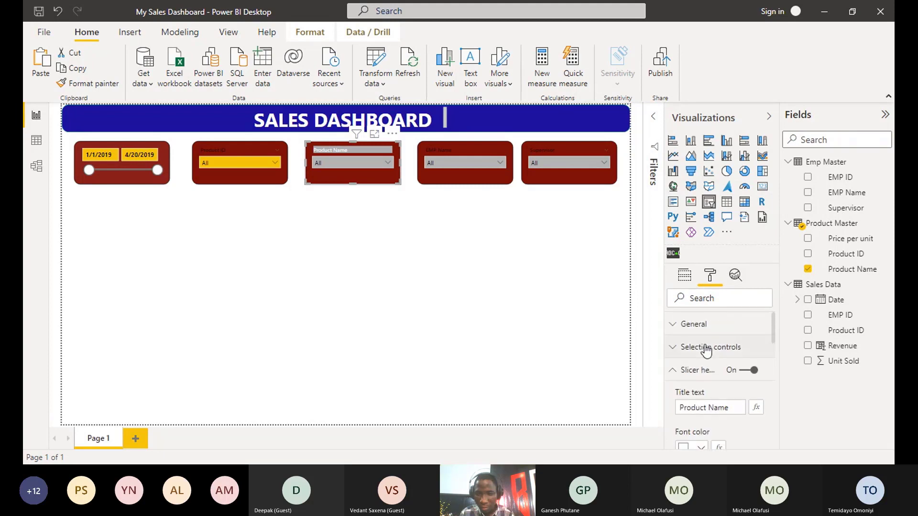
click(676, 348)
scroll(703, 378, down, 6)
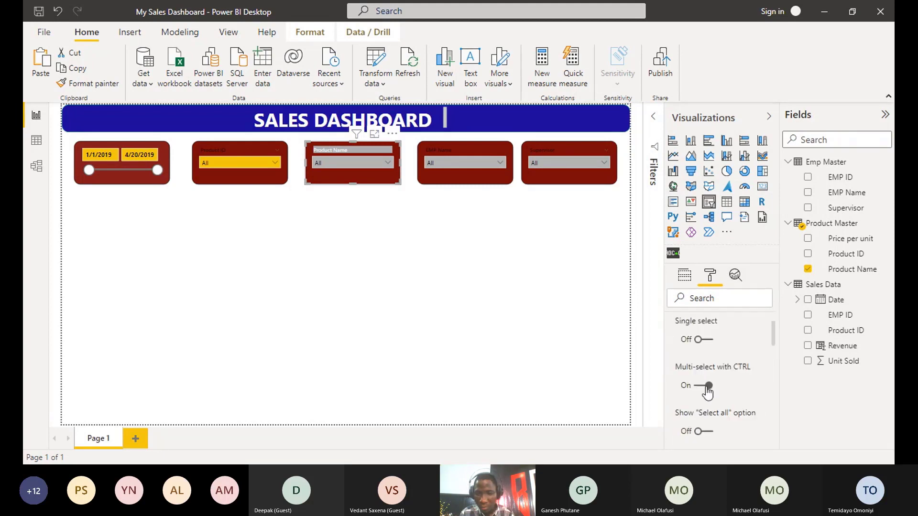
scroll(700, 384, down, 6)
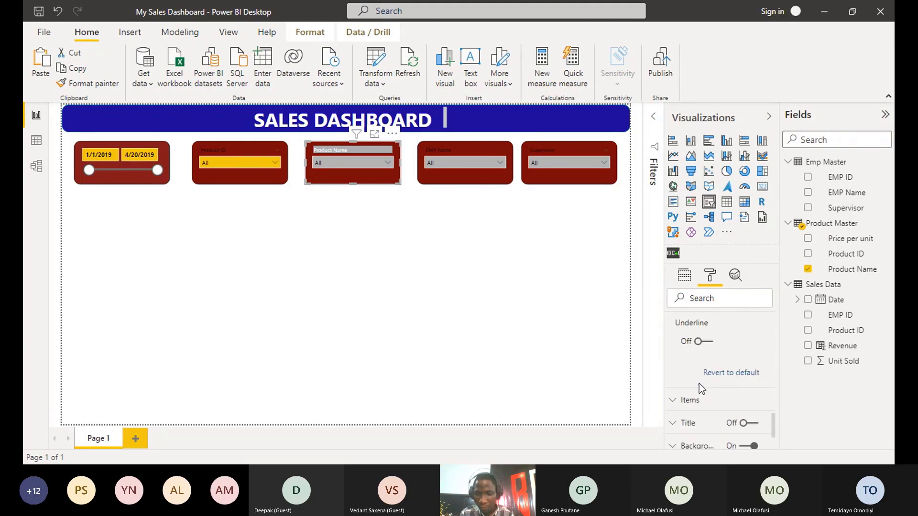
click(671, 335)
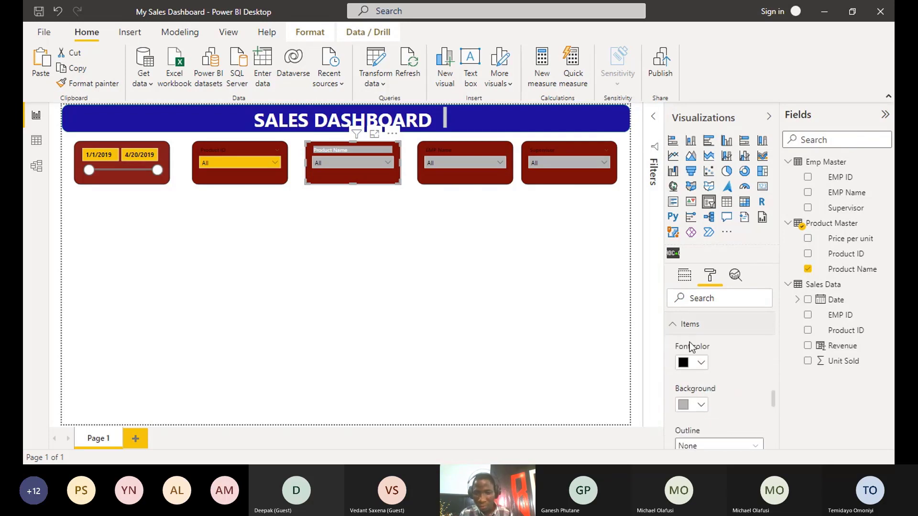
scroll(693, 344, down, 2)
scroll(702, 340, up, 2)
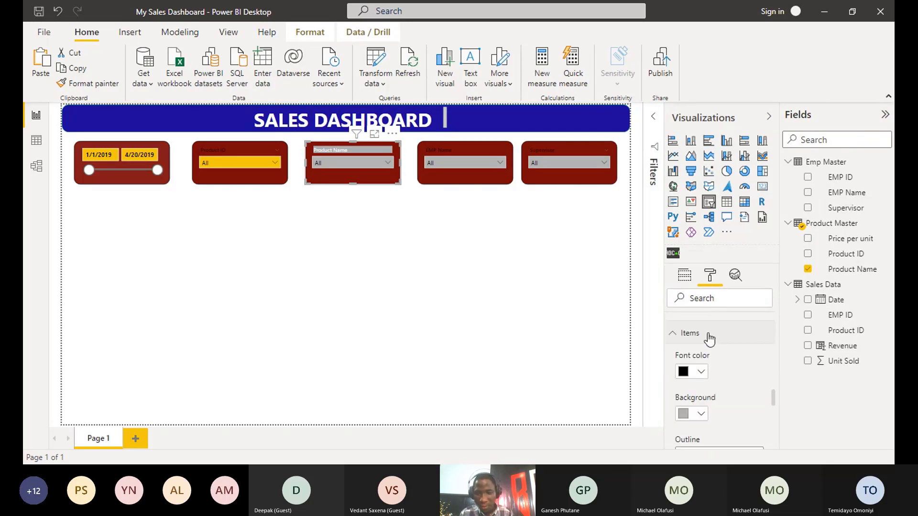
scroll(699, 363, down, 2)
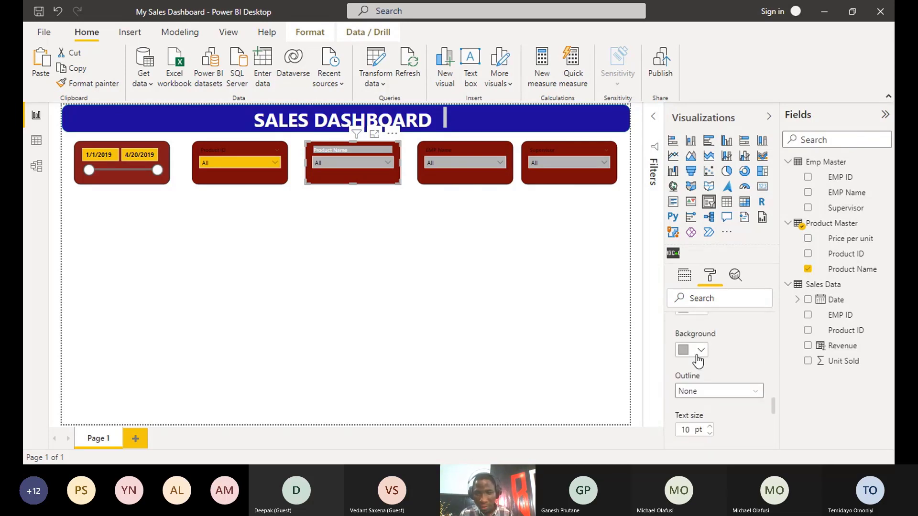
click(697, 357)
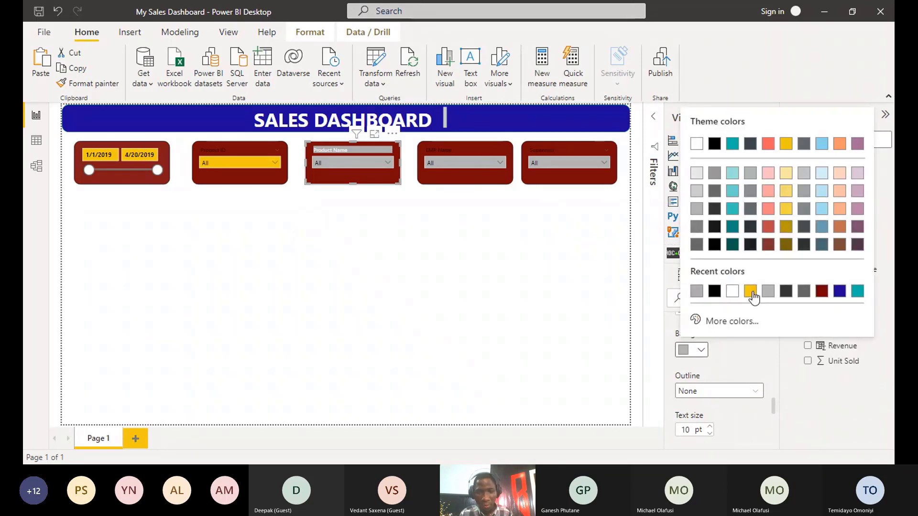
click(750, 291)
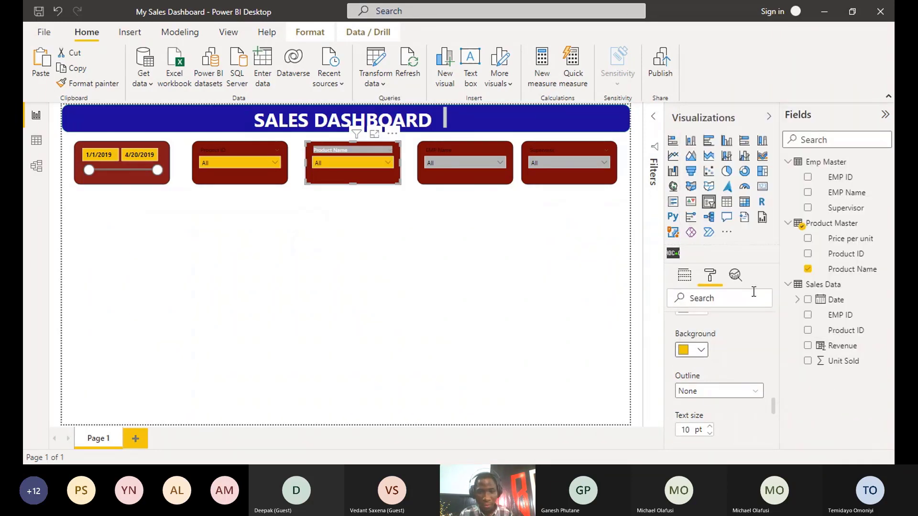
Give the items of the EMP Name and Supervisor slicers the same yellow background
click(487, 146)
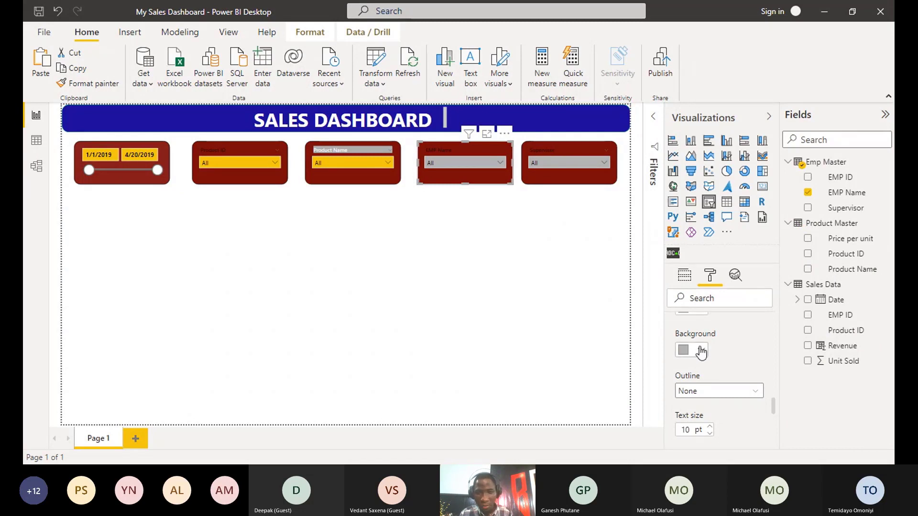
click(701, 352)
click(751, 292)
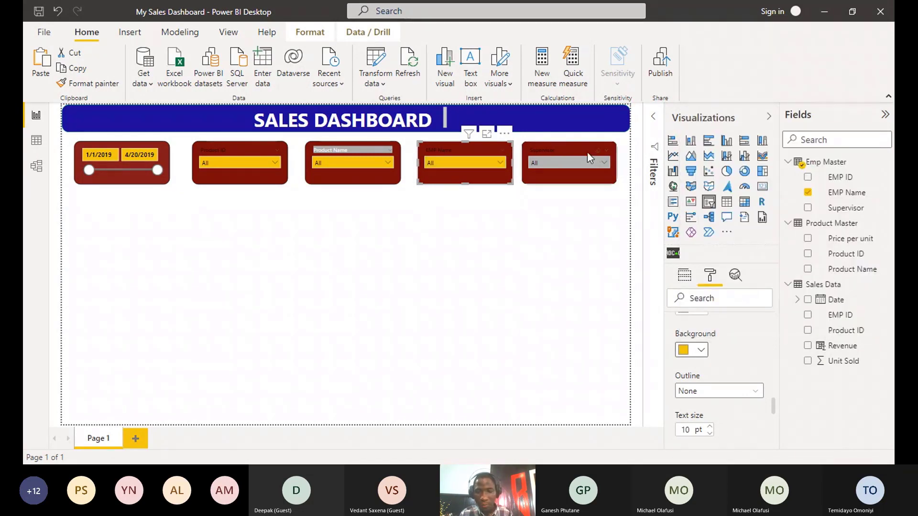
click(587, 151)
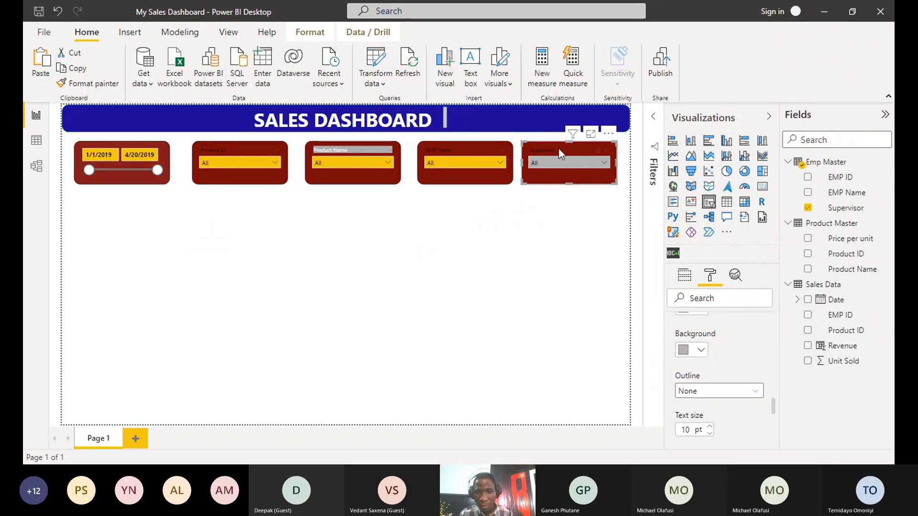
click(701, 349)
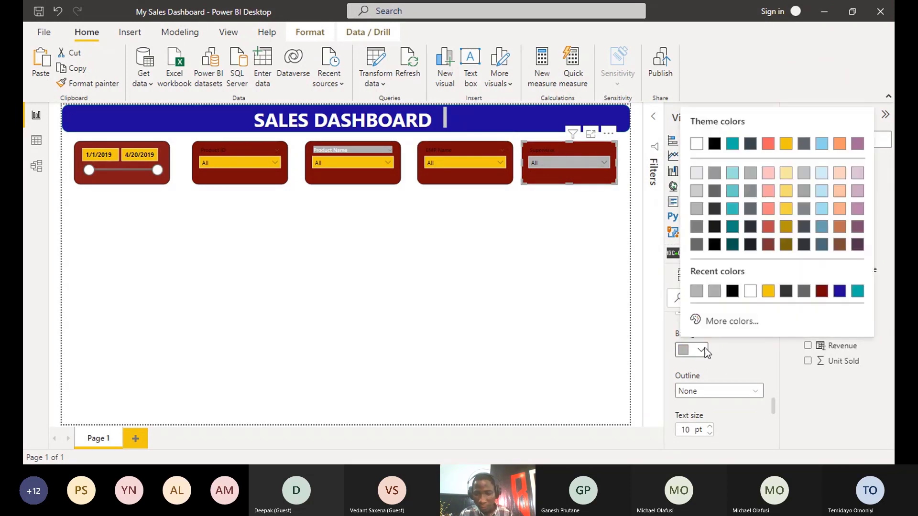
click(767, 291)
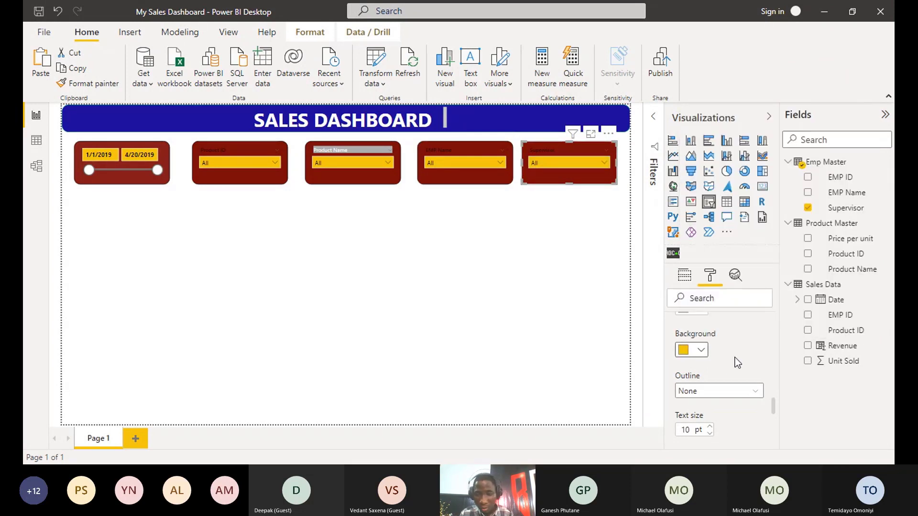
Try black as the header font colour of the Product Name slicer
click(339, 150)
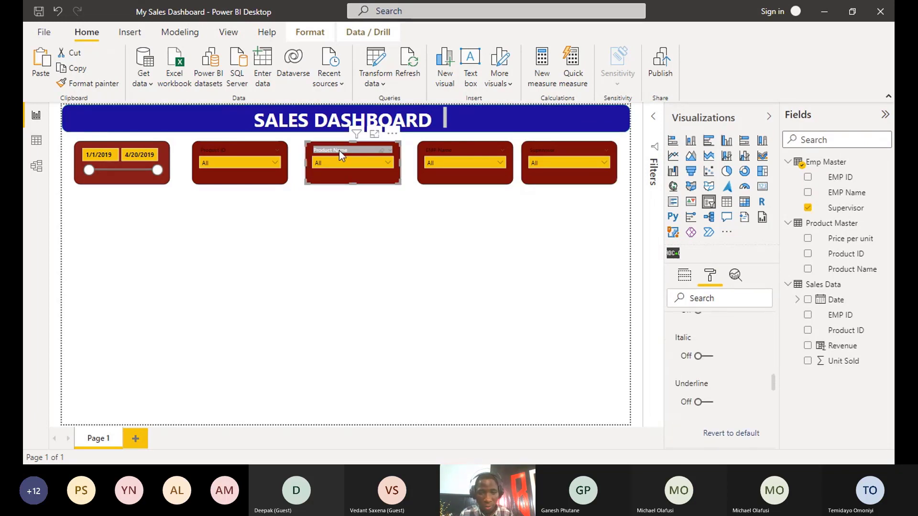
scroll(702, 371, up, 3)
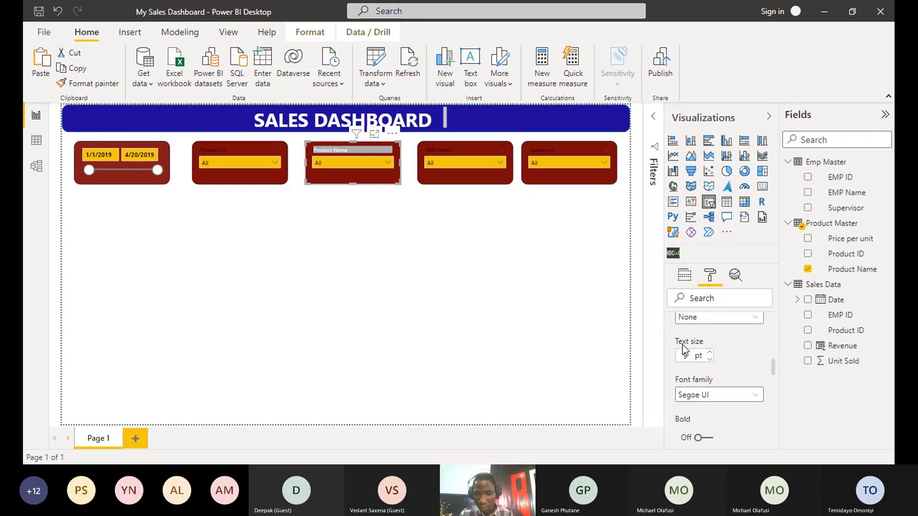
scroll(697, 361, up, 3)
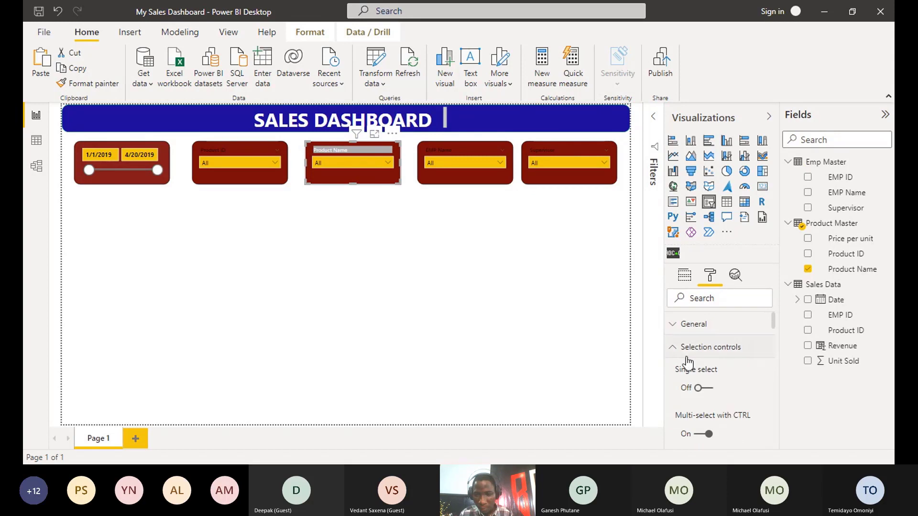
click(676, 348)
scroll(678, 343, down, 2)
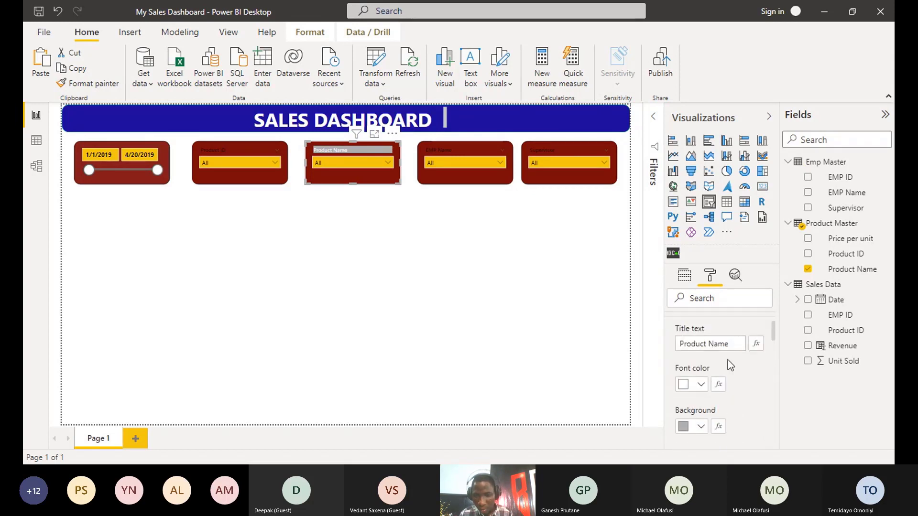
scroll(725, 373, up, 1)
scroll(724, 381, down, 1)
click(702, 384)
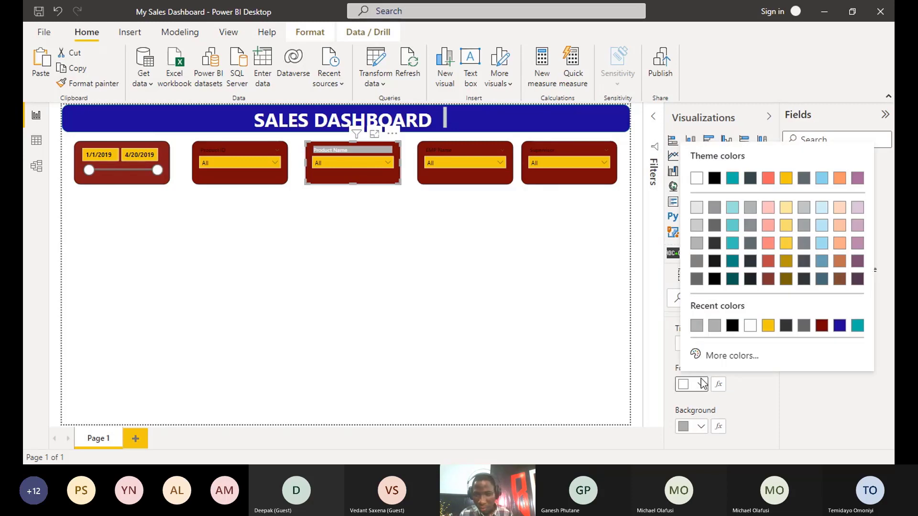
click(732, 327)
scroll(699, 375, down, 3)
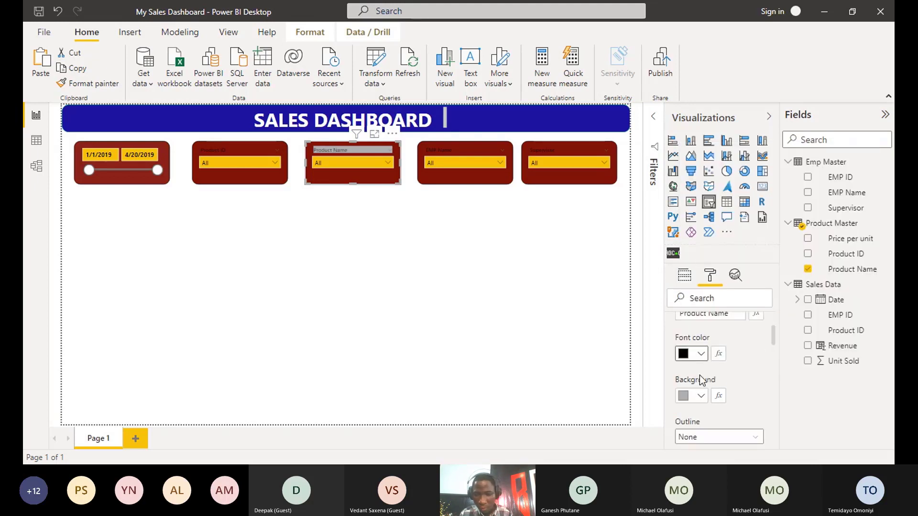
Review the Product Name slicer's header background and text settings, and switch its header off and back on
click(700, 364)
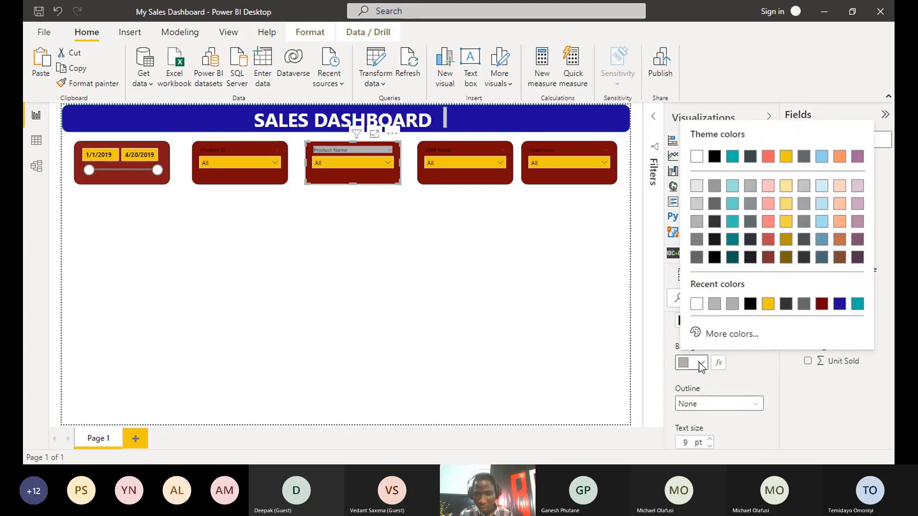
click(701, 363)
click(701, 363)
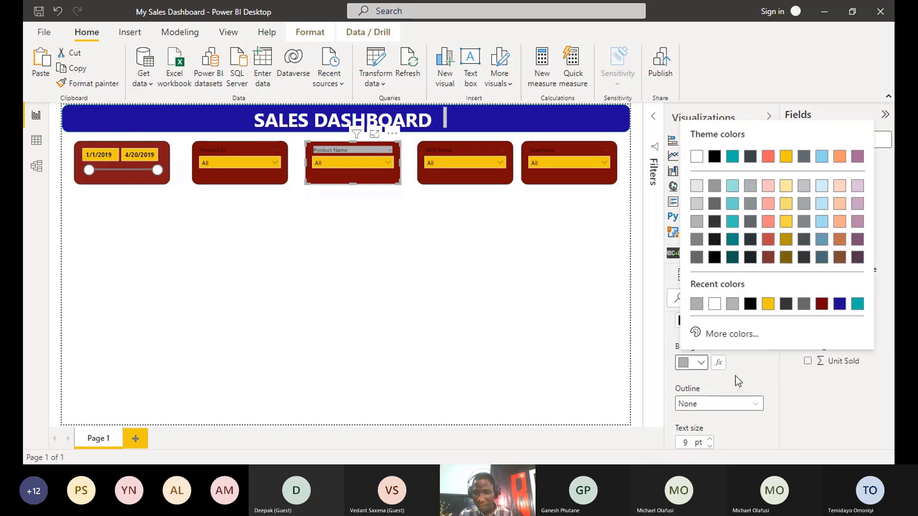
scroll(735, 374, down, 2)
scroll(735, 374, down, 5)
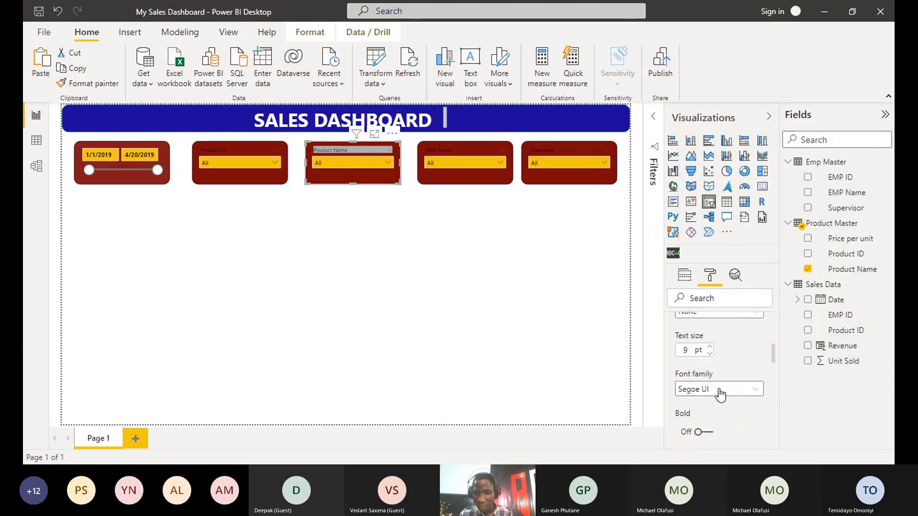
scroll(722, 384, up, 10)
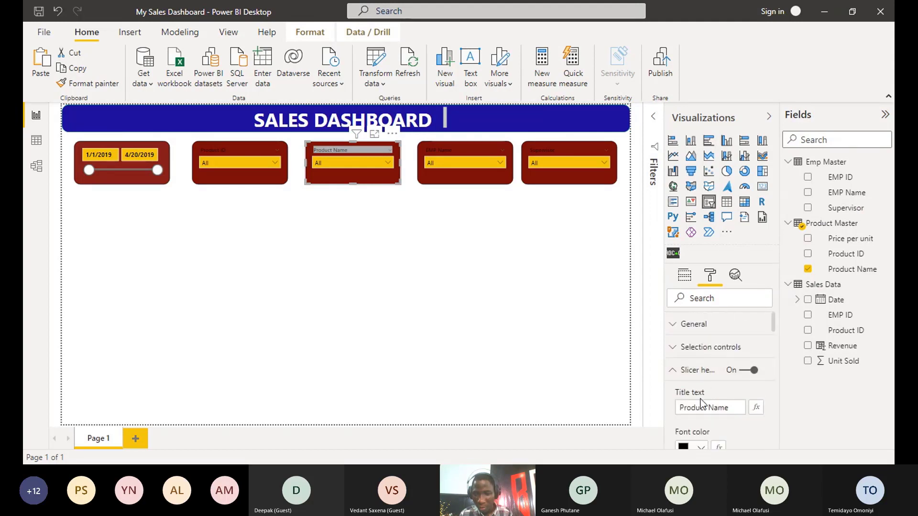
click(747, 371)
click(747, 371)
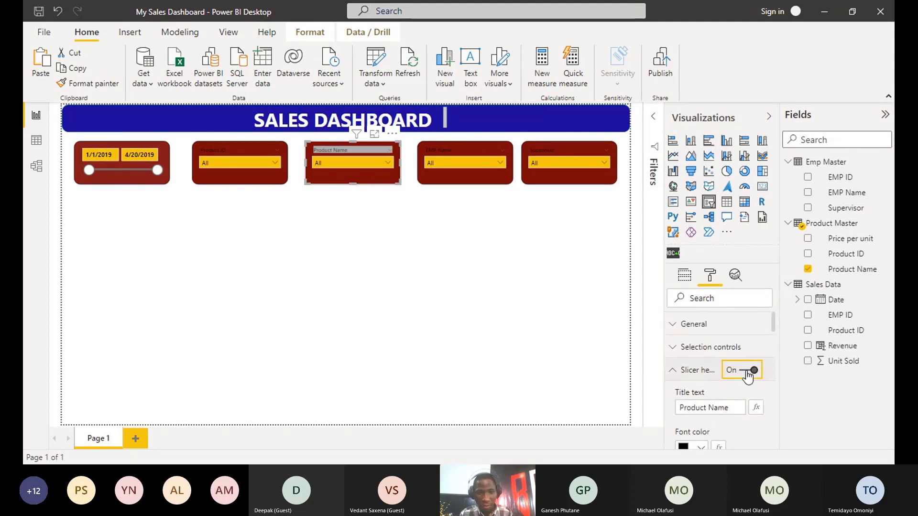
scroll(702, 390, down, 2)
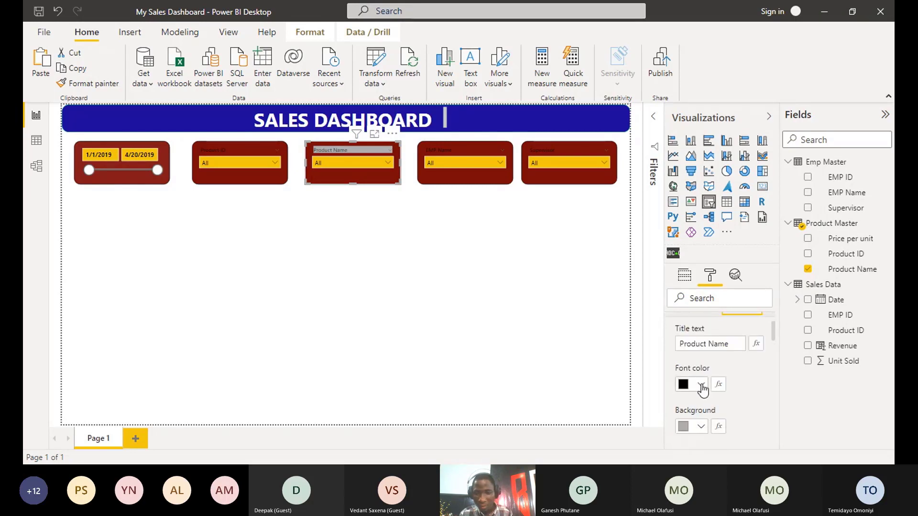
Set the header font colour of the EMP Name slicer to white
click(445, 146)
scroll(717, 383, down, 2)
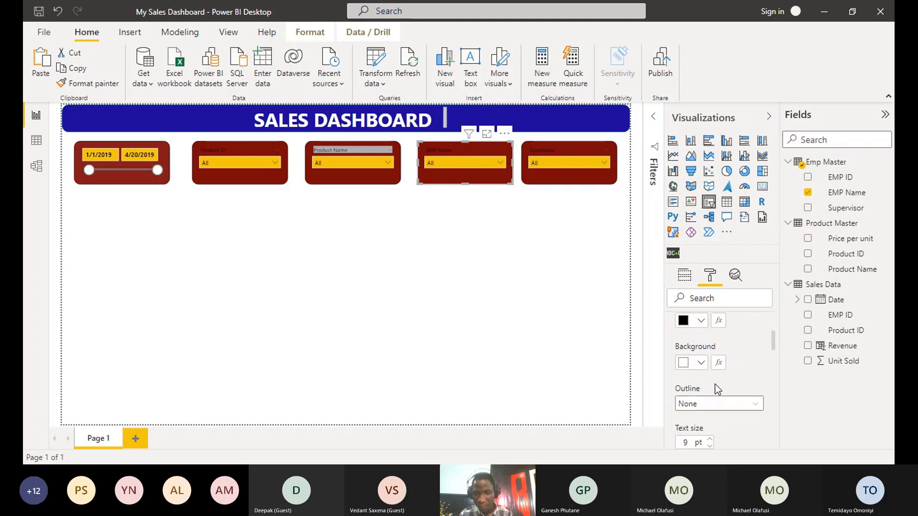
click(699, 327)
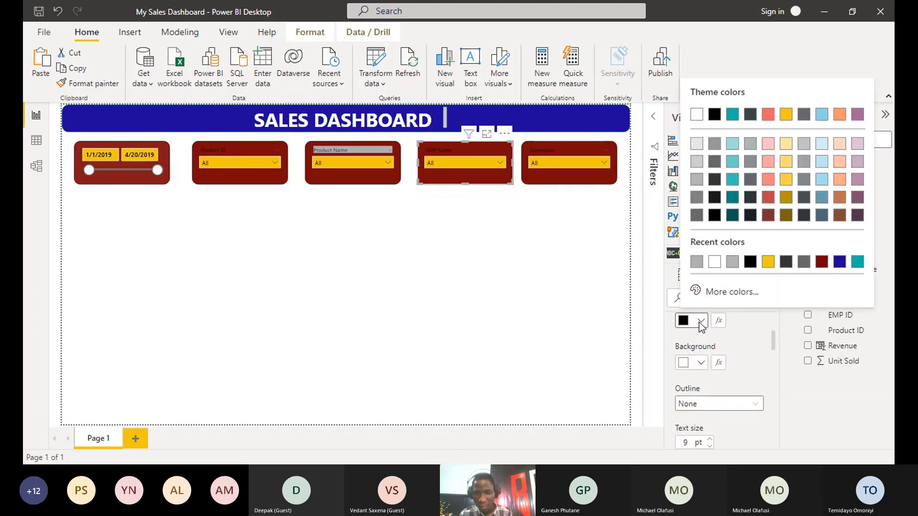
click(713, 261)
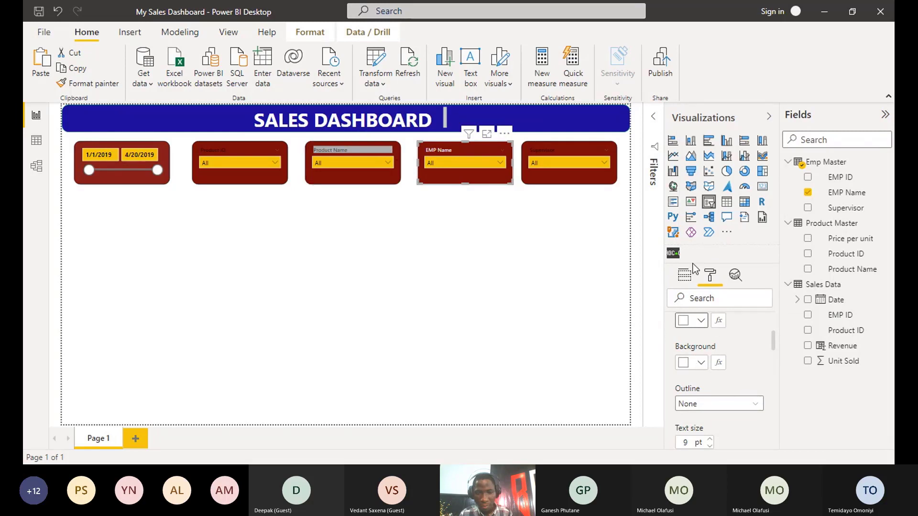
Set both the header font colour and the header background of the Product Name slicer to white
click(382, 147)
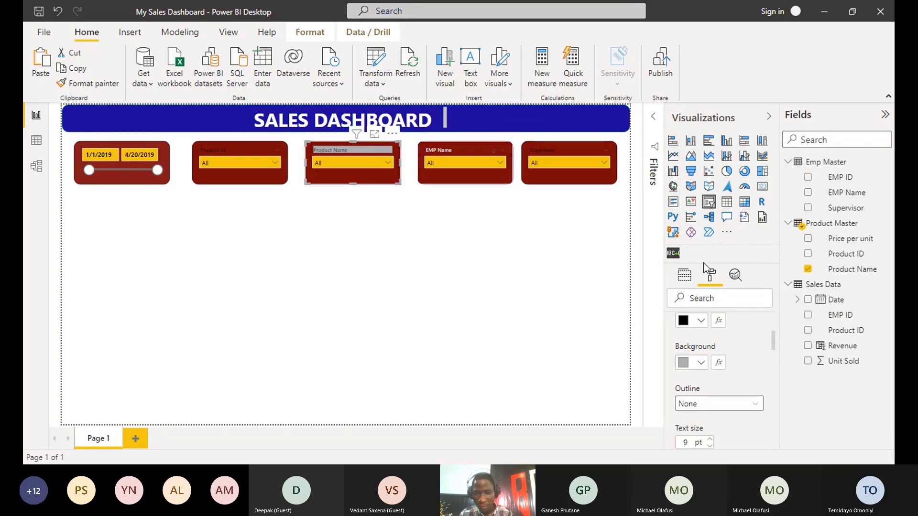
click(699, 320)
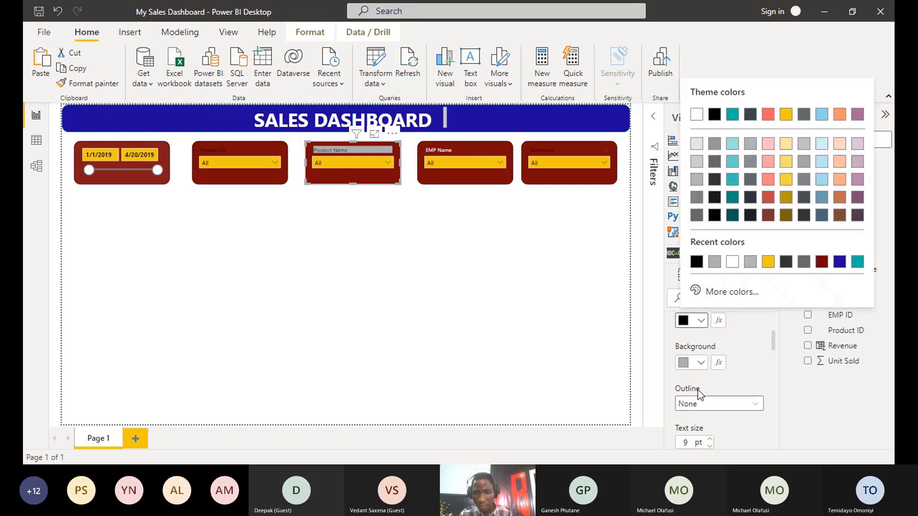
click(700, 363)
click(693, 155)
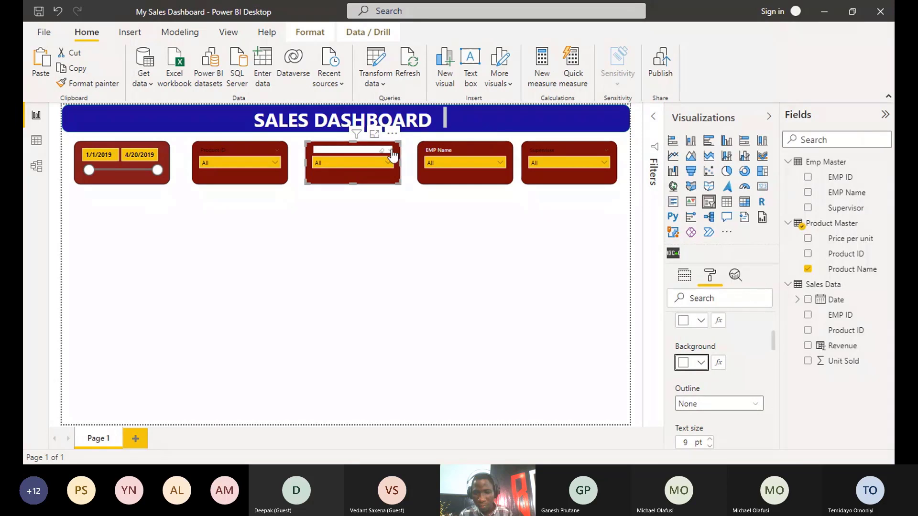
Switch the Product Name slicer to the List layout and back to Dropdown
click(392, 153)
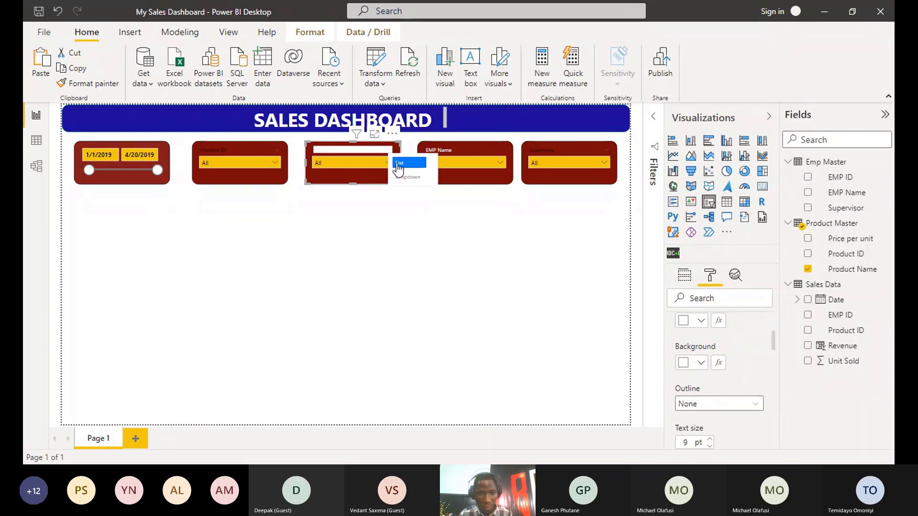
click(407, 177)
click(390, 153)
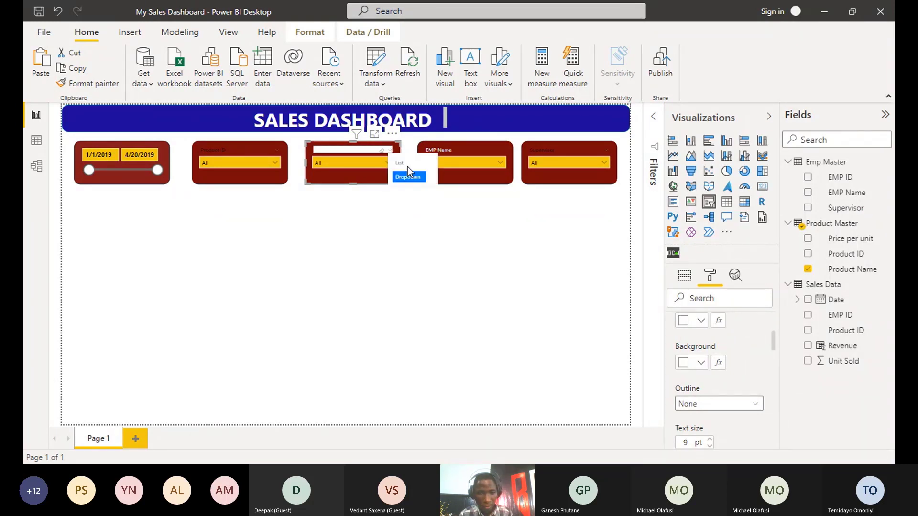
click(401, 163)
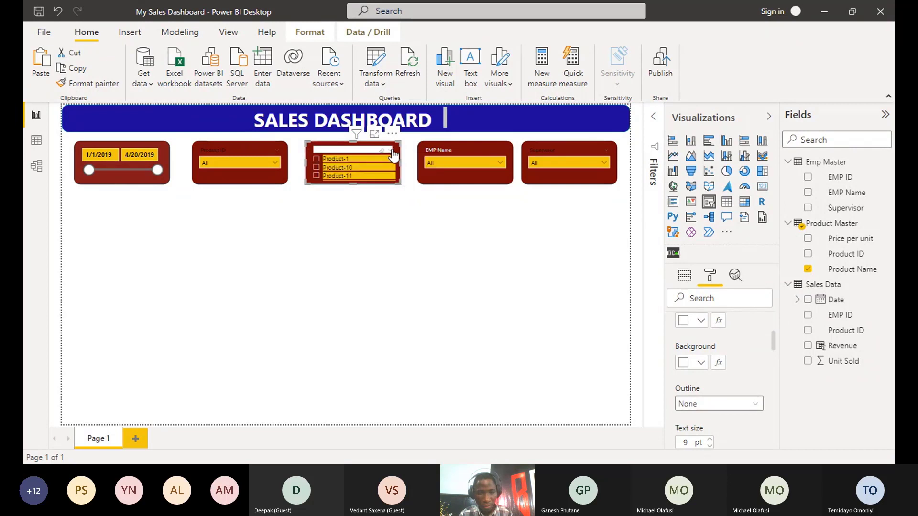
click(392, 151)
click(406, 176)
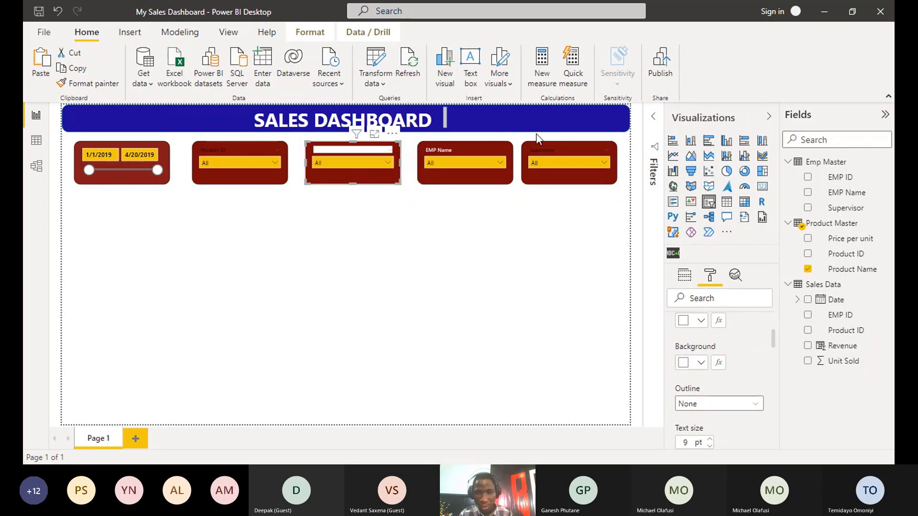
Set the header font colour of the Supervisor slicer to white
click(554, 153)
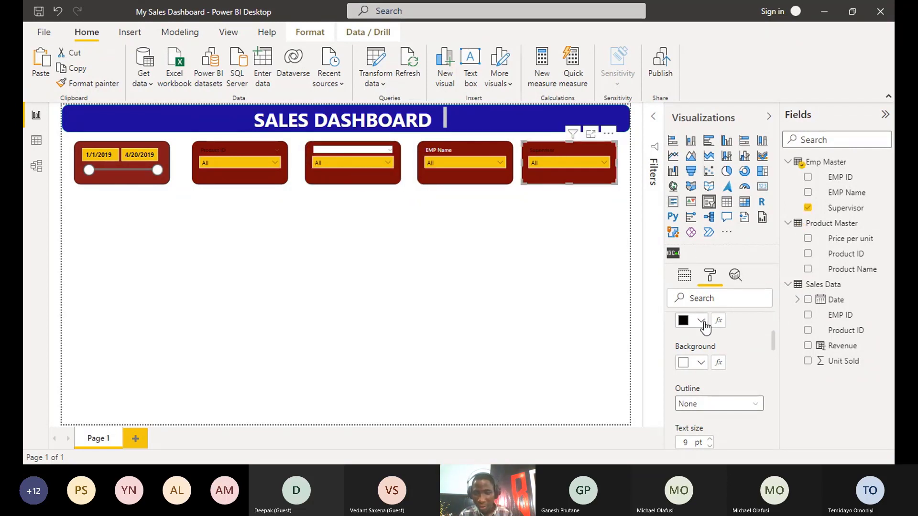
scroll(703, 328, up, 1)
click(701, 381)
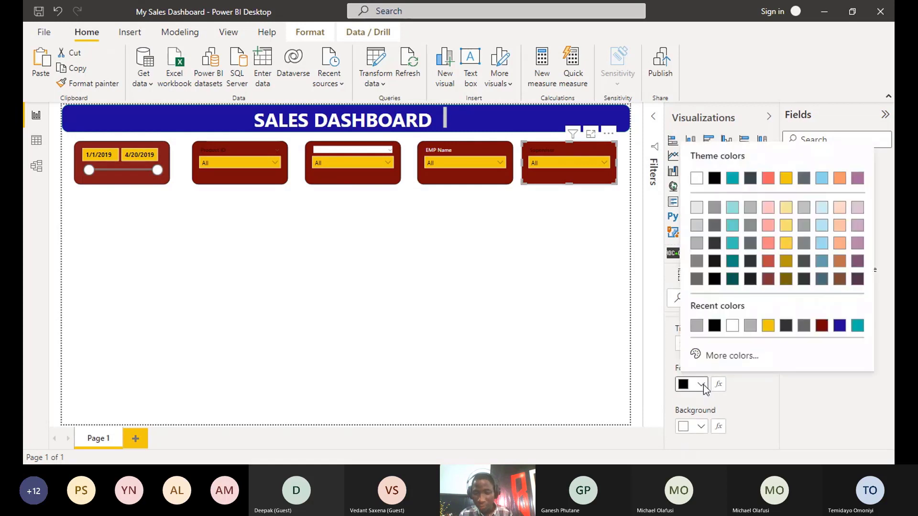
click(732, 326)
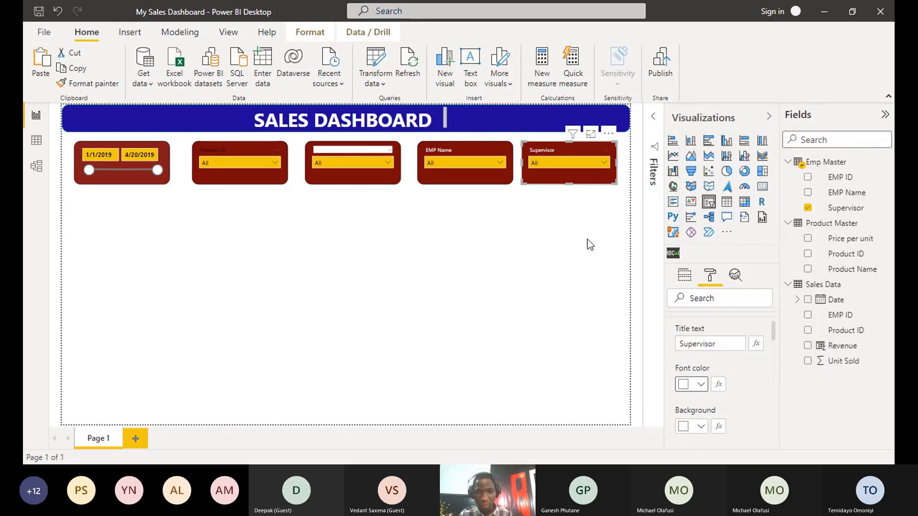
click(571, 230)
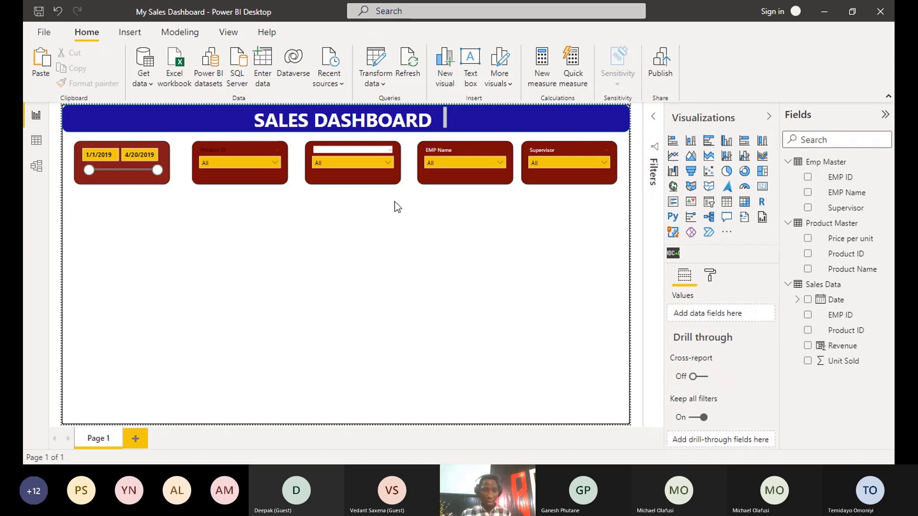
Set the header font colour of the Product Name slicer to black
click(325, 150)
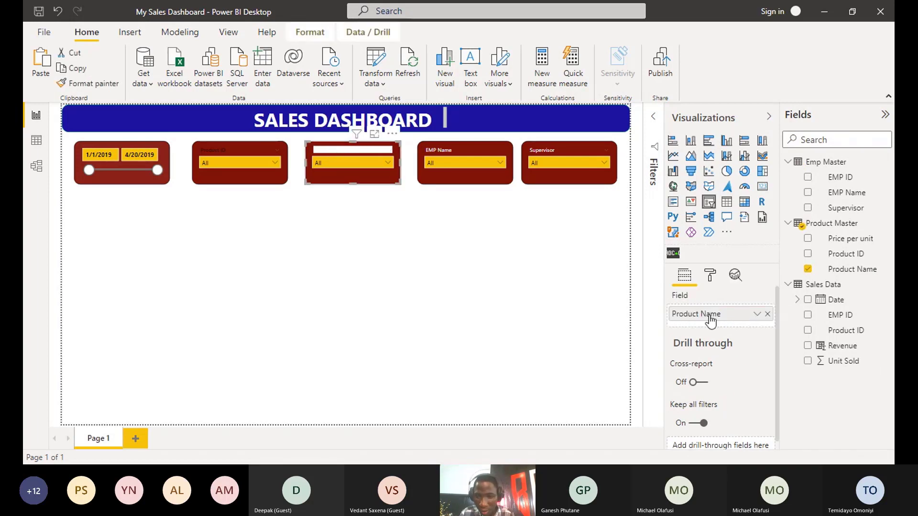
click(709, 276)
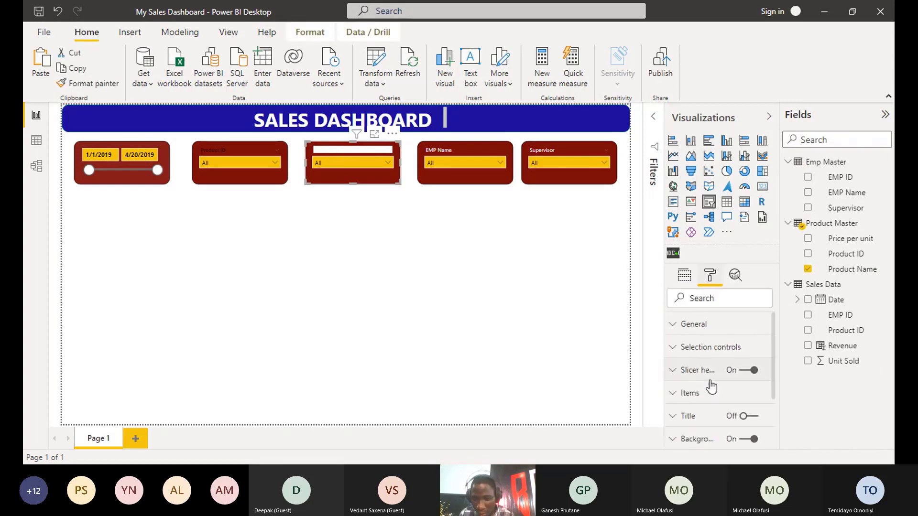
click(674, 371)
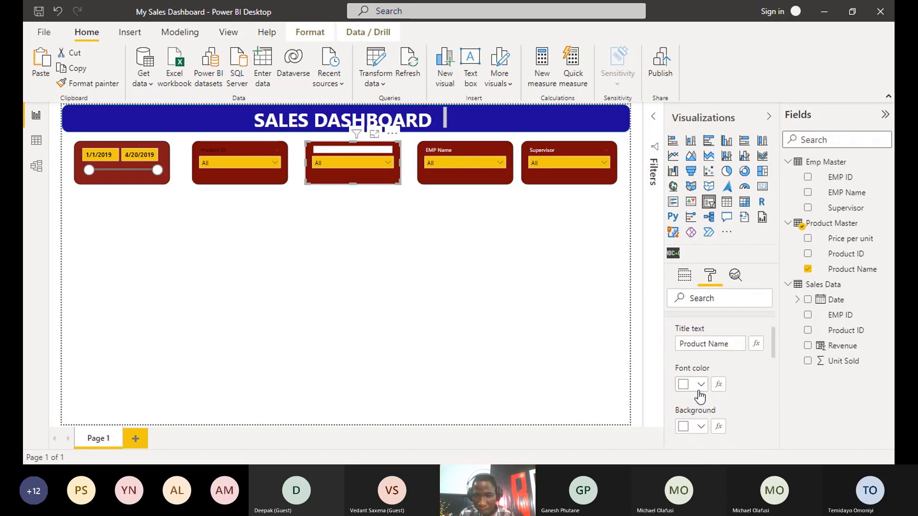
click(701, 384)
click(694, 323)
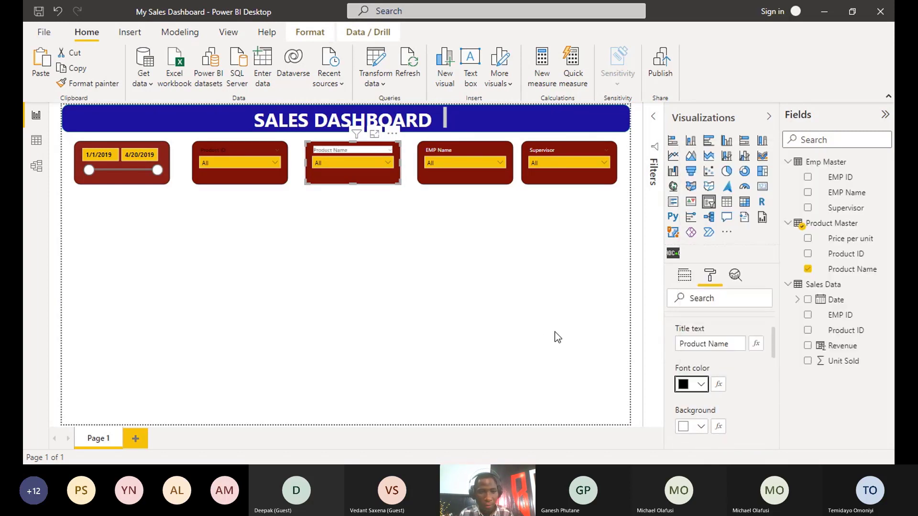
Set the header font colour of the Product ID slicer to white
click(243, 143)
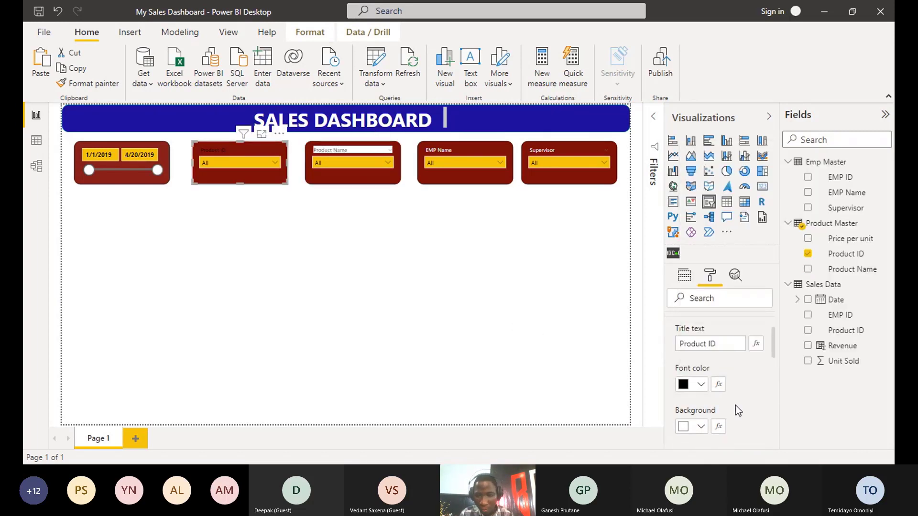
click(700, 385)
click(346, 269)
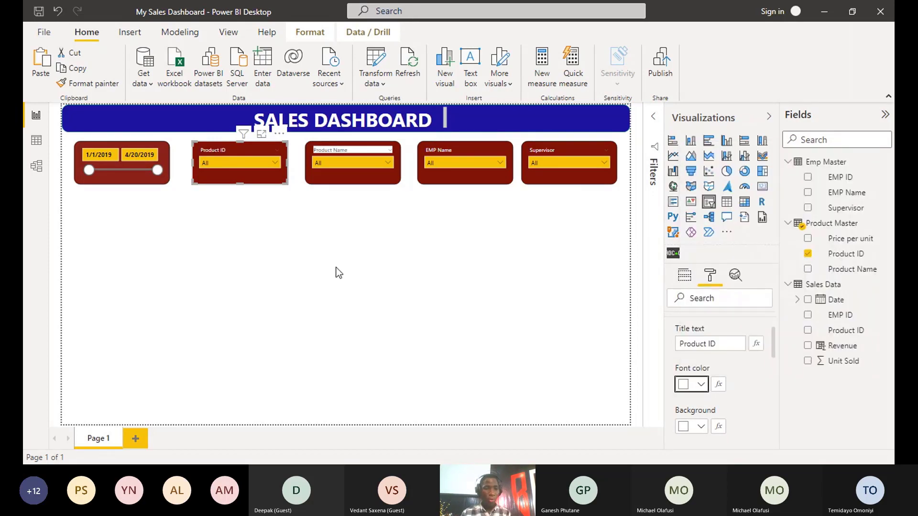
click(336, 270)
Group the Supervisor, EMP Name, Product Name, Product ID and date slicers into one object
click(567, 175)
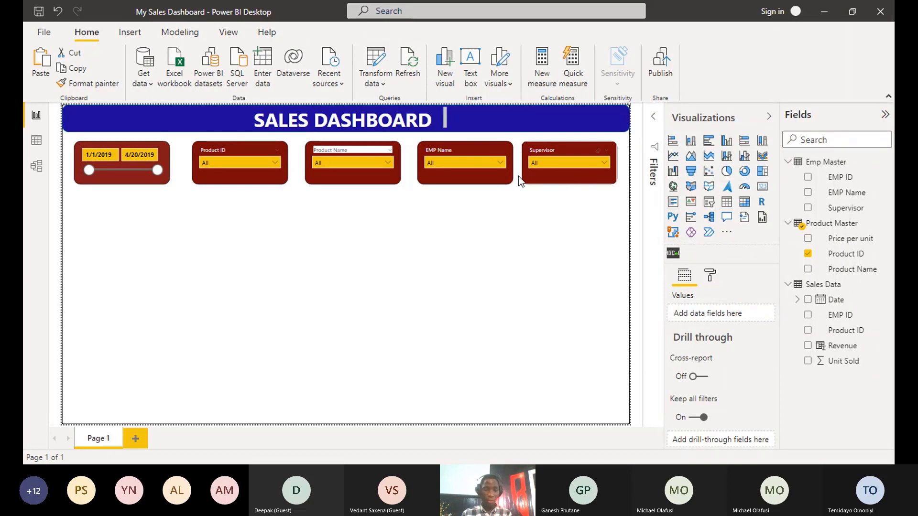
ctrl+click(466, 171)
ctrl+click(381, 170)
ctrl+click(272, 175)
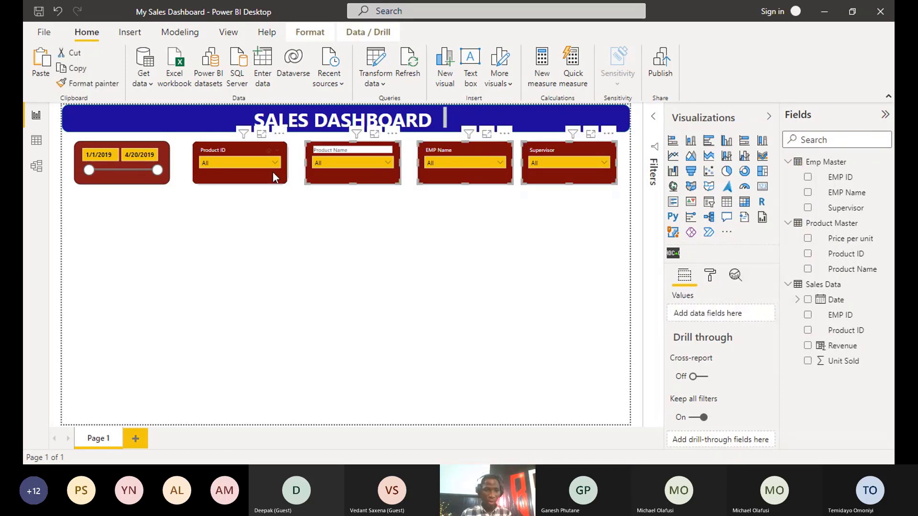
ctrl+click(156, 180)
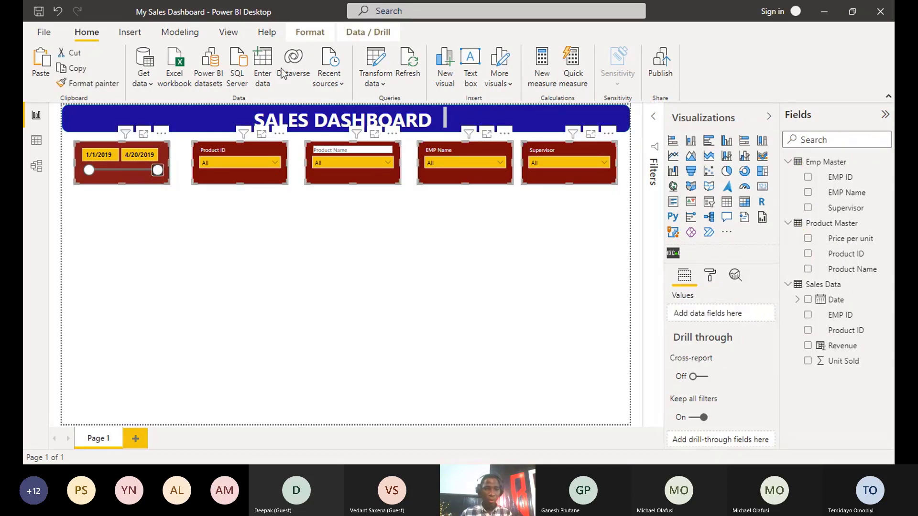
click(308, 32)
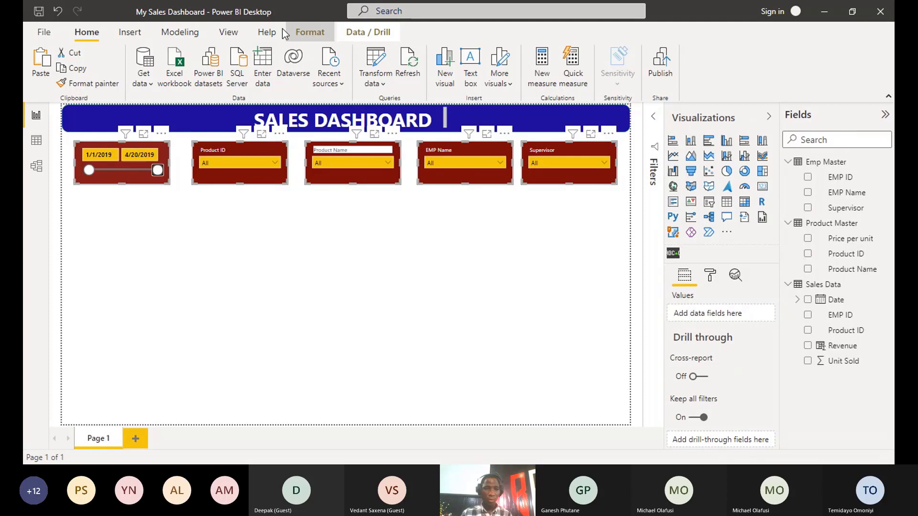
click(232, 35)
click(313, 32)
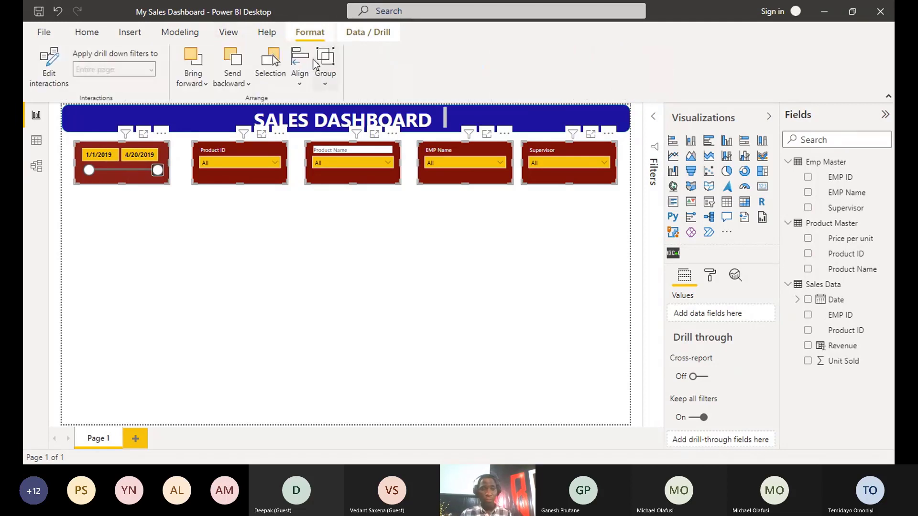
click(325, 66)
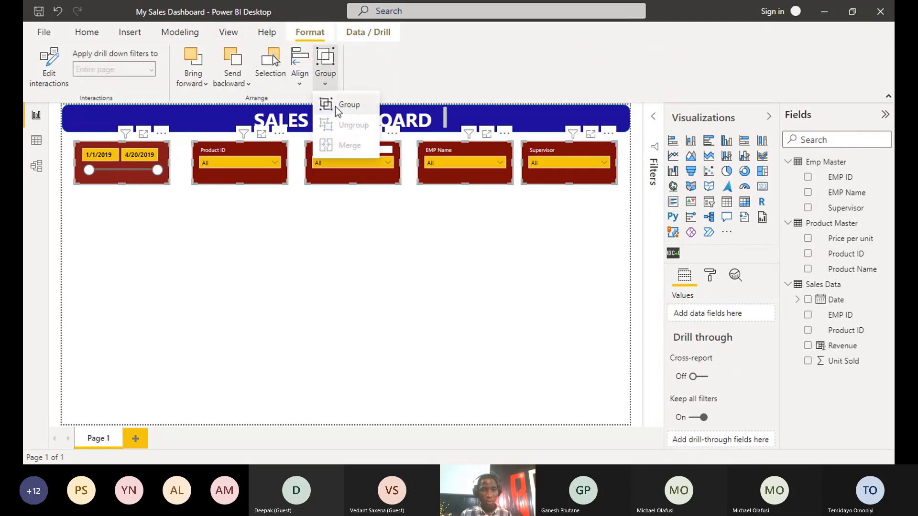
click(334, 106)
Distribute the slicer group horizontally on the page
click(300, 67)
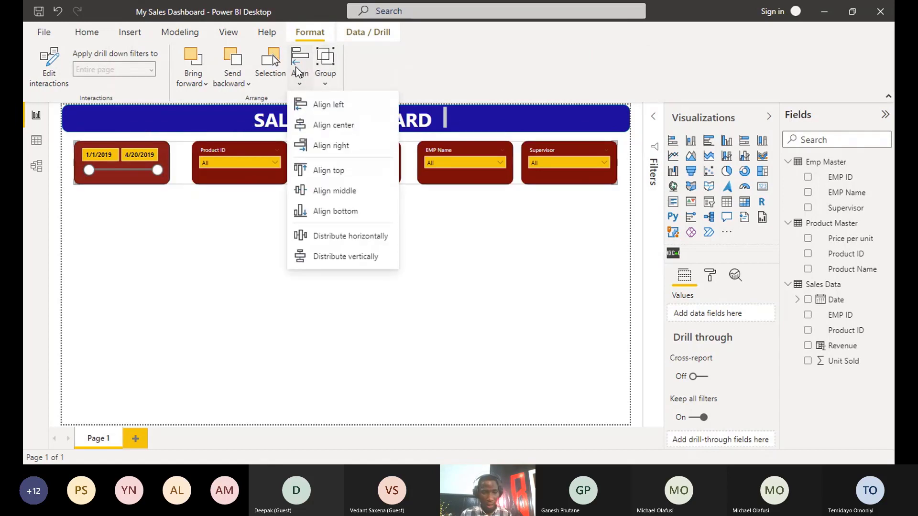
click(362, 235)
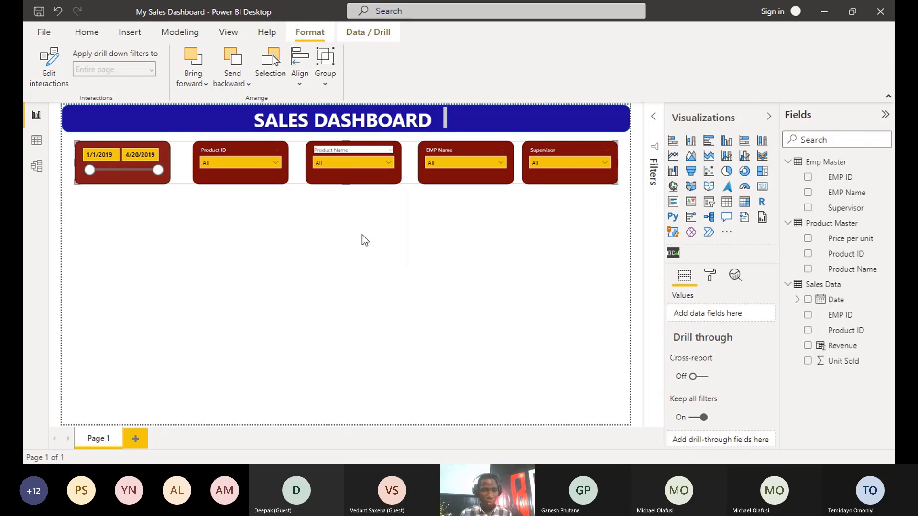
click(358, 240)
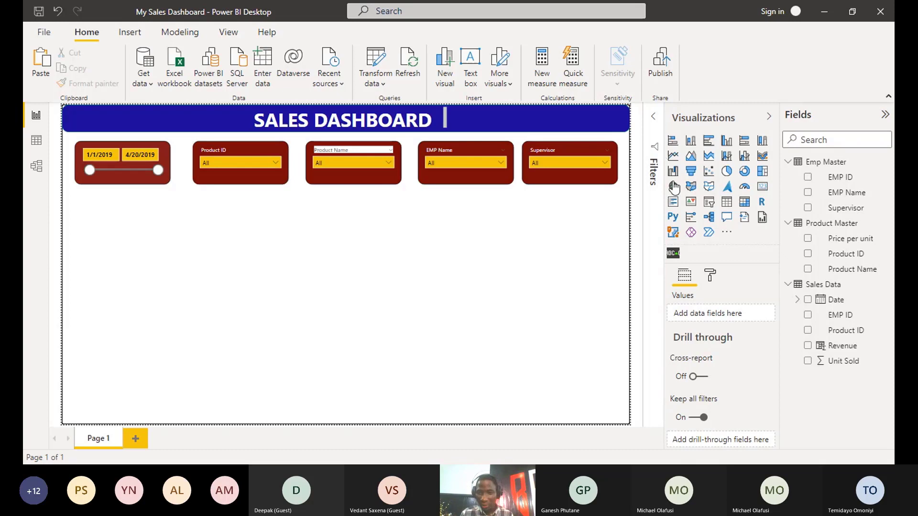
Add an empty card visual below the date slicer and create a new calculated column in the Sales Data table
click(761, 189)
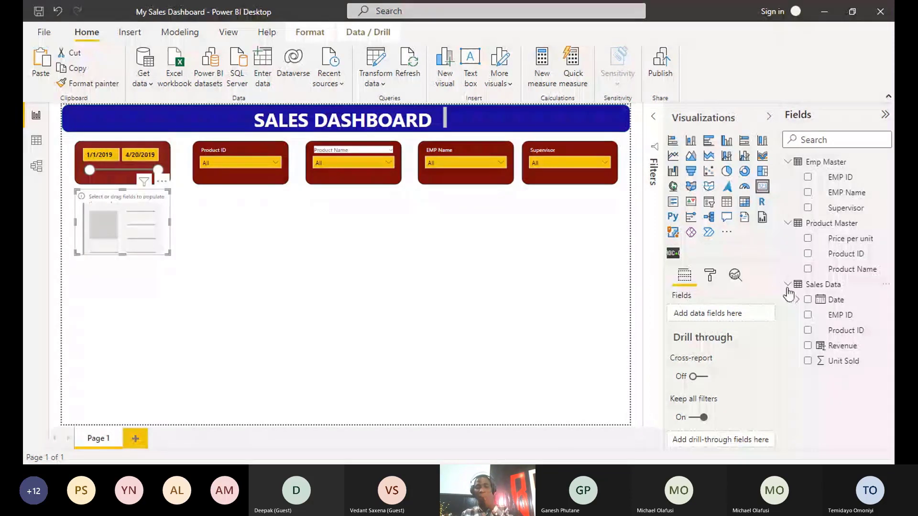
click(885, 286)
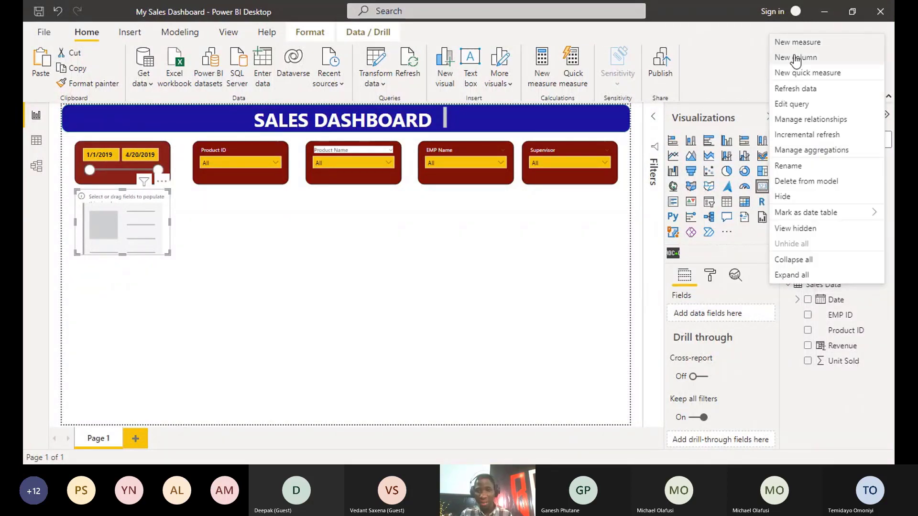
click(788, 59)
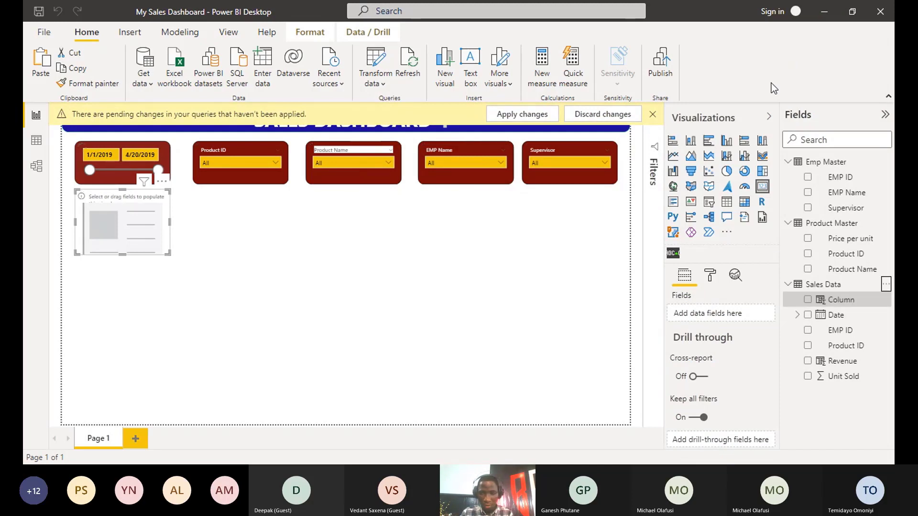
click(839, 301)
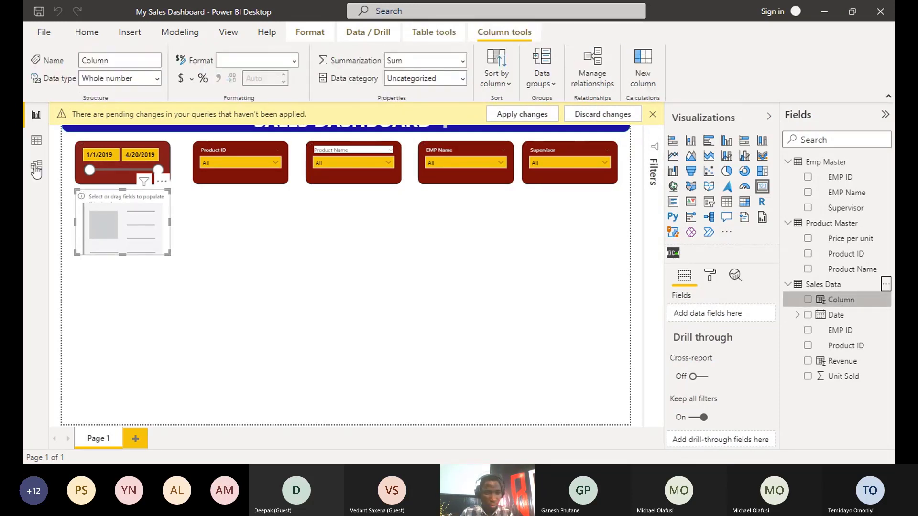
click(36, 169)
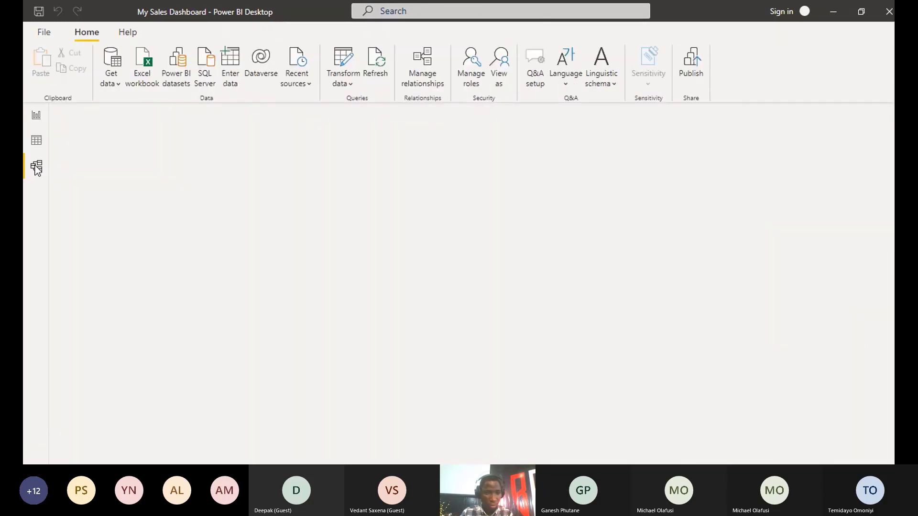
click(32, 114)
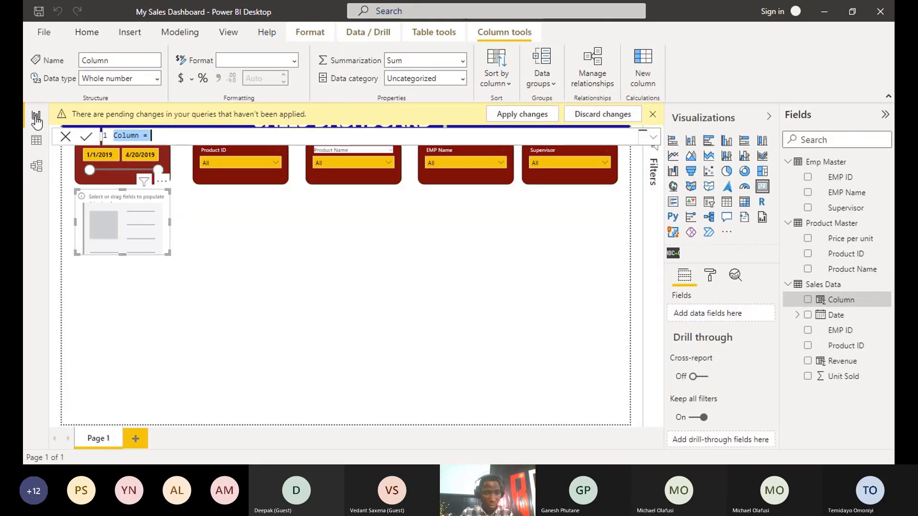
click(653, 114)
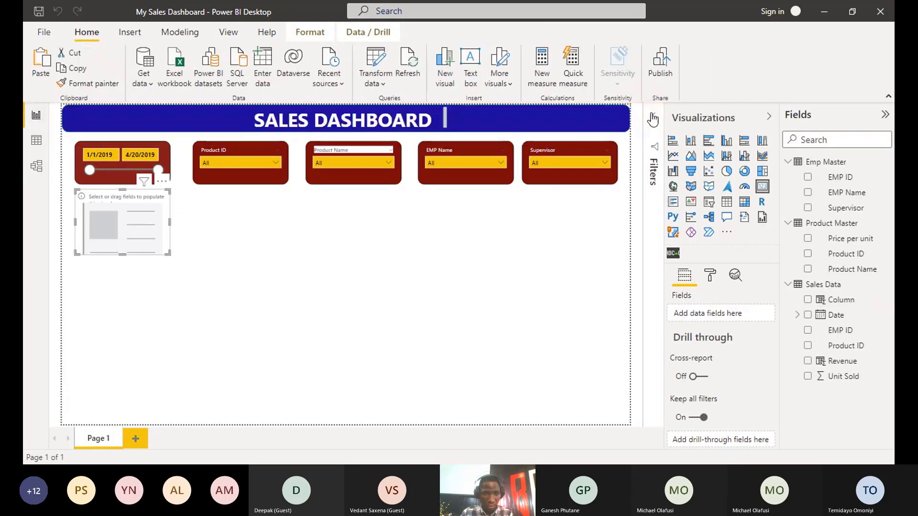
Replace the new Sales Data column's default name with Revenue in its formula
click(836, 300)
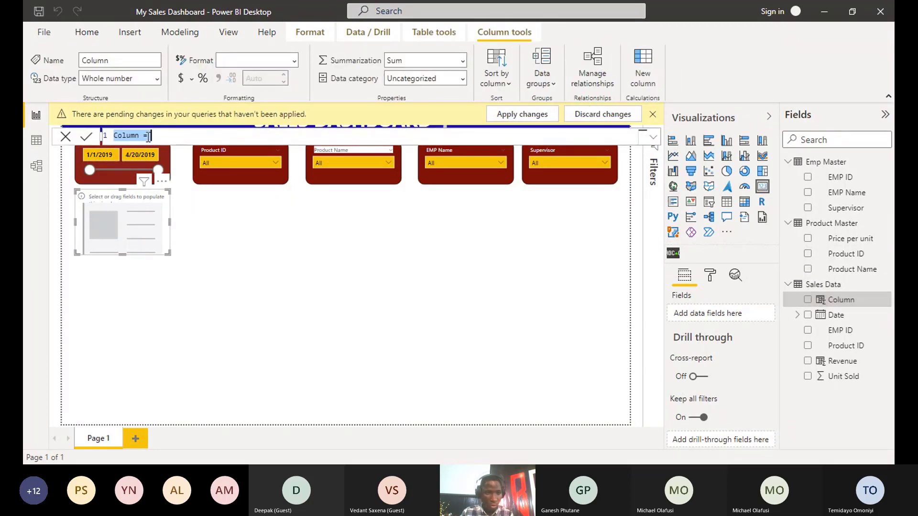
click(141, 136)
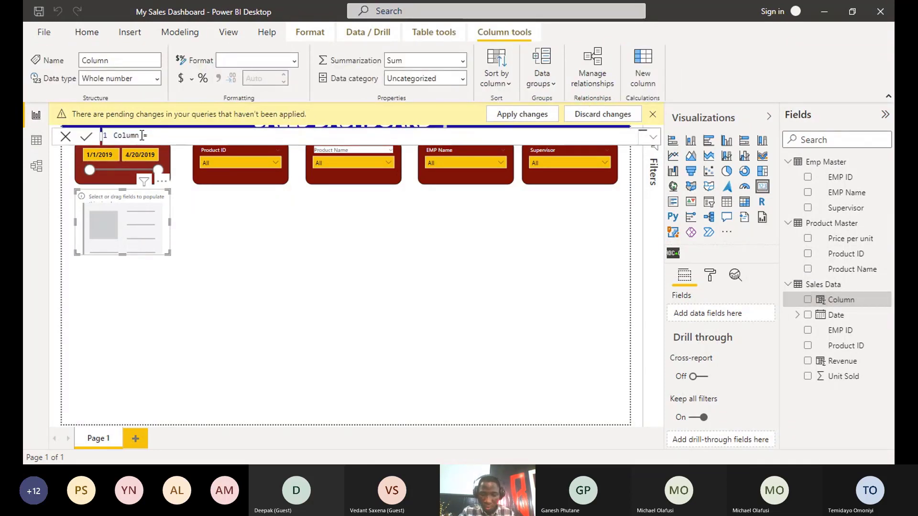
key(BackSpace)
key(BackSpace)
key(BackSpace)
key(BackSpace)
key(BackSpace)
key(BackSpace)
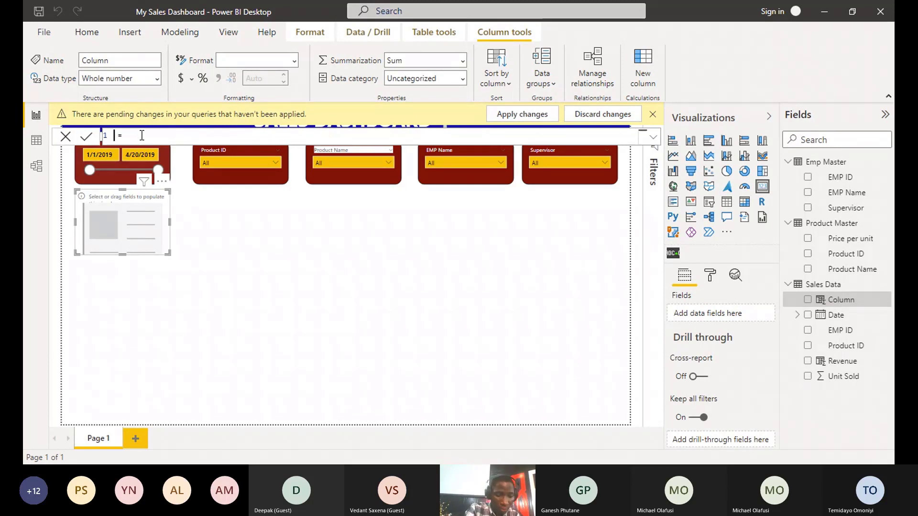
text(Revenu )
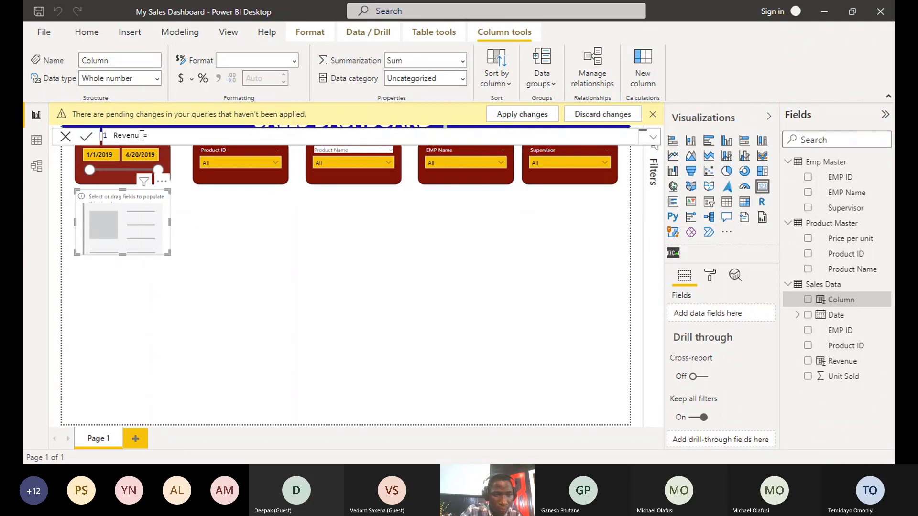
text(e)
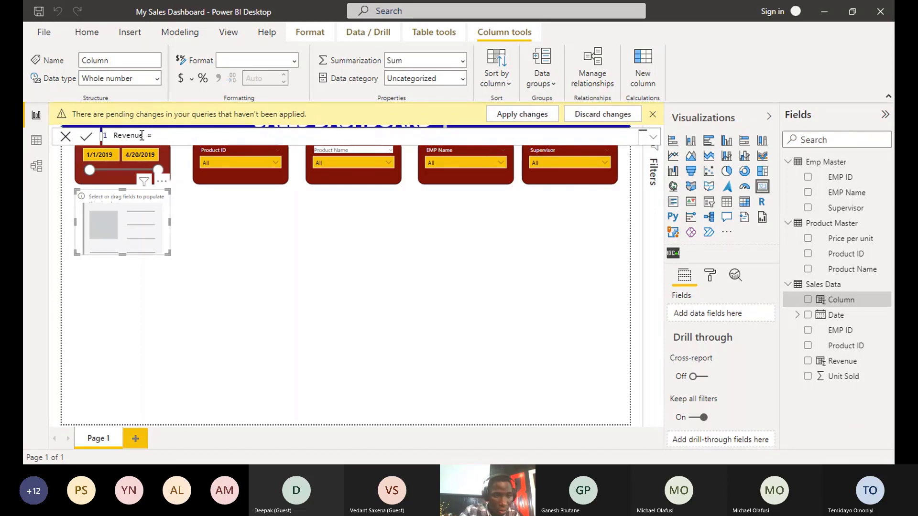
Reference 'Sales Data'[Unit Sold] in the new column's formula and follow it with a multiplication sign
text(sal)
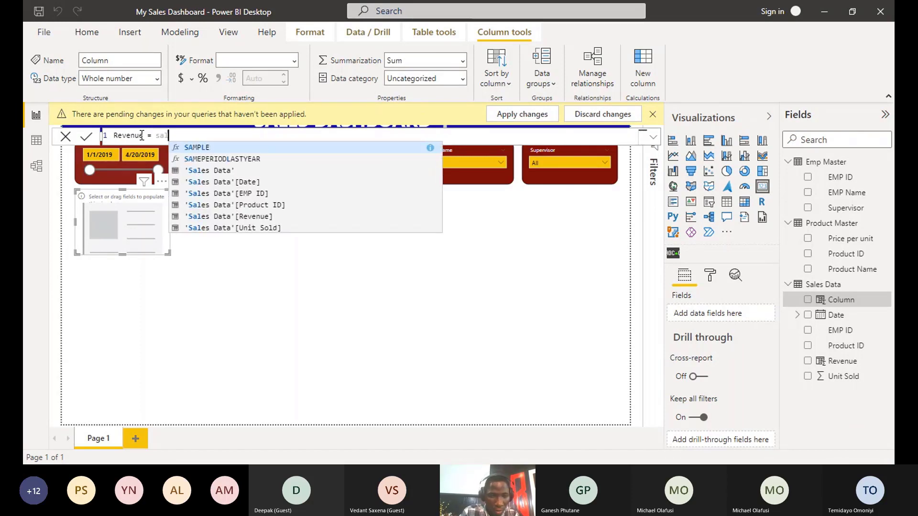
key(Down)
key(Down)
key(Down)
key(Down)
key(Down)
key(Down)
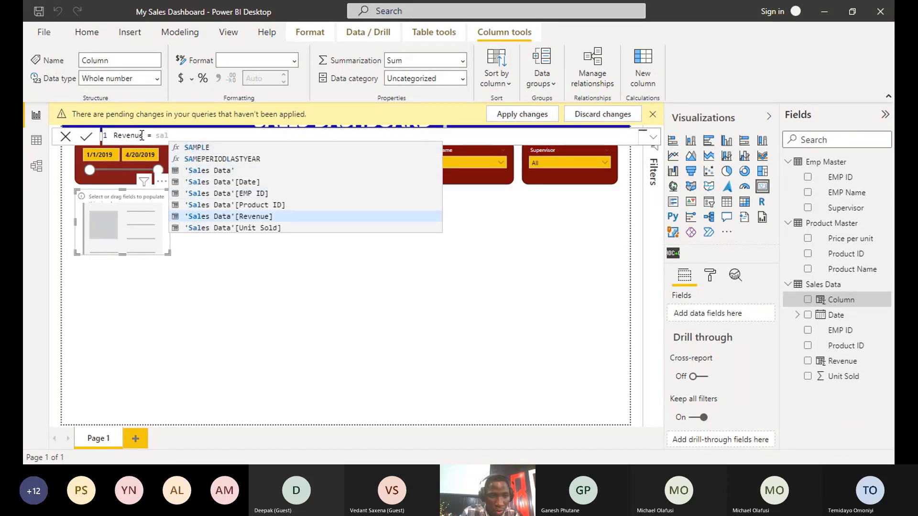
key(Down)
key(Tab)
text(*)
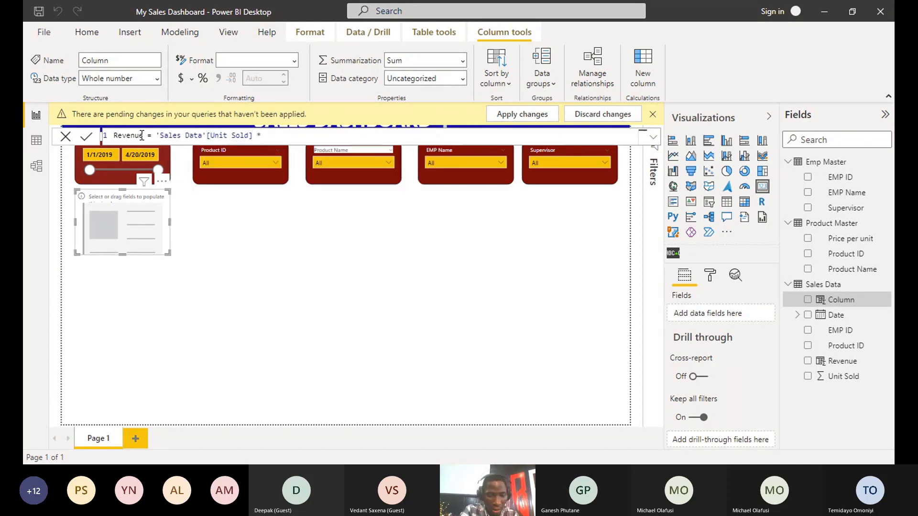
Multiply by RELATED('Product Master'[Price per unit]) and try to commit the column formula under the name Revenue
text( rela)
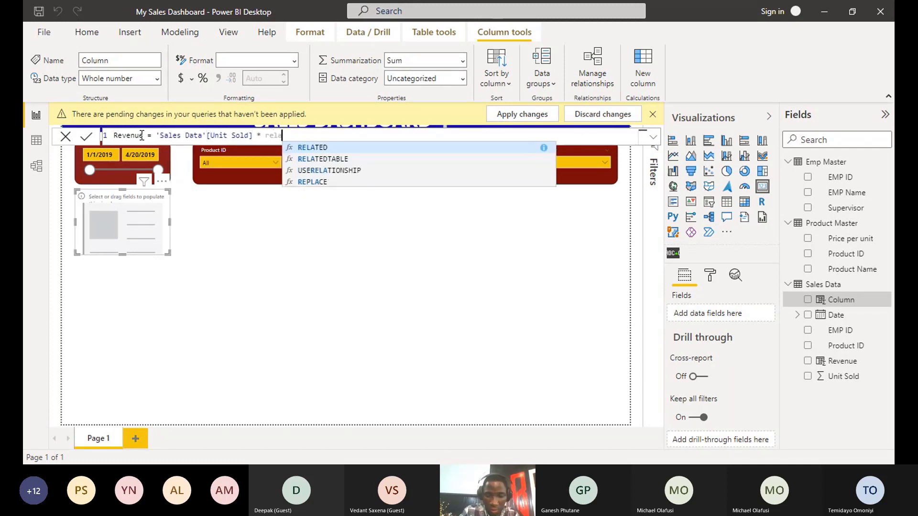
key(Tab)
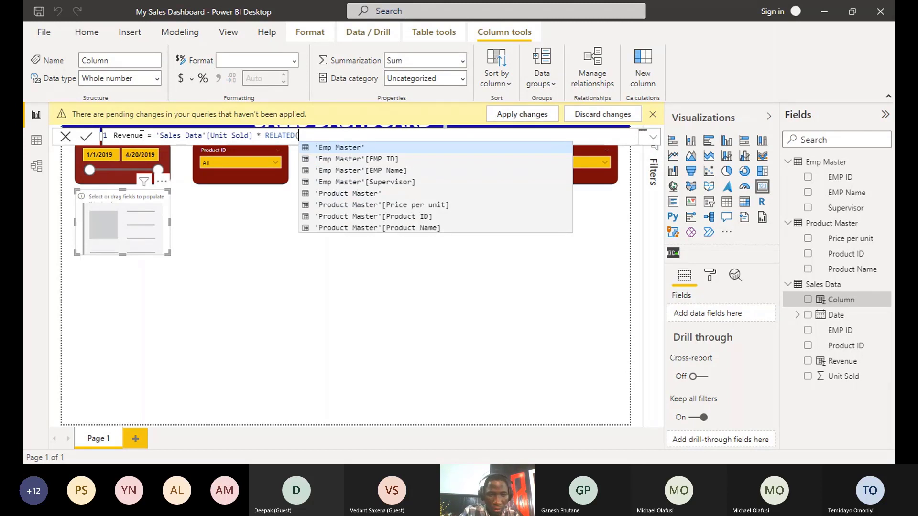
key(Down)
key(Down)
key(Down)
key(Down)
key(Down)
key(Down)
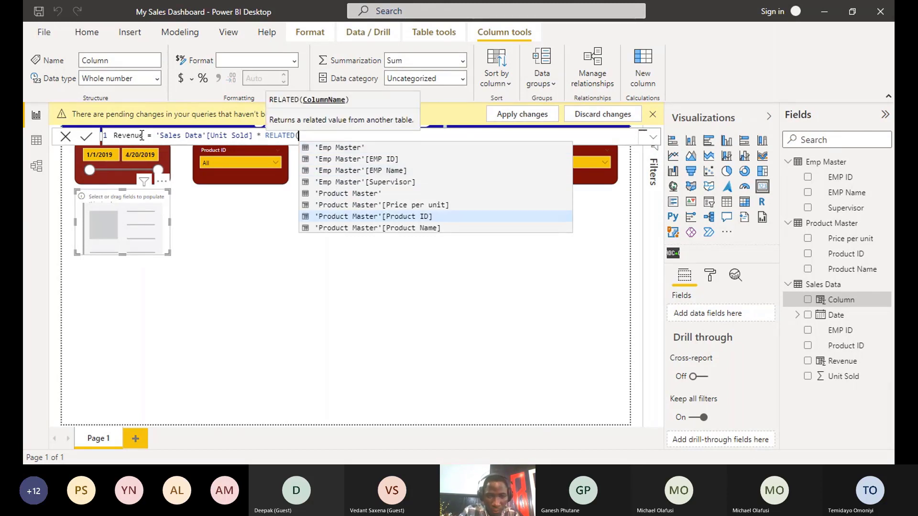
key(Down)
key(Down)
key(Down)
key(Down)
key(Down)
key(Down)
key(Down)
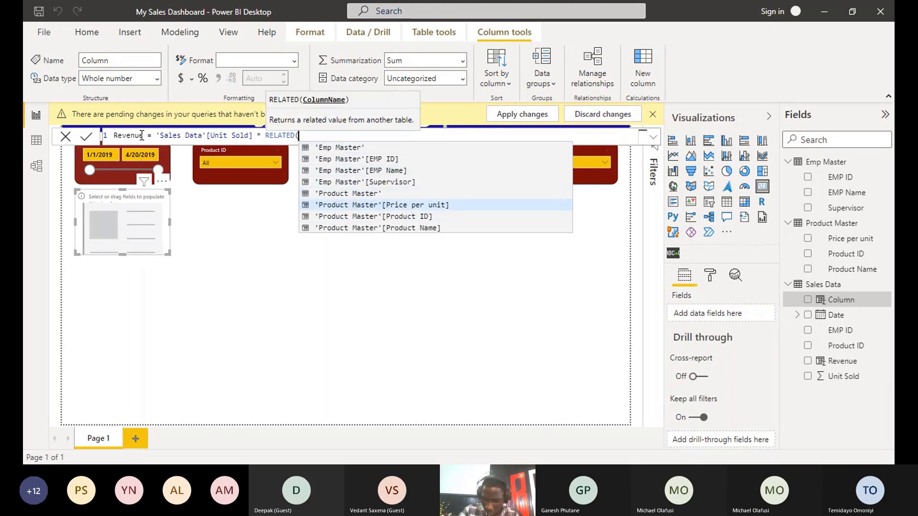
key(Tab)
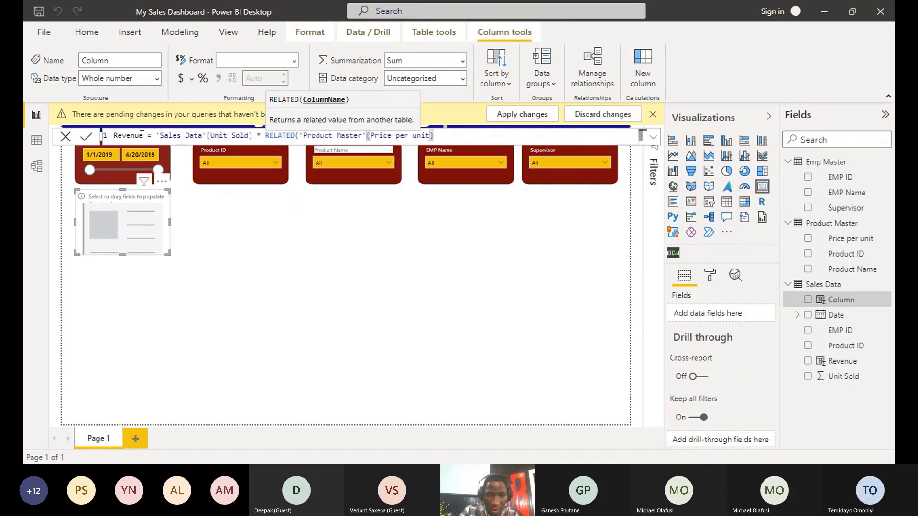
key(Return)
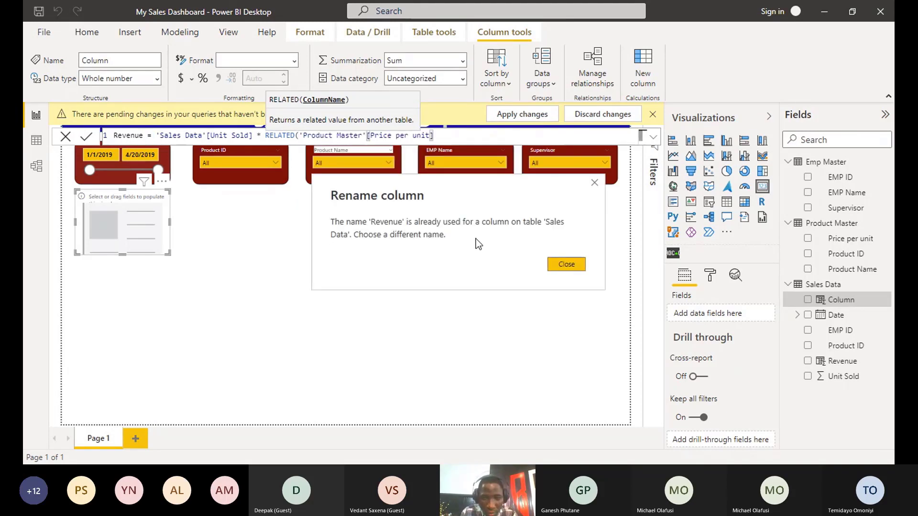
click(566, 264)
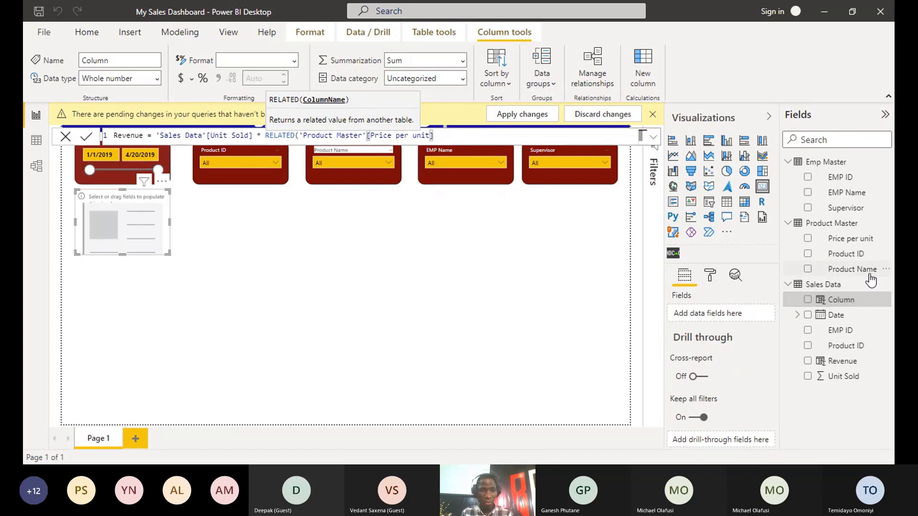
Change the new Sales Data column's name to Revenuee in its formula and commit it
click(143, 135)
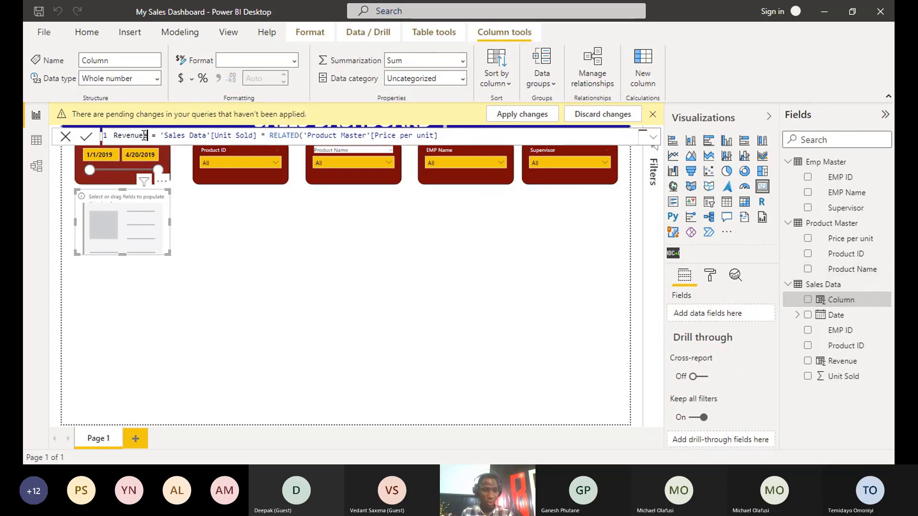
text(e)
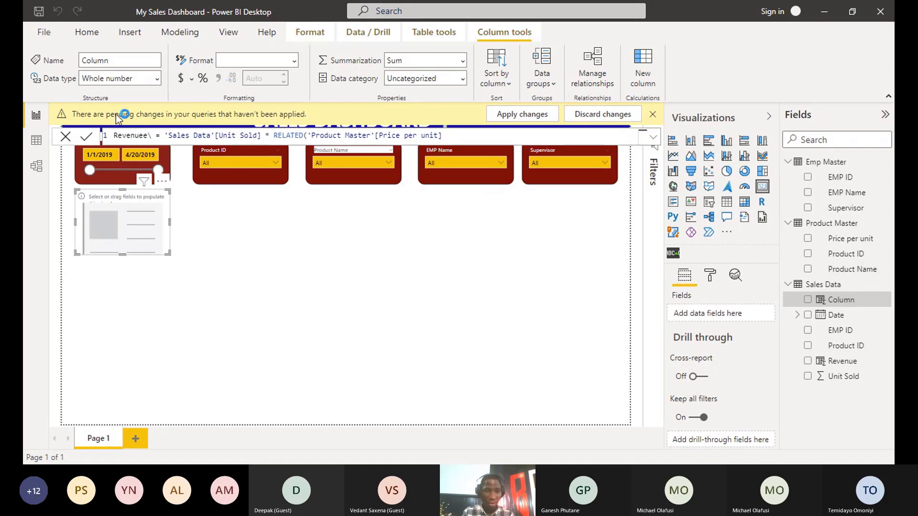
key(Return)
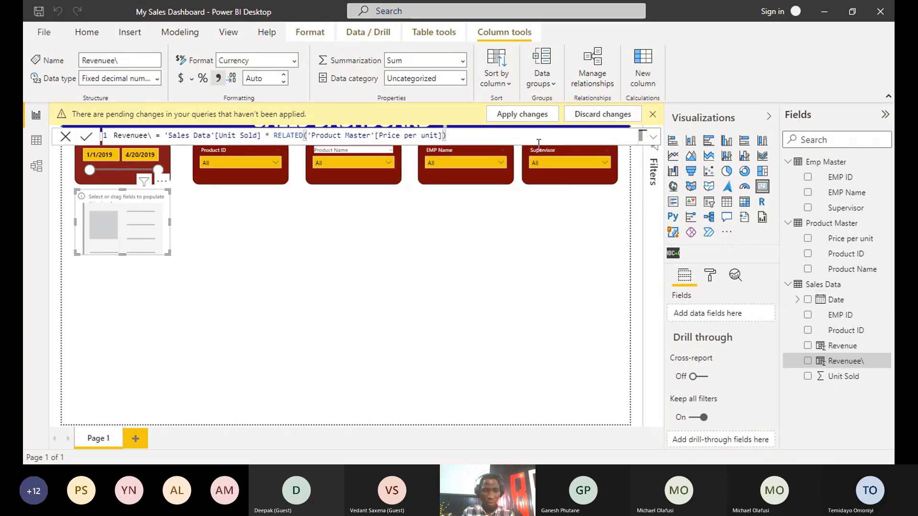
click(154, 135)
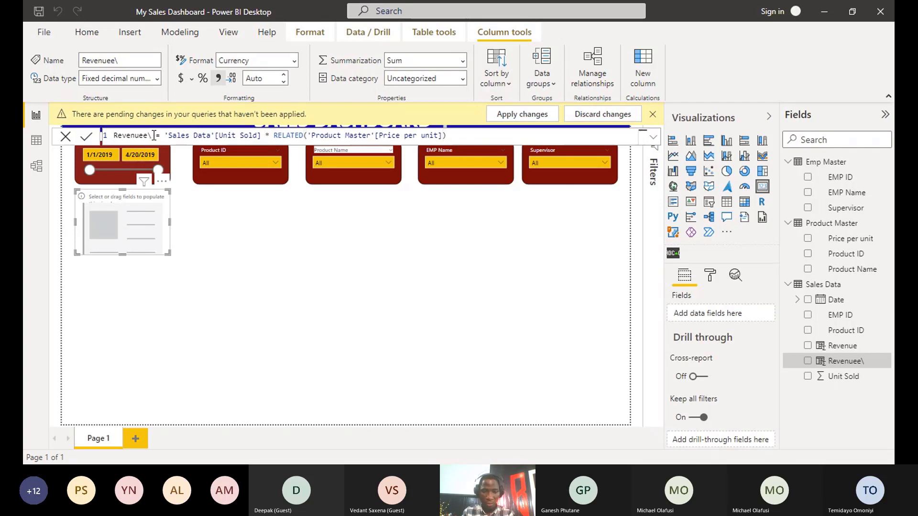
key(BackSpace)
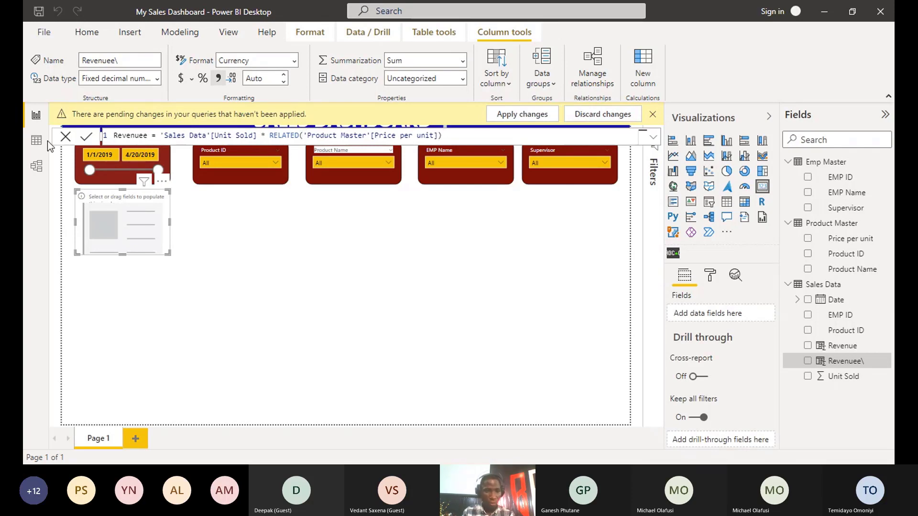
click(65, 138)
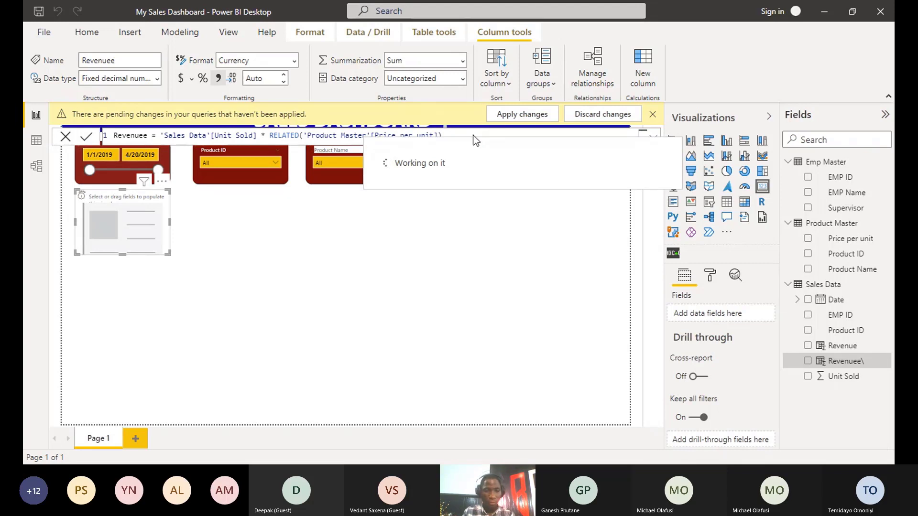
Dismiss the pending-changes notice and the formula editor, and put the Revenue field in the card visual, ready for formatting
click(653, 113)
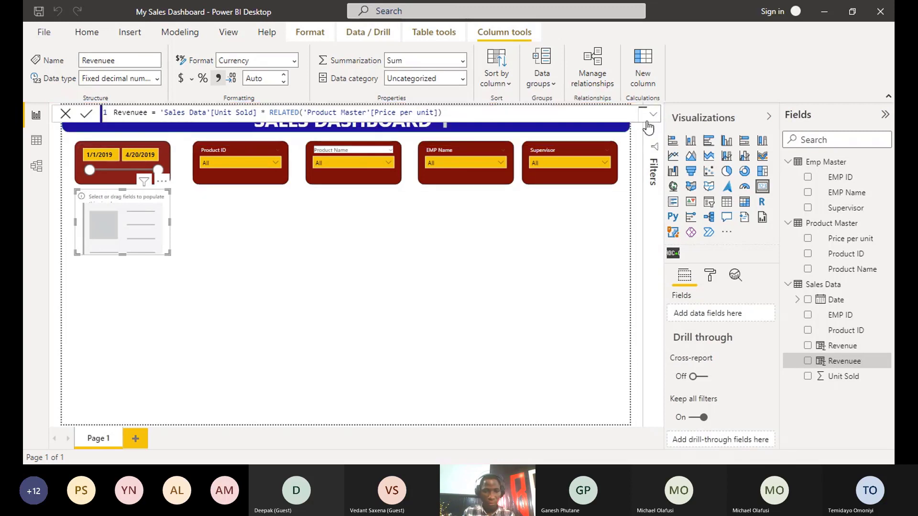
click(65, 114)
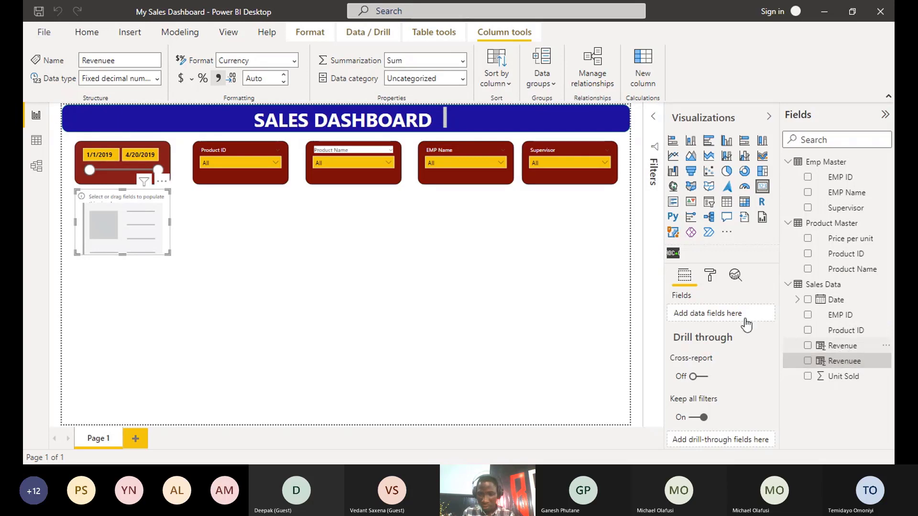
drag(700, 305, 705, 308)
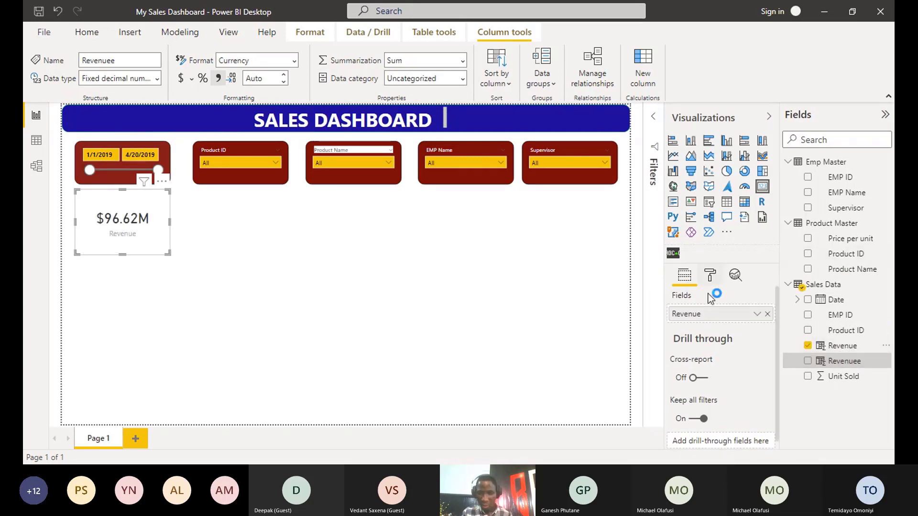
click(710, 276)
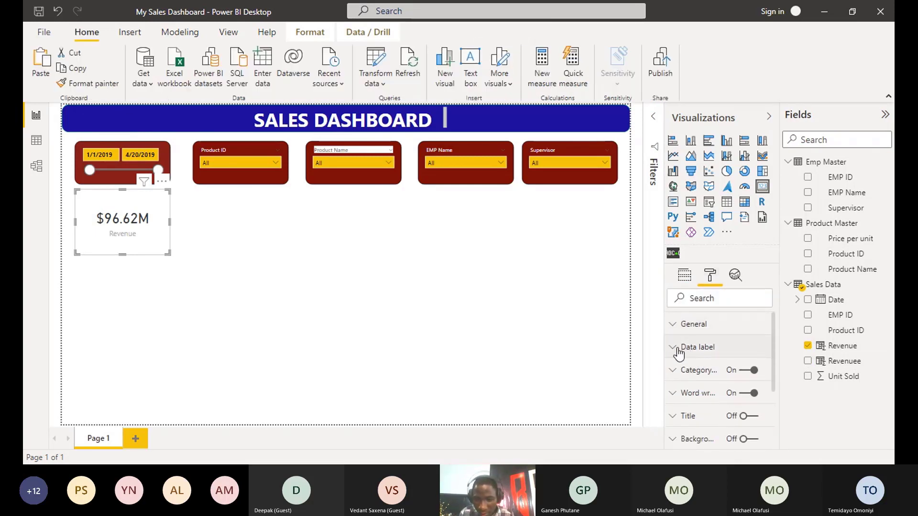
click(678, 353)
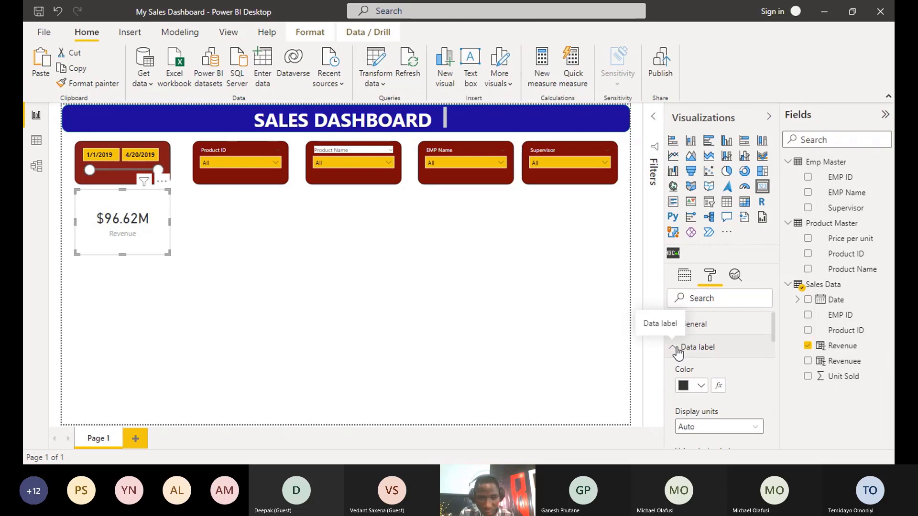
scroll(677, 353, down, 1)
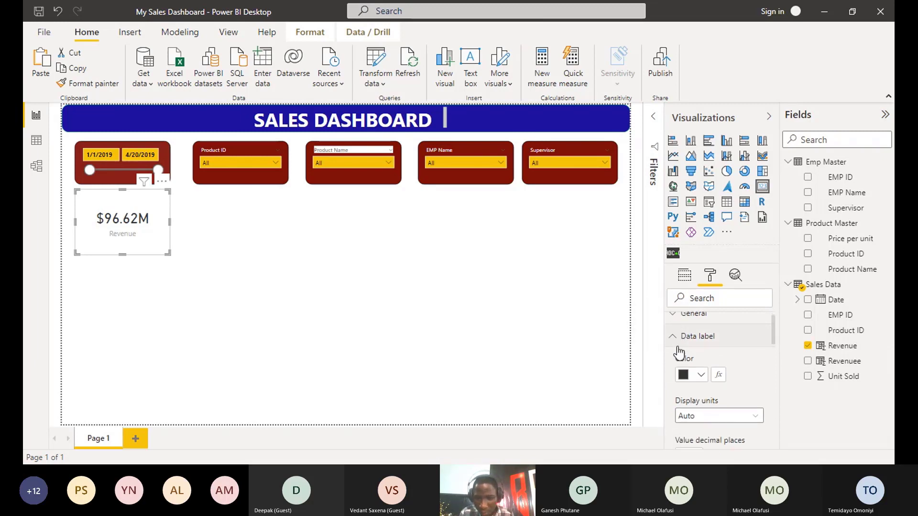
scroll(687, 352, down, 3)
scroll(692, 368, up, 5)
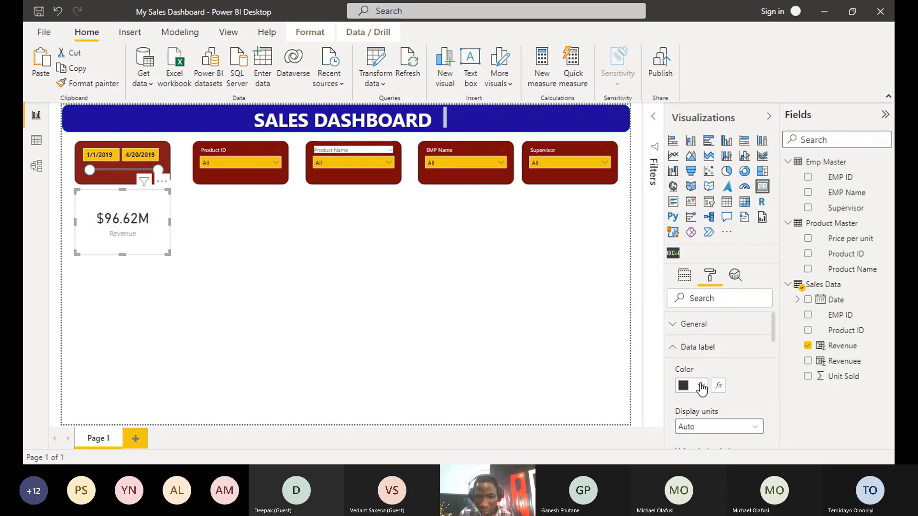
click(702, 387)
click(672, 347)
click(702, 385)
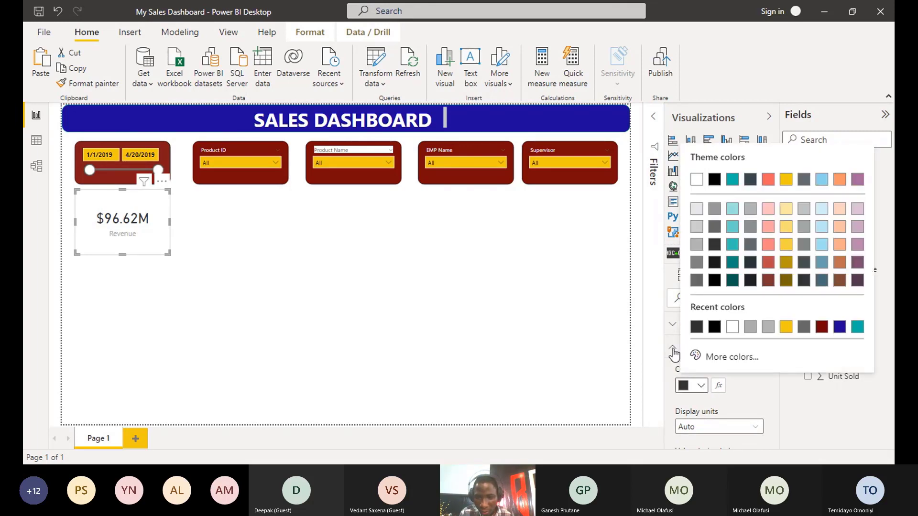
click(673, 350)
click(689, 357)
Turn on the Revenue card's border and background, and open the custom color picker for the background
scroll(690, 370, down, 3)
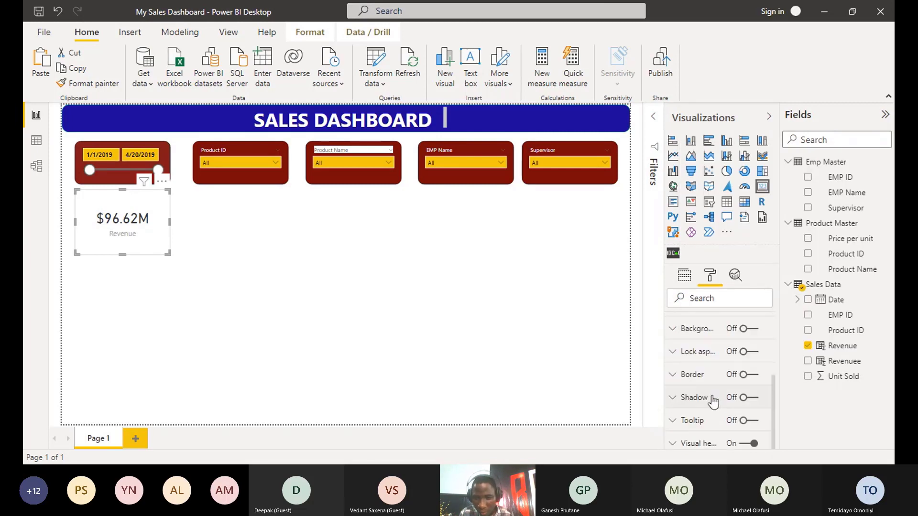
click(744, 377)
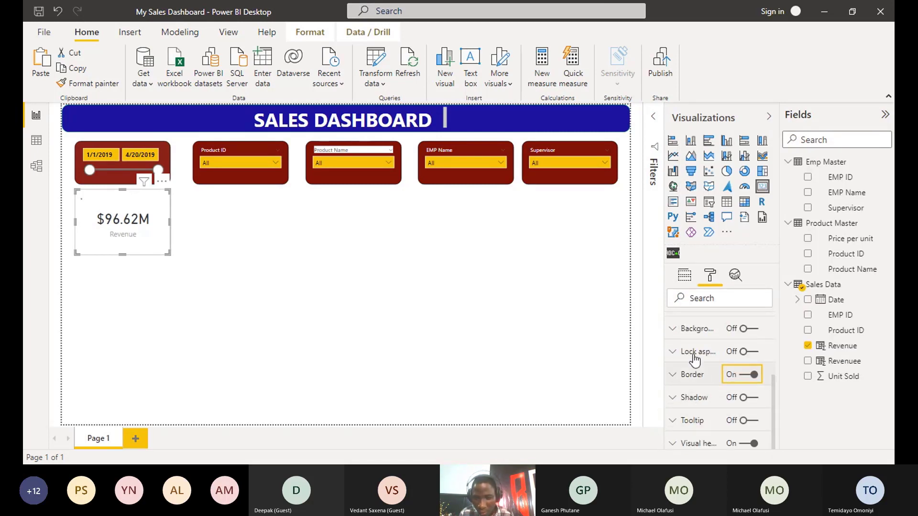
click(746, 329)
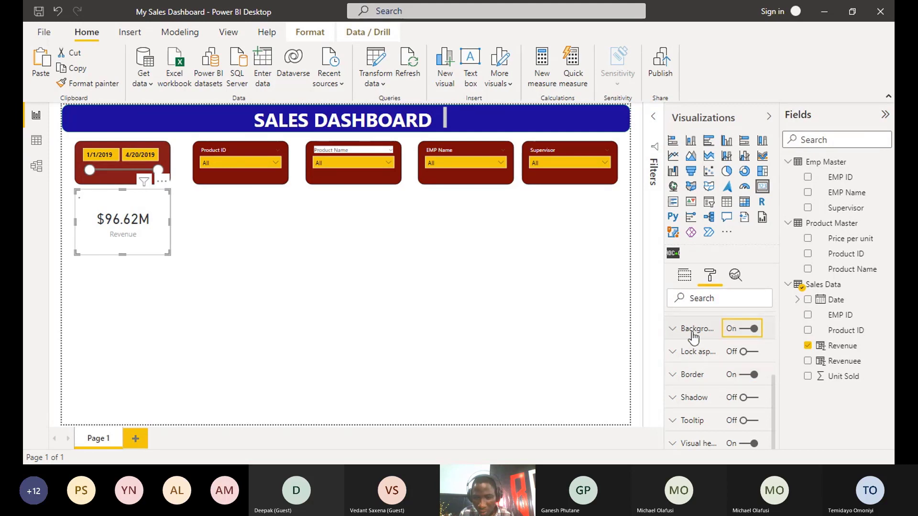
click(676, 329)
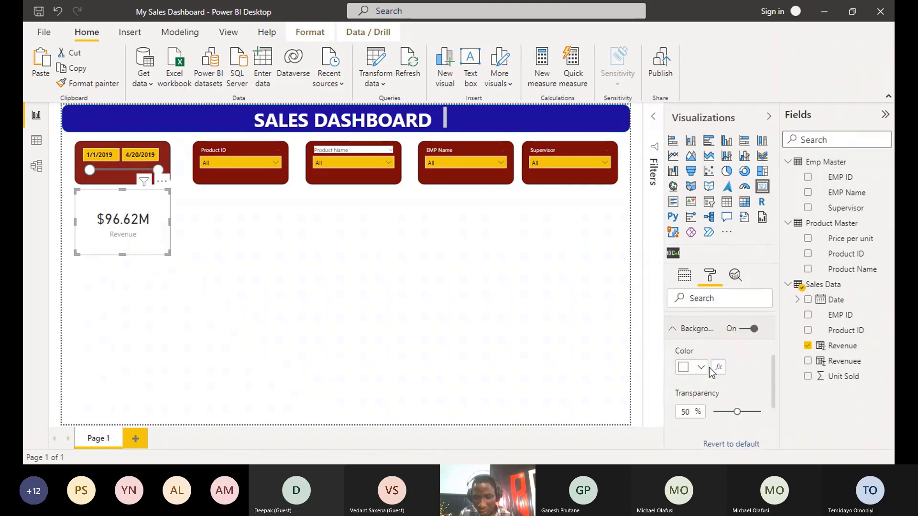
click(702, 369)
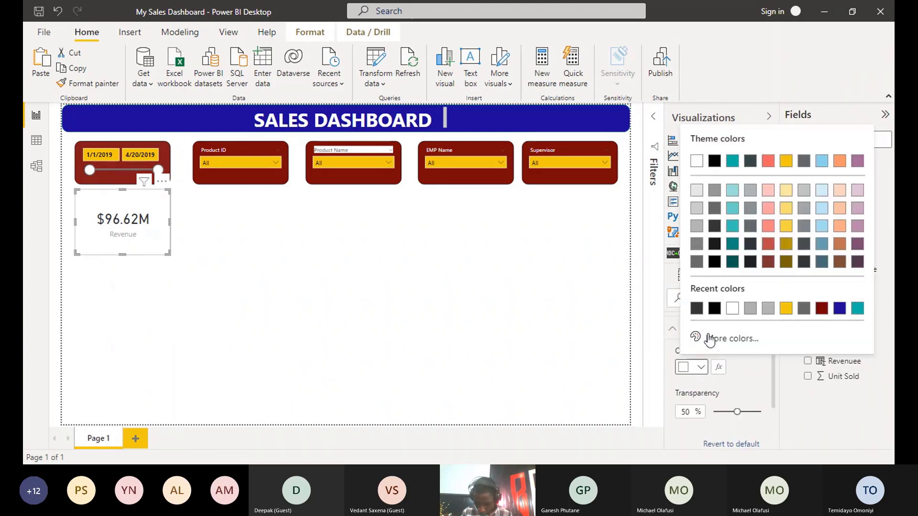
click(703, 339)
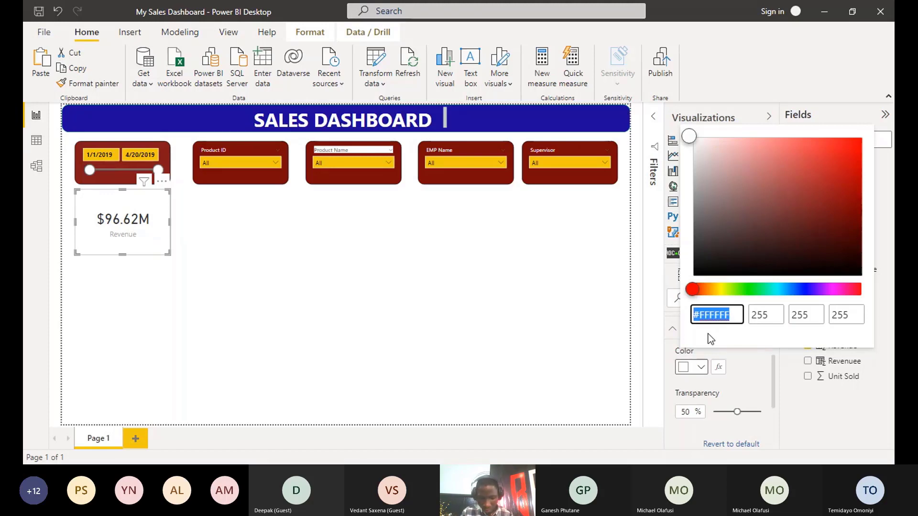
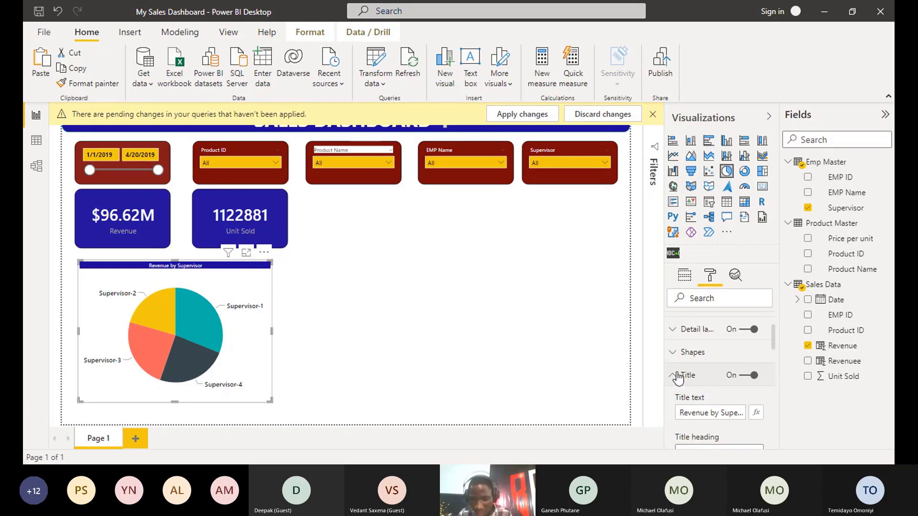
Set the detail label style of the Revenue by Supervisor pie chart to Data value
click(677, 376)
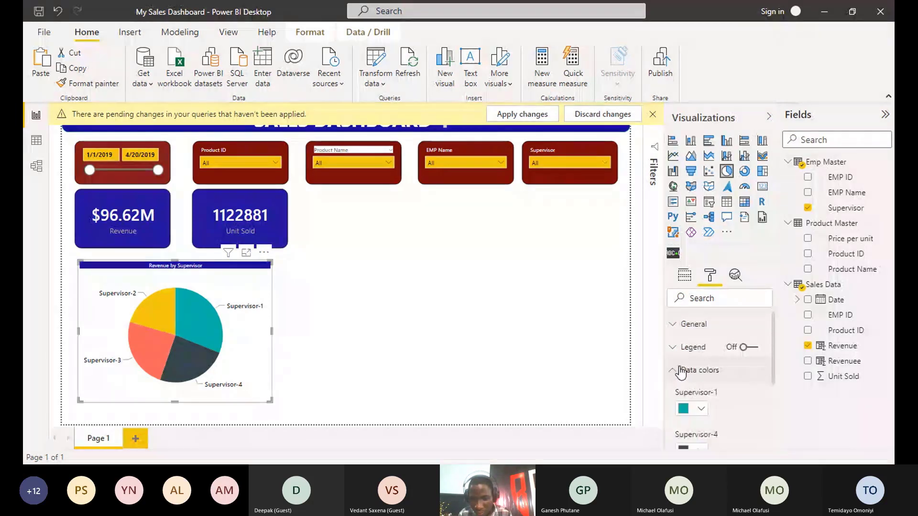
click(681, 372)
scroll(707, 373, down, 2)
click(674, 352)
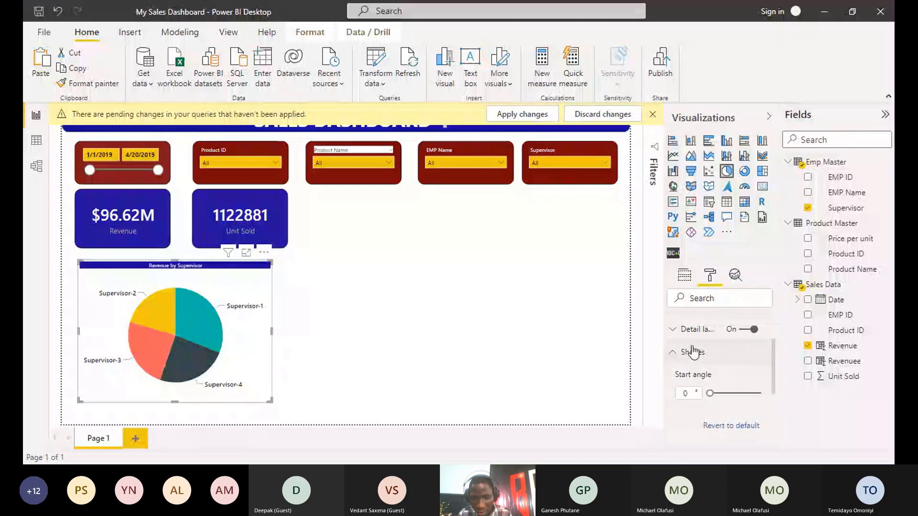
click(693, 353)
click(681, 392)
scroll(718, 377, down, 1)
click(730, 335)
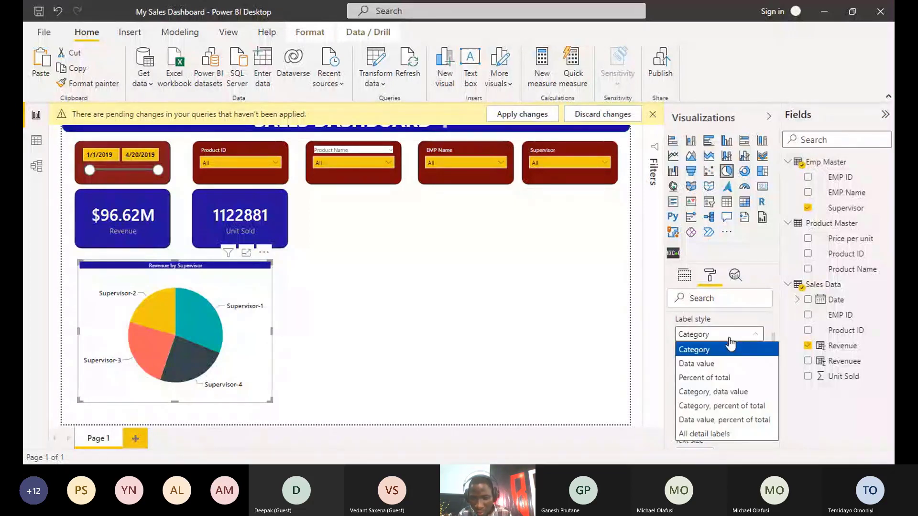
click(724, 363)
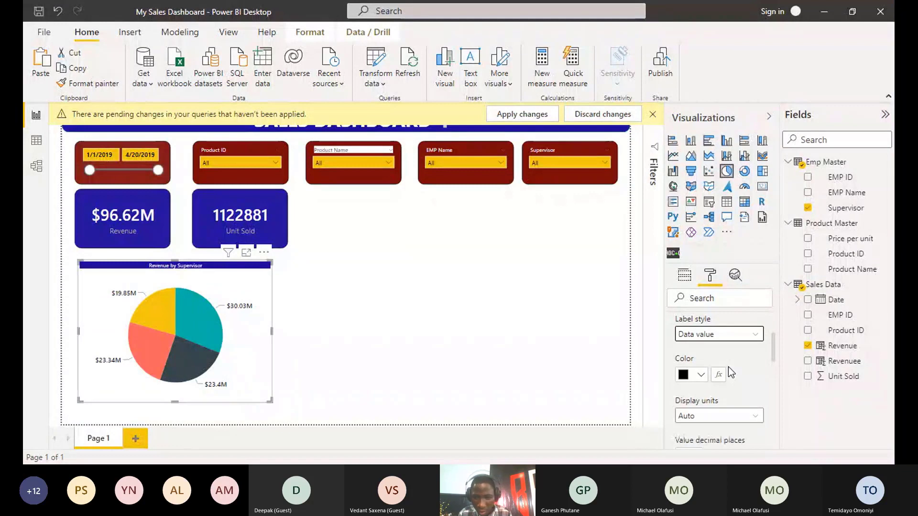
Set the pie chart's detail label style to Category, data value and show the values with 2 decimal places
click(729, 334)
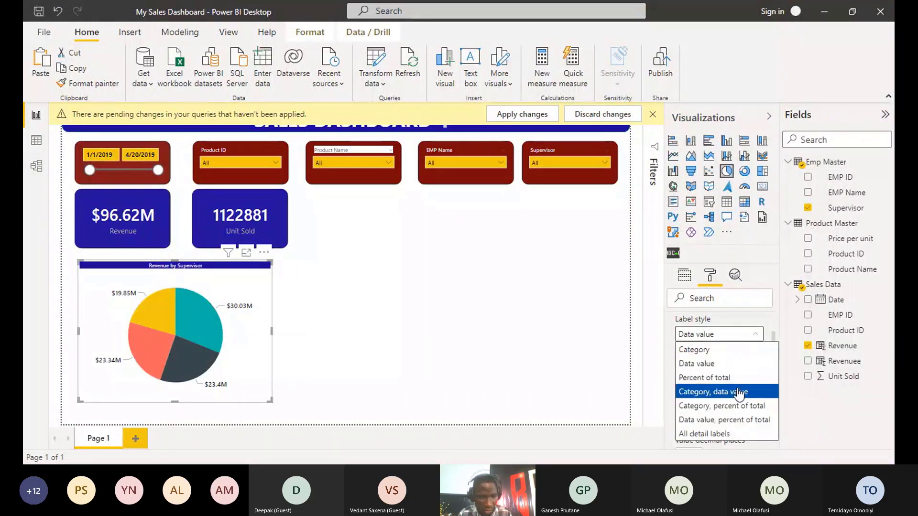
click(739, 392)
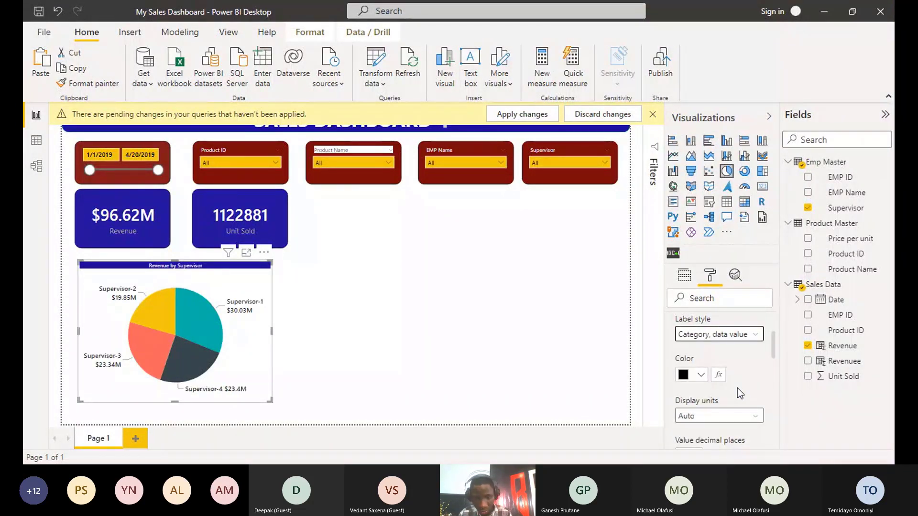
scroll(737, 388, down, 2)
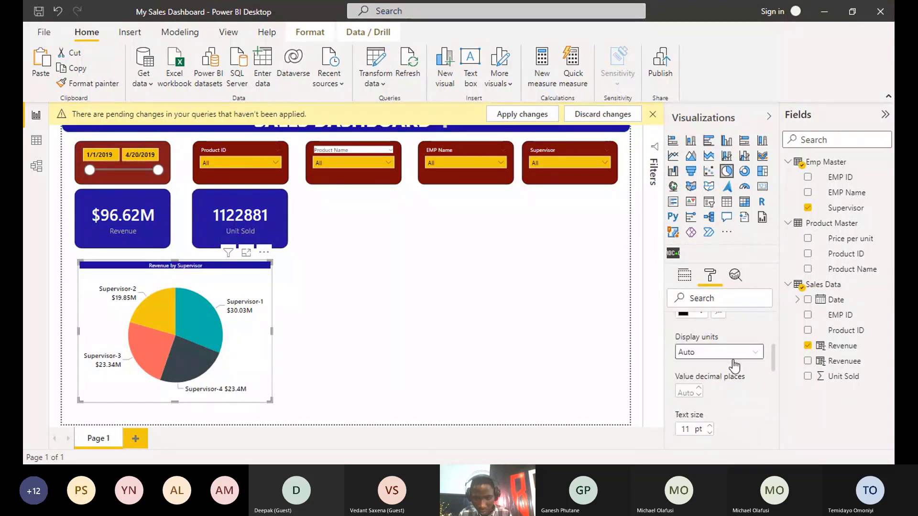
click(700, 388)
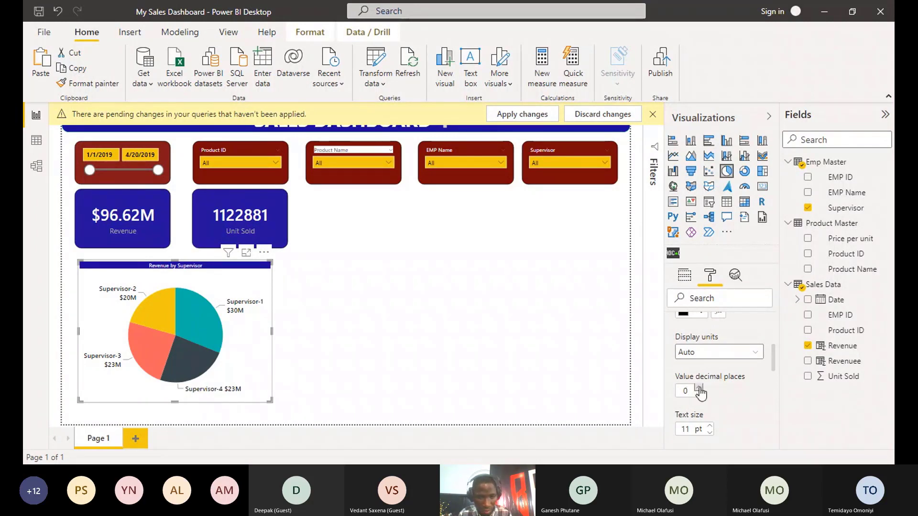
click(699, 388)
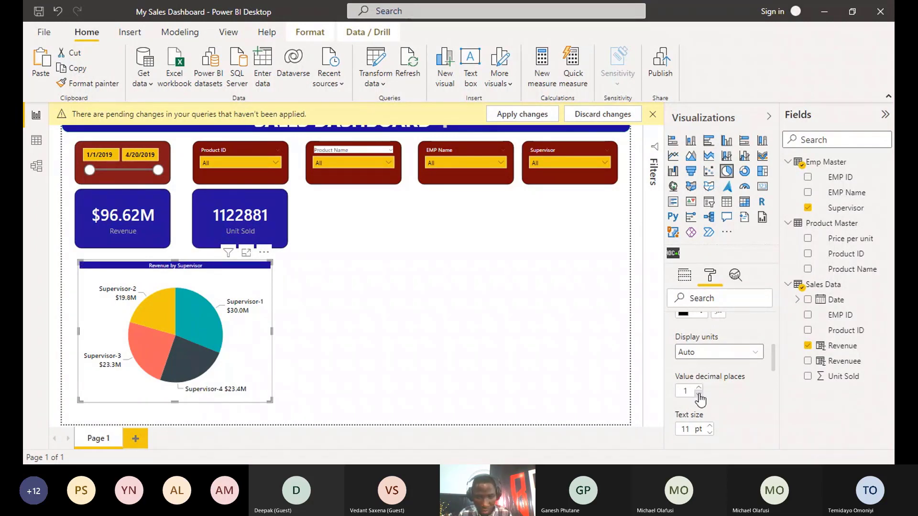
click(699, 394)
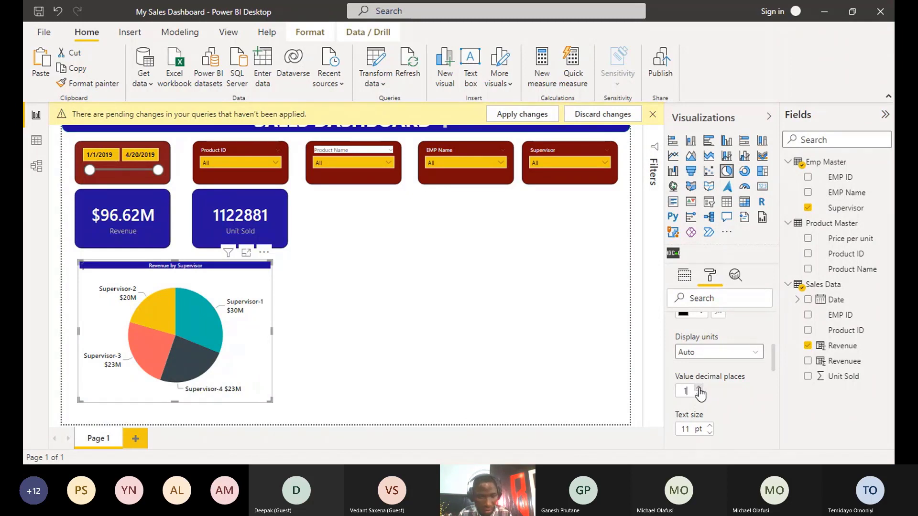
click(698, 388)
click(699, 394)
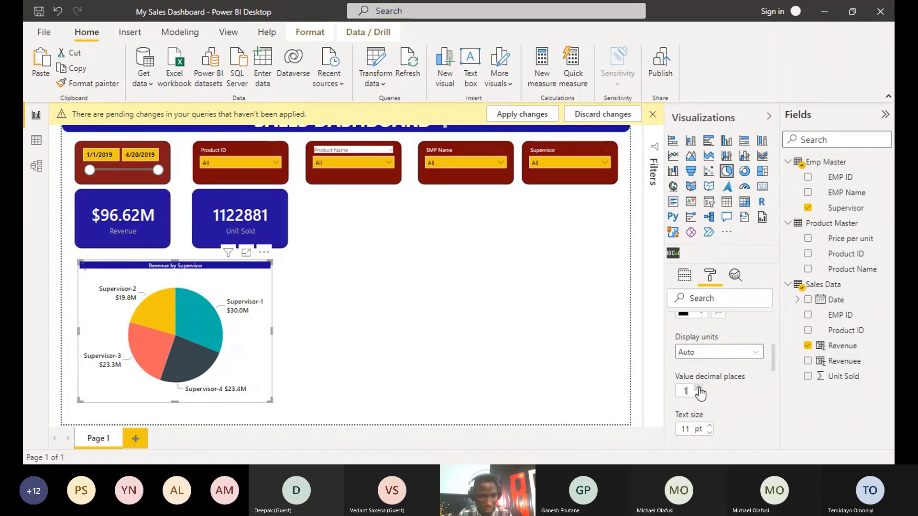
click(698, 388)
Review the font style and label position options of the pie chart's detail labels
scroll(727, 406, down, 4)
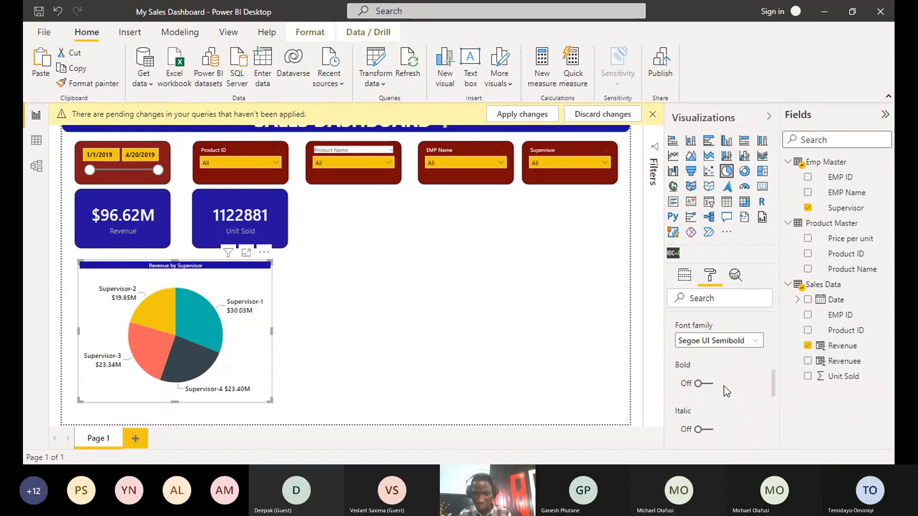
scroll(724, 386, down, 3)
click(739, 394)
click(741, 394)
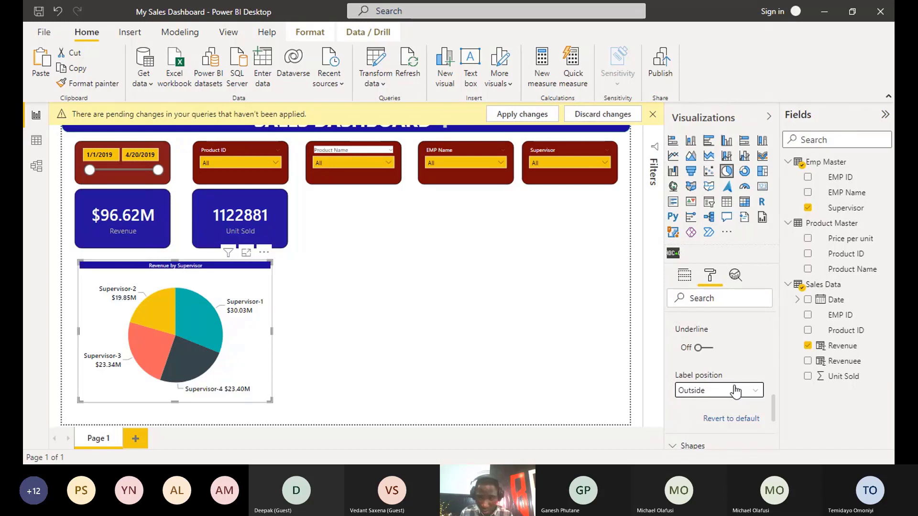
scroll(735, 391, up, 5)
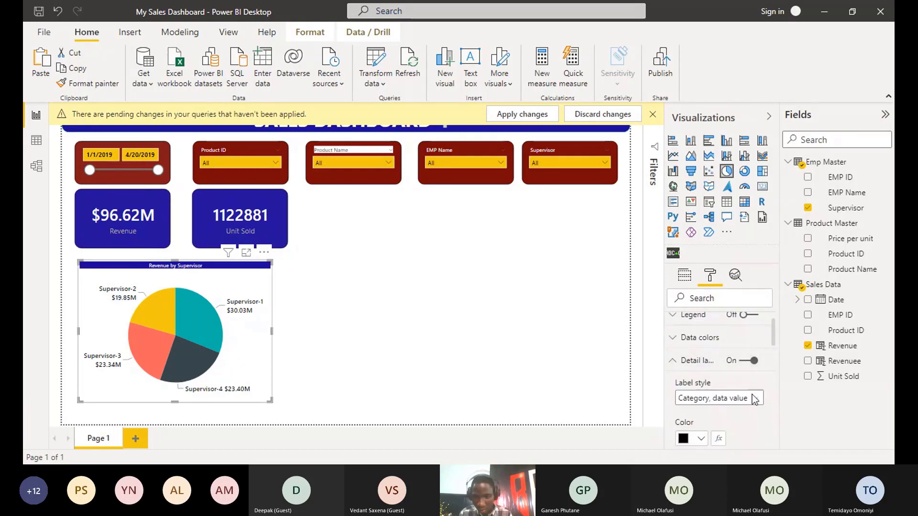
click(673, 361)
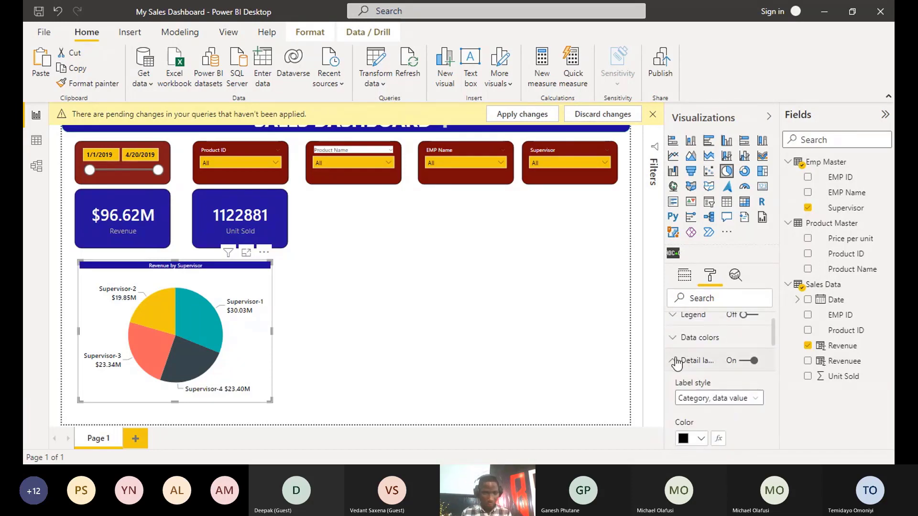
Add an empty treemap visual beside the Revenue by Supervisor pie chart and widen it to nearly the pie chart's width
click(405, 318)
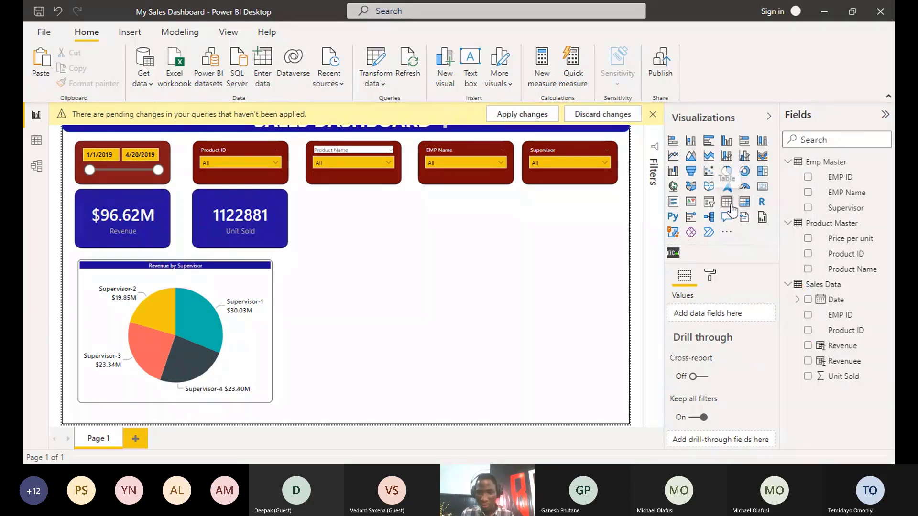
click(762, 170)
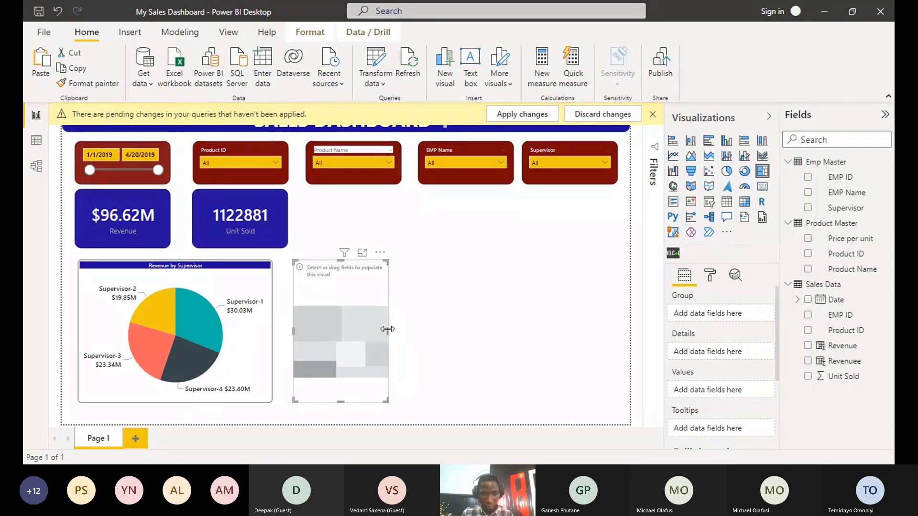
drag(387, 329, 459, 330)
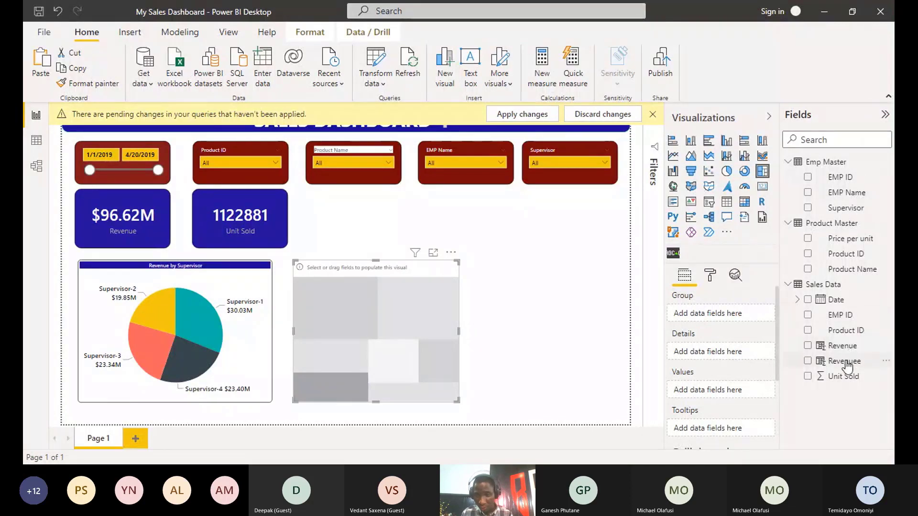
Populate the empty treemap with Revenue as the values and EMP Name as the group
drag(840, 350, 763, 390)
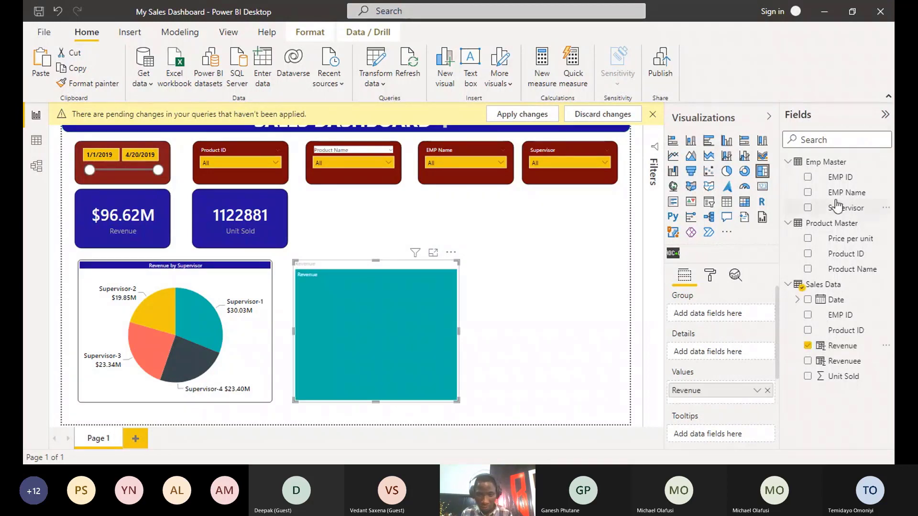
drag(845, 193, 724, 316)
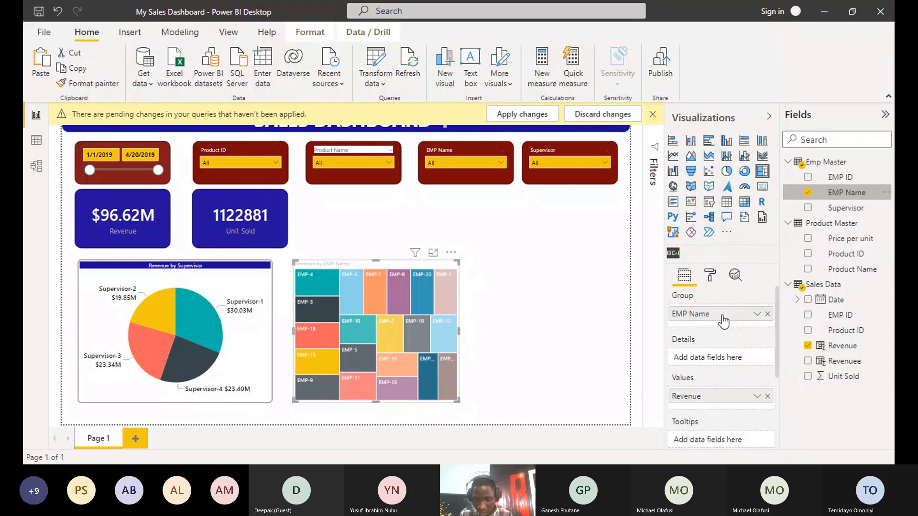
Format the treemap's title with a white font, dark blue background and centred alignment
click(711, 276)
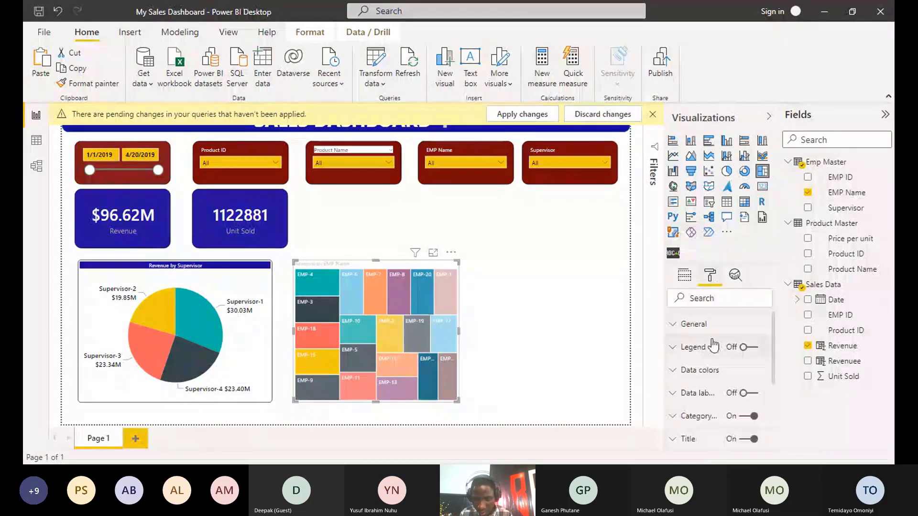
scroll(692, 387, down, 2)
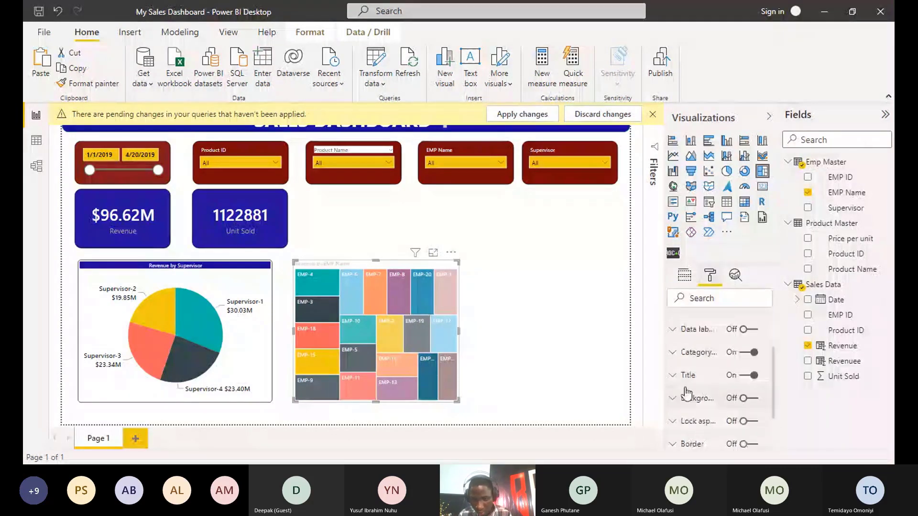
click(688, 375)
scroll(705, 398, down, 1)
scroll(705, 398, down, 2)
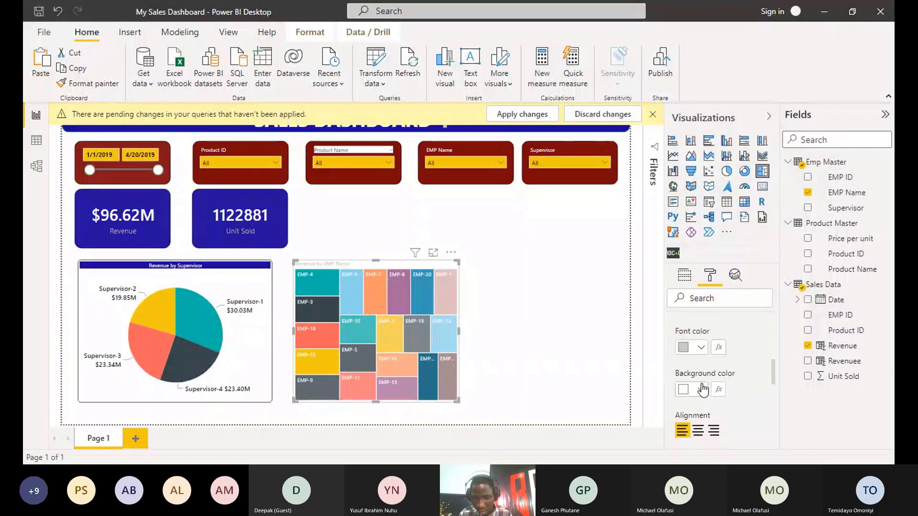
click(702, 348)
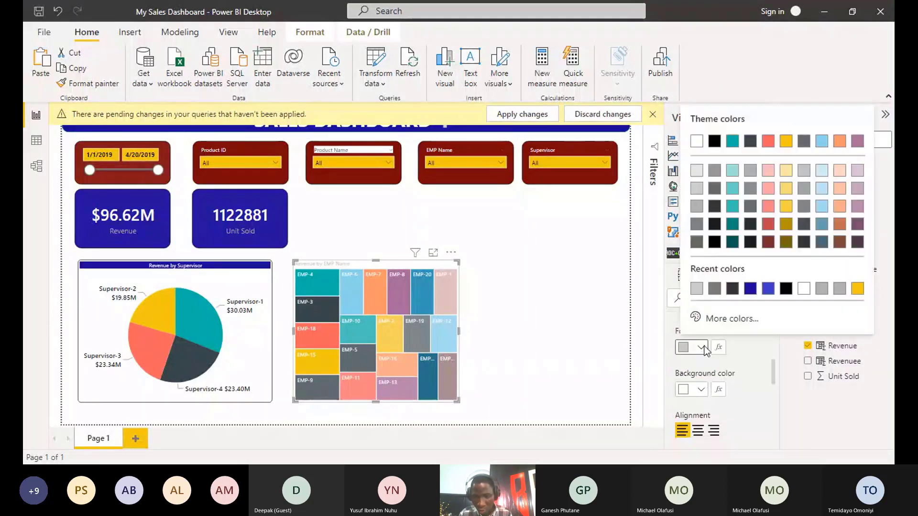
click(802, 289)
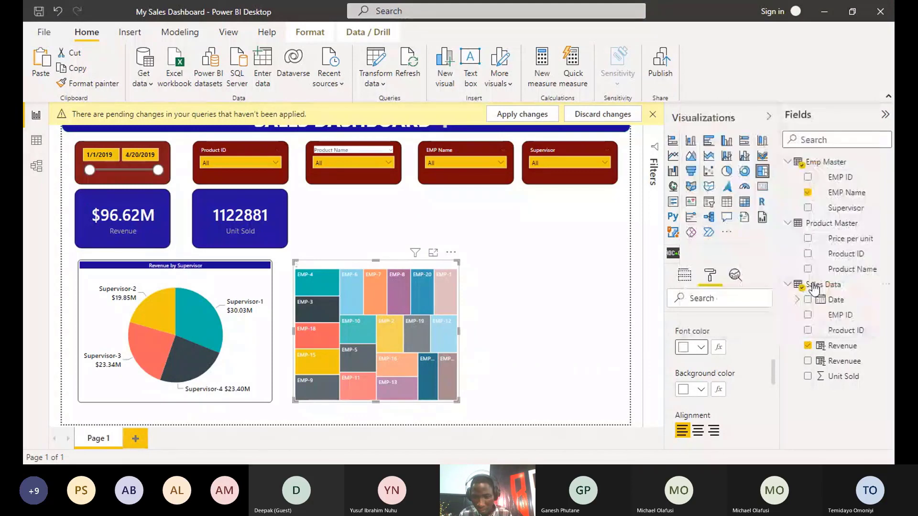
click(698, 391)
click(760, 300)
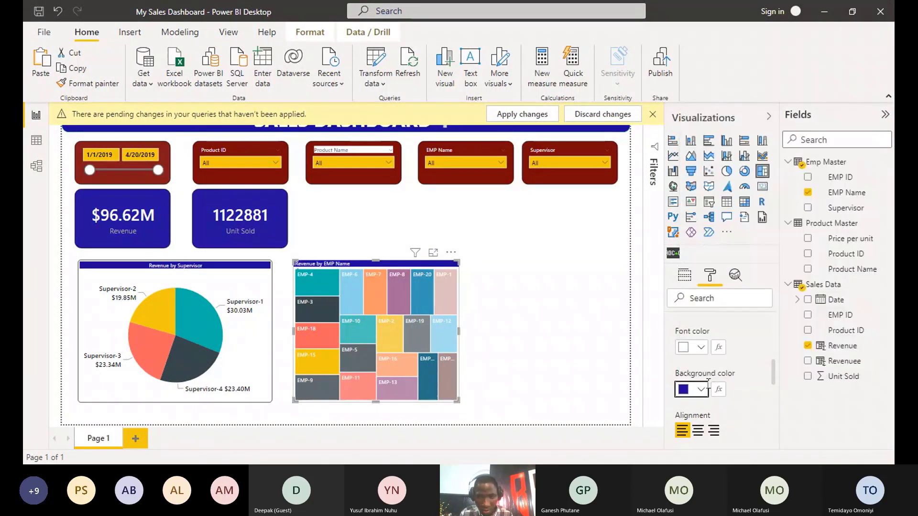
click(698, 431)
Set the treemap title's text size to 10 pt and its font family to Segoe UI Semibold
scroll(714, 404, down, 2)
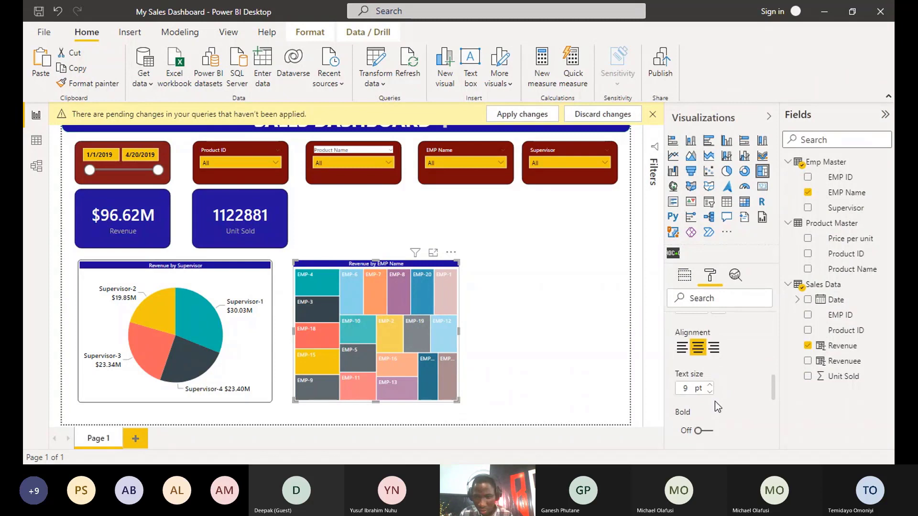
scroll(715, 401, down, 4)
scroll(710, 346, up, 3)
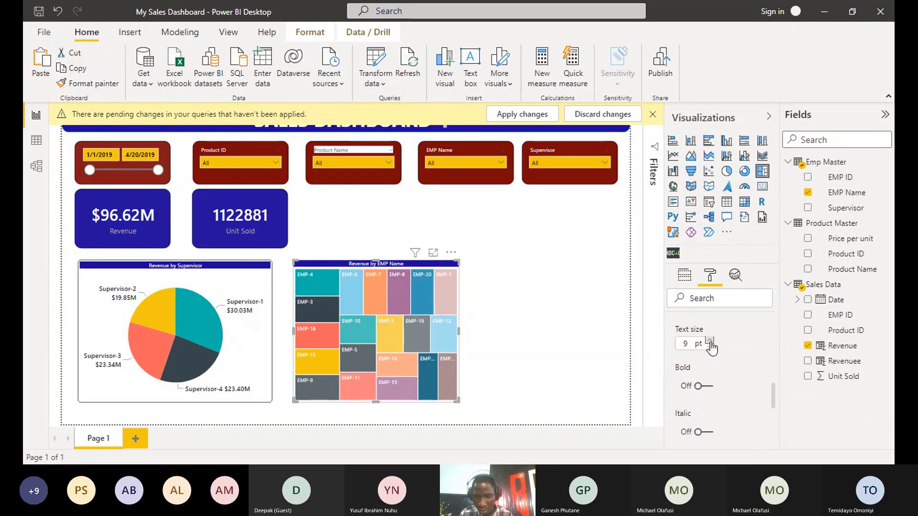
double_click(709, 341)
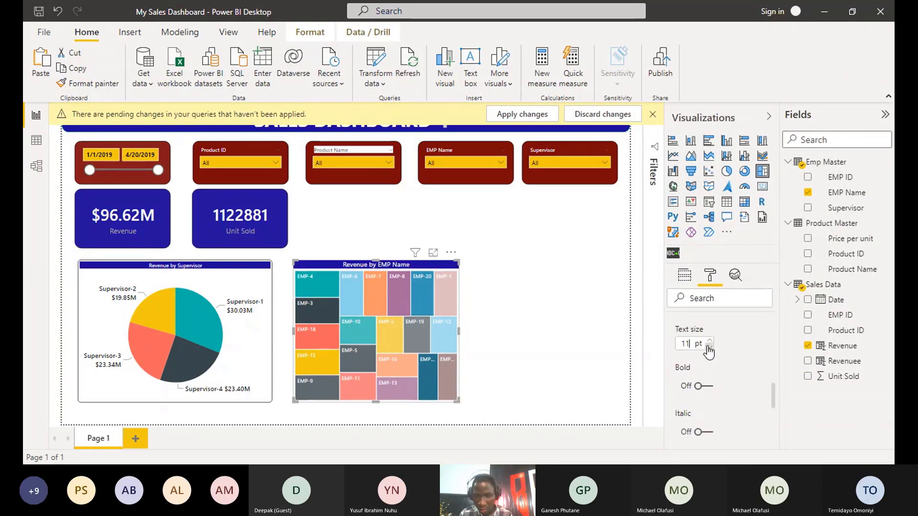
click(710, 348)
scroll(710, 352, down, 1)
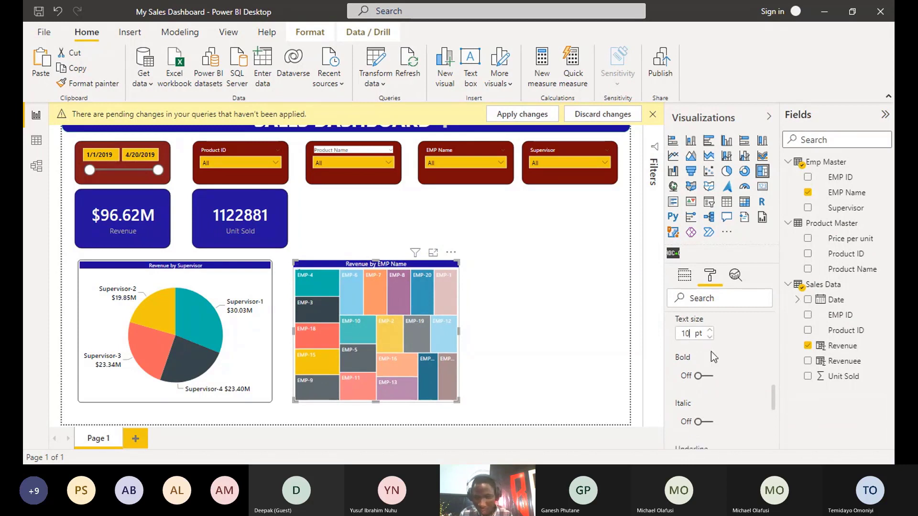
scroll(709, 382, down, 5)
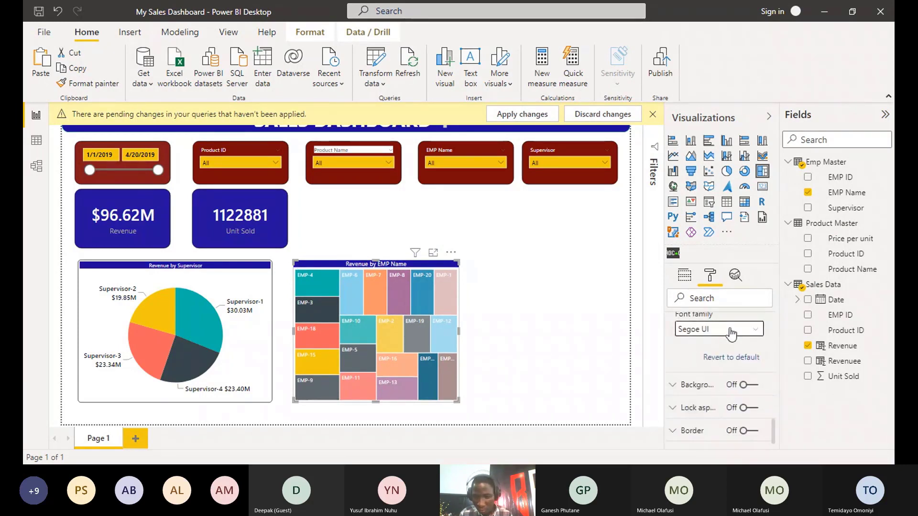
click(731, 329)
scroll(728, 239, down, 4)
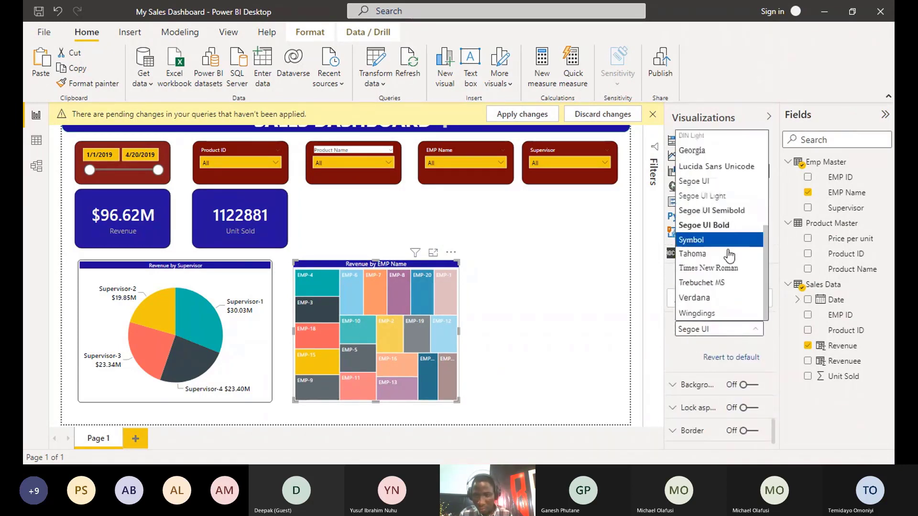
click(725, 211)
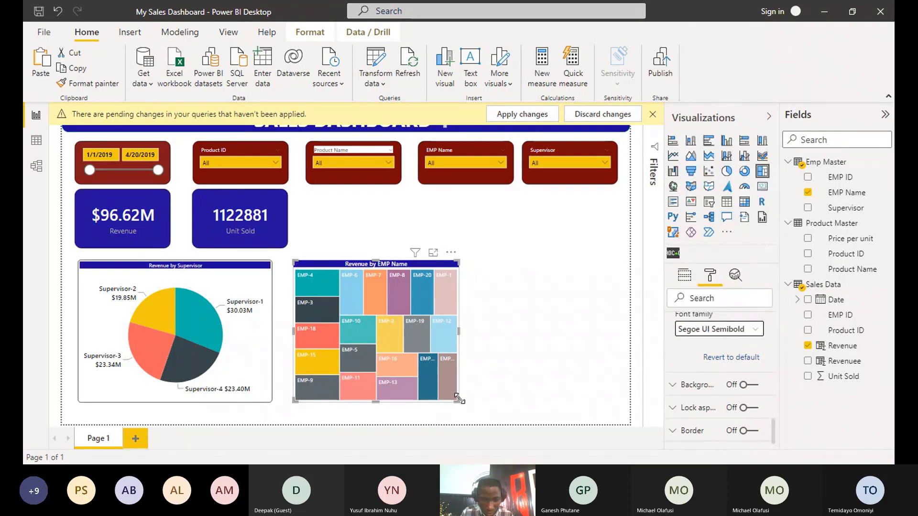
Widen the Revenue by EMP Name treemap and shift it slightly closer to the pie chart
drag(460, 399, 497, 401)
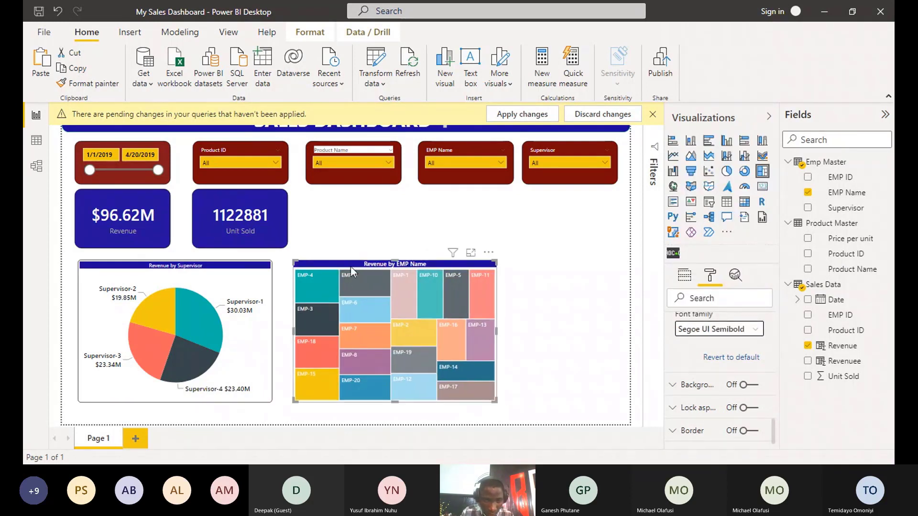
mouse_move(351, 266)
mouse_down()
mouse_move(339, 262)
mouse_move(347, 265)
mouse_up()
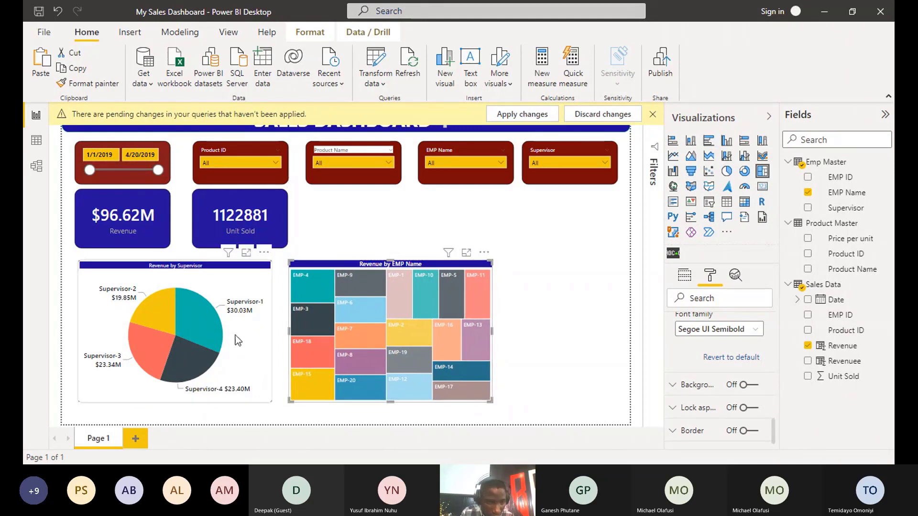
click(269, 276)
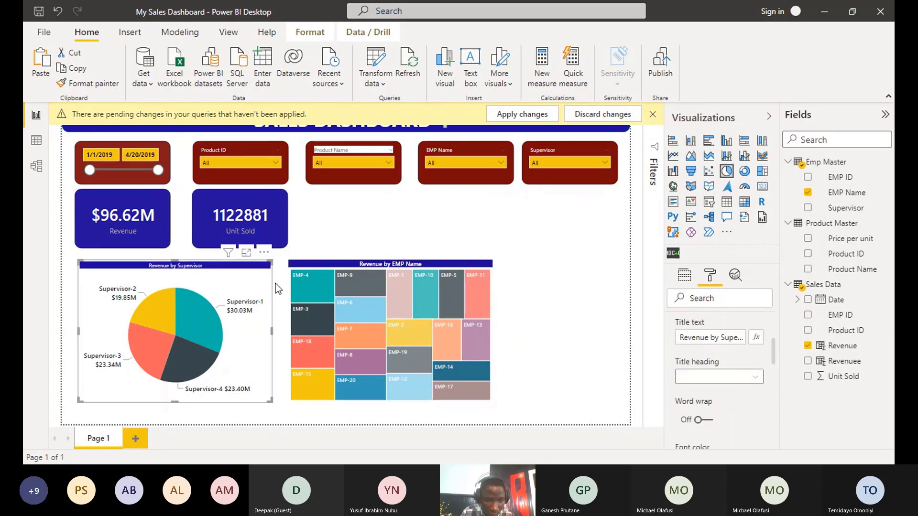
click(487, 397)
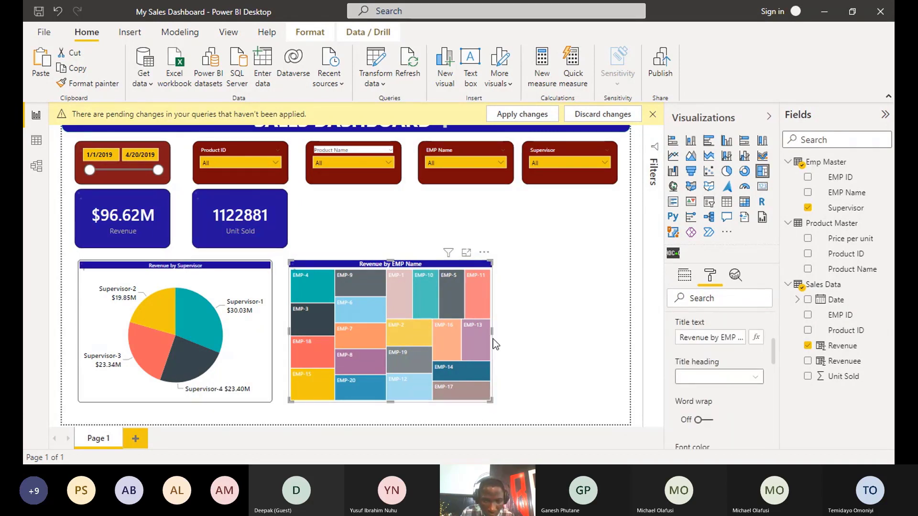
drag(490, 400, 492, 404)
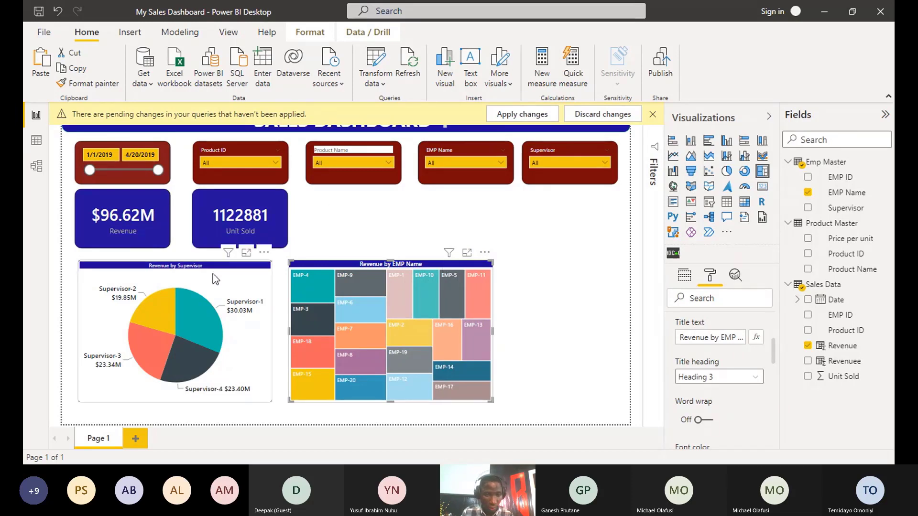
Align the pie chart with the Revenue card's left edge, lower the treemap level with it, and dismiss the pending-changes notice
mouse_move(213, 274)
mouse_down()
mouse_move(225, 273)
mouse_move(213, 272)
mouse_up()
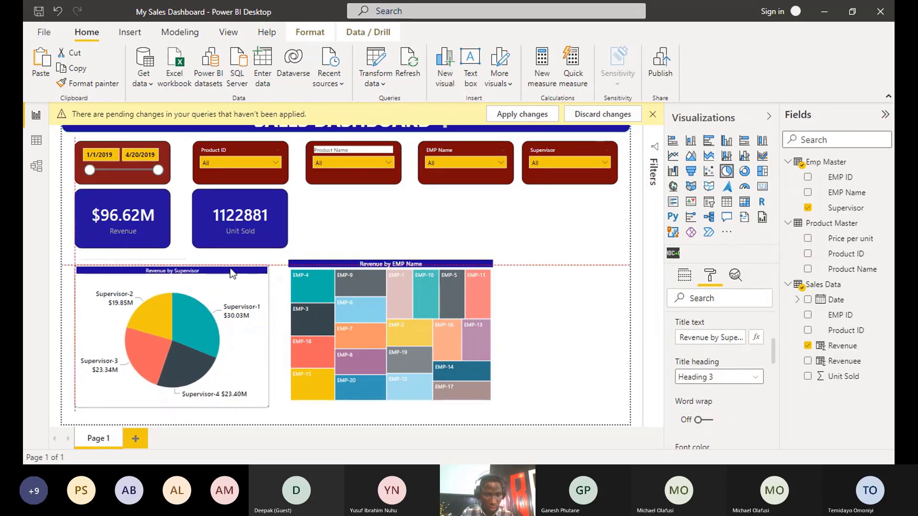
drag(336, 259, 335, 267)
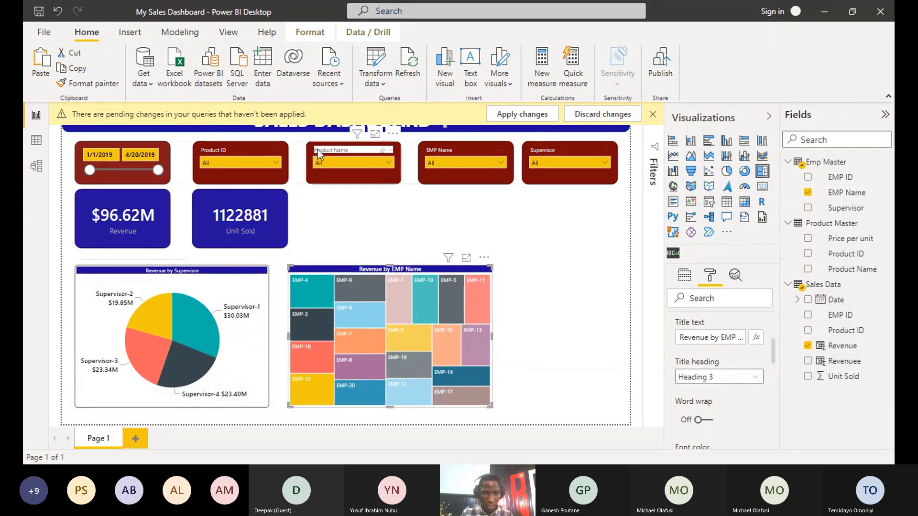
click(652, 116)
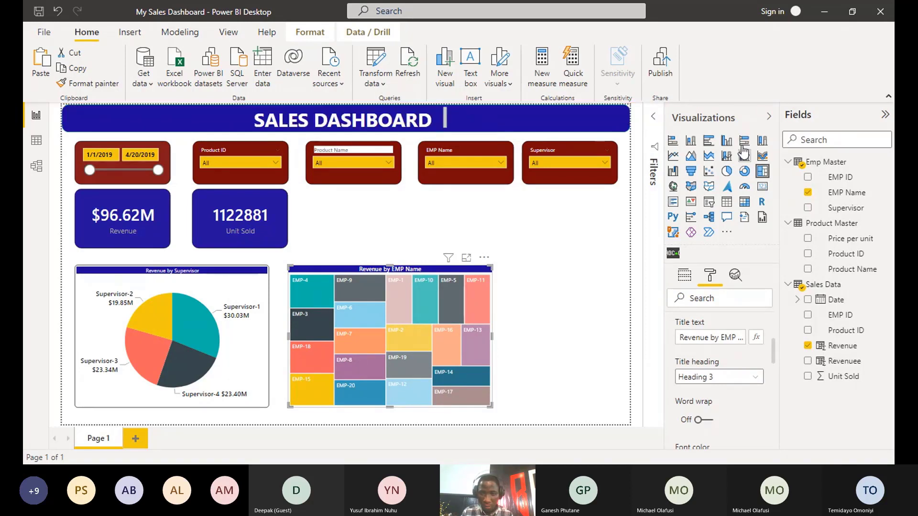
click(560, 210)
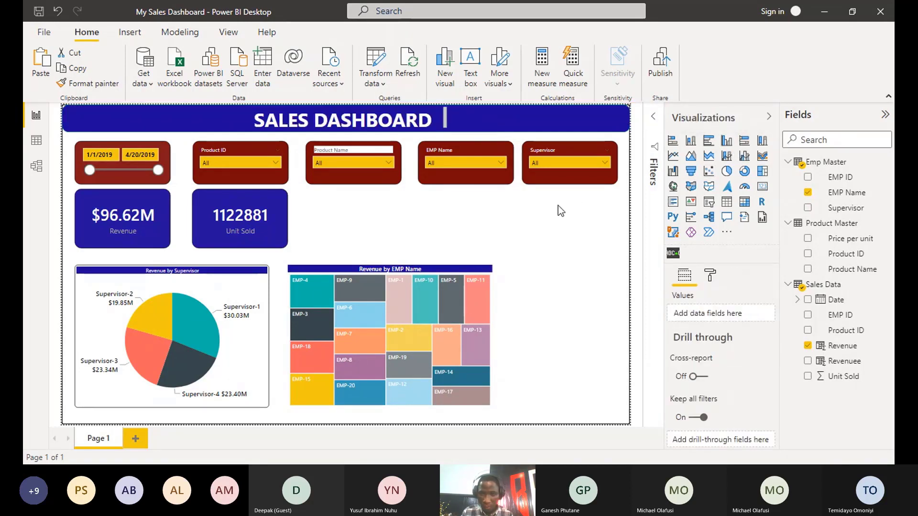
click(692, 161)
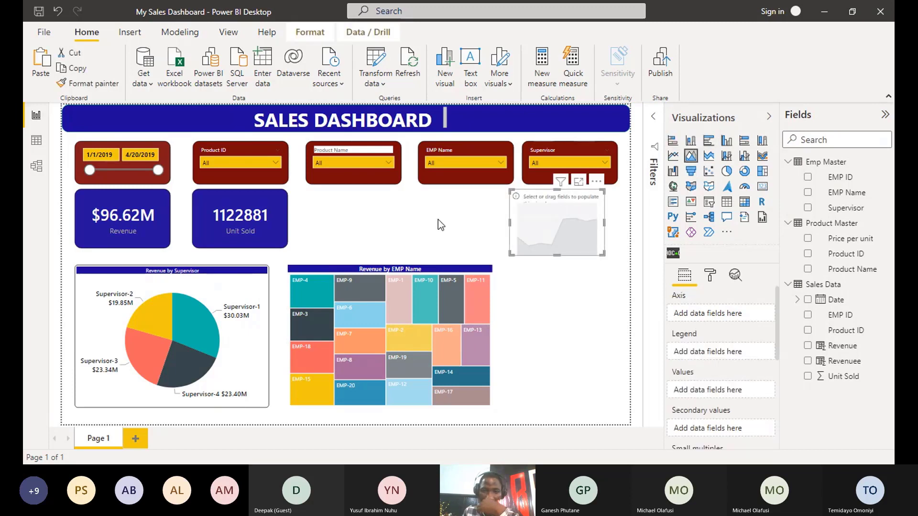
drag(438, 220, 377, 203)
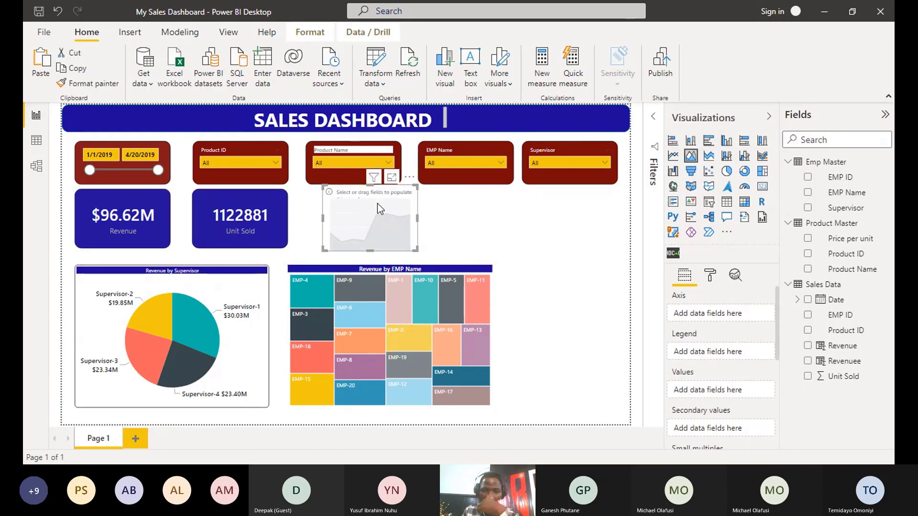
click(410, 177)
click(437, 190)
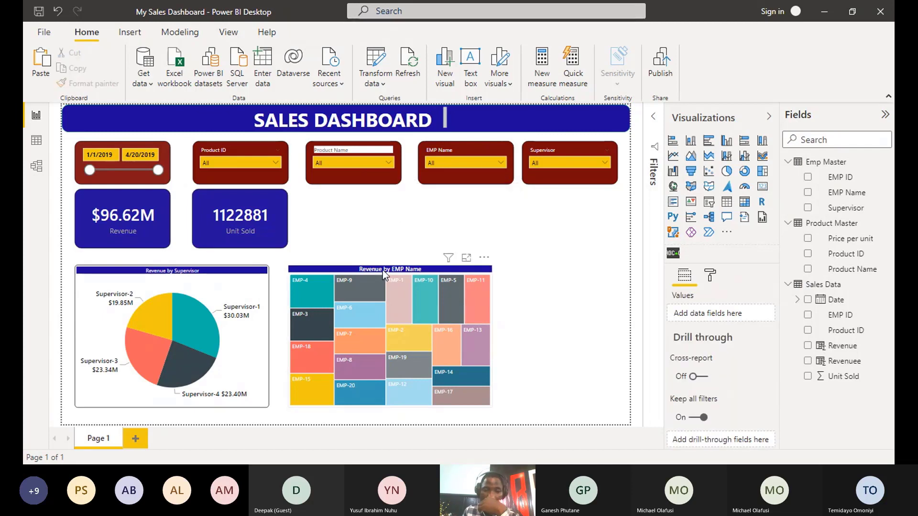
Move the treemap up below the Product Name slicer, aligned with its left edge, and give it a border with a 10 px radius
drag(391, 272, 401, 201)
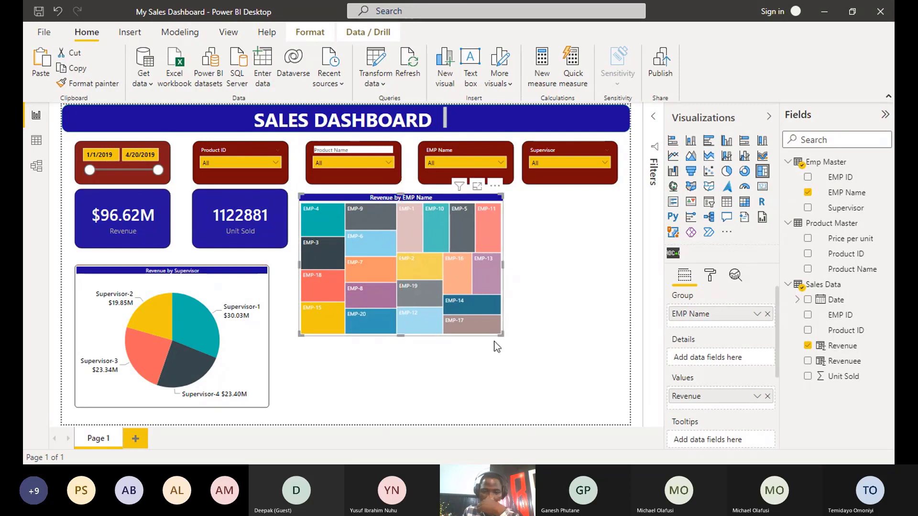
click(710, 275)
scroll(688, 369, down, 2)
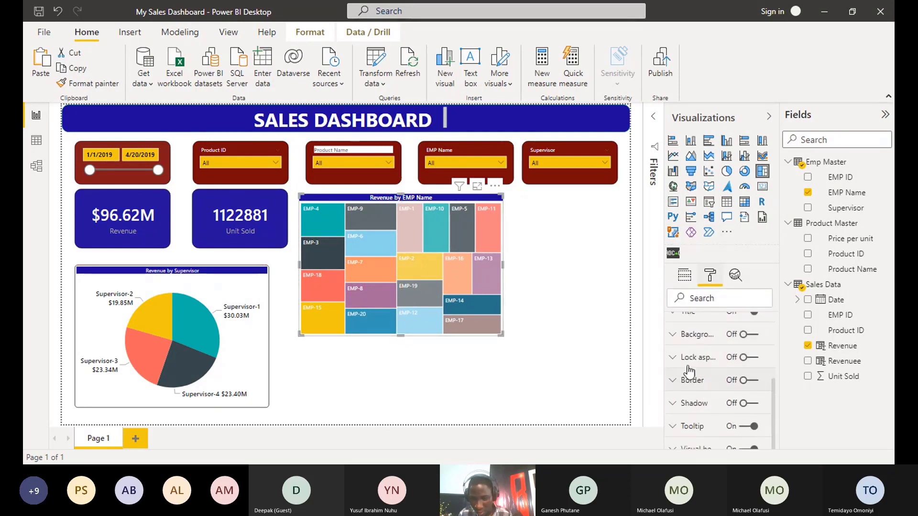
click(751, 379)
click(698, 383)
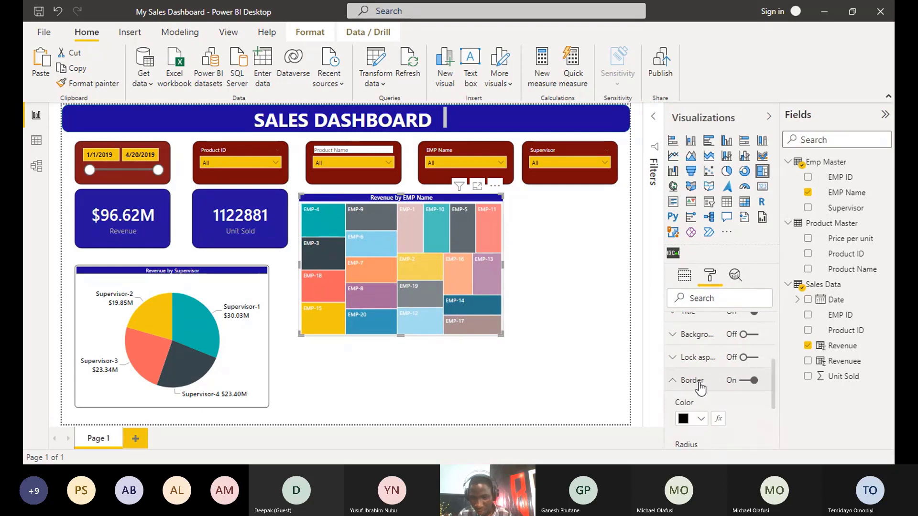
scroll(700, 388, down, 3)
drag(718, 337, 730, 338)
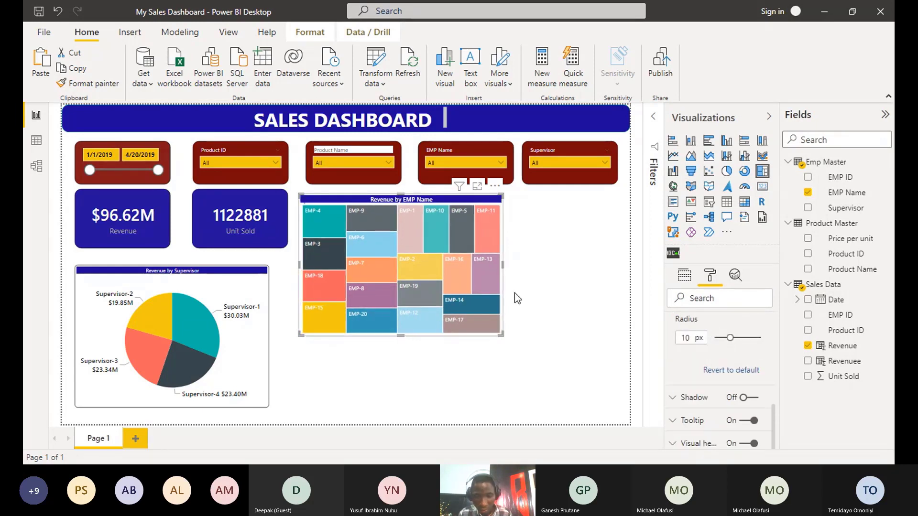
click(523, 343)
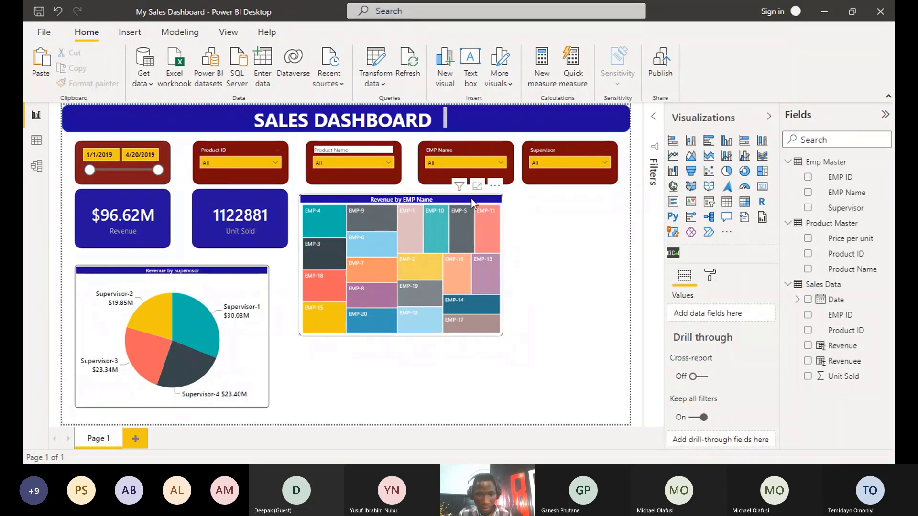
drag(464, 195, 472, 190)
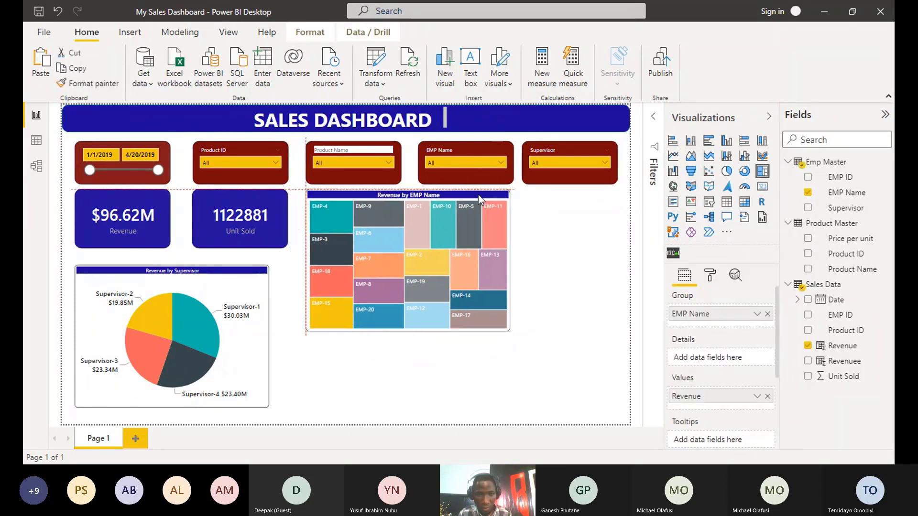
Add a clustered bar chart beside the treemap, stretch it down level with the pie chart's lower edge, and nudge the treemap away from it
click(539, 222)
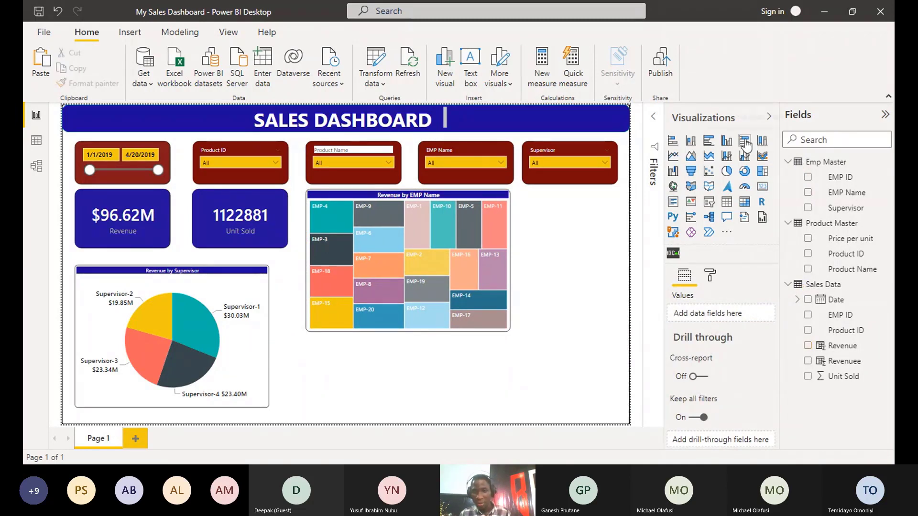
click(710, 141)
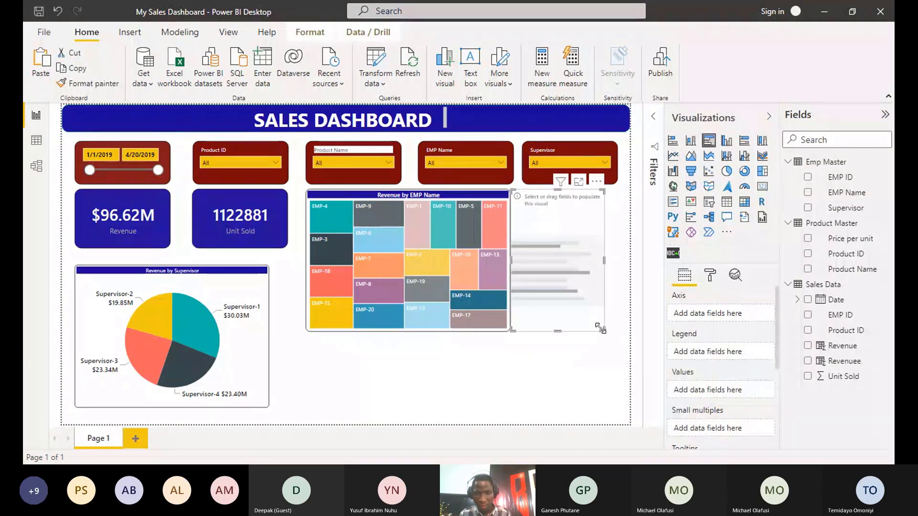
drag(605, 329, 625, 404)
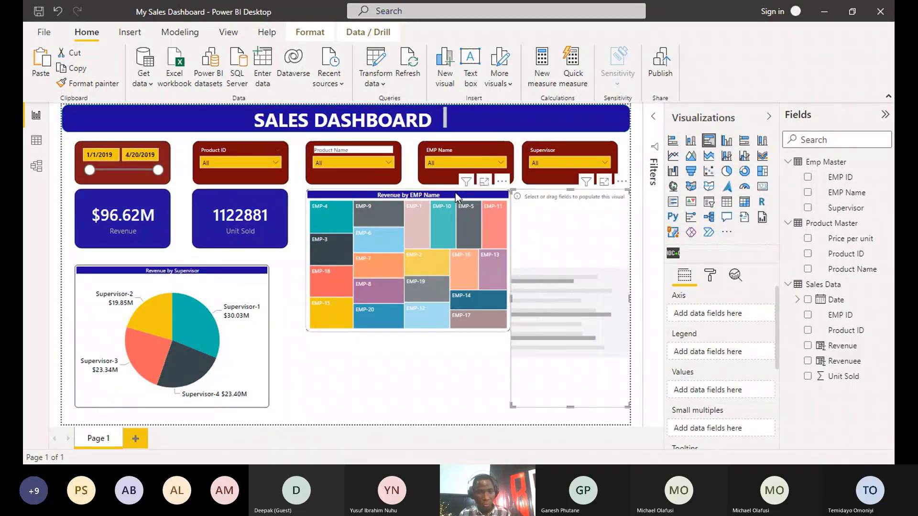
drag(456, 197, 443, 191)
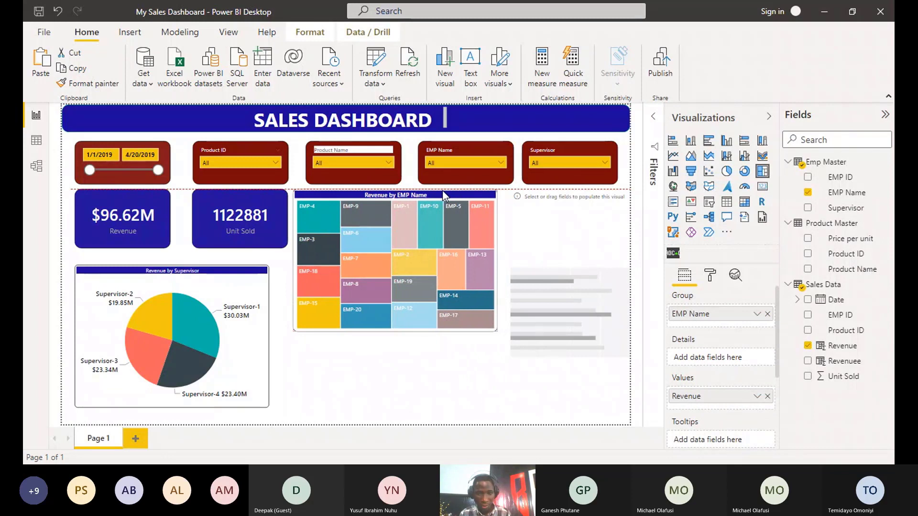
Plot Revenue by Product Name in the new bar chart, with Revenue as the values and Product Name on the axis
click(539, 205)
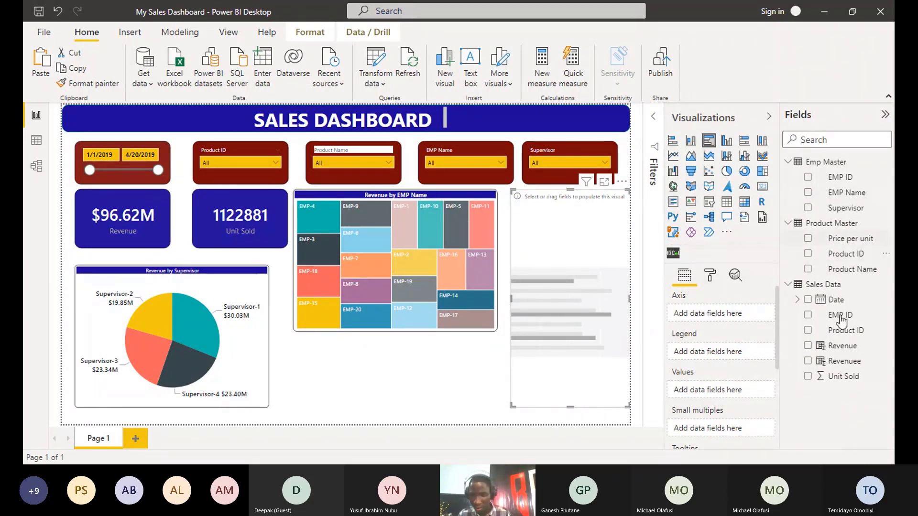
drag(842, 345, 734, 389)
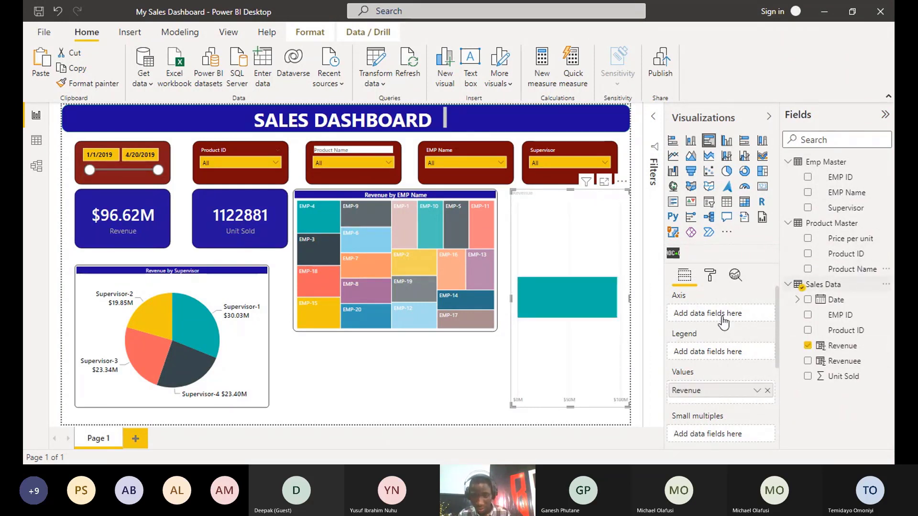
drag(723, 323, 722, 316)
Set the default data color of the Revenue by Product Name bars to the recently used yellow
click(709, 276)
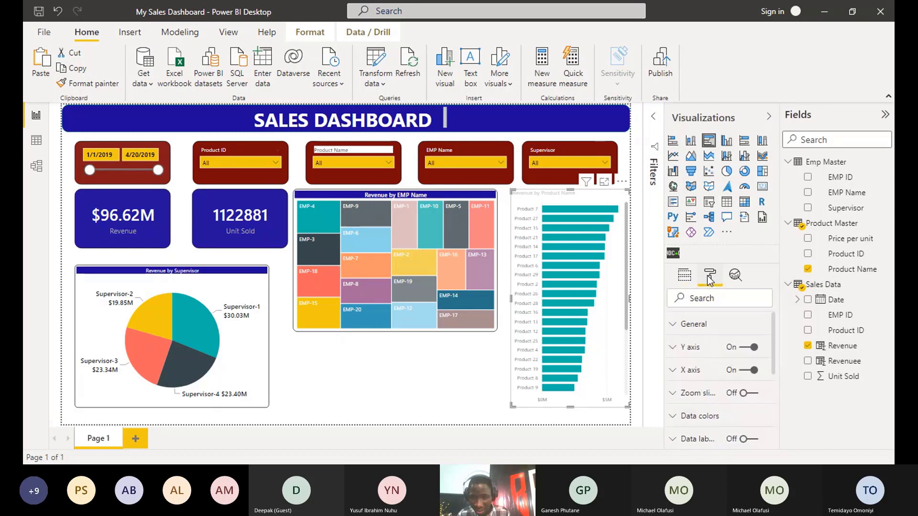
click(696, 353)
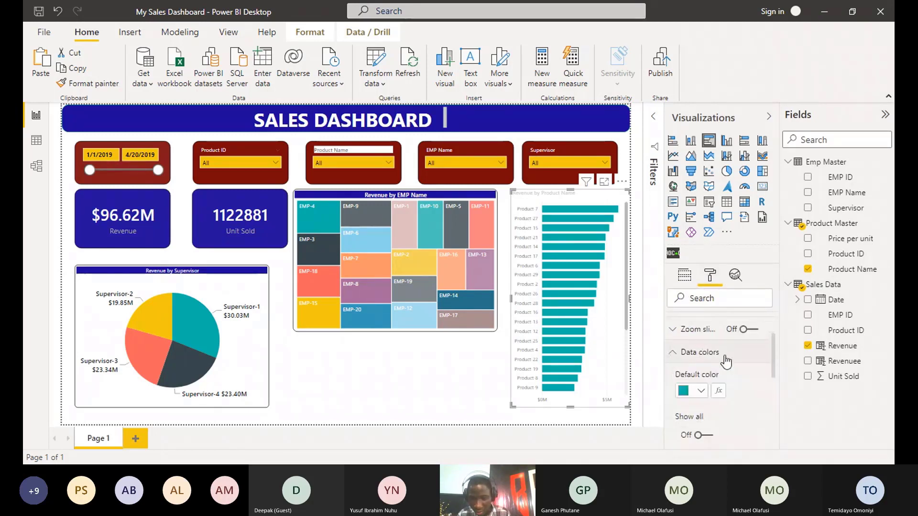
scroll(699, 376, down, 1)
click(700, 326)
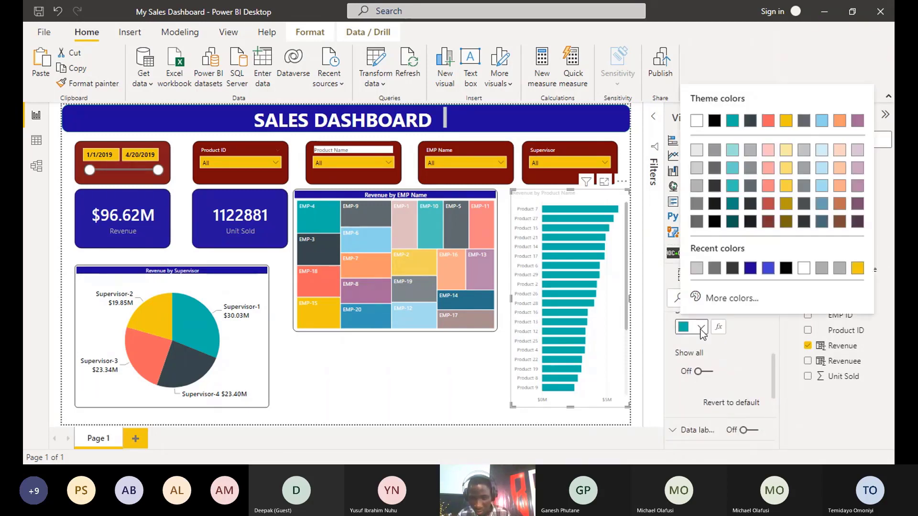
click(857, 268)
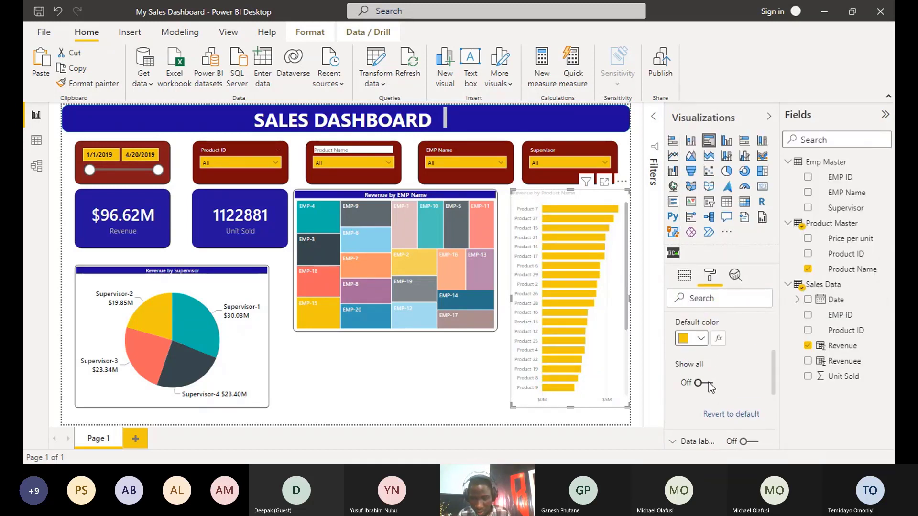
scroll(710, 388, up, 1)
click(721, 351)
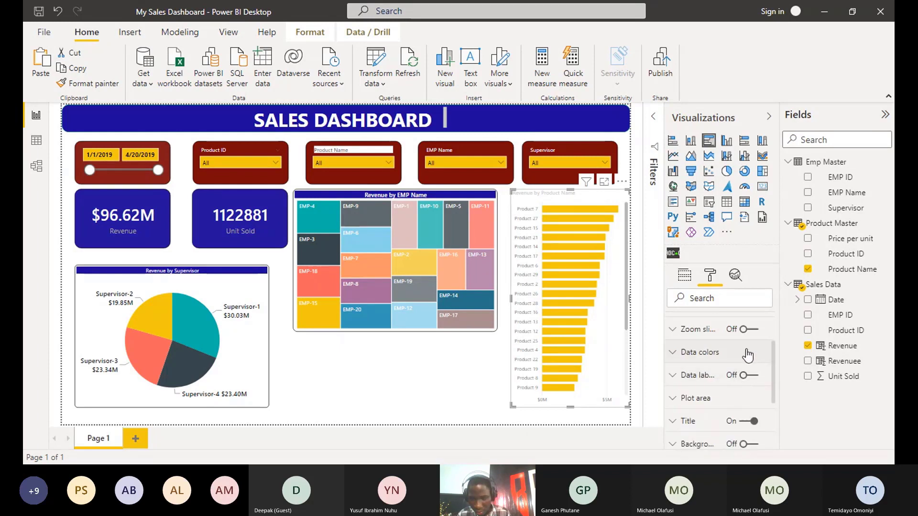
Turn on data labels for the bar chart and make their color black
click(750, 375)
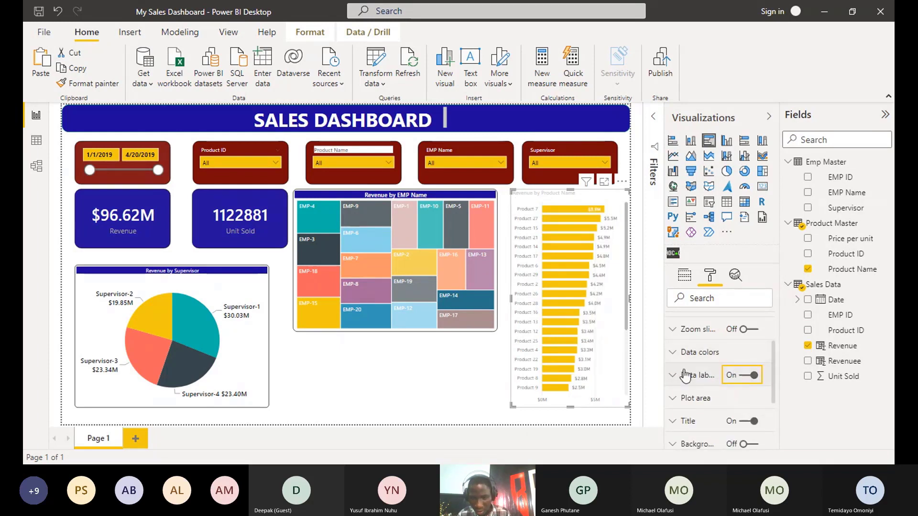
click(709, 376)
scroll(708, 378, down, 1)
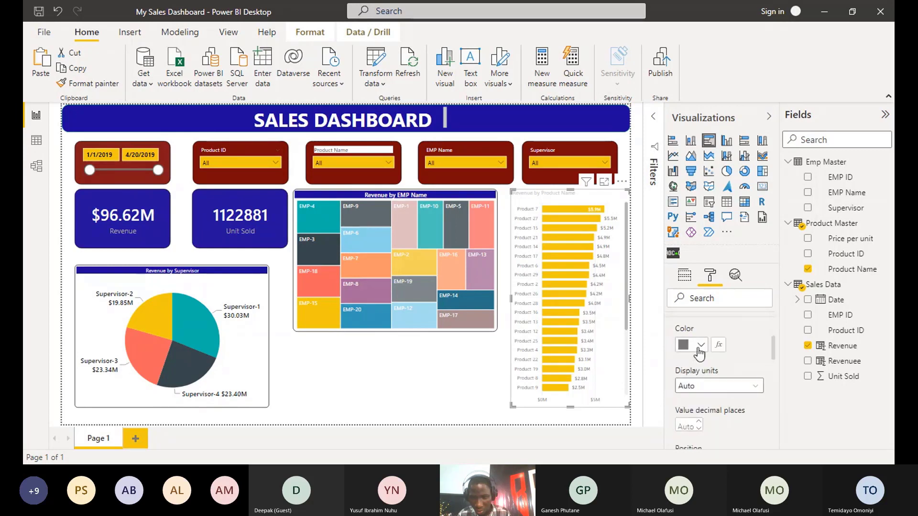
click(690, 344)
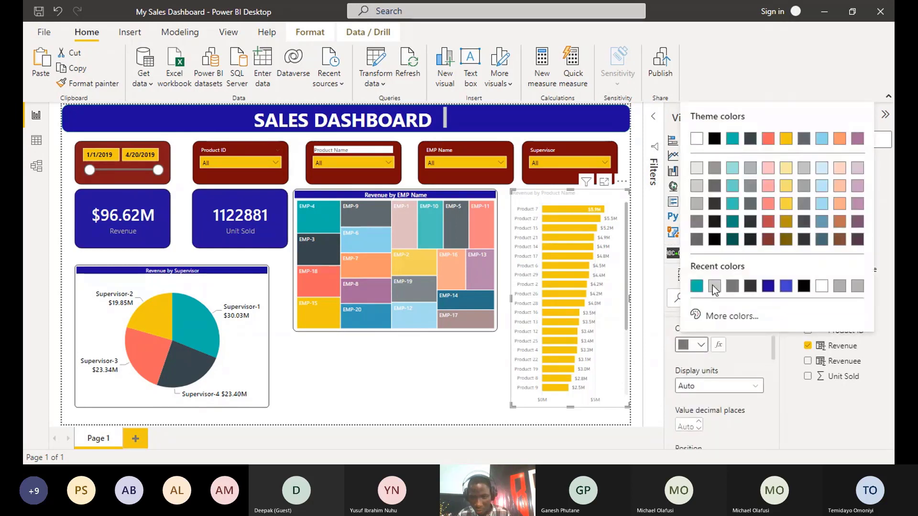
click(805, 286)
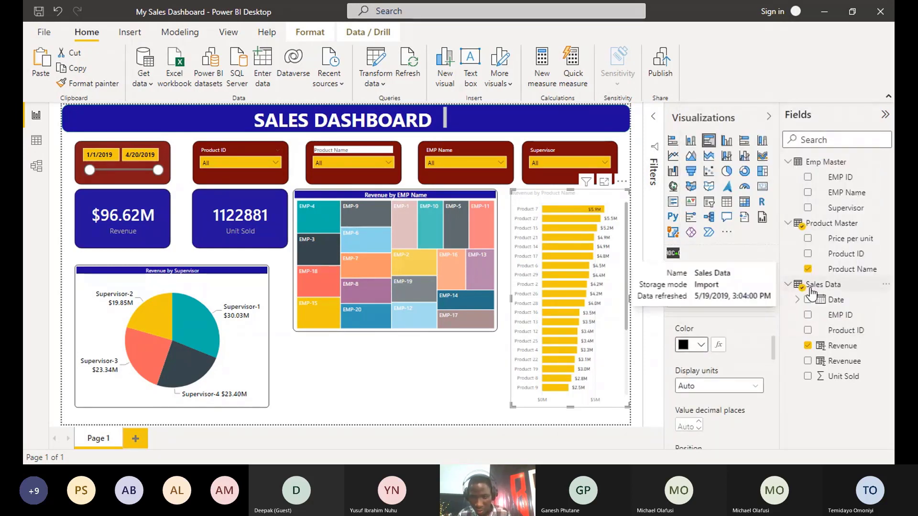
Try Thousands as the data labels' display units, then settle on Millions
click(754, 386)
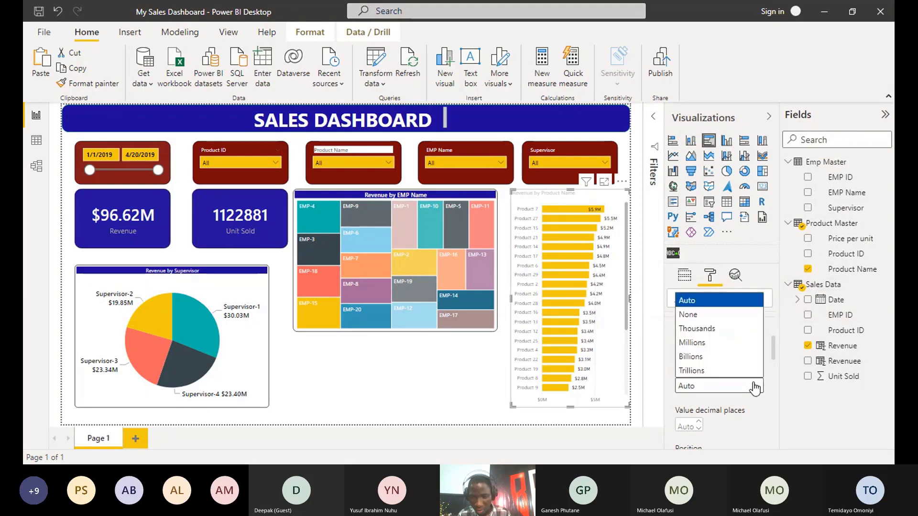
click(705, 330)
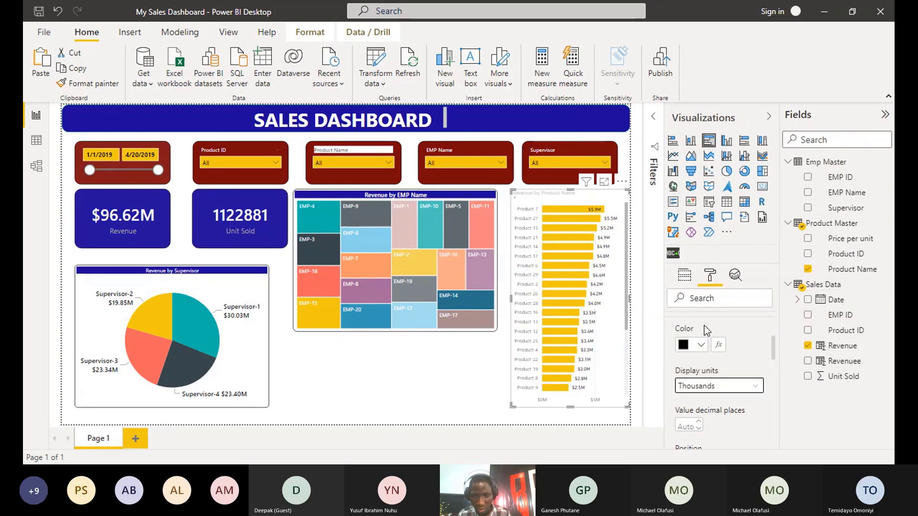
click(754, 388)
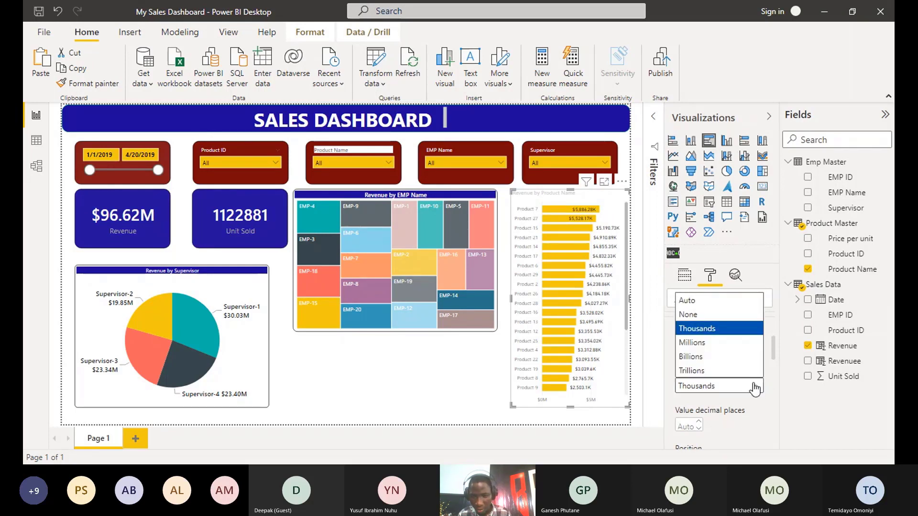
click(695, 342)
Set the font family of the bar chart's data labels to Segoe UI Semibold
scroll(717, 383, down, 3)
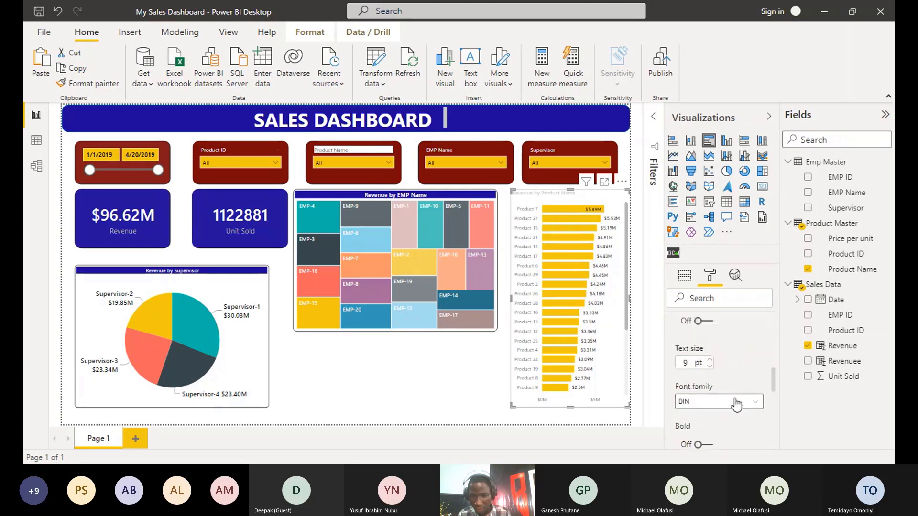
click(735, 399)
scroll(712, 322, down, 3)
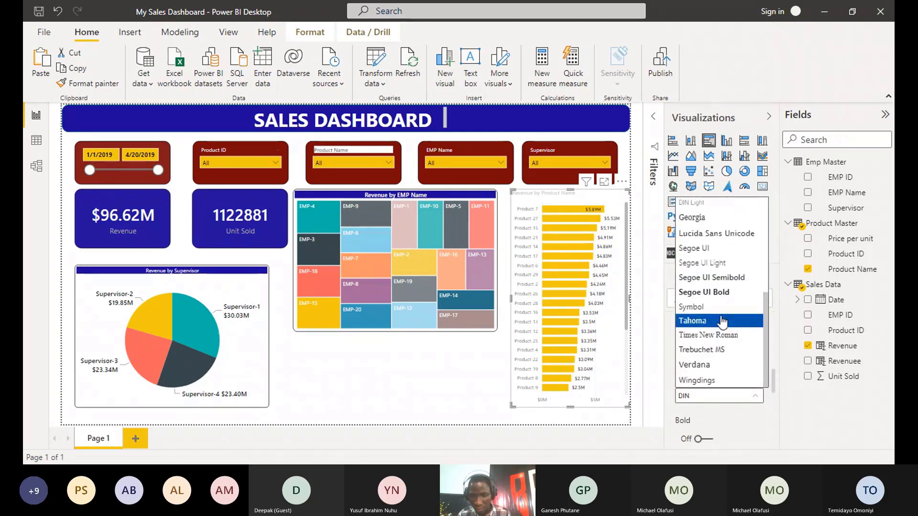
click(724, 287)
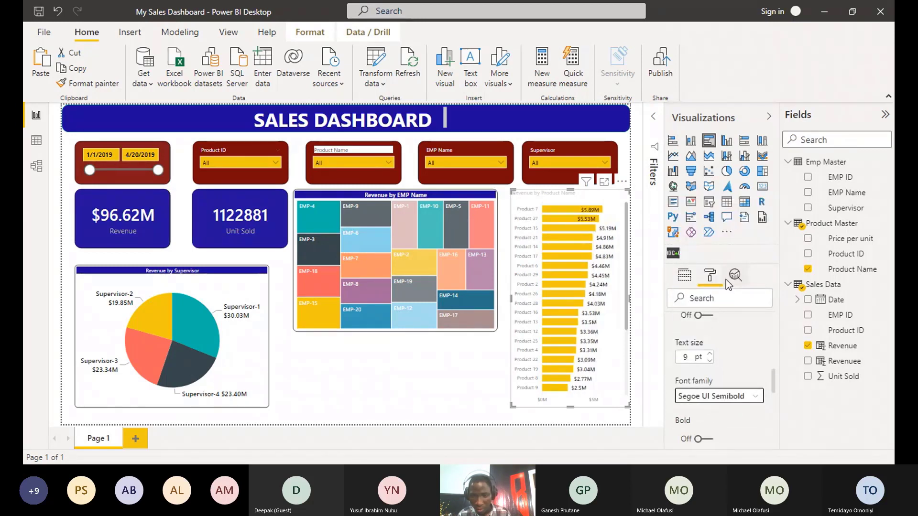
scroll(698, 388, down, 5)
scroll(699, 394, up, 2)
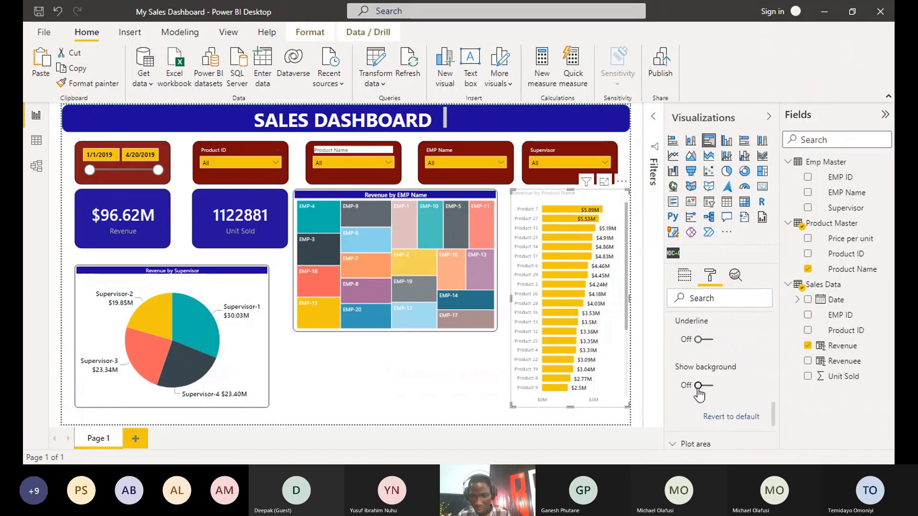
scroll(698, 386, up, 9)
scroll(688, 421, down, 1)
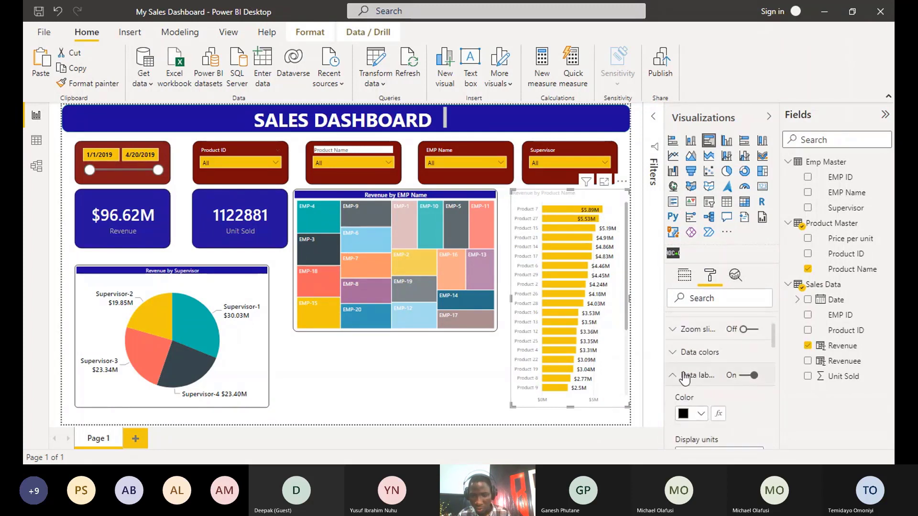
click(674, 375)
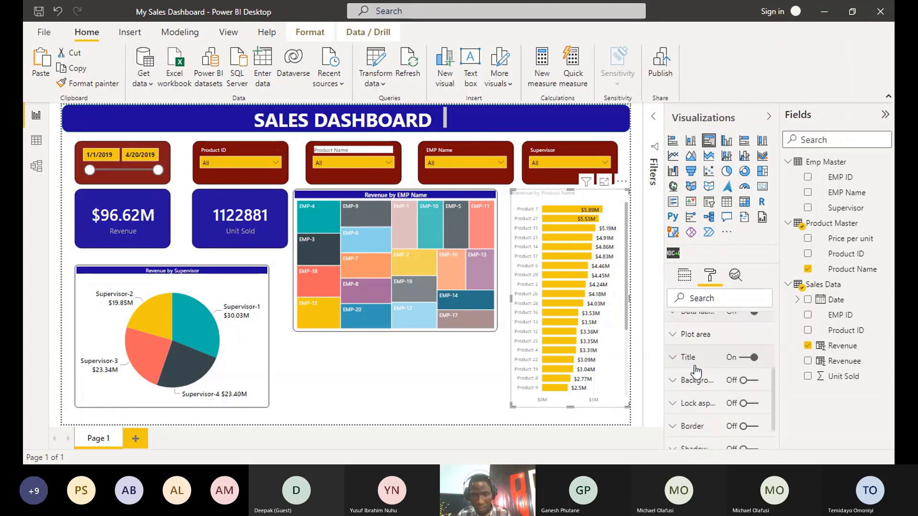
Give the bar chart's title a white font color and a dark blue background
scroll(676, 370, down, 1)
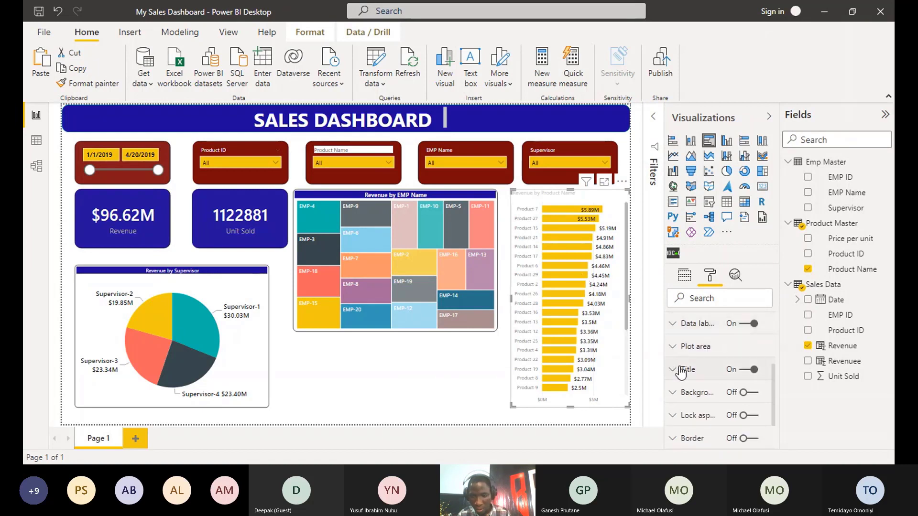
click(673, 370)
scroll(722, 380, down, 2)
scroll(712, 386, down, 2)
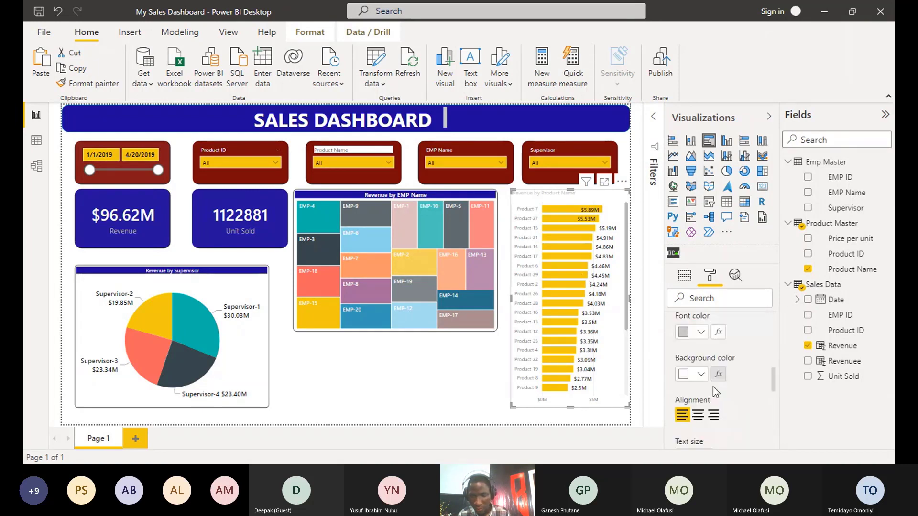
click(700, 342)
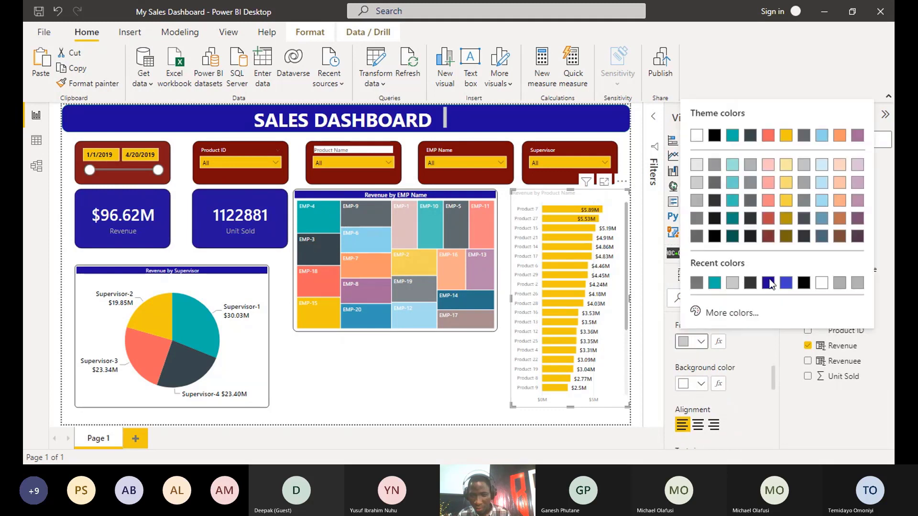
click(698, 383)
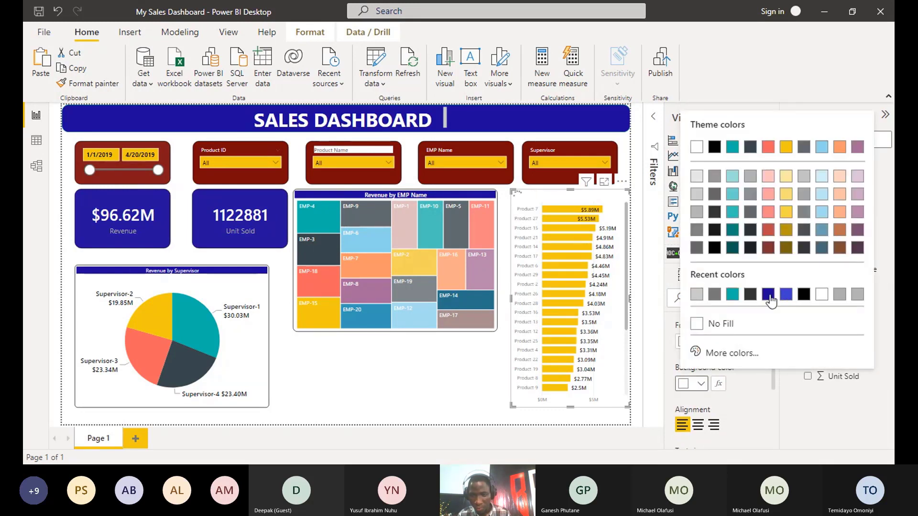
click(768, 296)
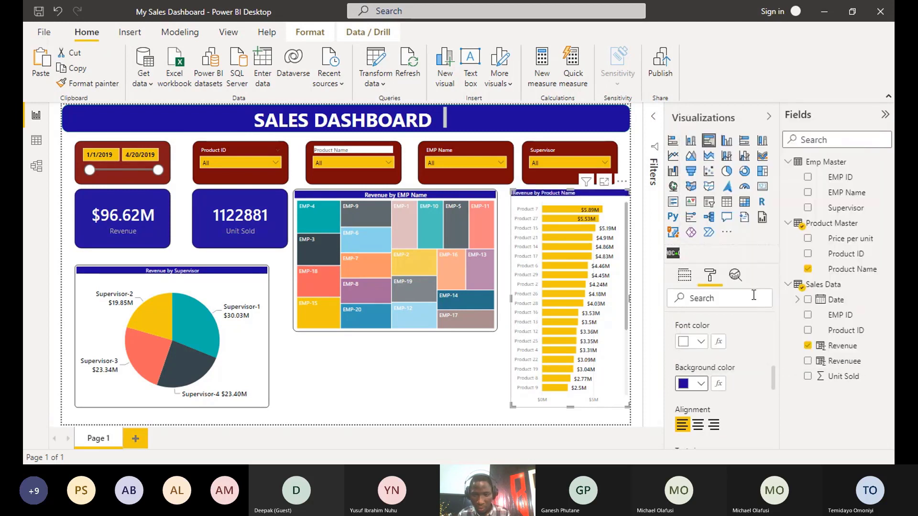
Examine the revenue of all products in the bar chart's focus mode and return to the report
click(601, 185)
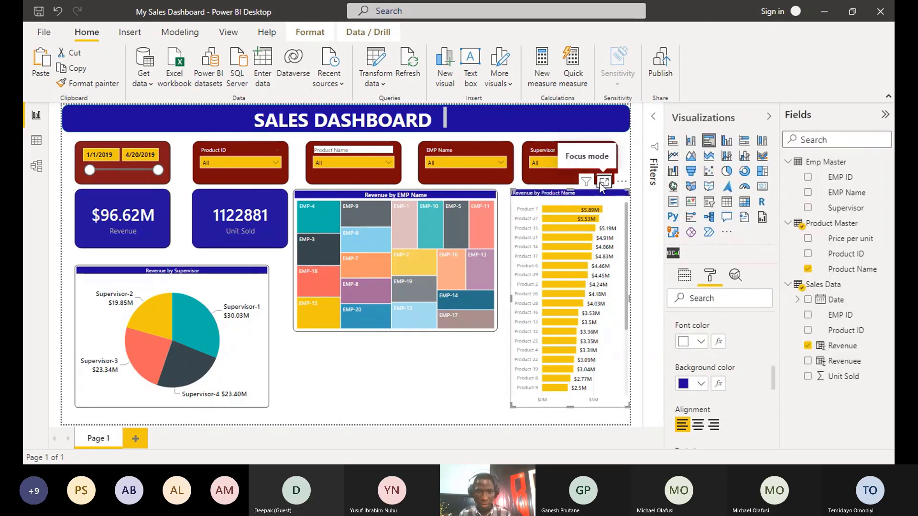
drag(639, 174, 649, 304)
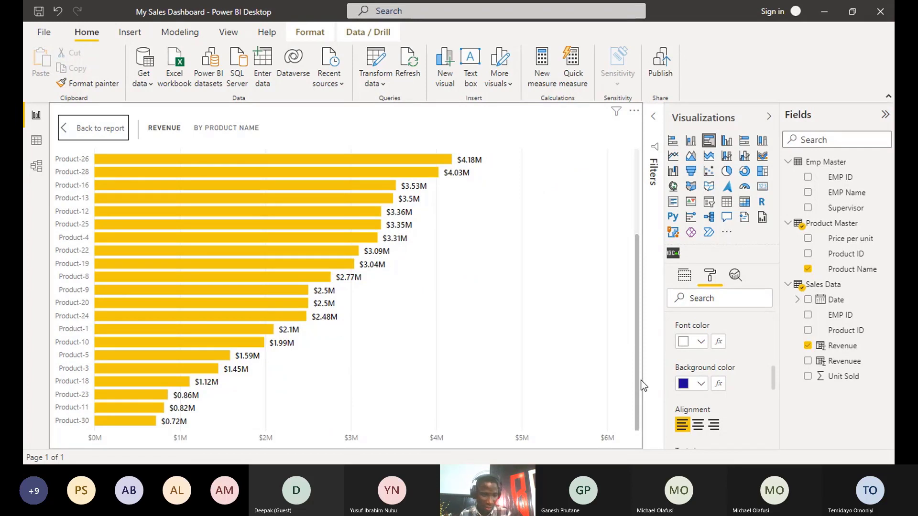
scroll(628, 228, up, 1)
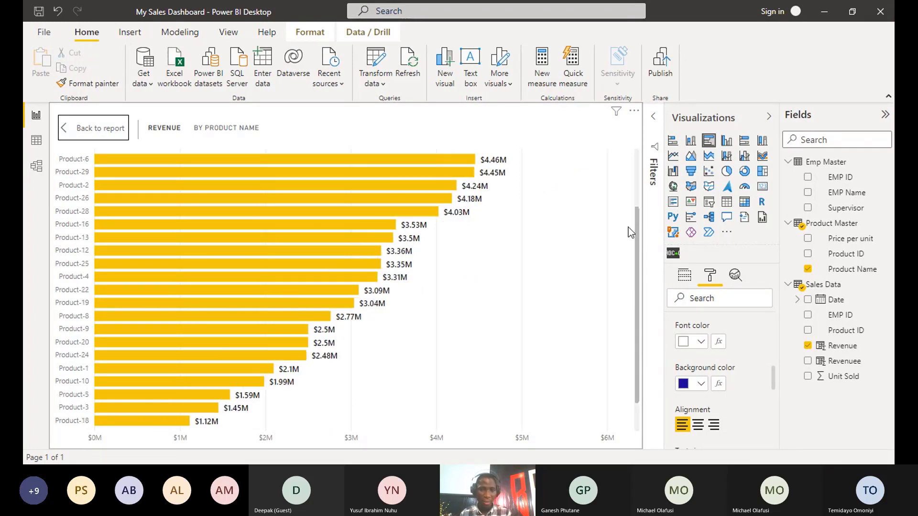
scroll(628, 227, up, 2)
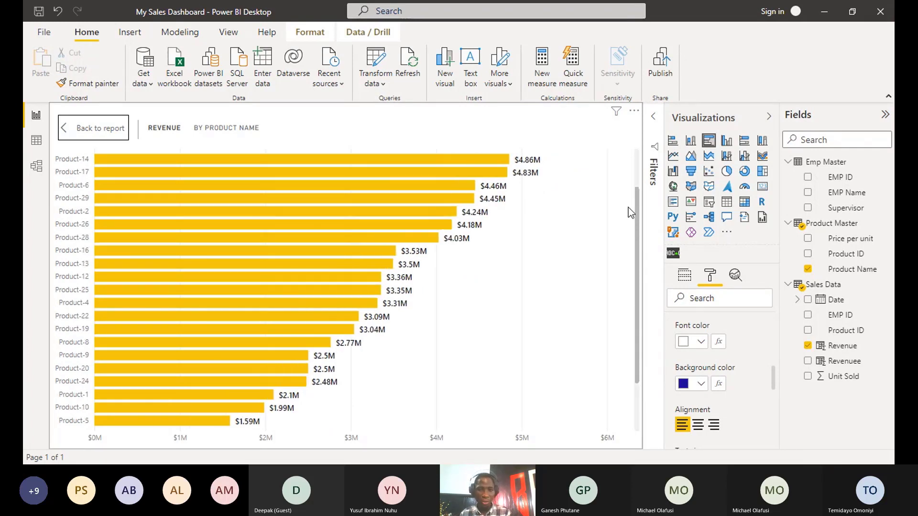
click(100, 132)
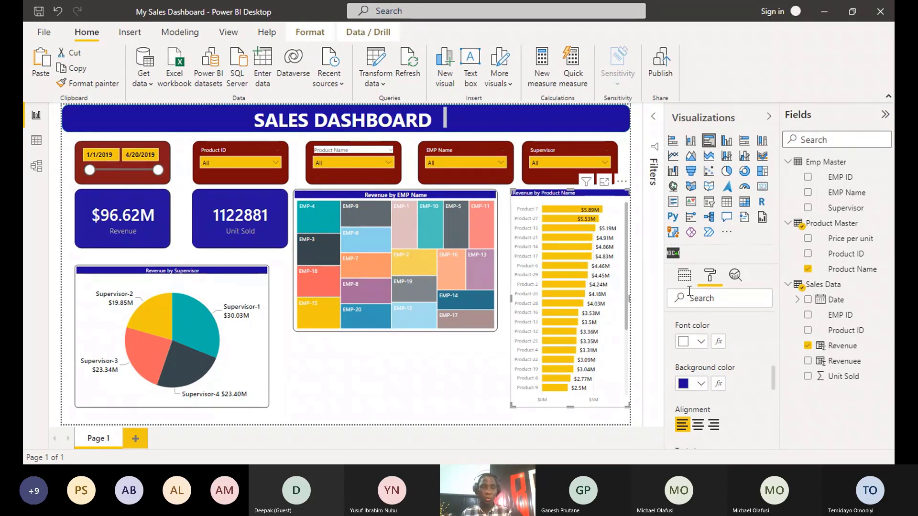
Convert the Revenue by Product Name bar chart into the imported scrolling-text custom visual
click(677, 258)
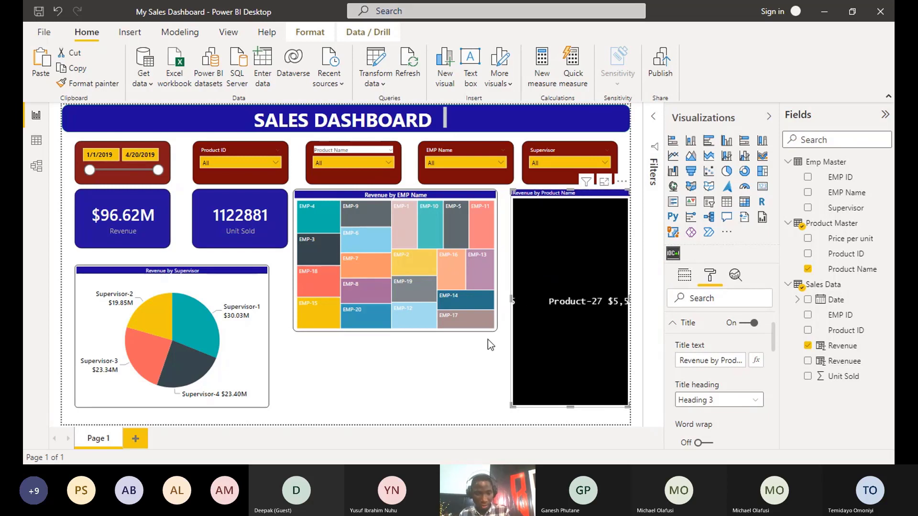
Undo the Revenue by Product Name bar chart's conversion into the scrolling-text visual
click(461, 367)
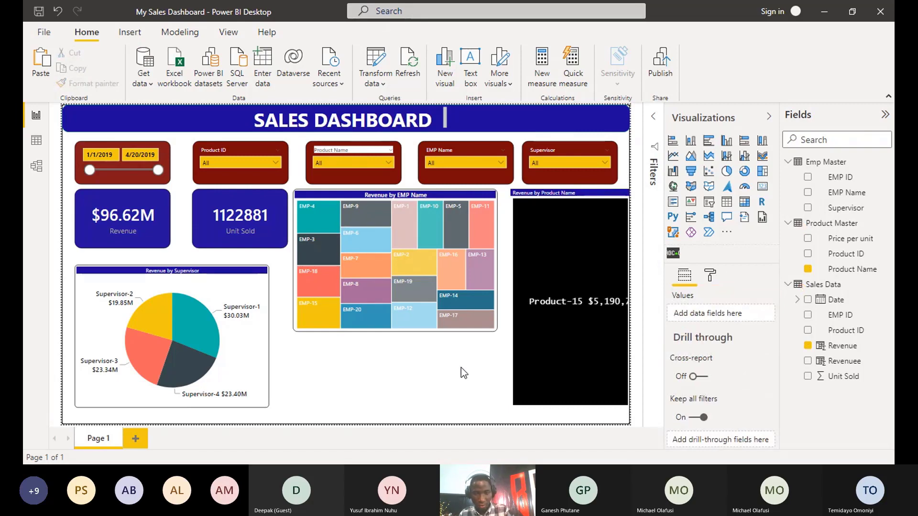
key(ctrl+z)
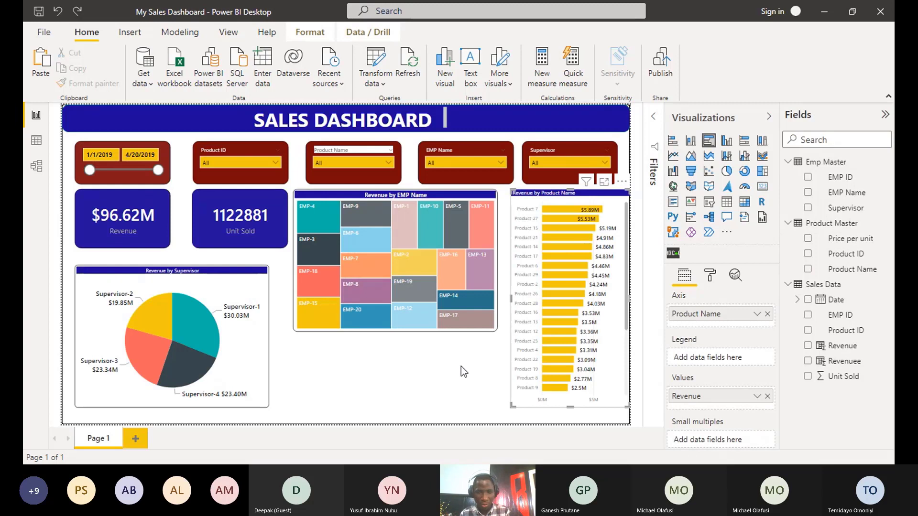
Add a separate scrolling-text custom visual and shape it into a thin strip across the full width of the dashboard's lower edge
click(672, 254)
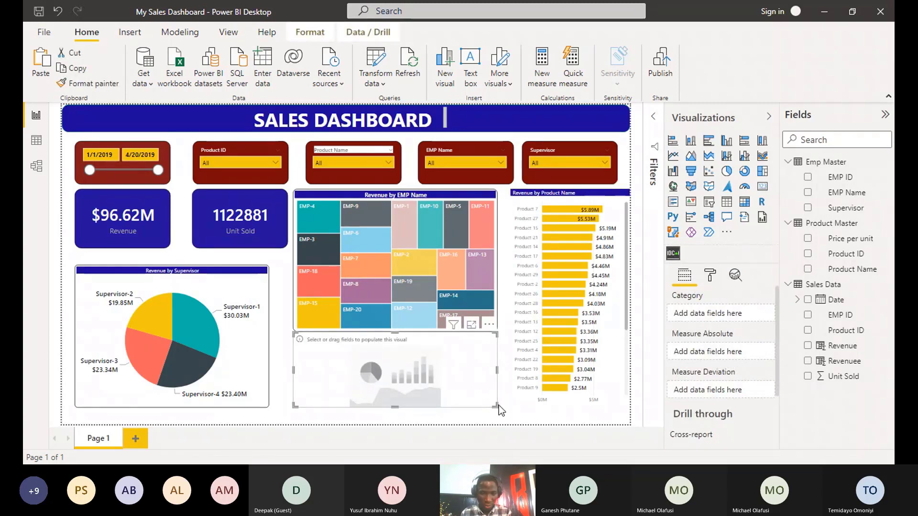
drag(495, 404, 519, 405)
drag(369, 356, 368, 378)
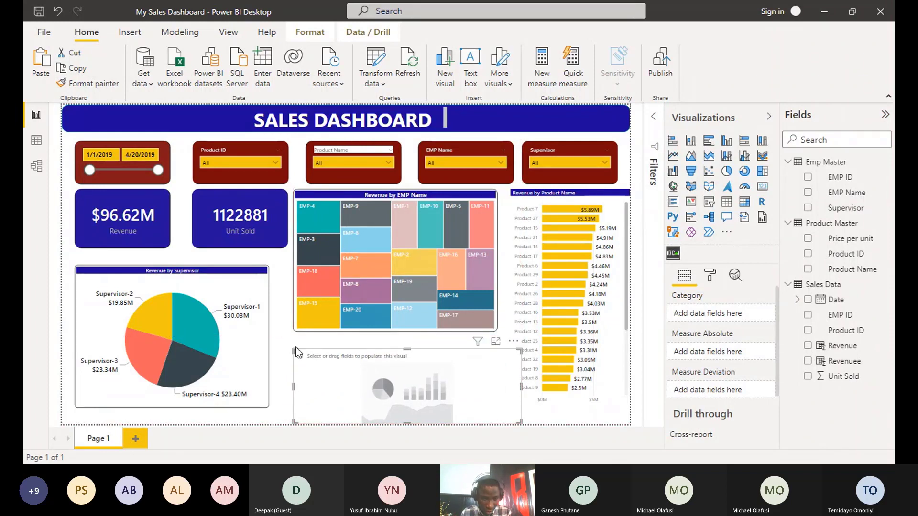
click(288, 359)
click(297, 364)
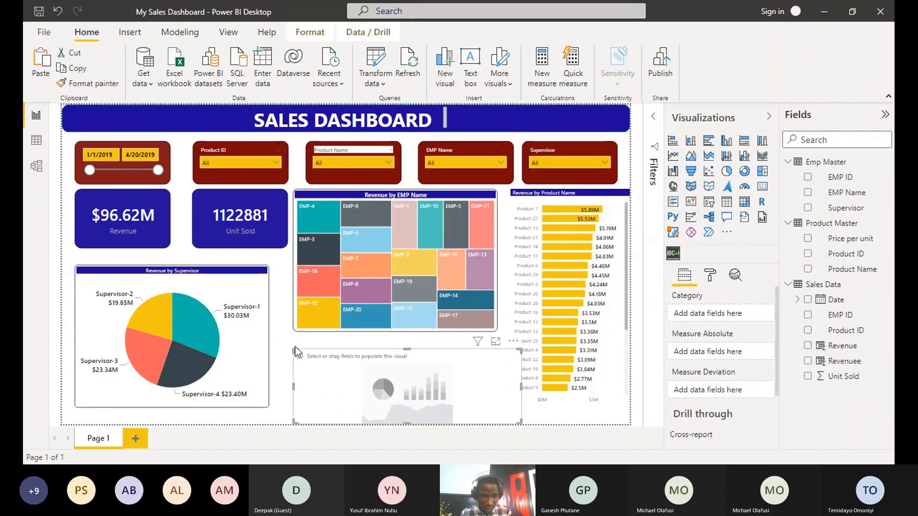
drag(295, 348, 61, 415)
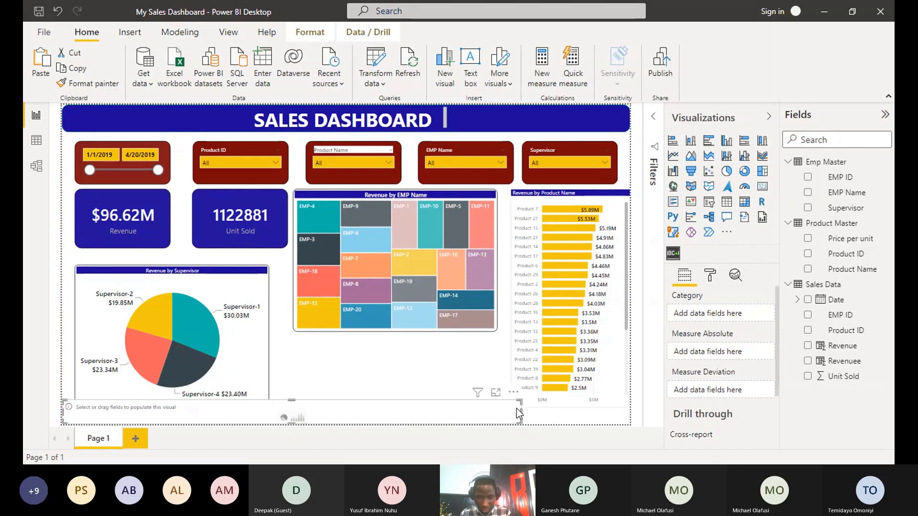
drag(518, 411, 627, 418)
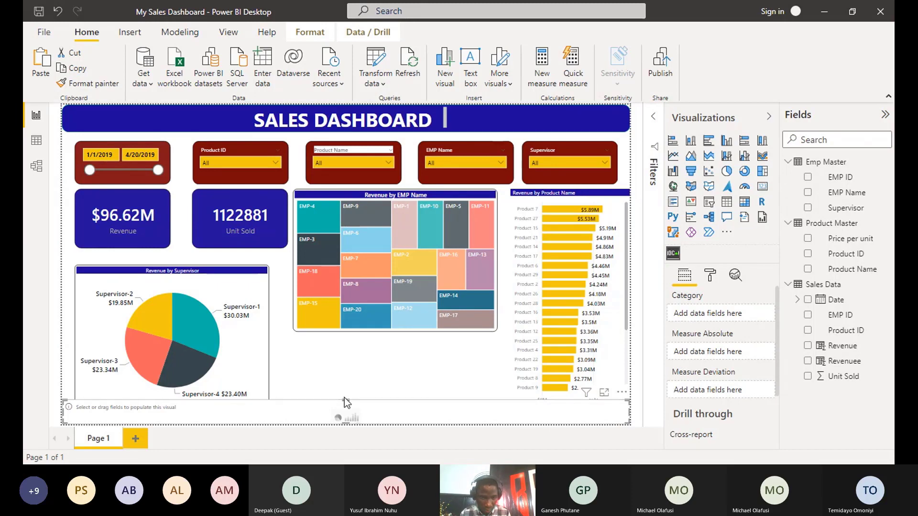
drag(344, 400, 348, 406)
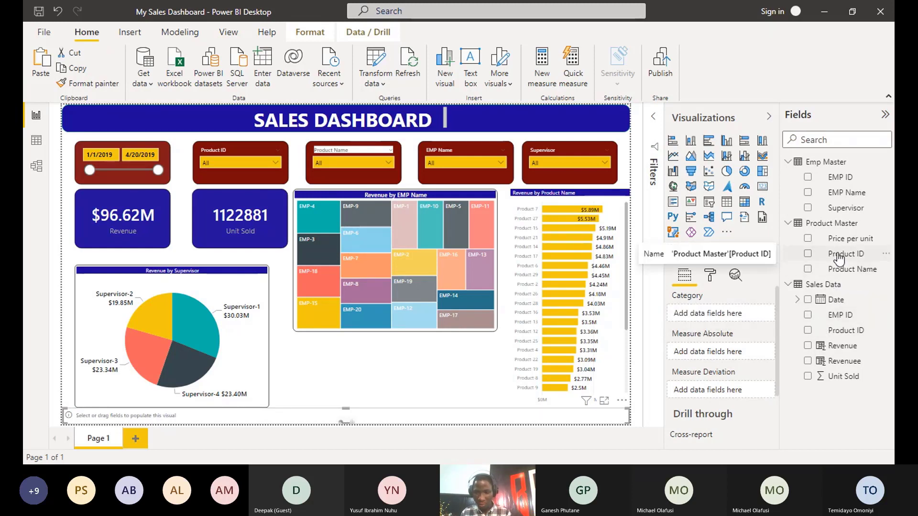
Assign Product ID as the ticker's category and Unit Sold as its absolute measure, then adjust the strip's height and place it at the page's lower edge
drag(837, 258, 723, 313)
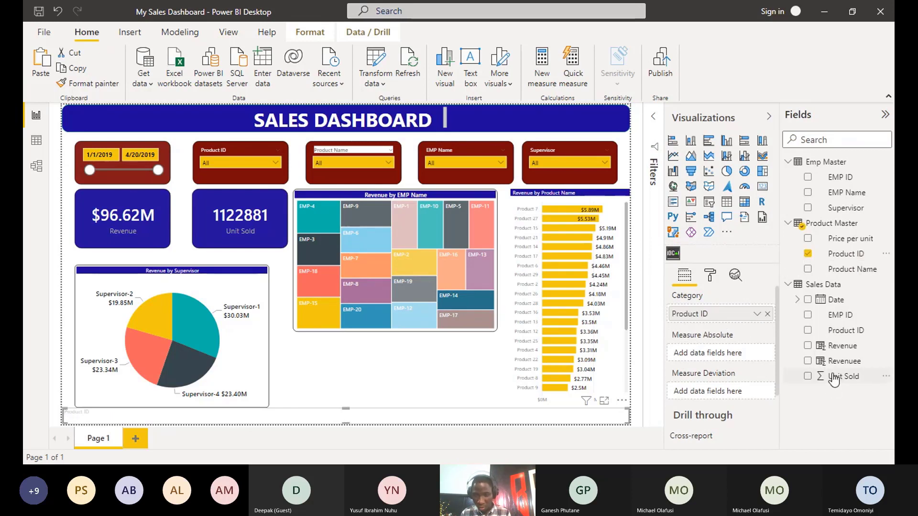
drag(834, 380, 720, 356)
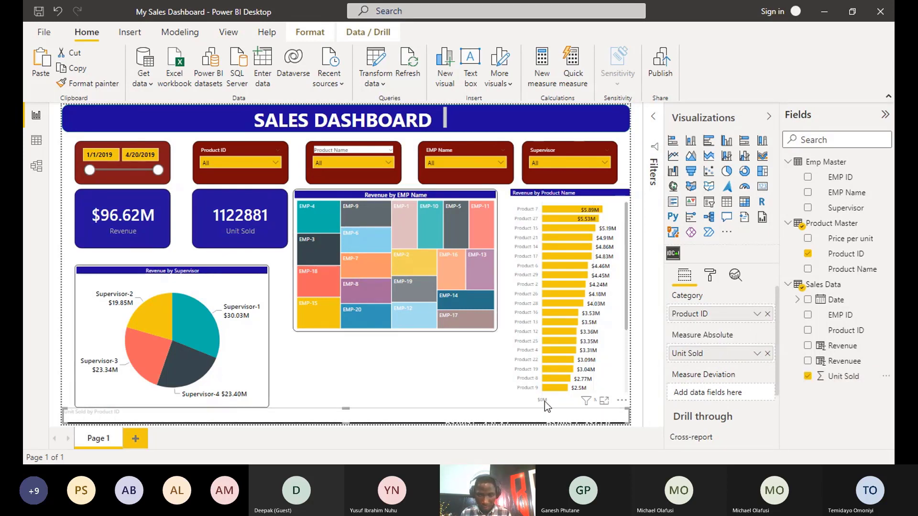
drag(346, 409, 346, 386)
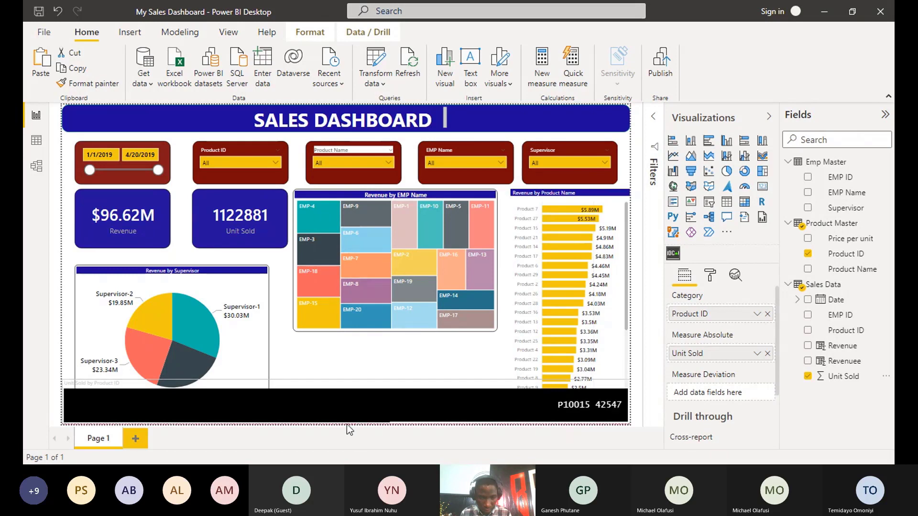
mouse_move(346, 424)
mouse_down()
mouse_move(343, 398)
mouse_move(346, 407)
mouse_up()
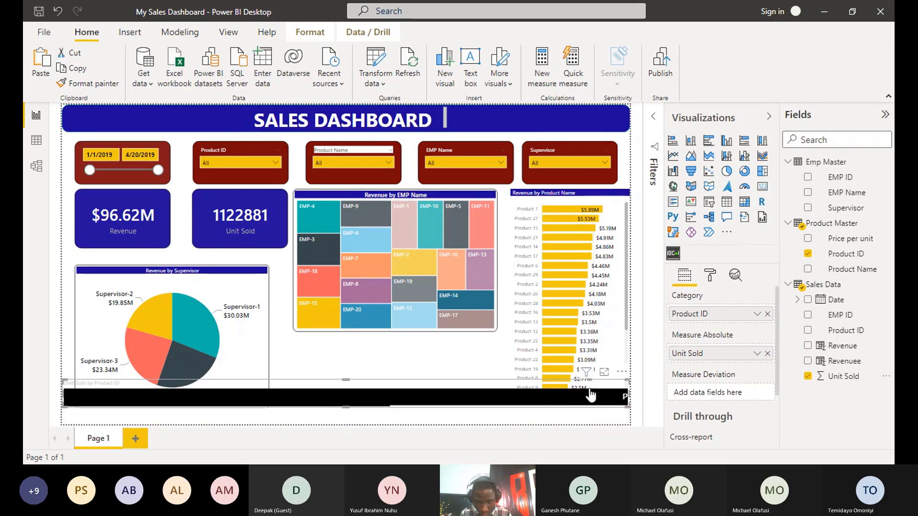
drag(591, 395, 592, 409)
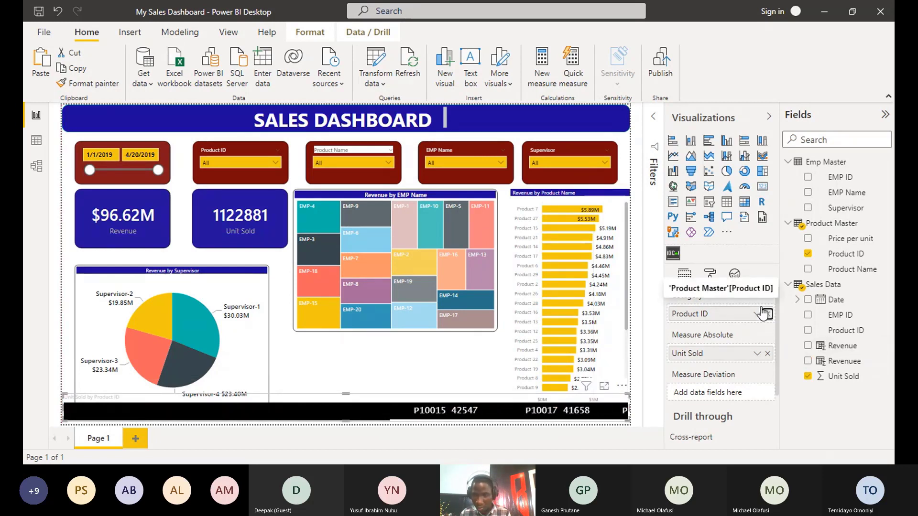
Replace the ticker's category field with Product Name and deselect the visual
drag(839, 273, 729, 317)
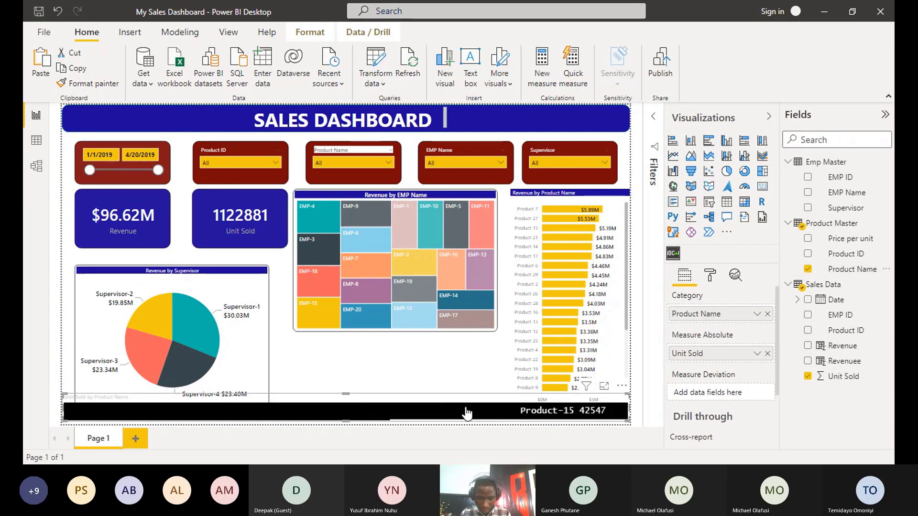
click(375, 373)
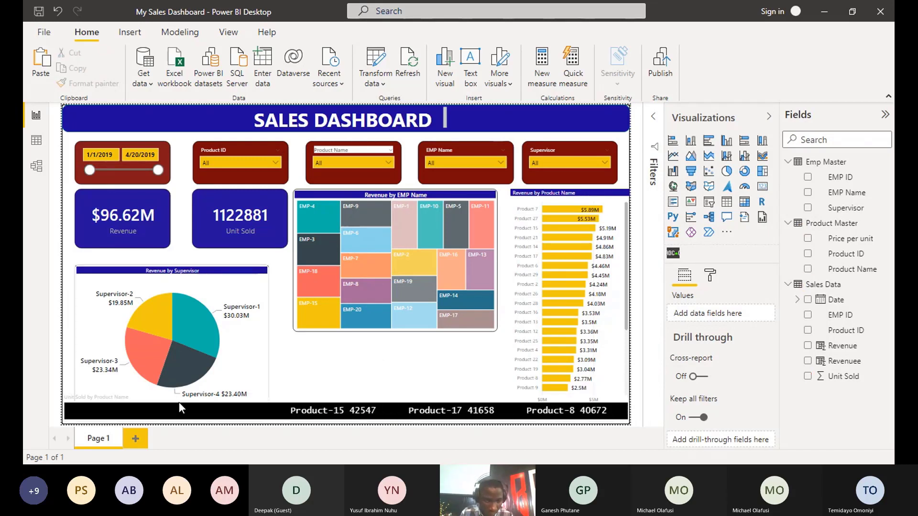
Add a second, blank page to the report and stay on it after revisiting the dashboard page
click(136, 439)
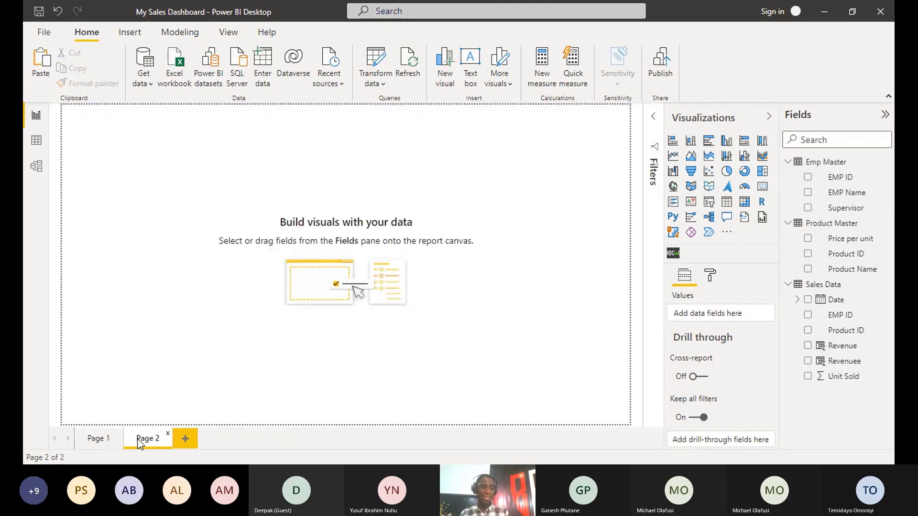
click(98, 439)
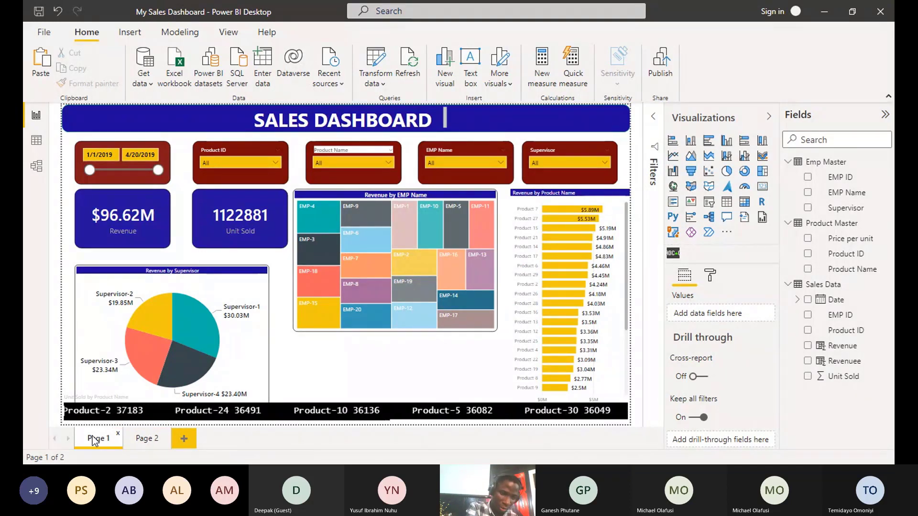
click(147, 439)
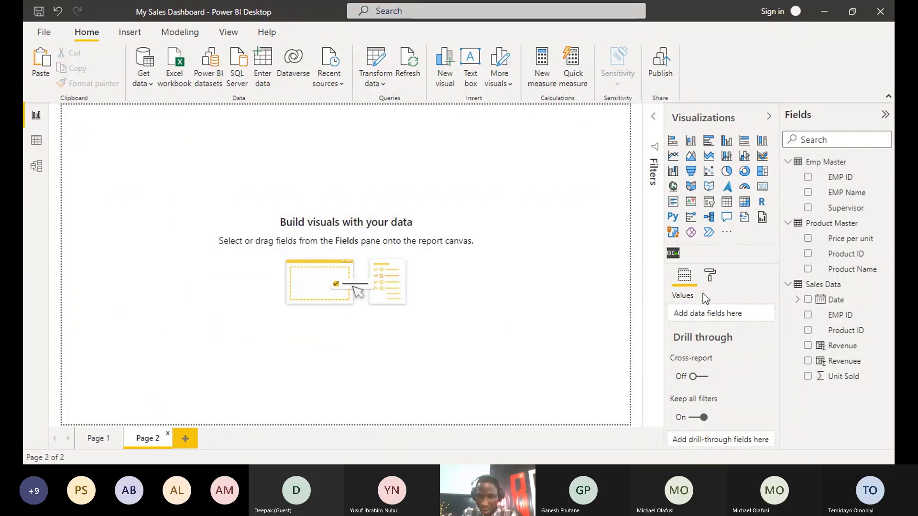
Examine the new page's formatting options, including page information, page size and page background
click(711, 276)
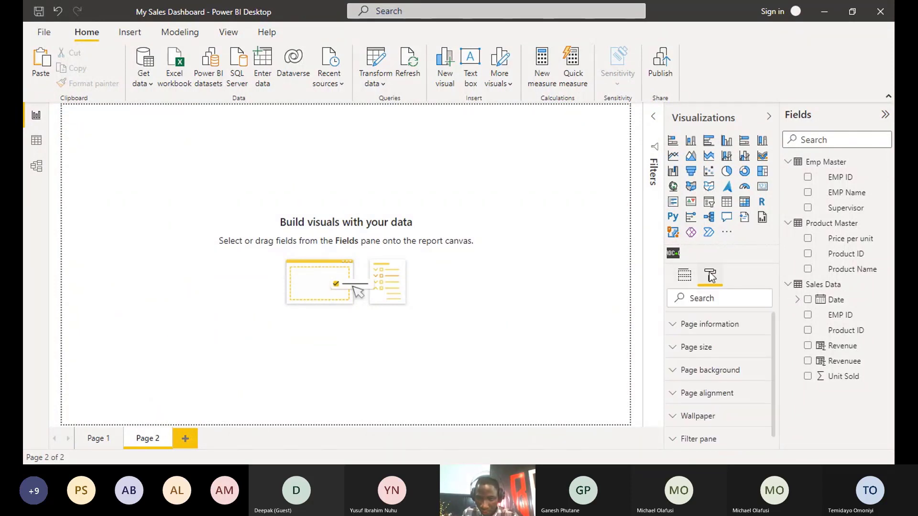
click(689, 325)
scroll(717, 367, down, 3)
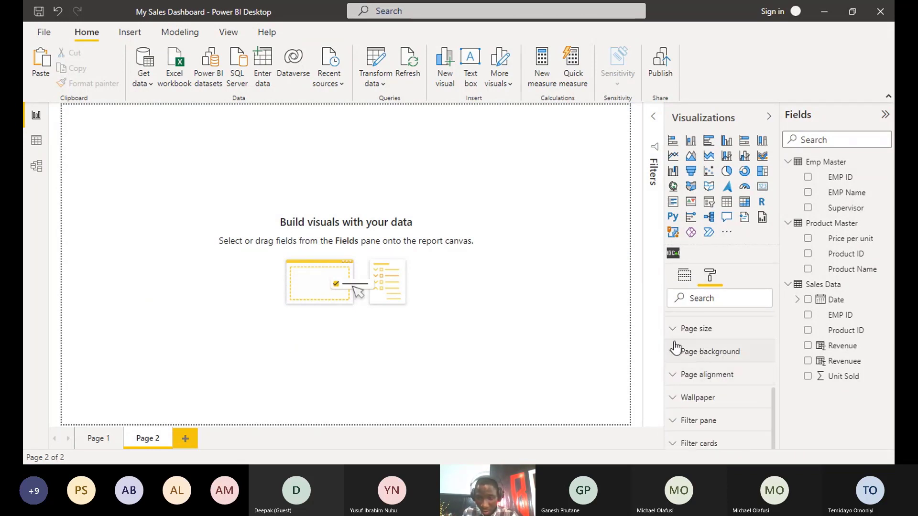
scroll(689, 351, up, 3)
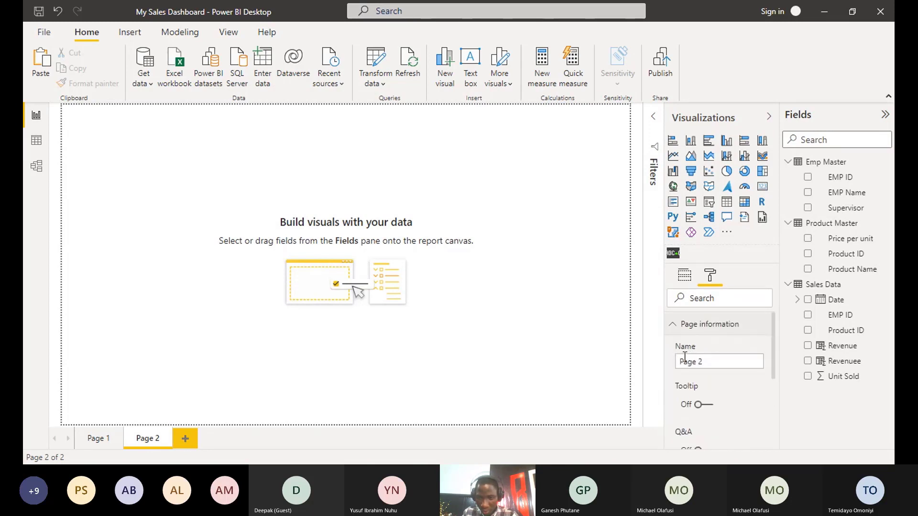
click(677, 326)
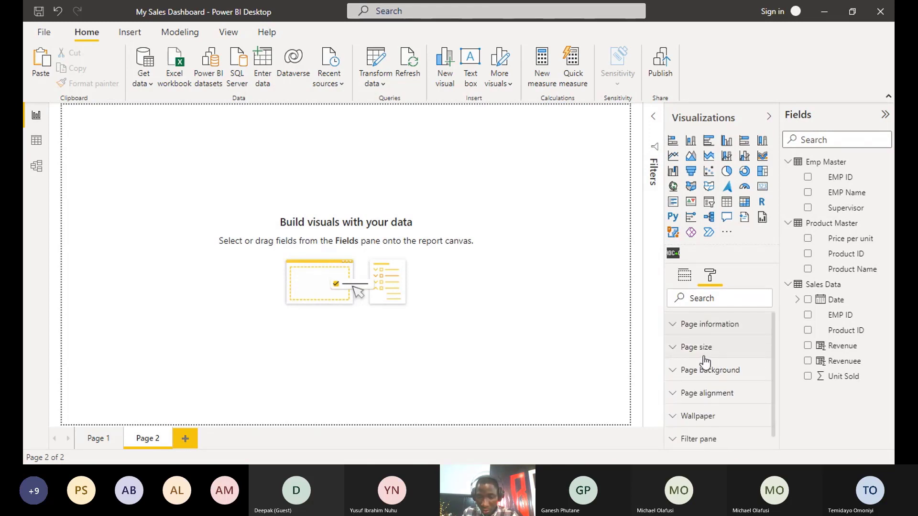
scroll(706, 417, down, 1)
scroll(679, 356, up, 1)
click(684, 350)
scroll(704, 342, down, 2)
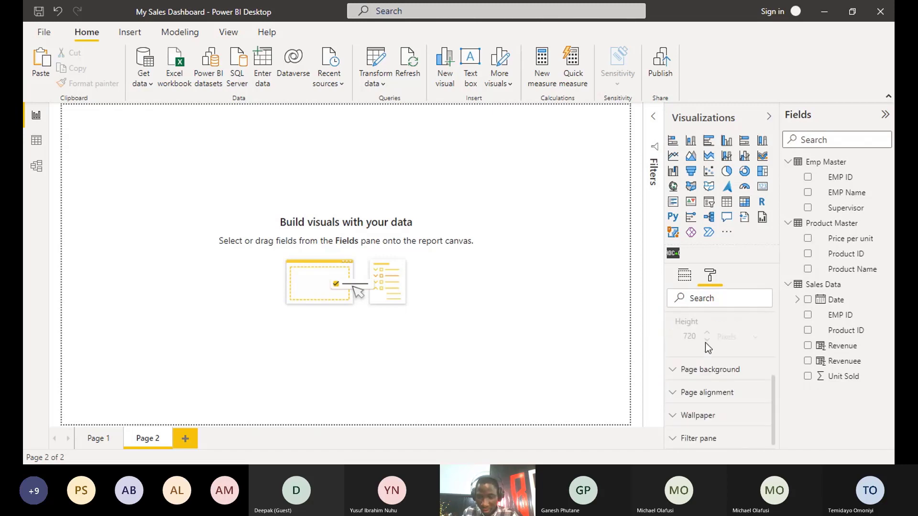
scroll(705, 338, up, 2)
click(717, 346)
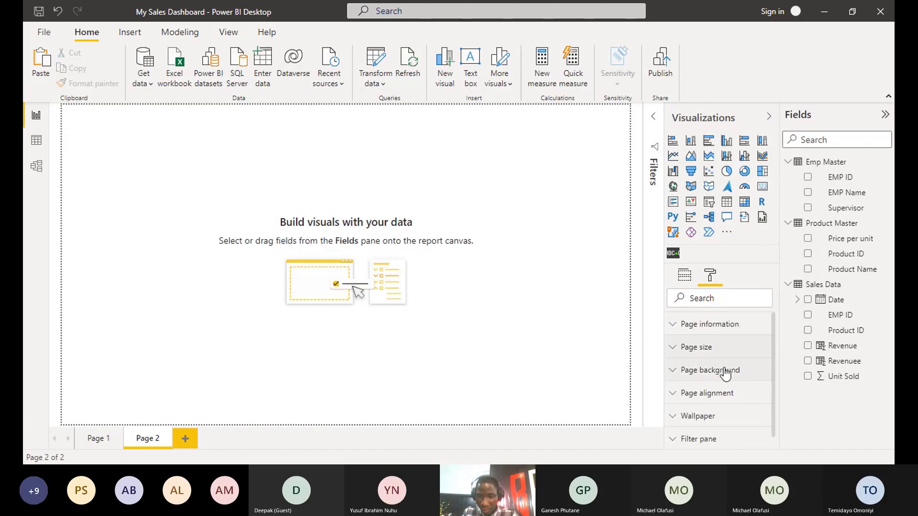
click(723, 372)
scroll(725, 355, down, 1)
scroll(715, 371, up, 1)
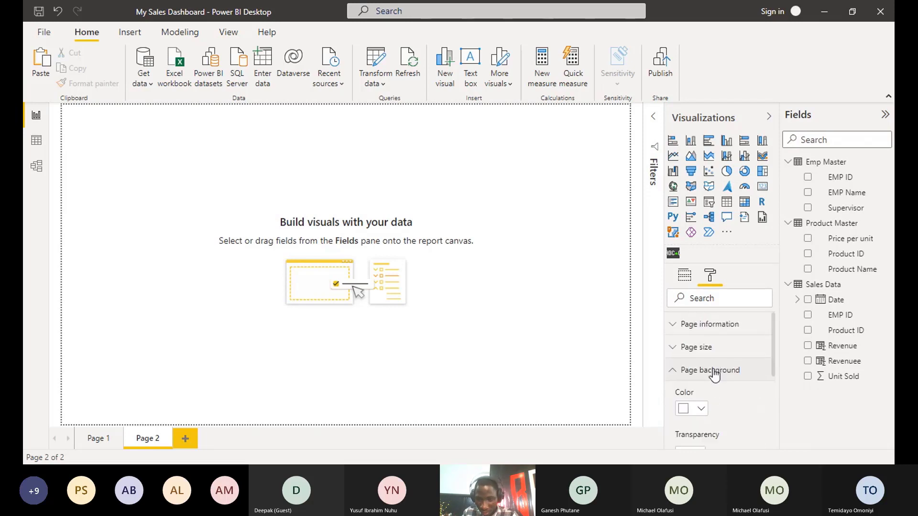
click(715, 370)
click(689, 273)
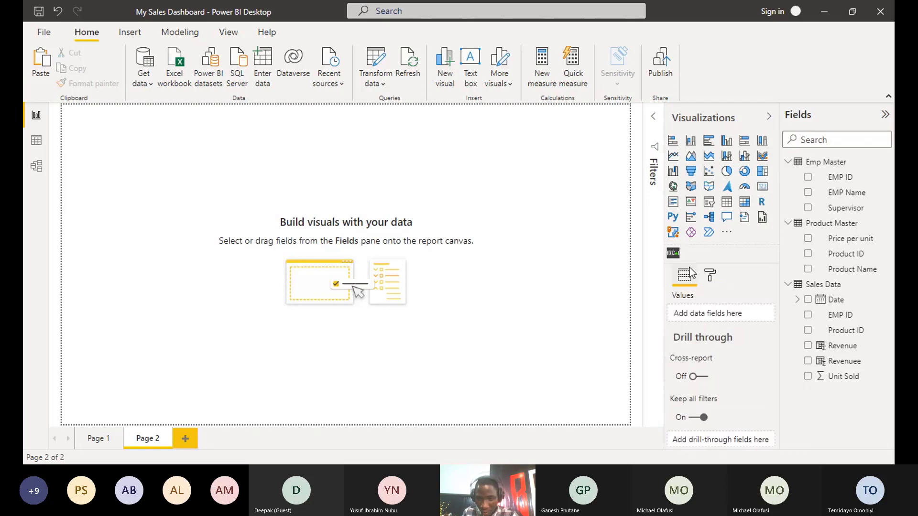
click(710, 276)
scroll(707, 380, down, 1)
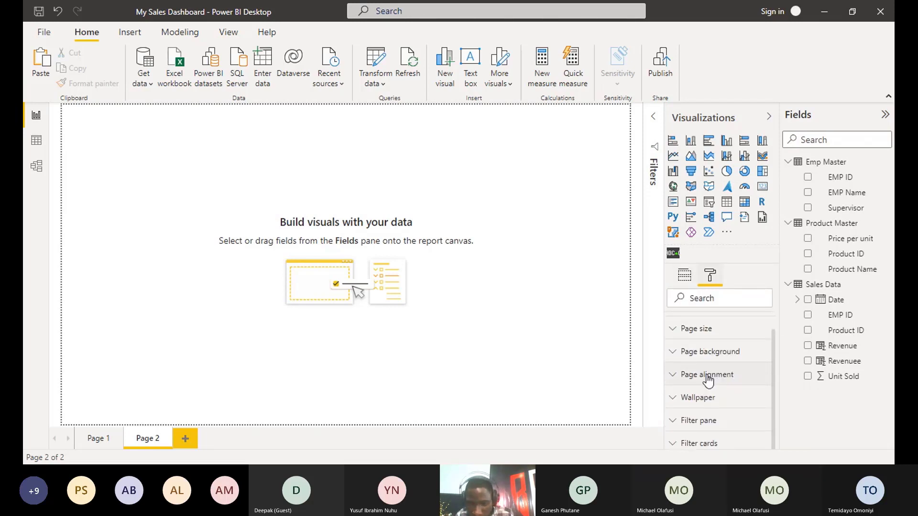
scroll(703, 389, up, 1)
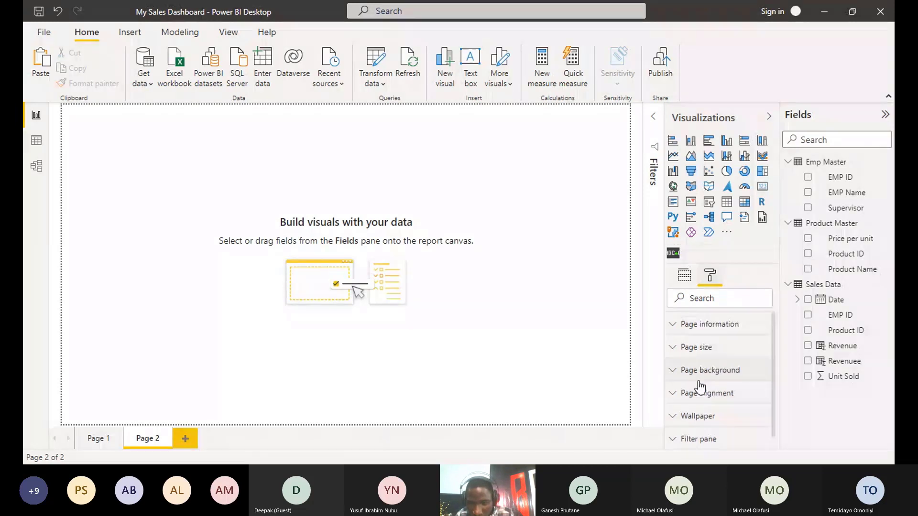
Enable the Tooltip option in the page information of the new page
click(679, 325)
scroll(703, 365, down, 1)
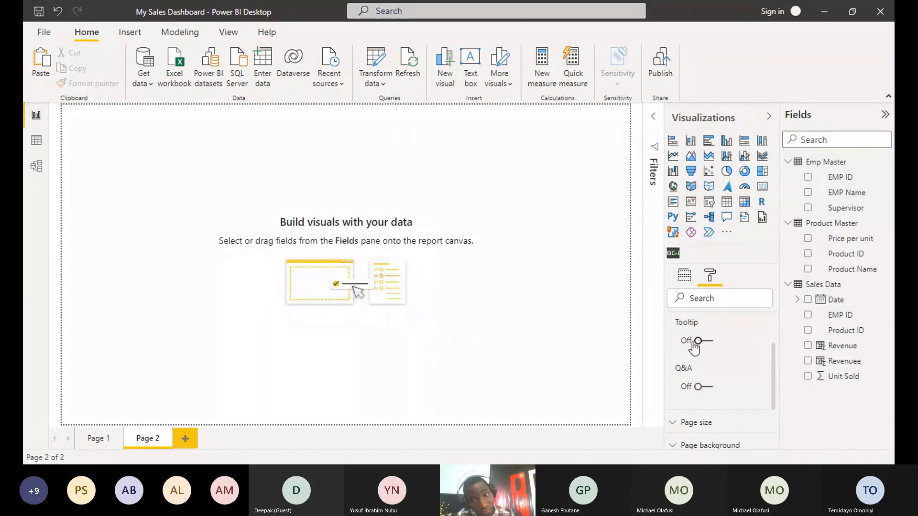
click(697, 341)
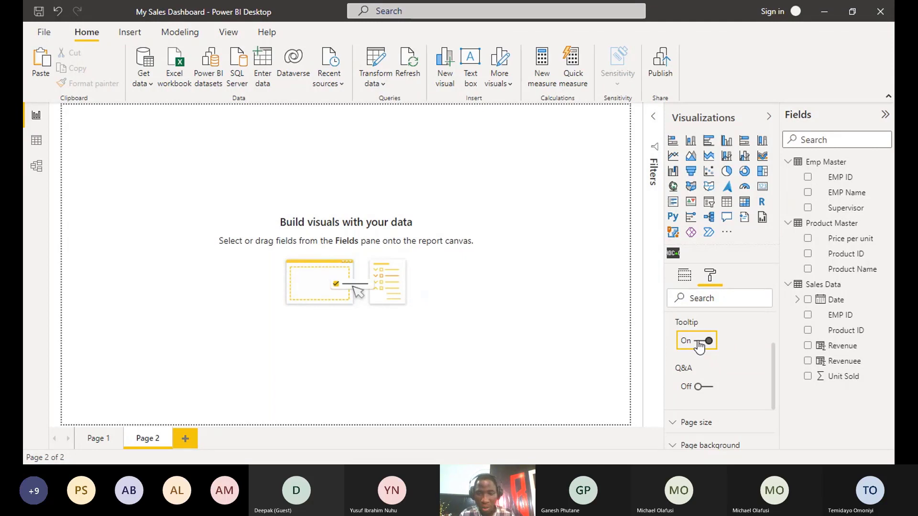
Rename the second report page as "Tool tips"
scroll(698, 345, up, 1)
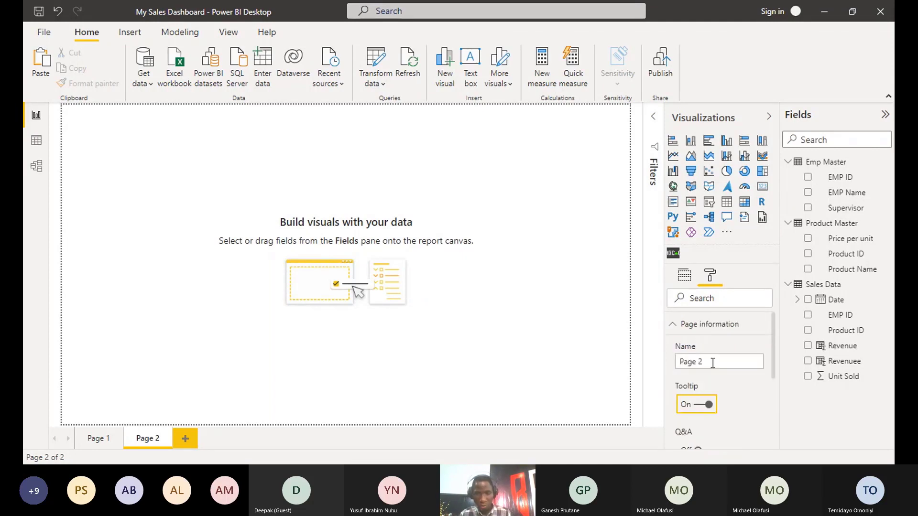
drag(710, 362, 682, 362)
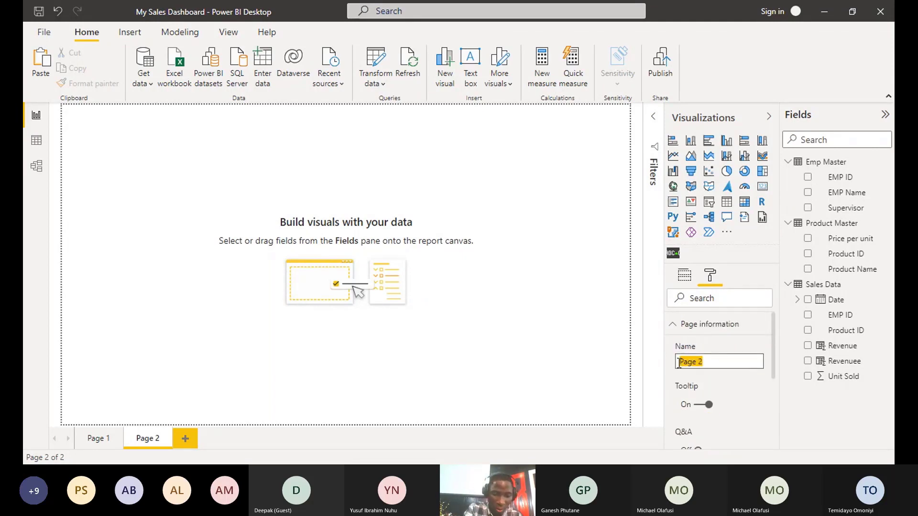
text(Tool)
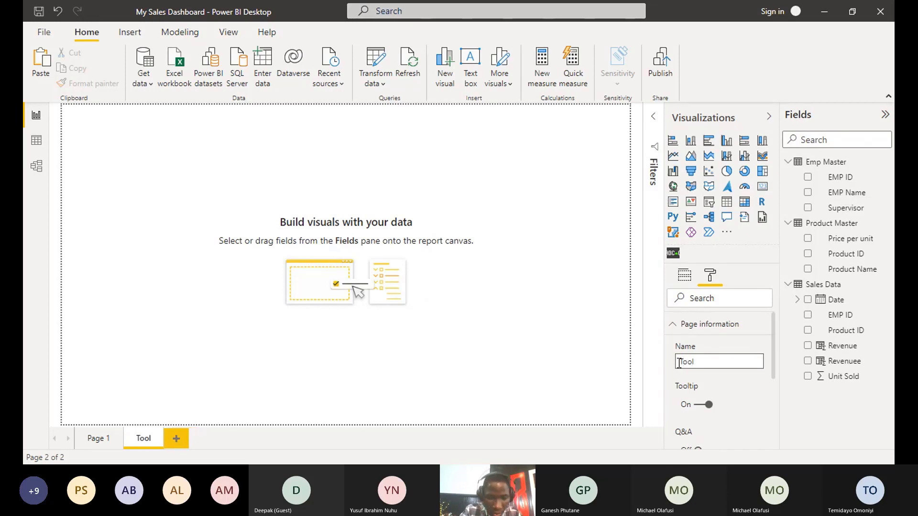
text( tips)
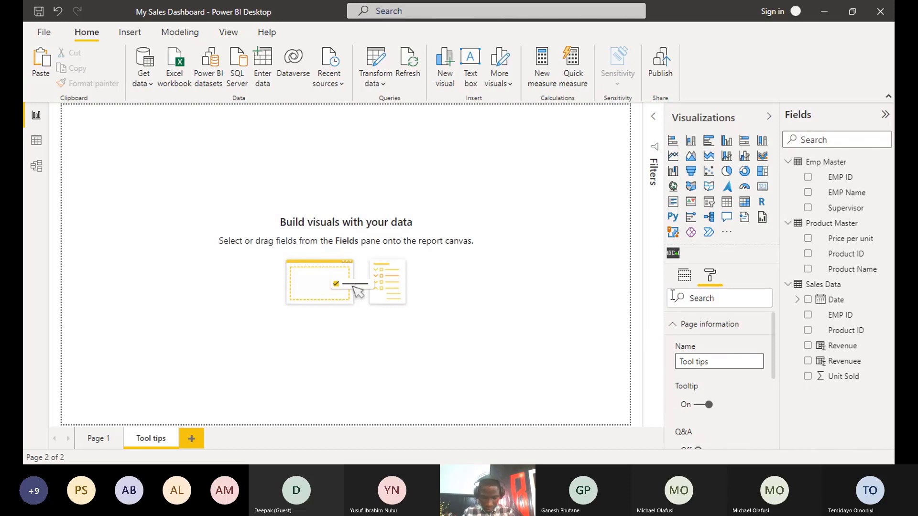
click(651, 302)
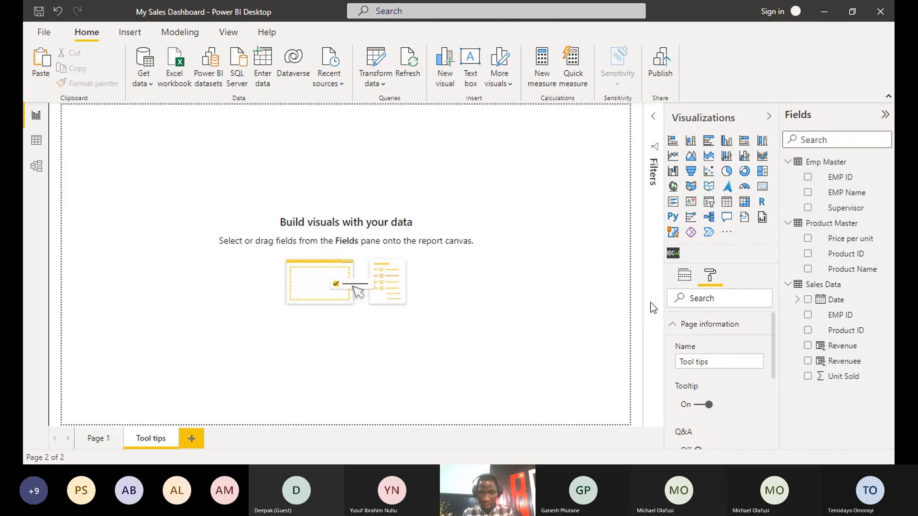
Examine the page size types offered for the Tool tips page, keeping 16:9
click(675, 323)
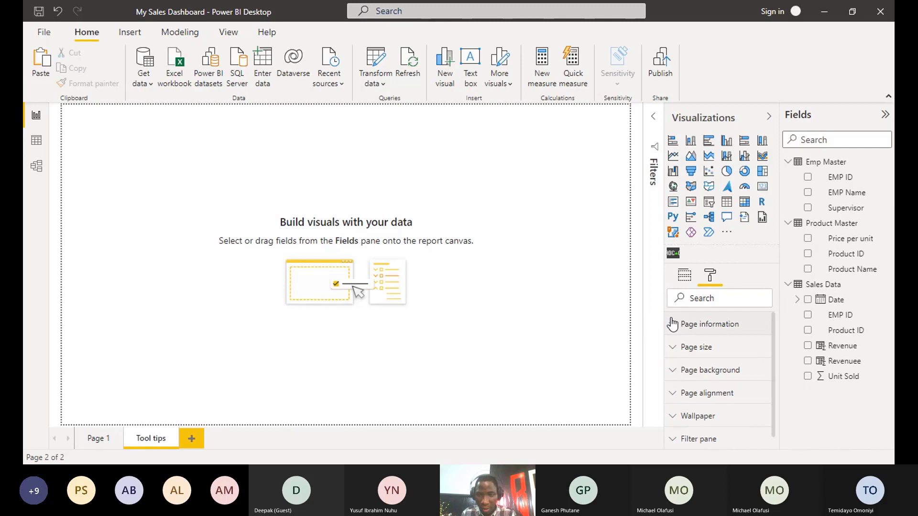
click(676, 347)
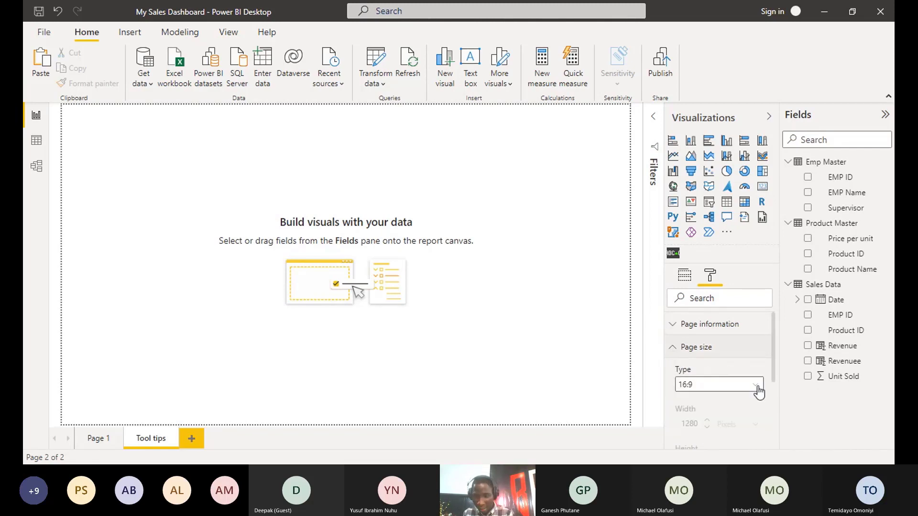
click(756, 385)
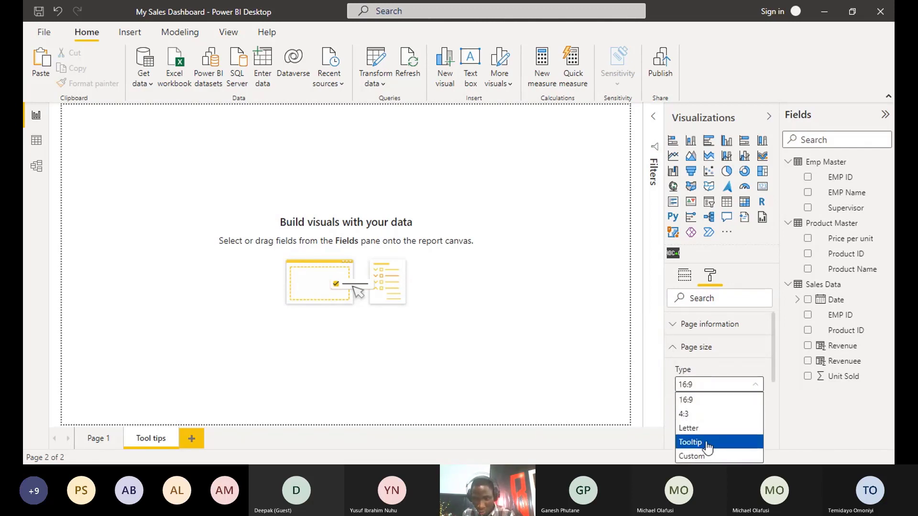
scroll(775, 364, down, 1)
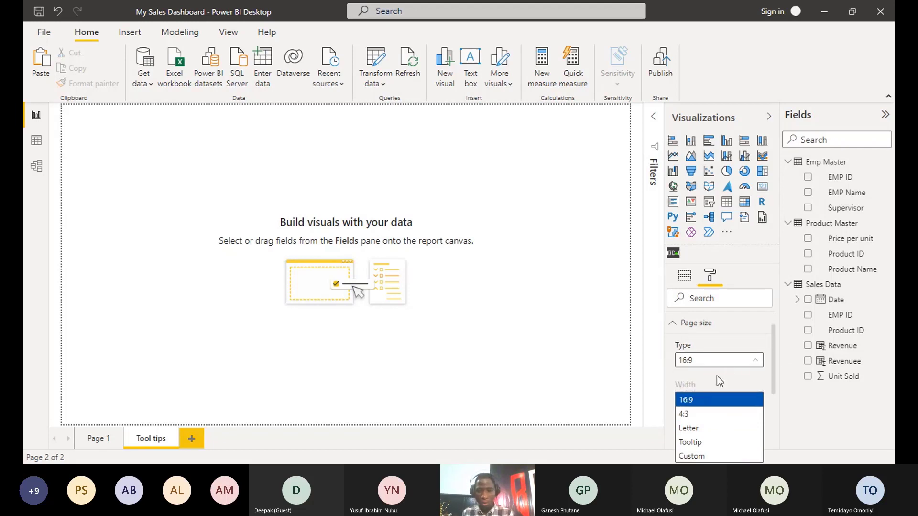
click(698, 404)
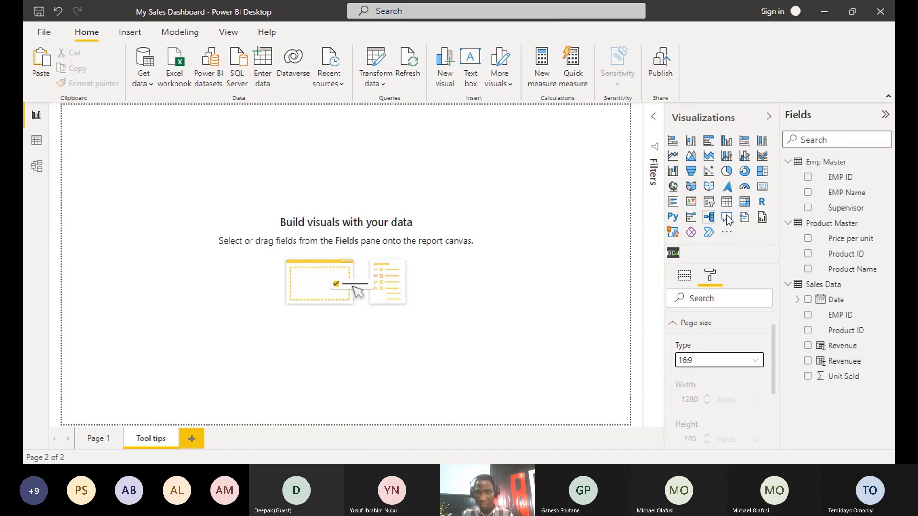
Add a clustered bar chart to the Tool tips page with EMP Name as the axis and Revenue as the values
click(709, 141)
drag(125, 173, 266, 251)
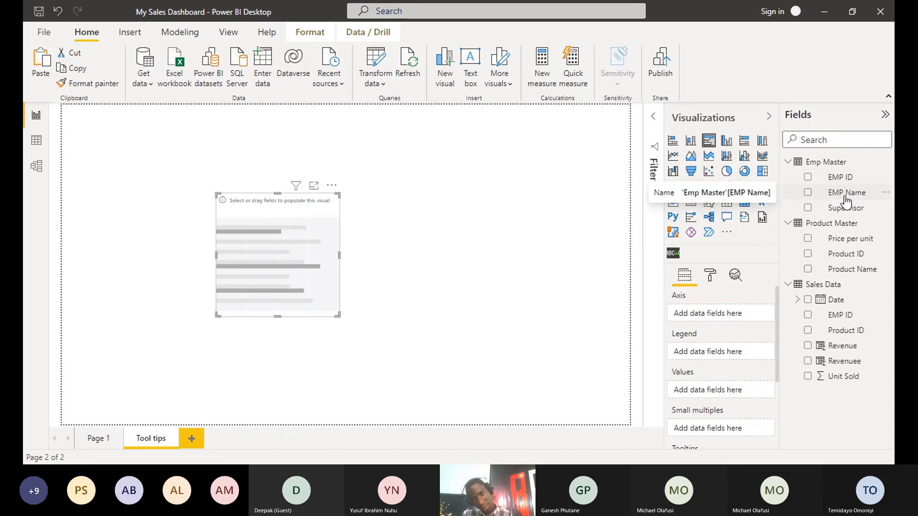
drag(845, 202, 731, 315)
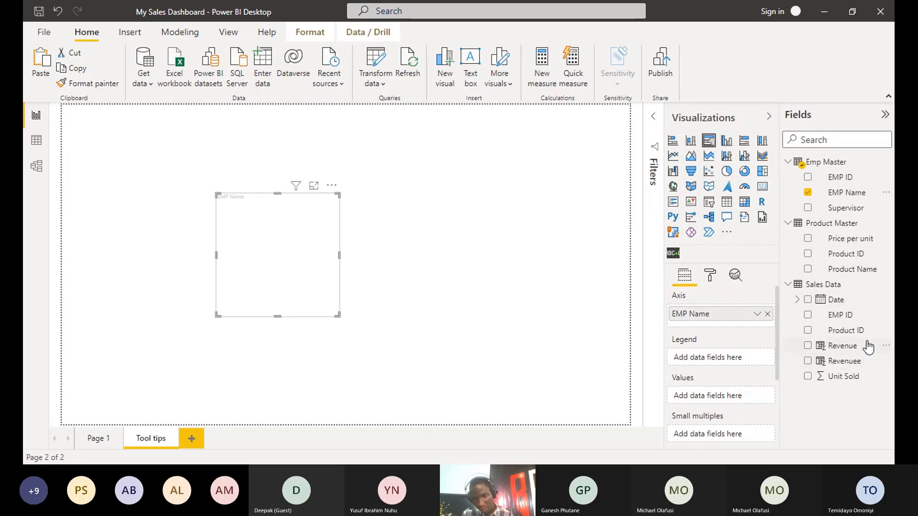
drag(842, 347, 722, 390)
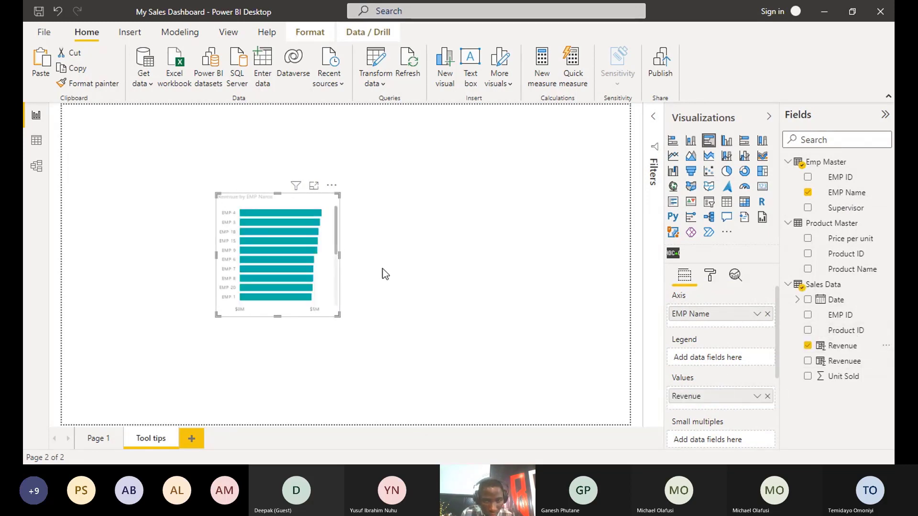
Set the default data color of the bar chart to the theme's yellow
click(711, 276)
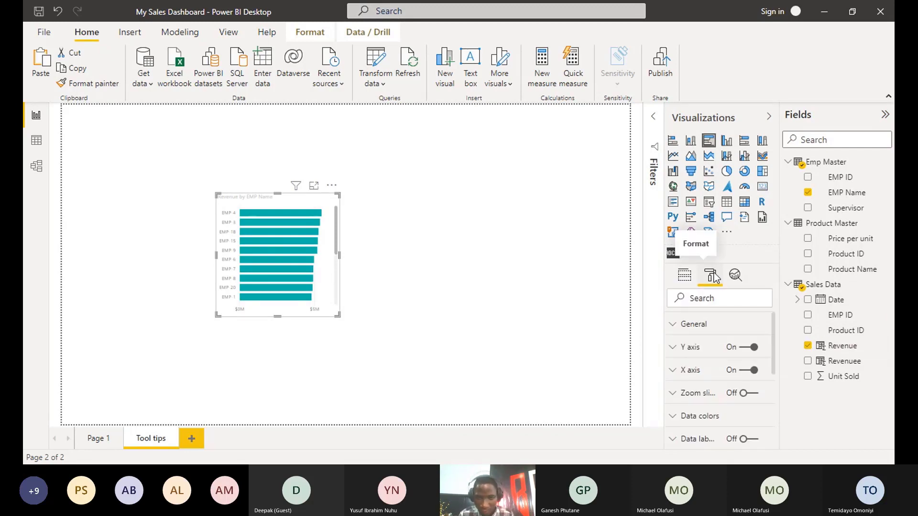
scroll(697, 390, down, 2)
click(698, 353)
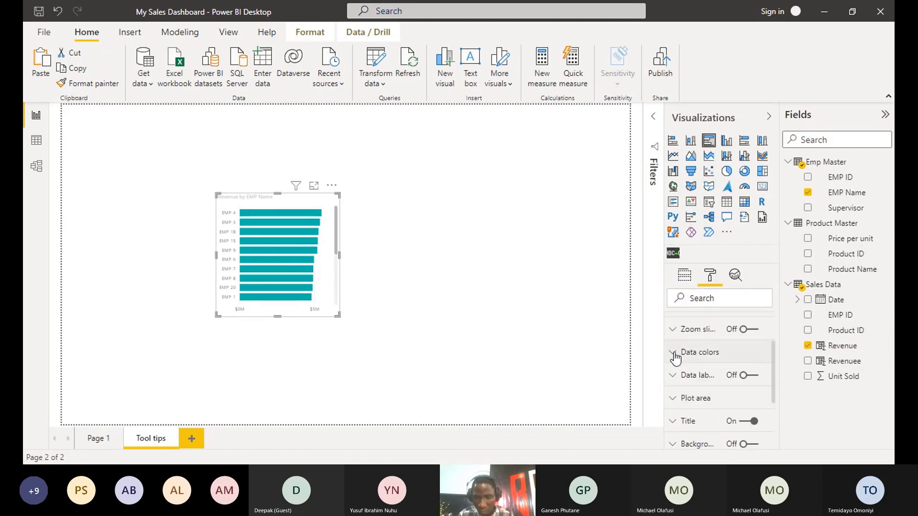
click(693, 390)
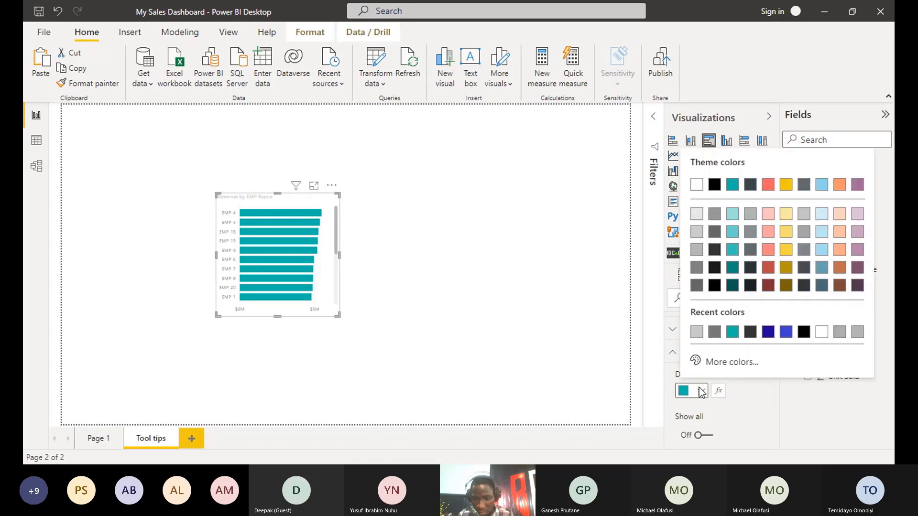
click(786, 186)
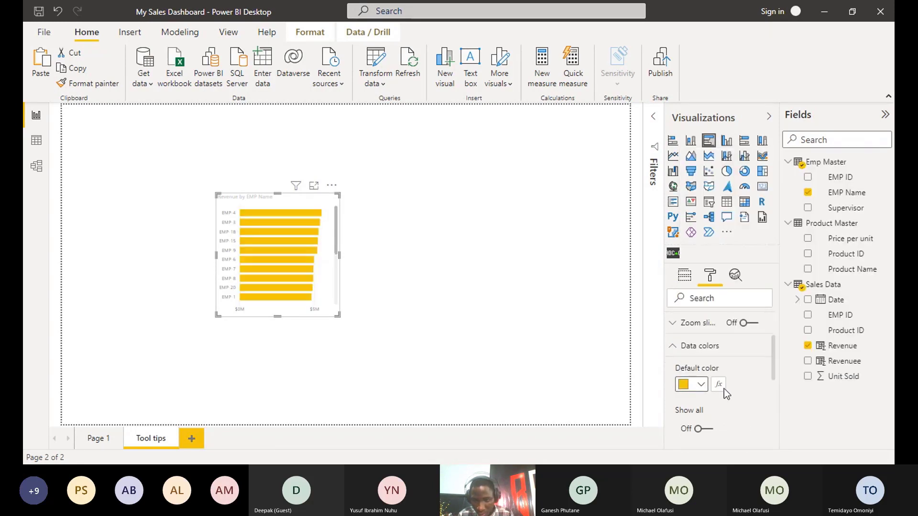
scroll(724, 388, down, 2)
scroll(688, 354, up, 1)
click(690, 350)
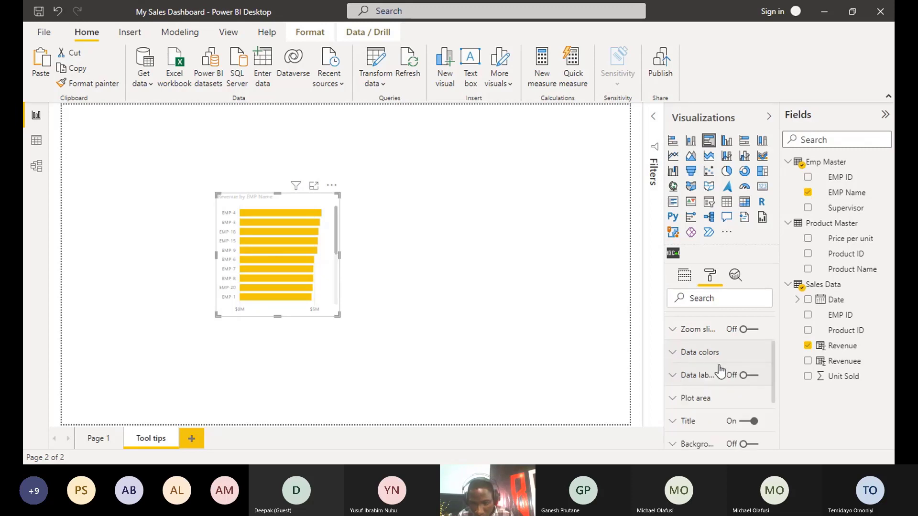
Enable data labels on the bar chart and color them black
scroll(724, 373, down, 2)
scroll(731, 382, down, 2)
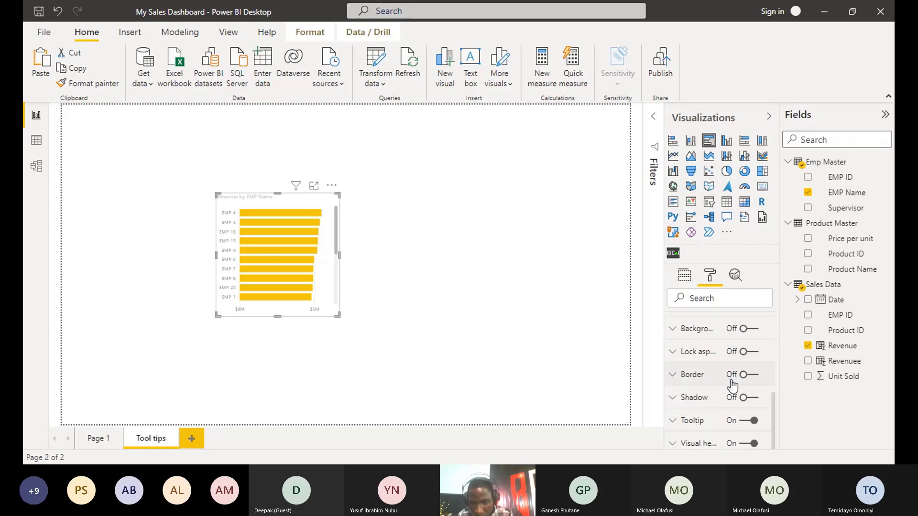
scroll(732, 384, up, 2)
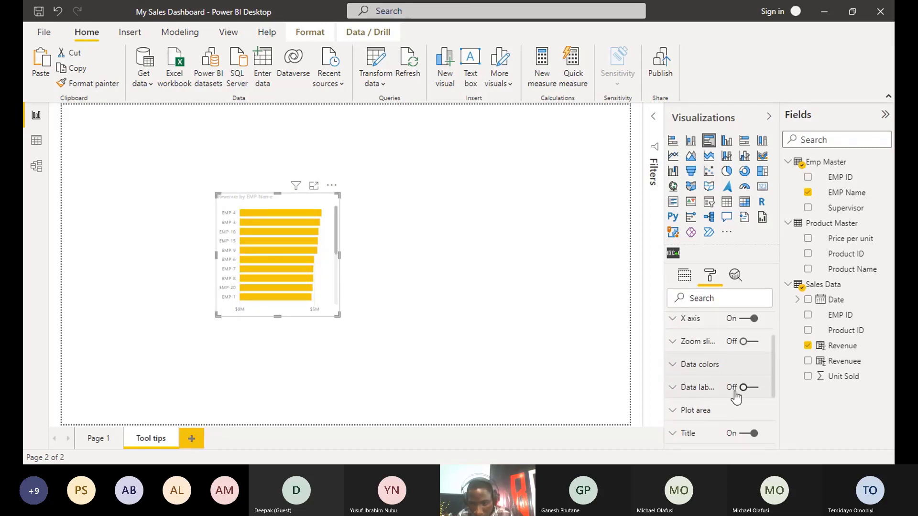
click(740, 388)
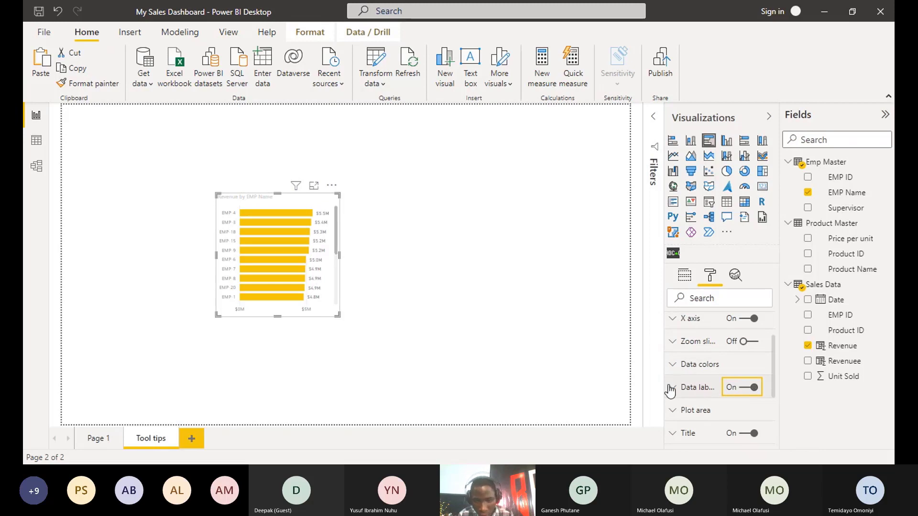
click(695, 389)
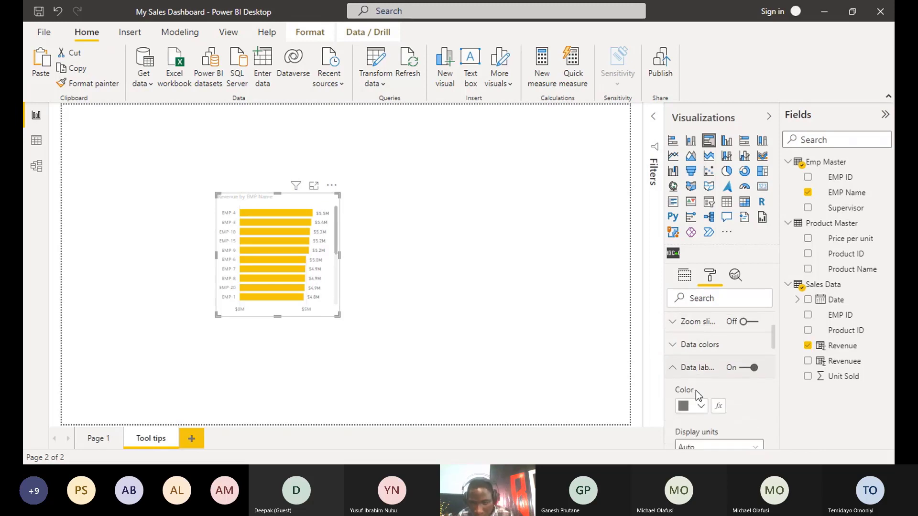
click(700, 361)
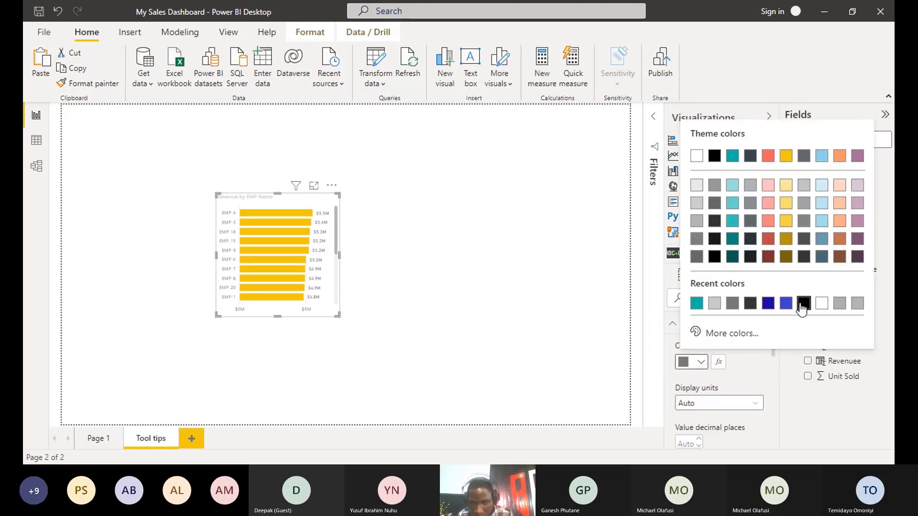
click(746, 371)
Set the text size of the chart's data labels to 11 pt
scroll(741, 377, down, 2)
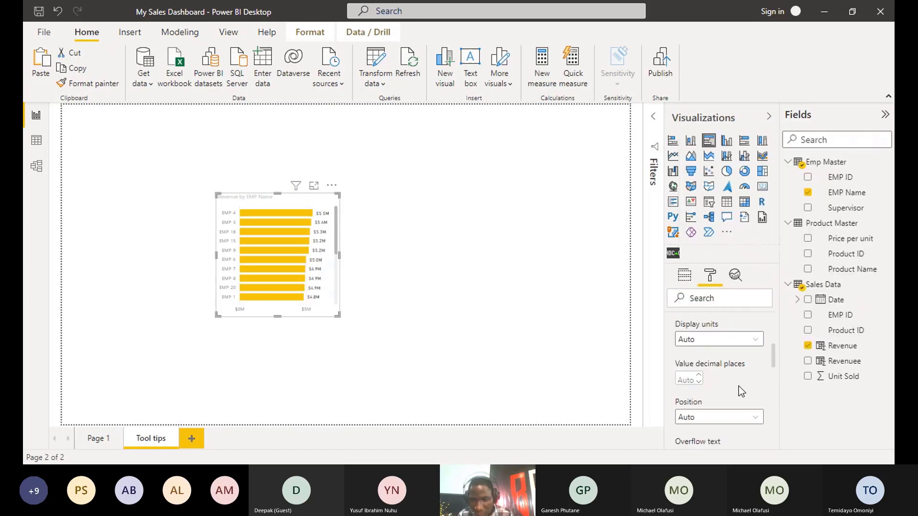
scroll(727, 387, down, 2)
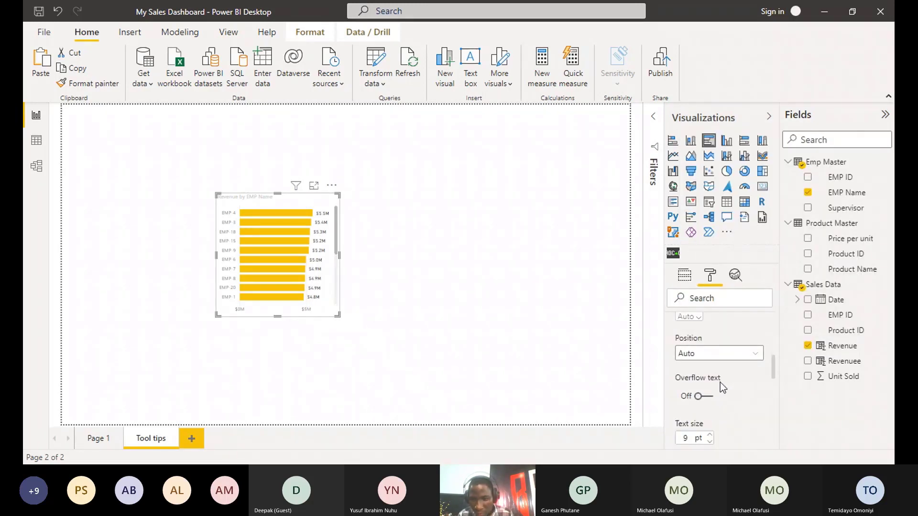
scroll(720, 382, down, 2)
click(709, 371)
click(709, 371)
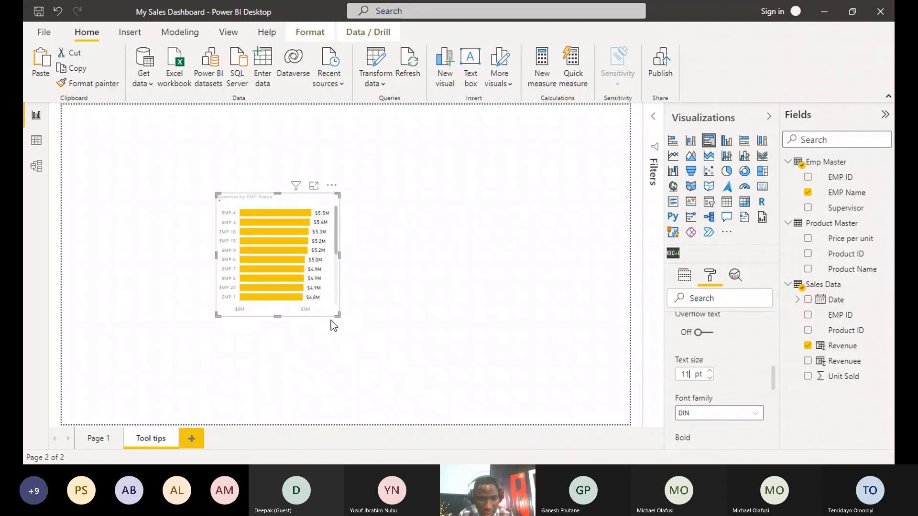
Enlarge the bar chart in the middle of the page and shift it slightly upward so every employee bar fits
drag(340, 315, 458, 383)
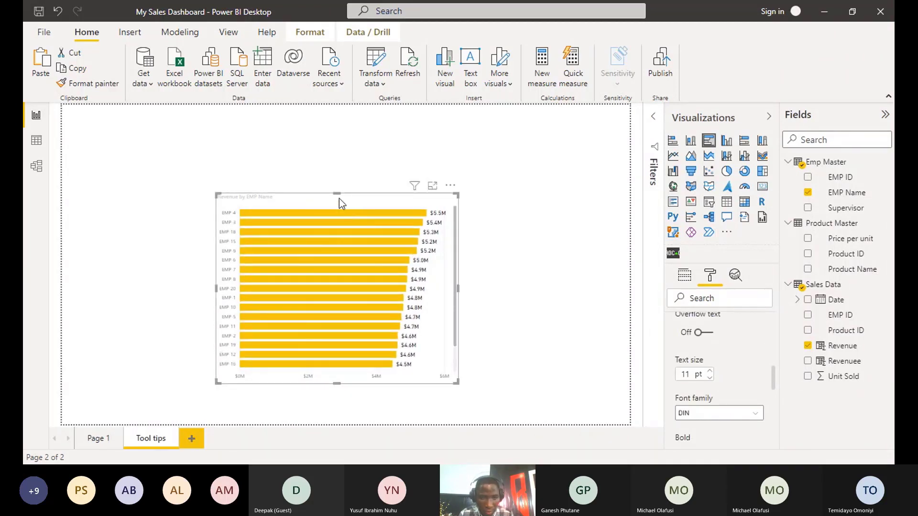
drag(339, 199, 334, 183)
drag(455, 375, 481, 386)
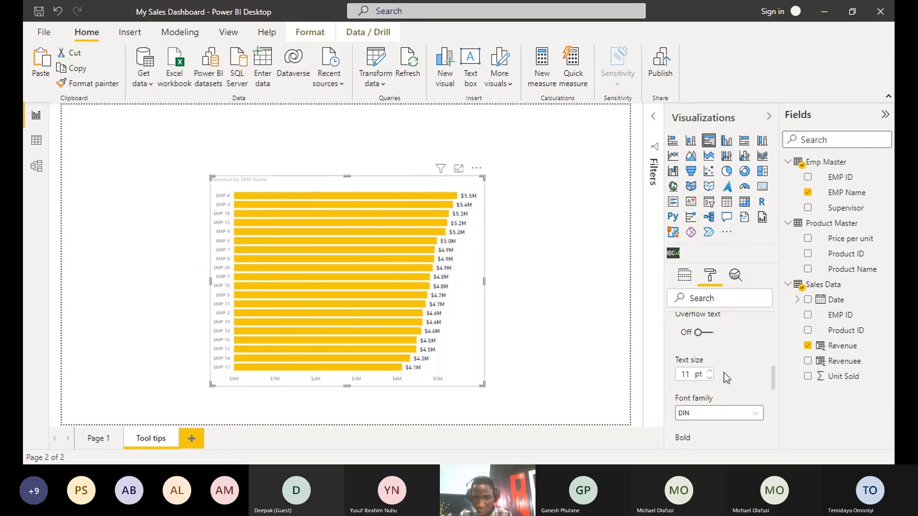
Change the data labels' font family to Segoe UI Semibold and finish the data label formatting
scroll(724, 373, up, 2)
scroll(710, 370, down, 4)
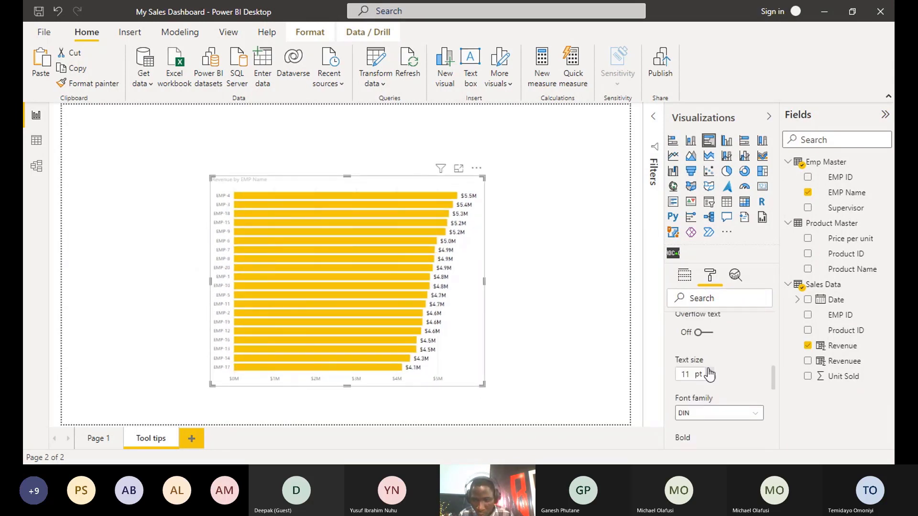
click(726, 354)
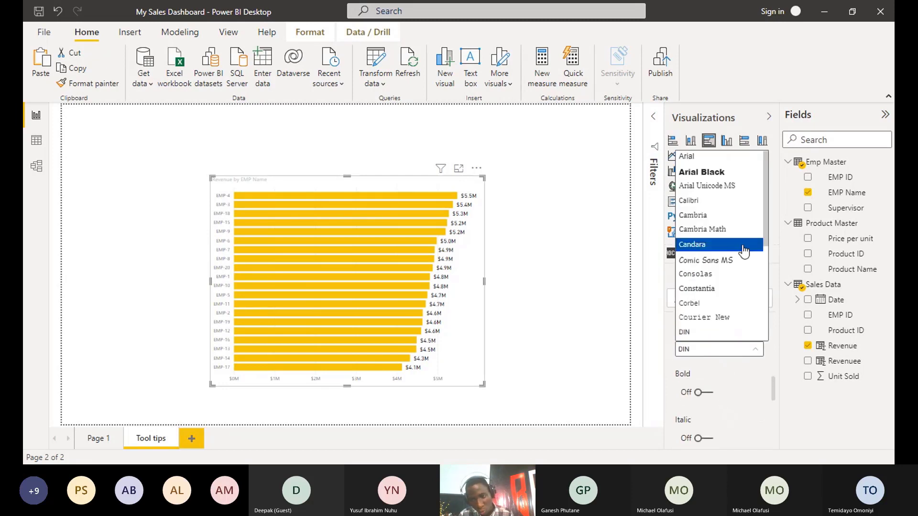
scroll(761, 322, down, 4)
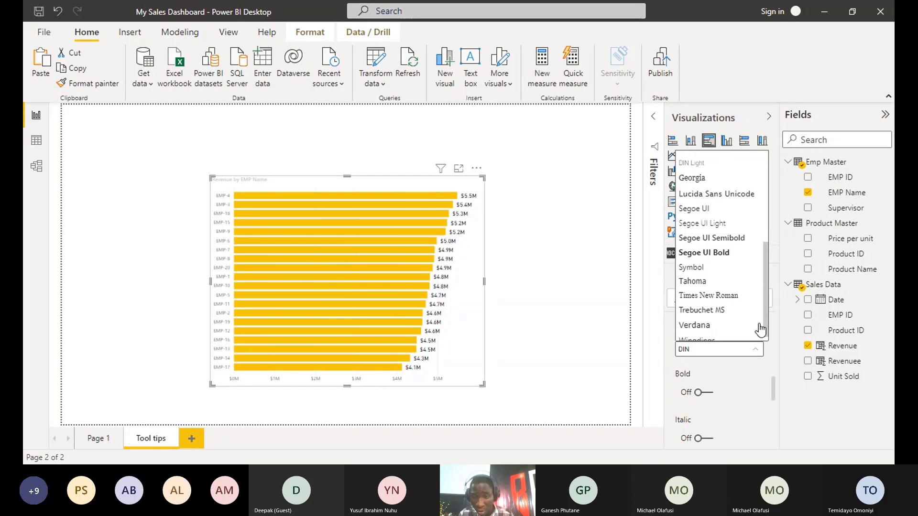
drag(759, 326, 733, 338)
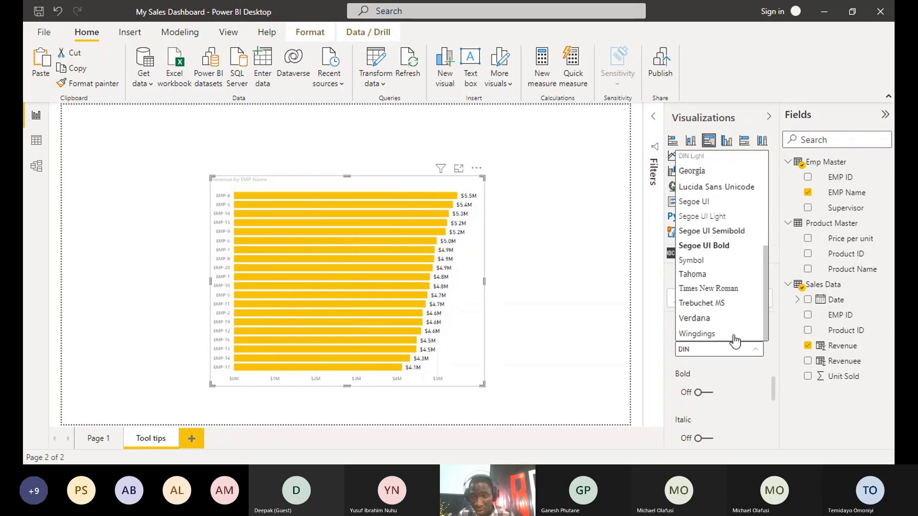
click(715, 232)
scroll(708, 378, down, 1)
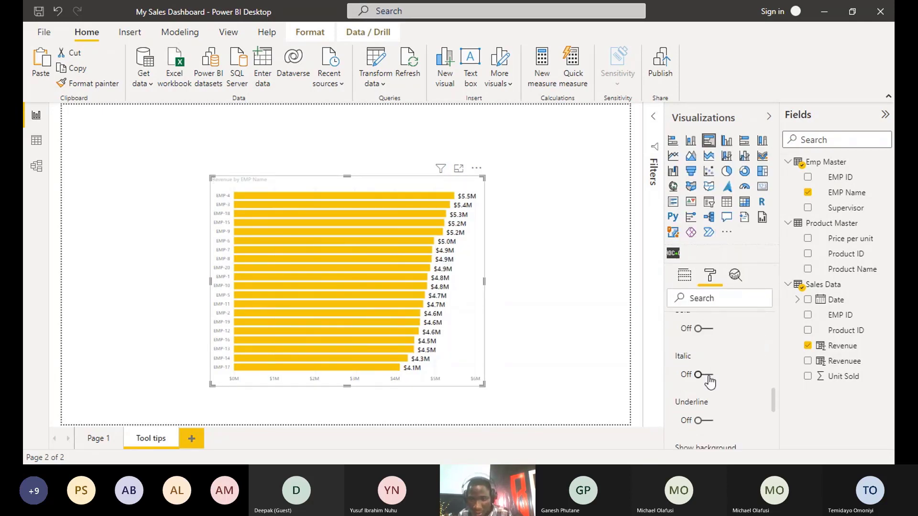
scroll(707, 382, down, 1)
scroll(707, 385, up, 1)
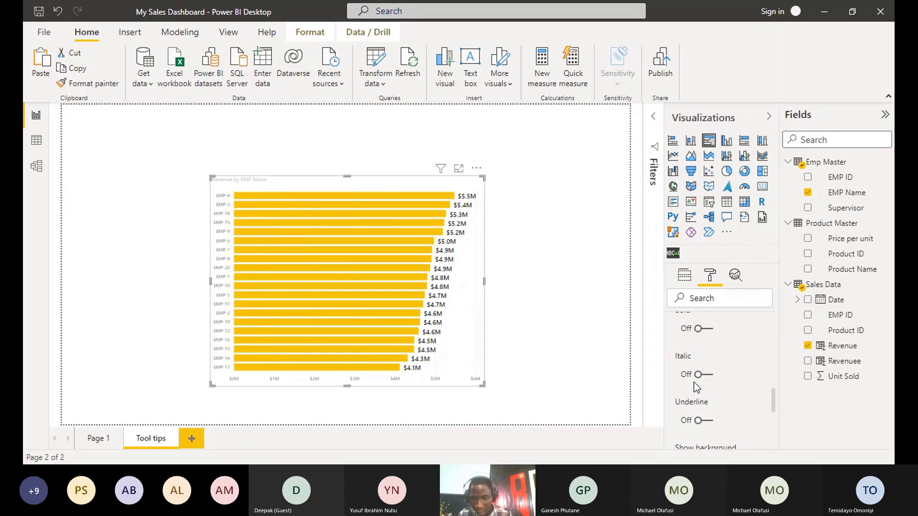
scroll(693, 382, up, 3)
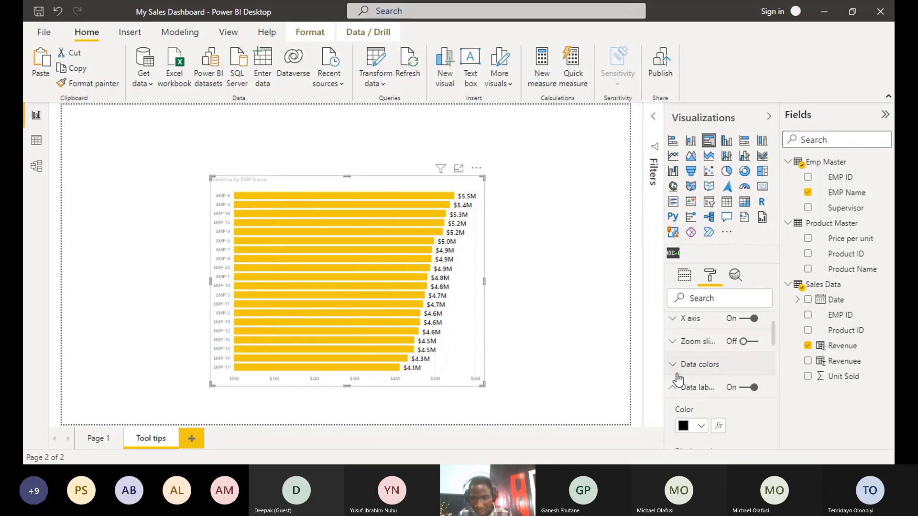
click(677, 383)
Give the bar chart's title a dark blue background
scroll(698, 371, down, 1)
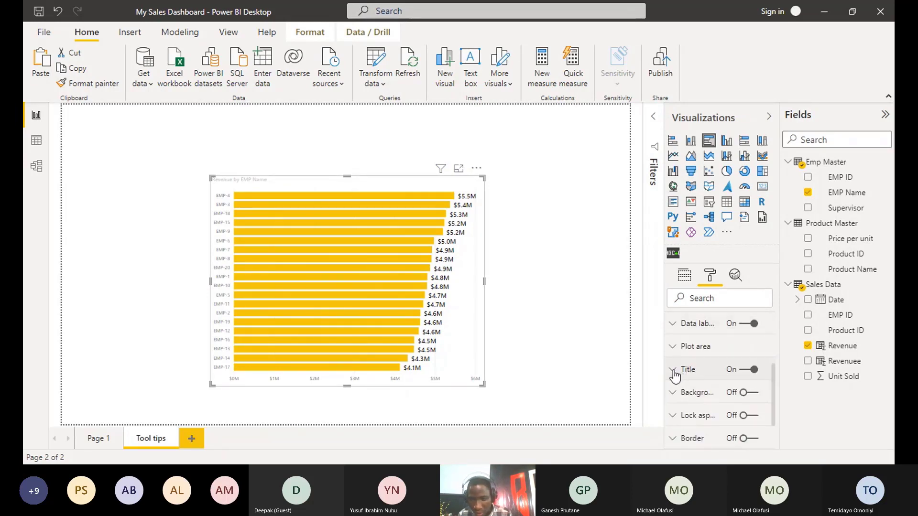
click(703, 370)
scroll(704, 377, down, 1)
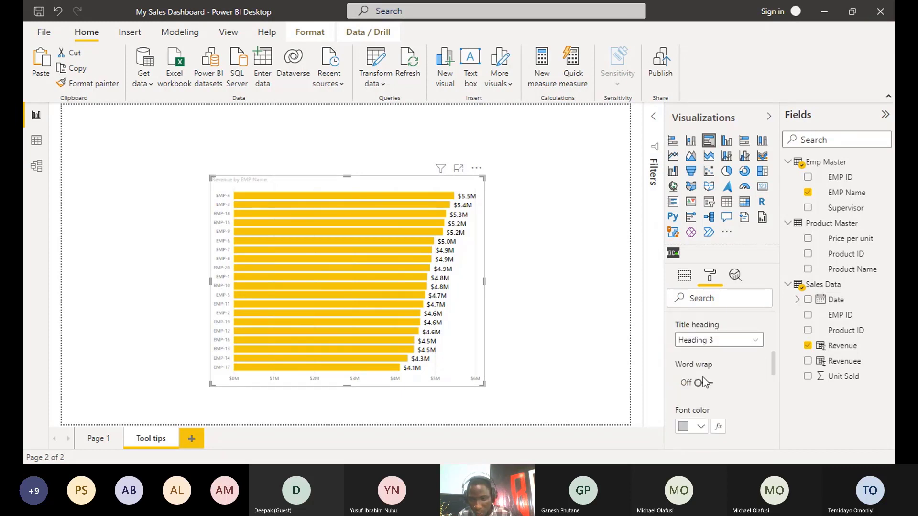
scroll(704, 382, down, 1)
click(701, 404)
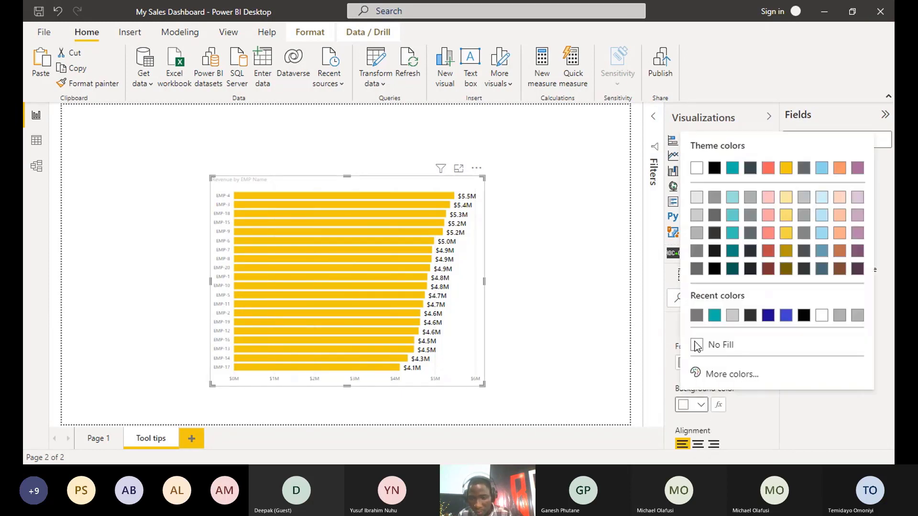
click(768, 316)
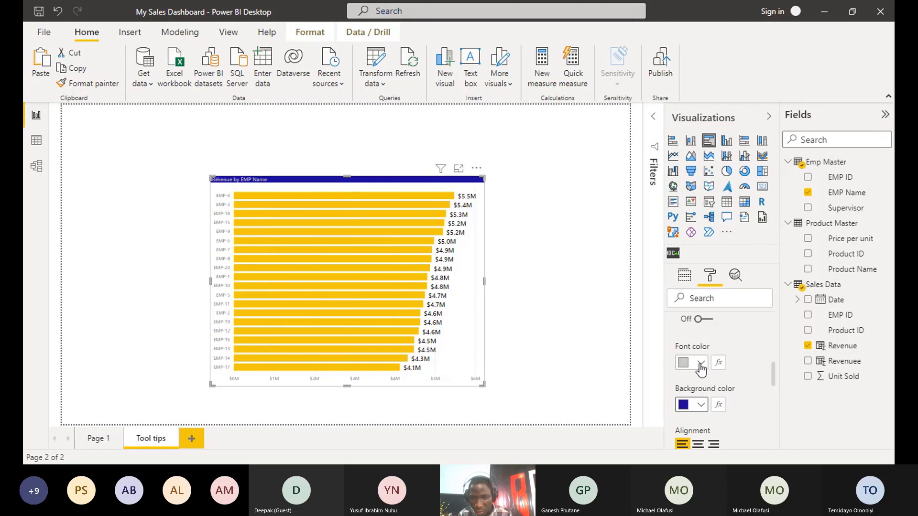
Format the tooltip bar chart's title with white font, center alignment and 11 pt text
click(700, 363)
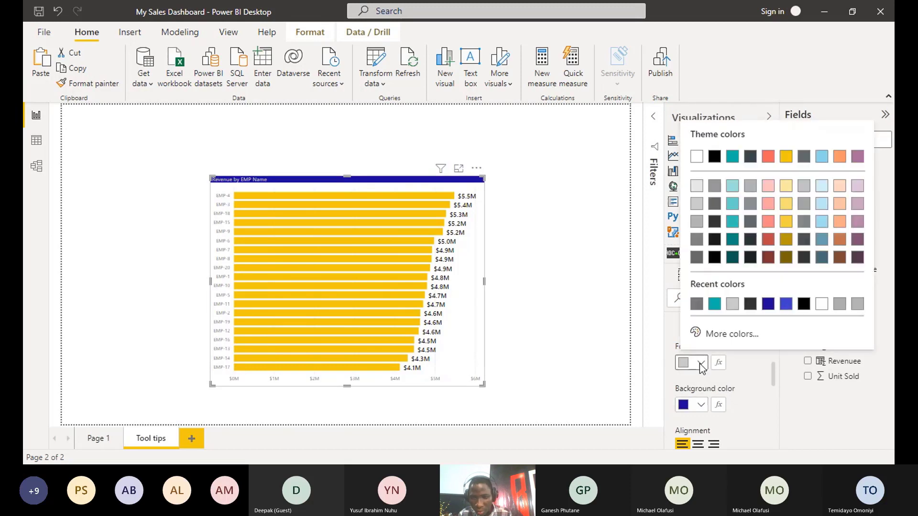
click(816, 303)
click(700, 444)
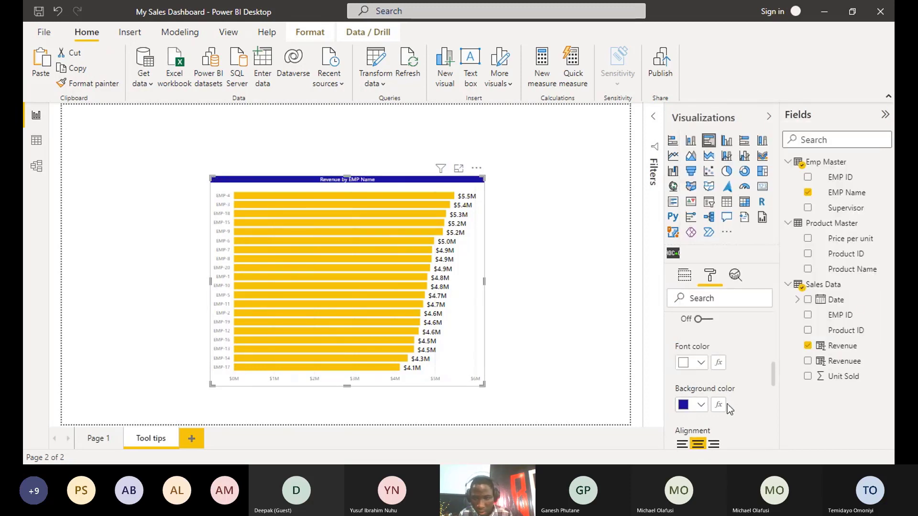
scroll(710, 373, down, 3)
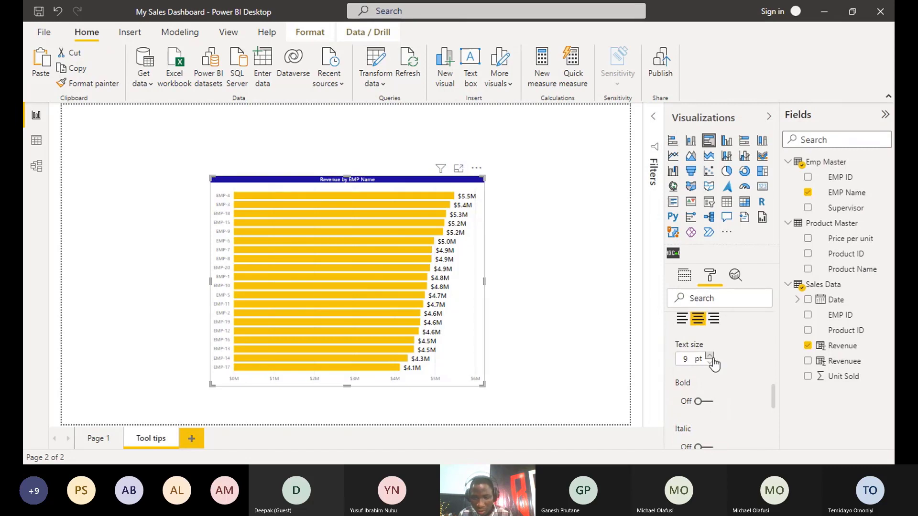
click(710, 356)
click(710, 356)
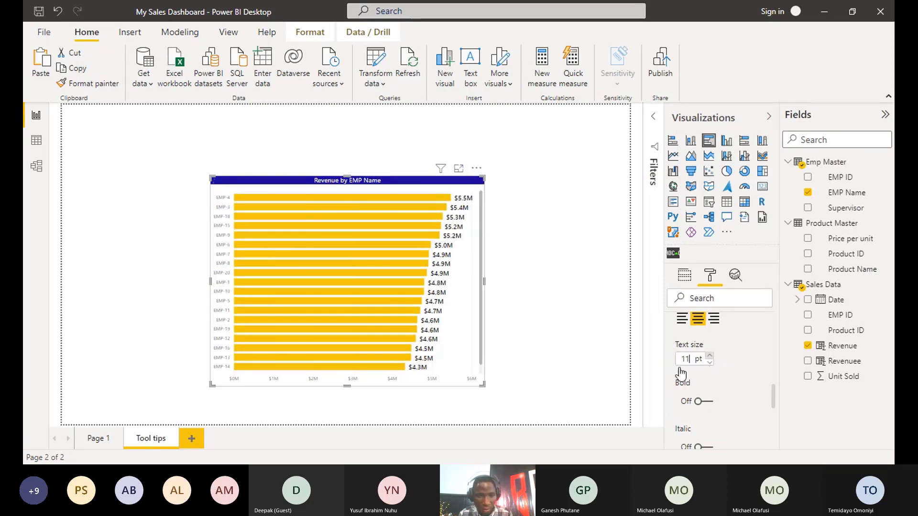
click(560, 397)
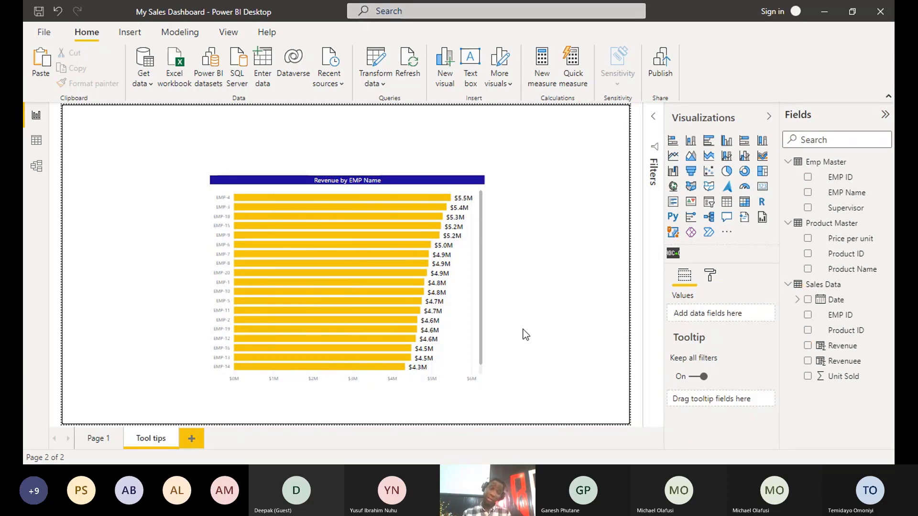
On Page 1, set the Revenue by Supervisor pie chart's tooltip type to Report page, using the Tool tips page
click(98, 438)
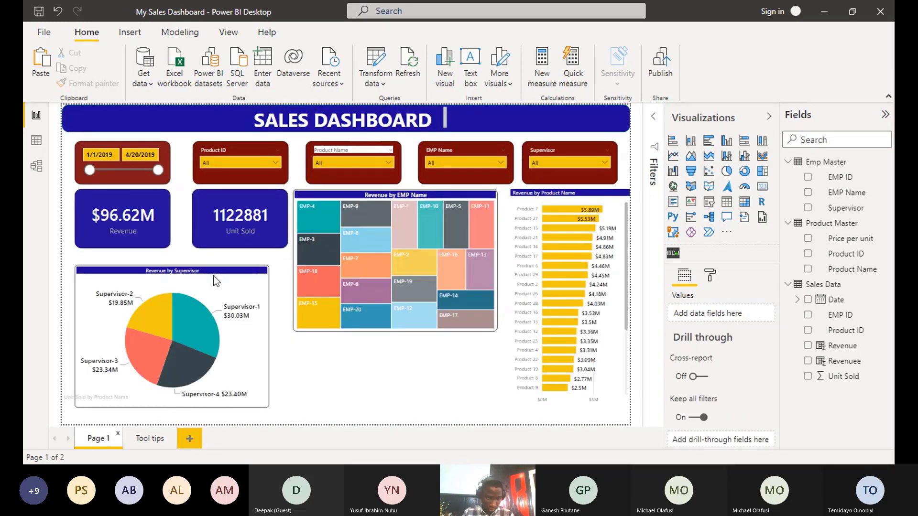
click(214, 275)
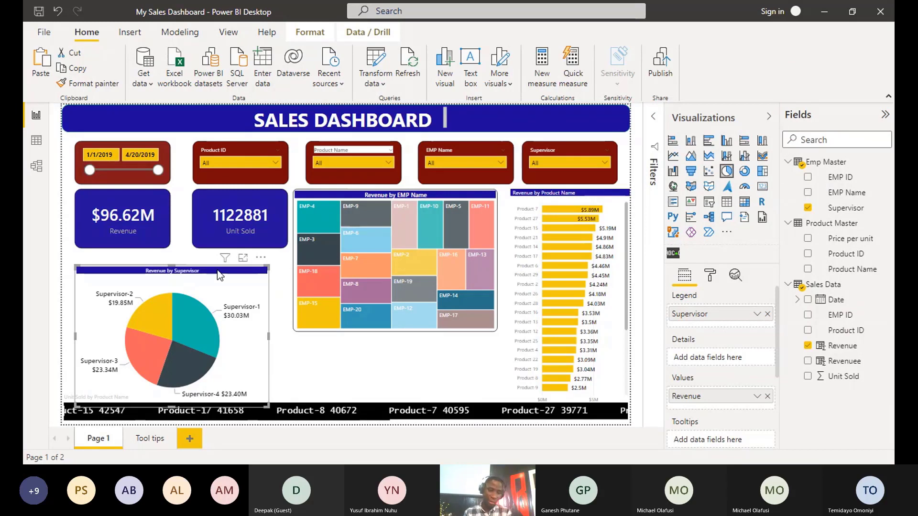
click(712, 276)
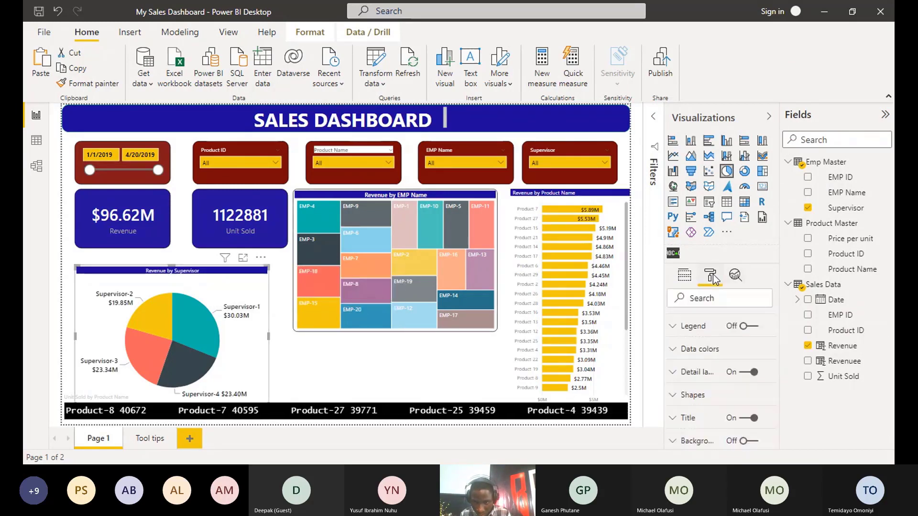
scroll(684, 416, down, 3)
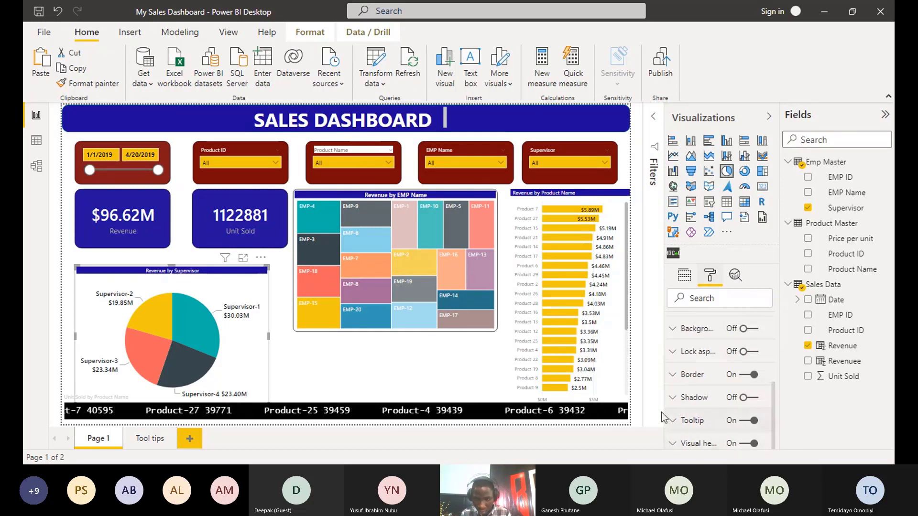
click(744, 421)
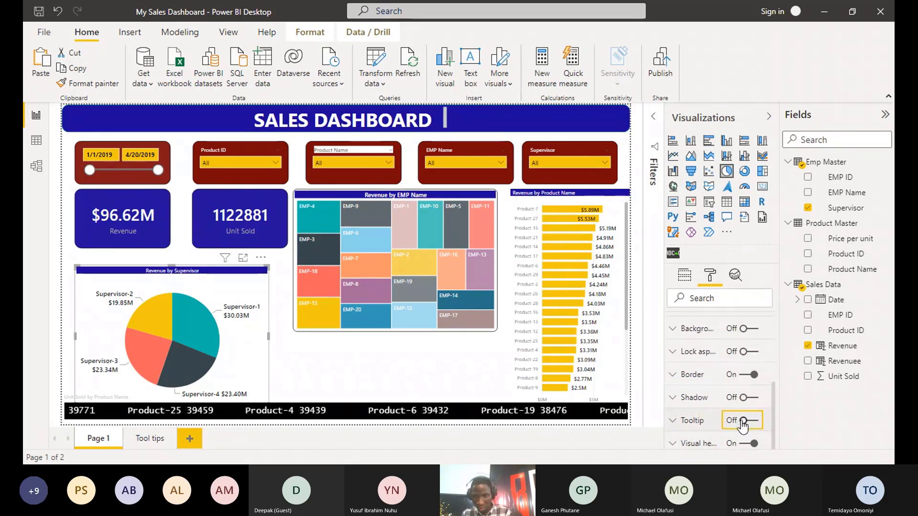
click(742, 422)
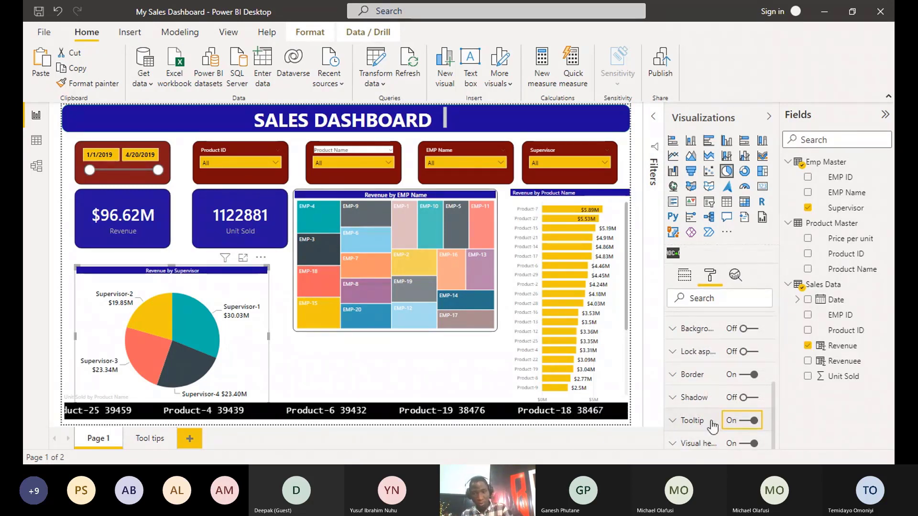
click(679, 422)
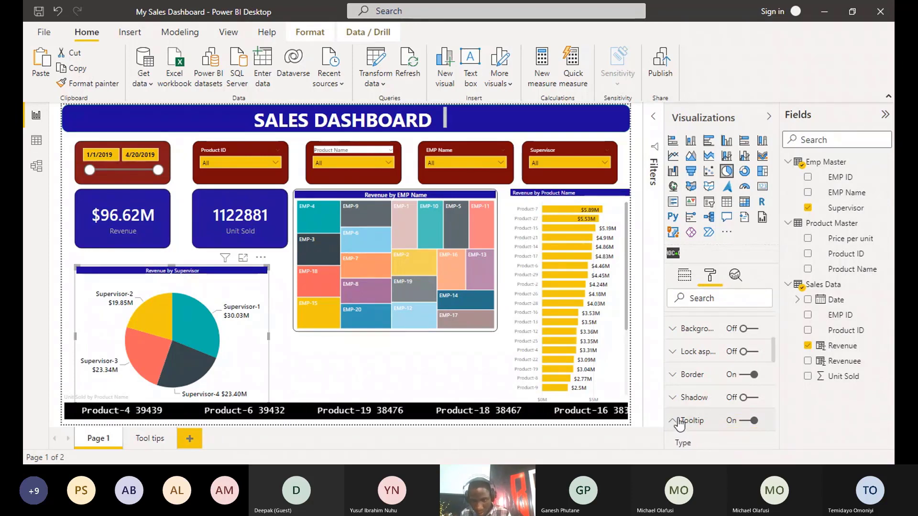
scroll(714, 403, down, 3)
click(753, 331)
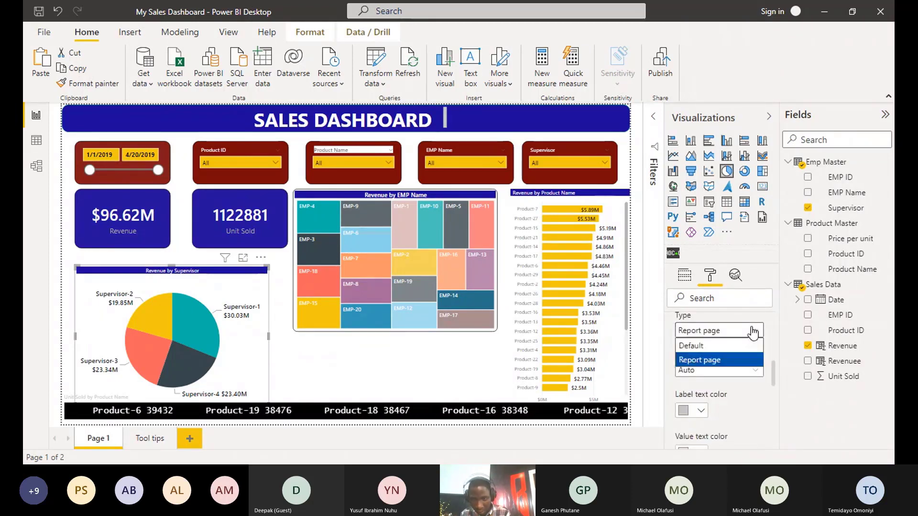
click(743, 361)
click(748, 371)
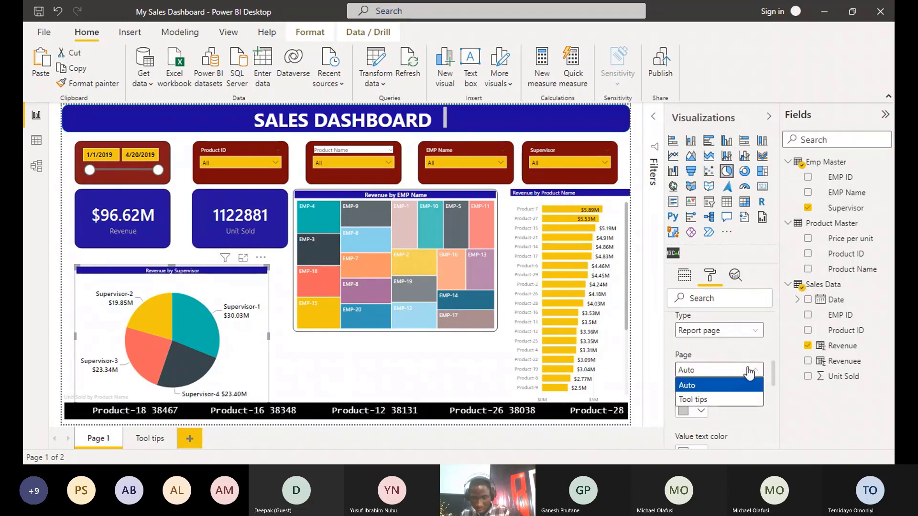
click(746, 399)
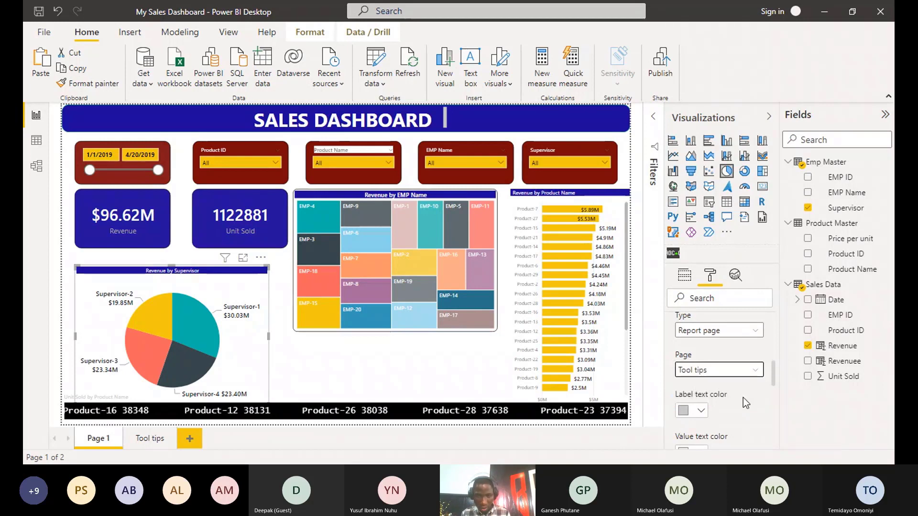
scroll(743, 397, down, 2)
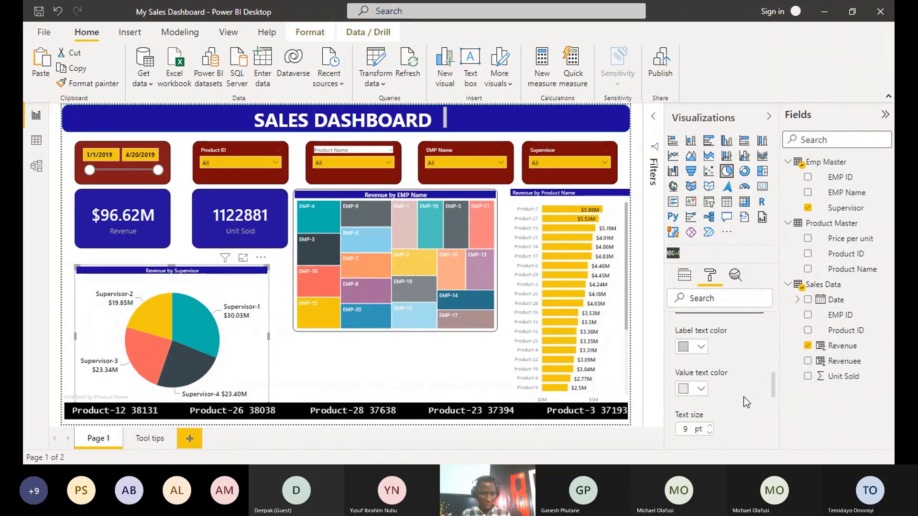
Preview the report page tooltip on the slices of the Revenue by Supervisor pie chart
mouse_move(209, 328)
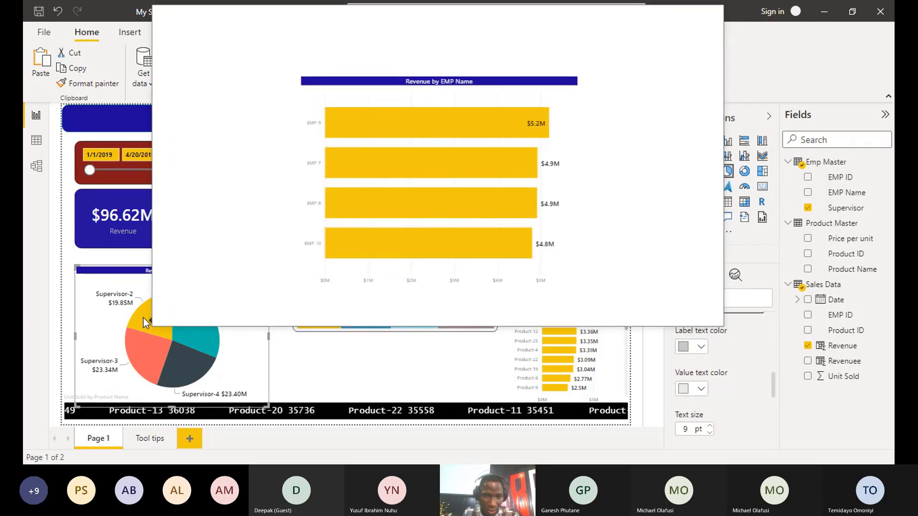
mouse_move(145, 345)
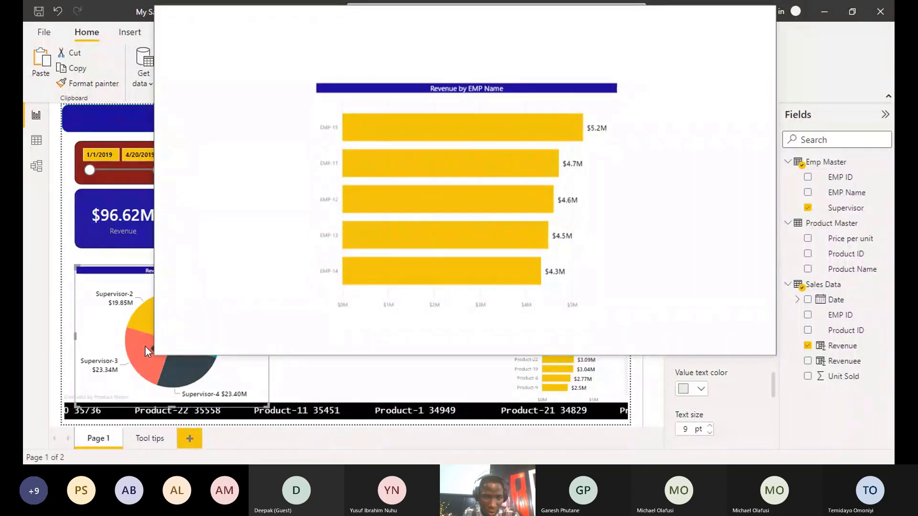
mouse_move(165, 364)
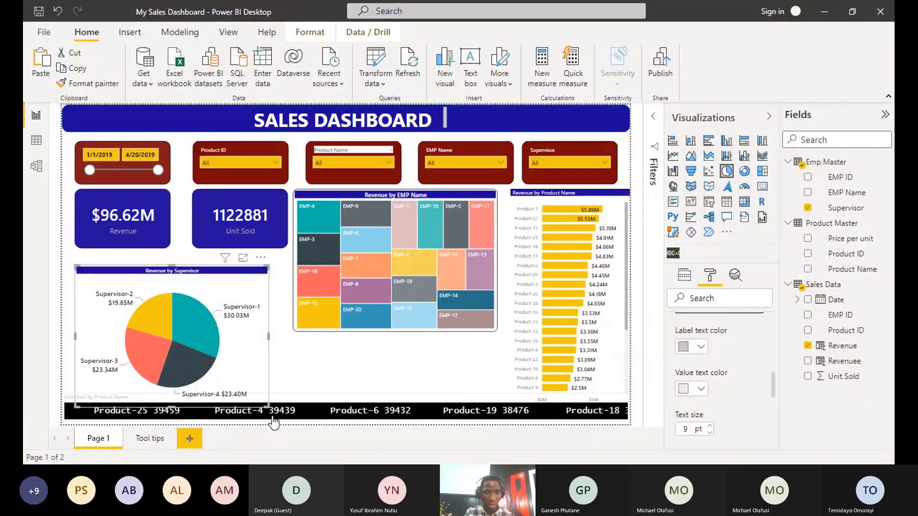
Replace EMP Name with Product ID on the Tool tips bar chart's axis, and preview the tooltip on Page 1's pie chart
click(143, 439)
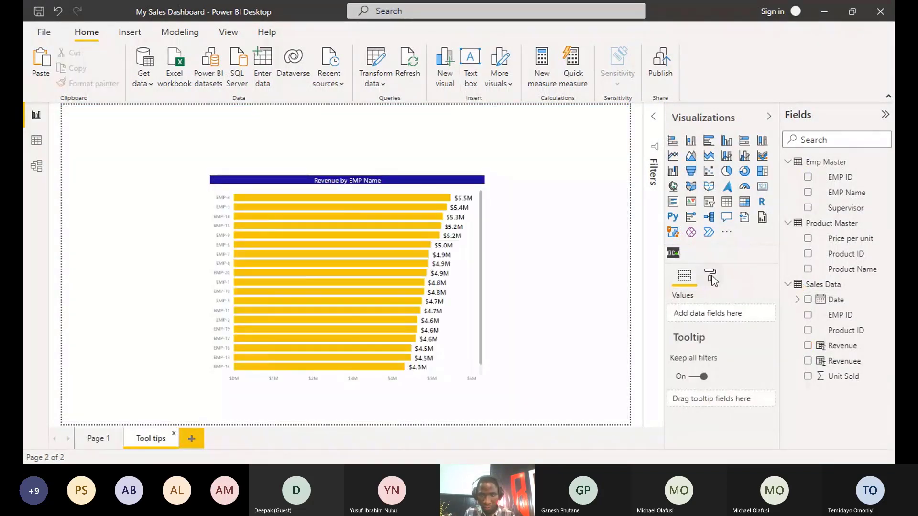
click(469, 222)
click(709, 275)
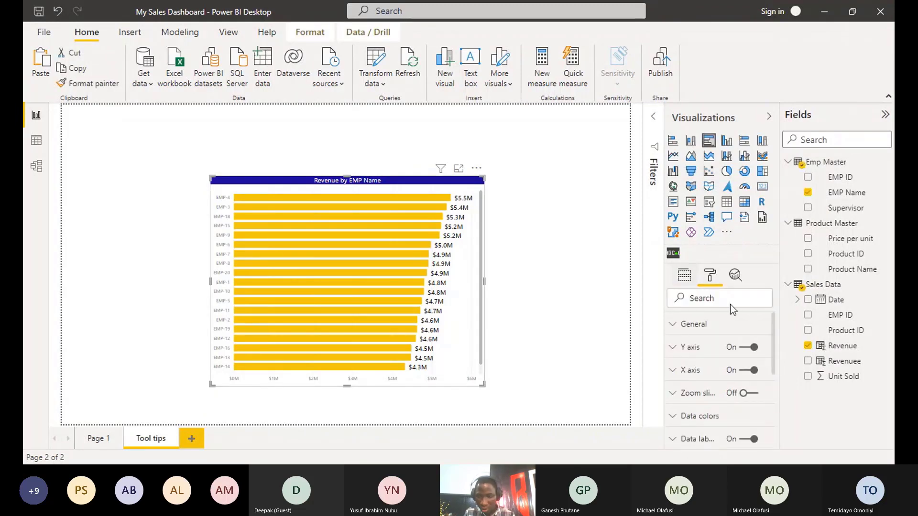
click(686, 276)
click(767, 313)
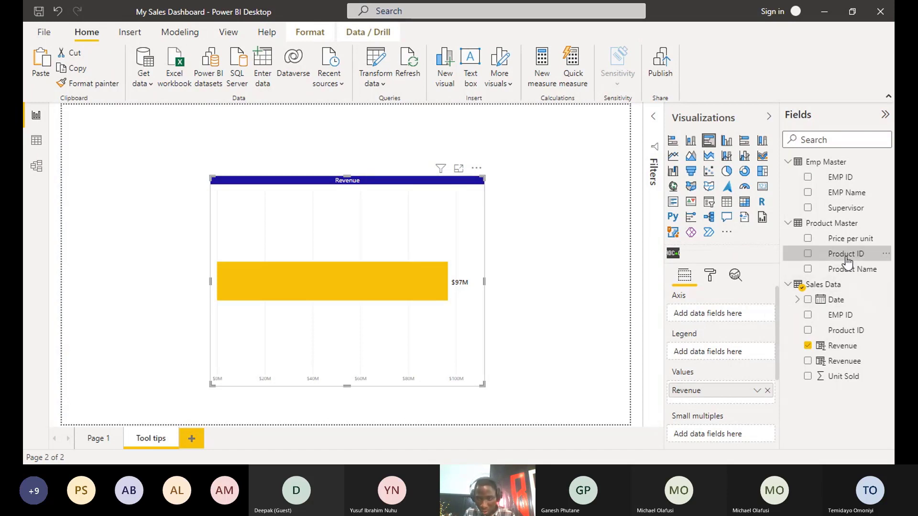
drag(846, 255, 739, 314)
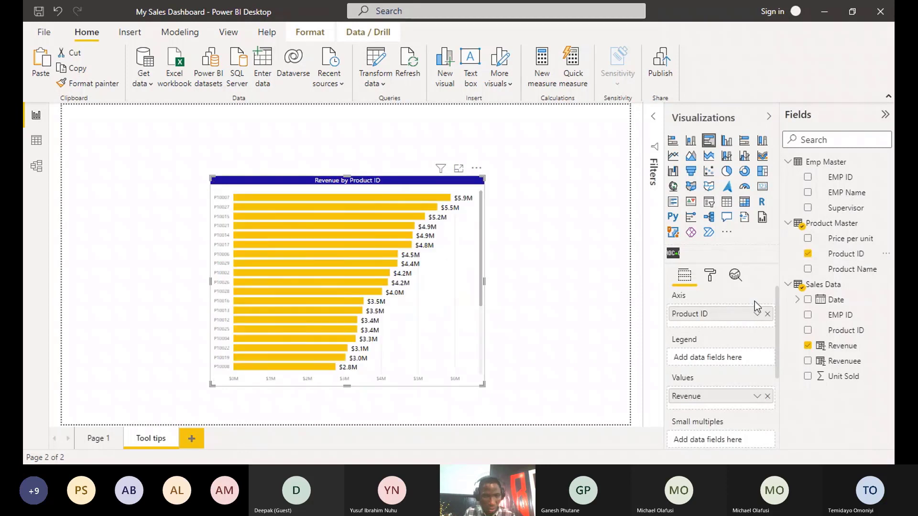
click(89, 442)
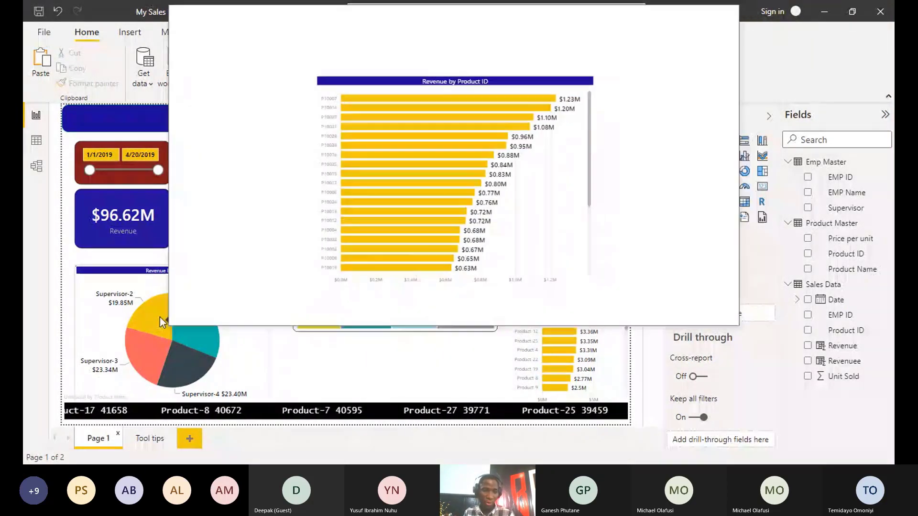
Replace Product ID with EMP Name on the axis of the Tool tips page's bar chart
click(152, 439)
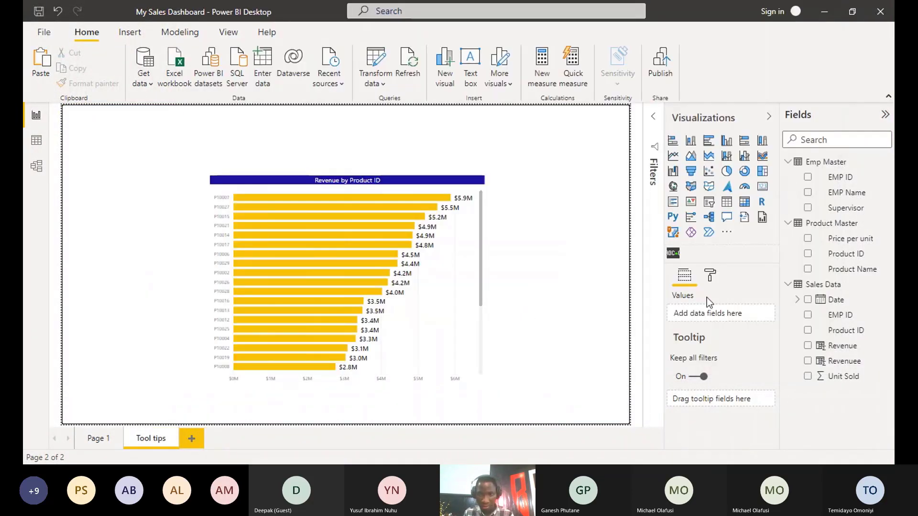
click(458, 259)
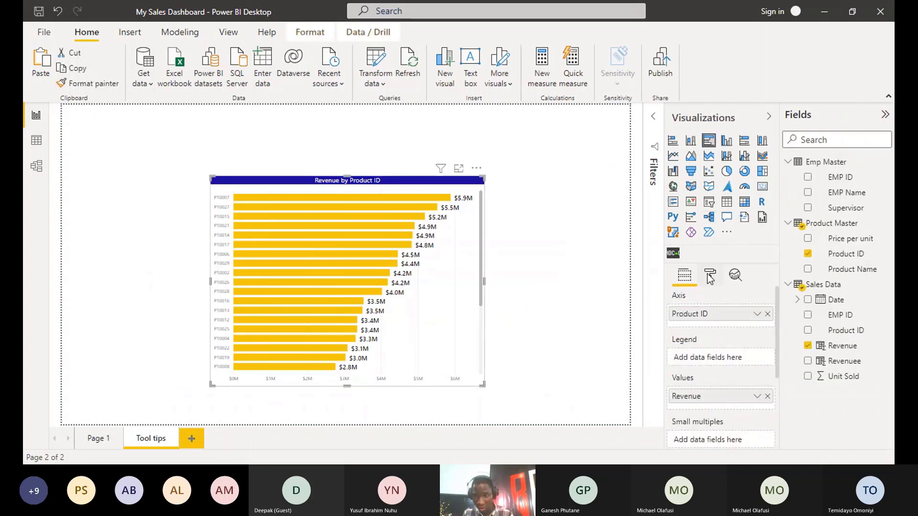
click(807, 254)
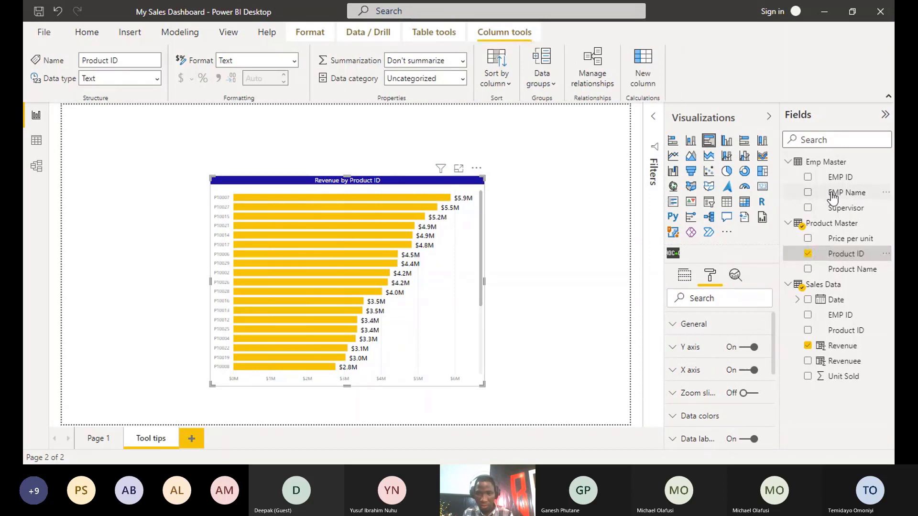
click(690, 277)
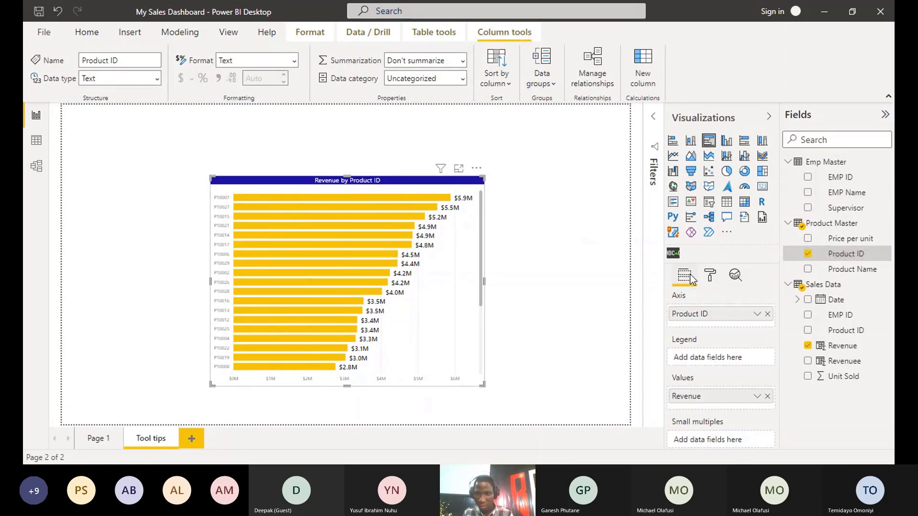
click(767, 314)
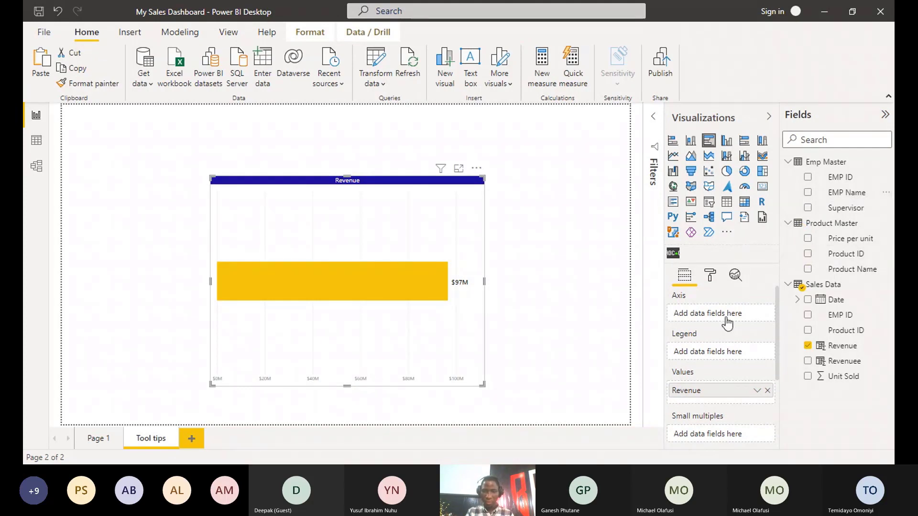
drag(837, 194, 712, 315)
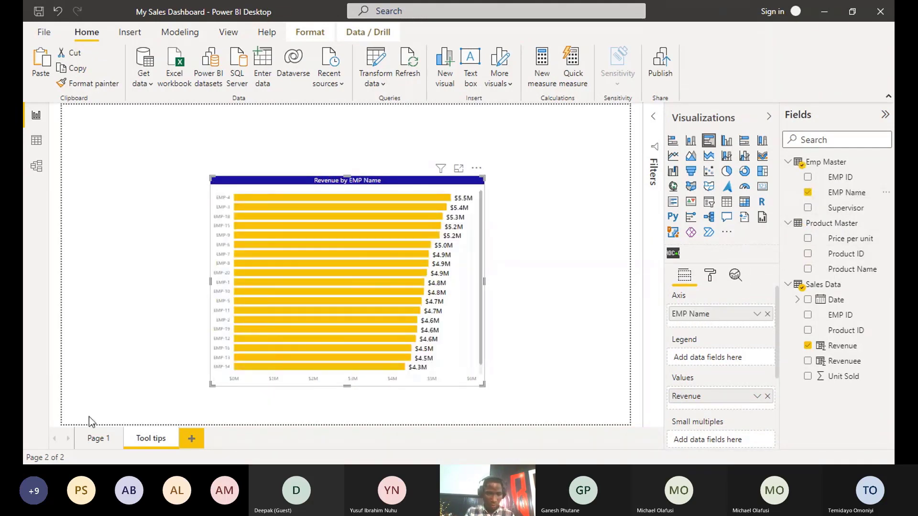
Add a new blank report page and move it ahead of Page 1
click(95, 440)
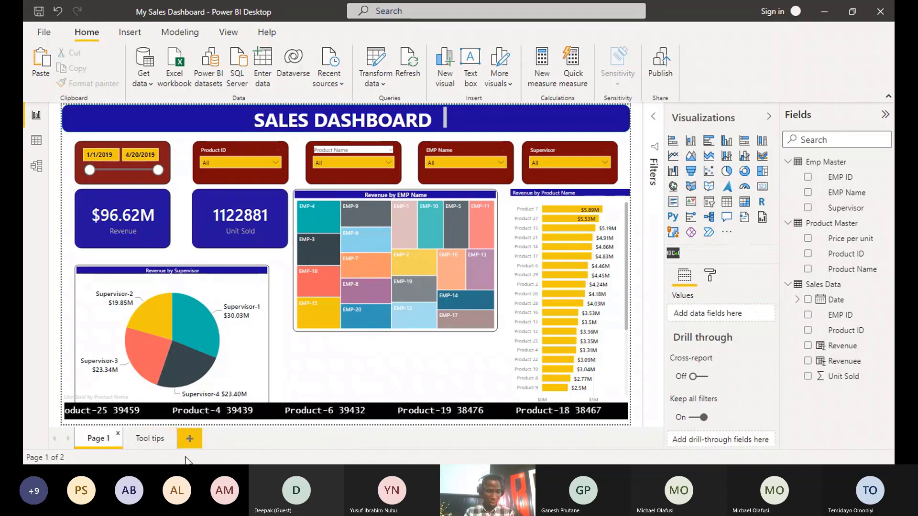
click(190, 438)
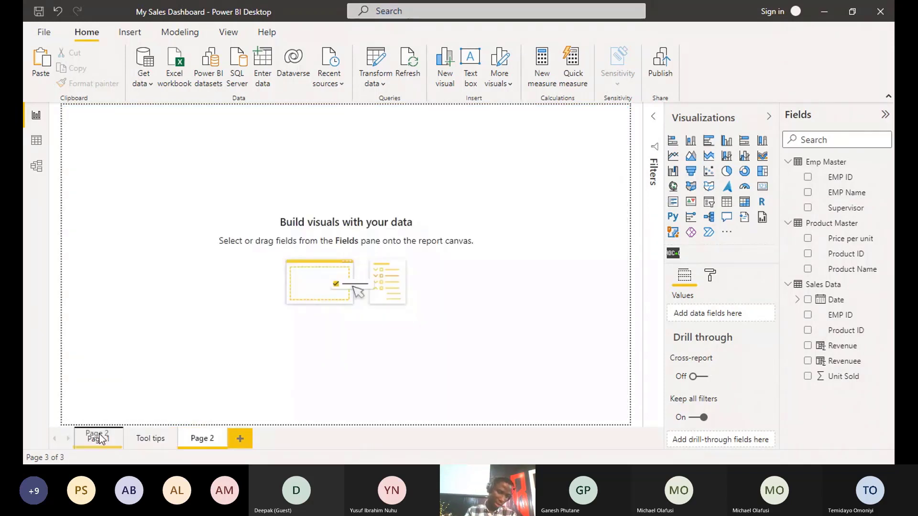
drag(201, 438, 100, 438)
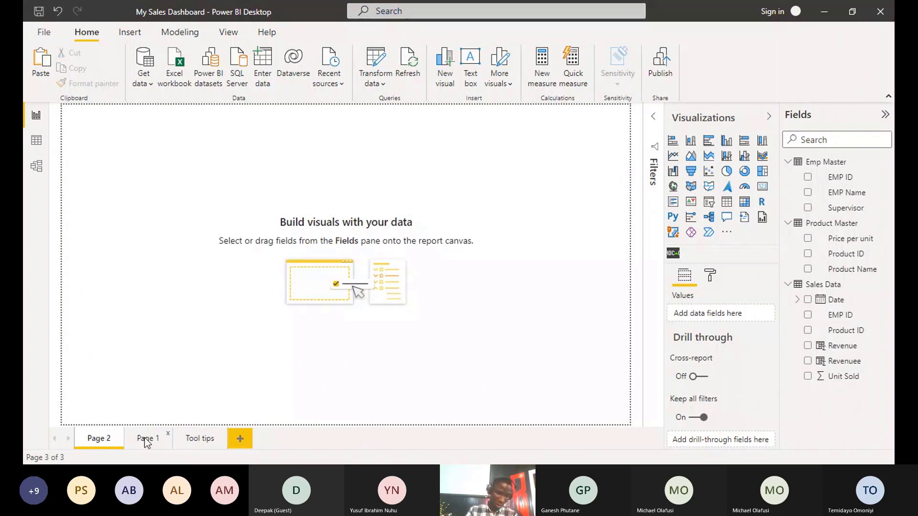
Rename the new blank report page as Interactive Dsshboard
double_click(102, 438)
text(Interac)
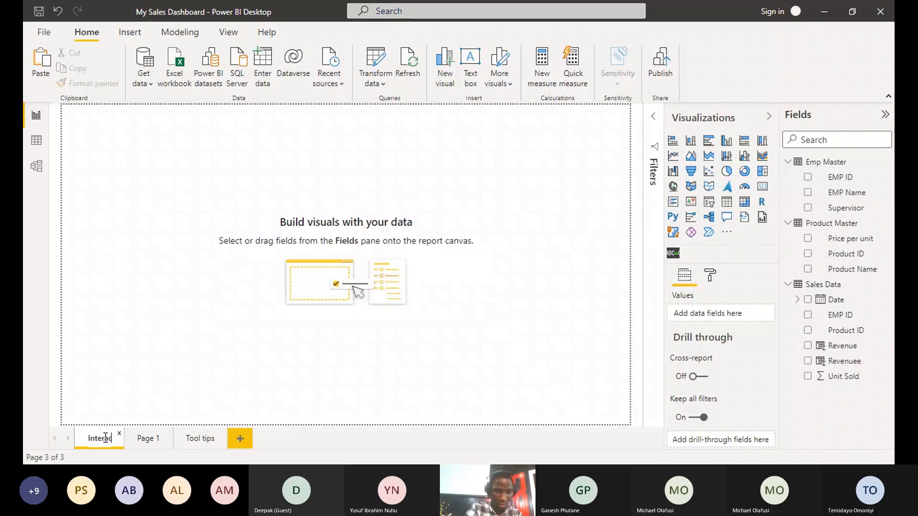
text(tive)
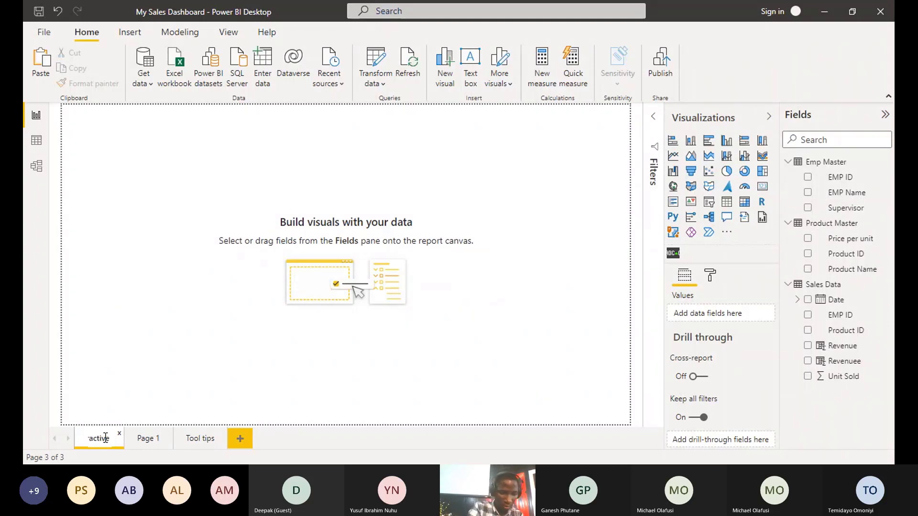
text( Dash)
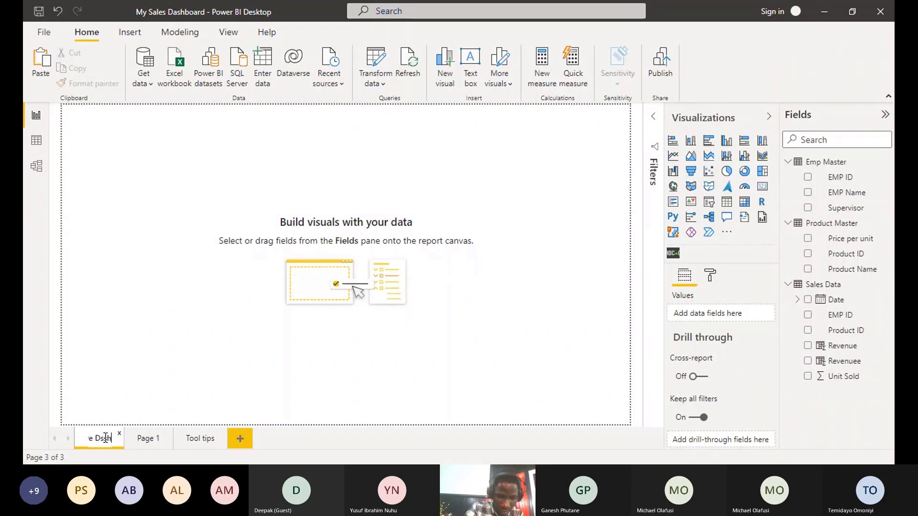
text(board)
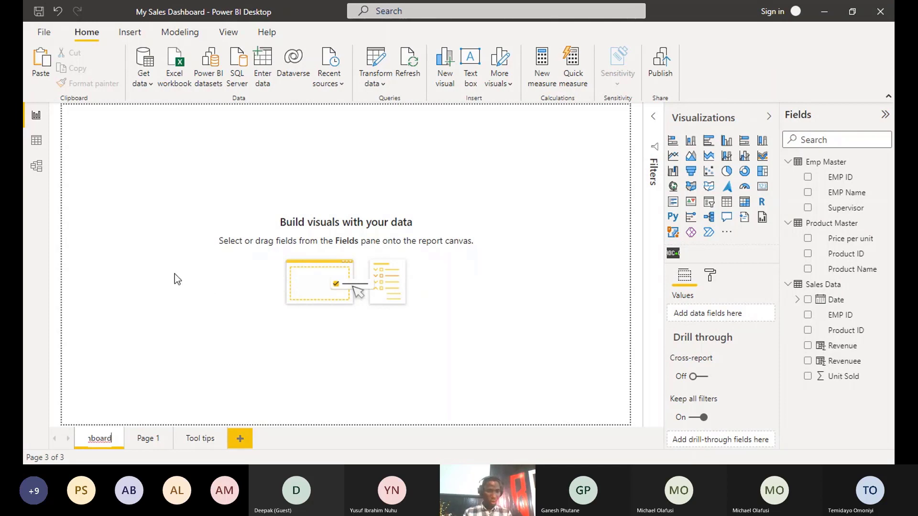
click(176, 277)
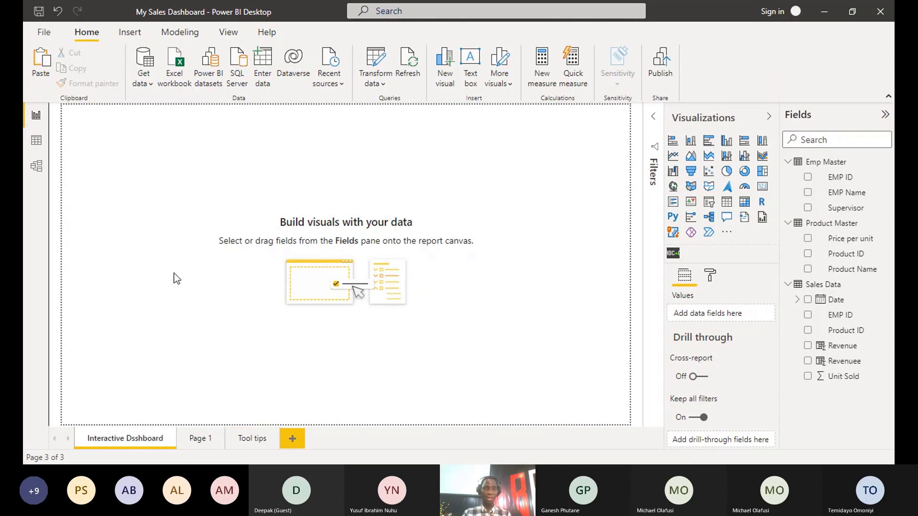
Return to Page 1 and collapse the Visualizations and Fields panes to make room for the report
click(207, 439)
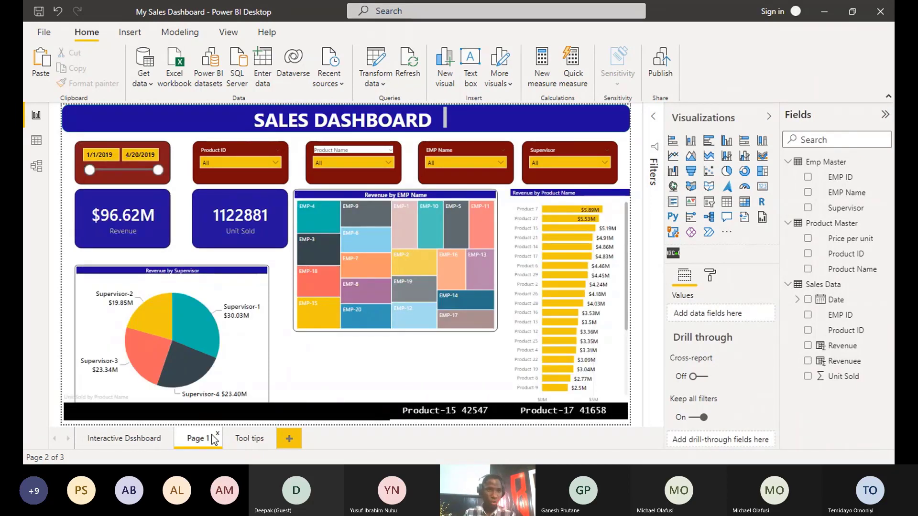
click(768, 117)
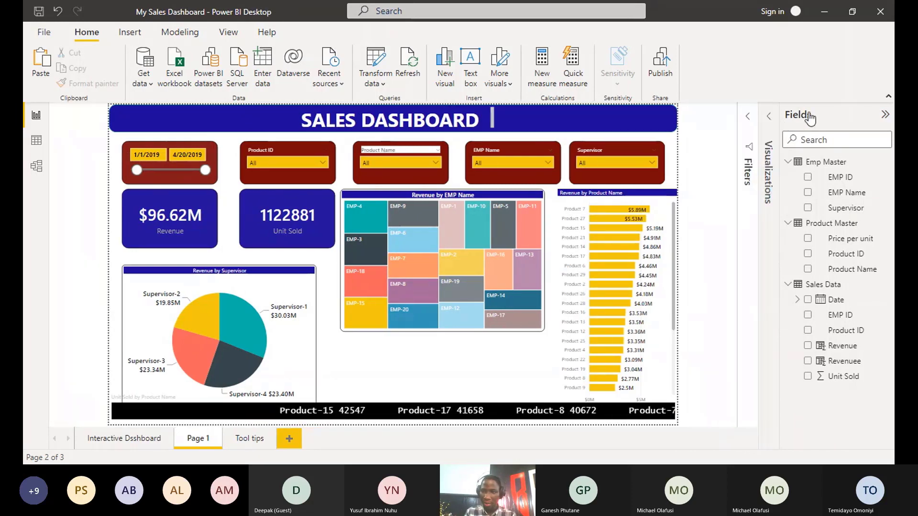
click(881, 120)
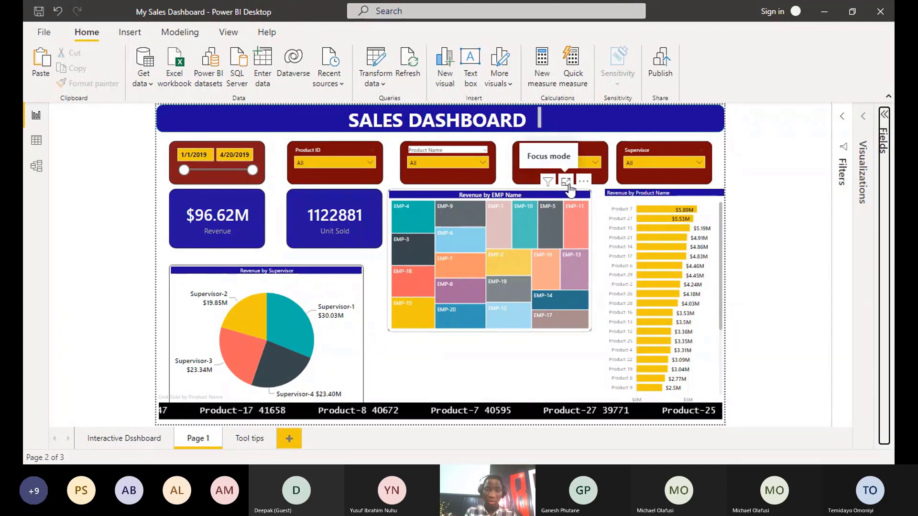
View the Revenue by EMP Name treemap in focus mode, check the EMP-15 tile's tooltip, and return to the report
click(567, 183)
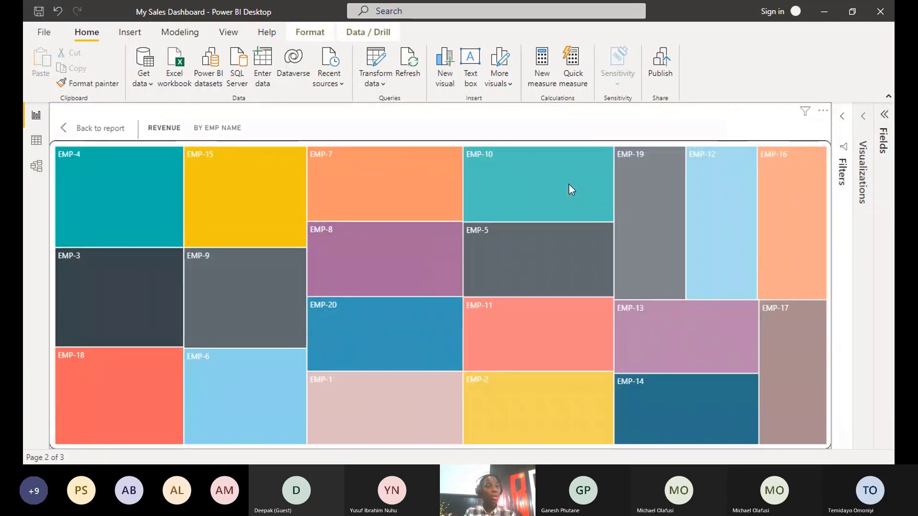
mouse_move(254, 188)
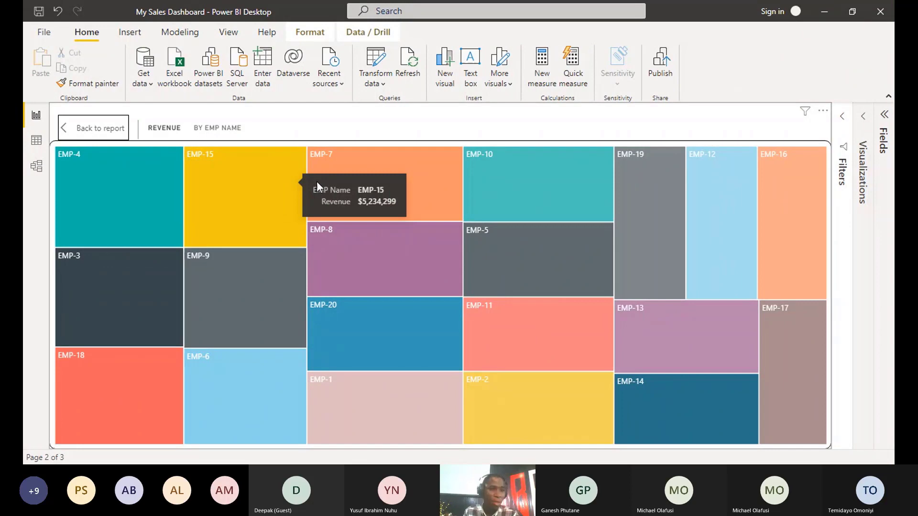
click(100, 128)
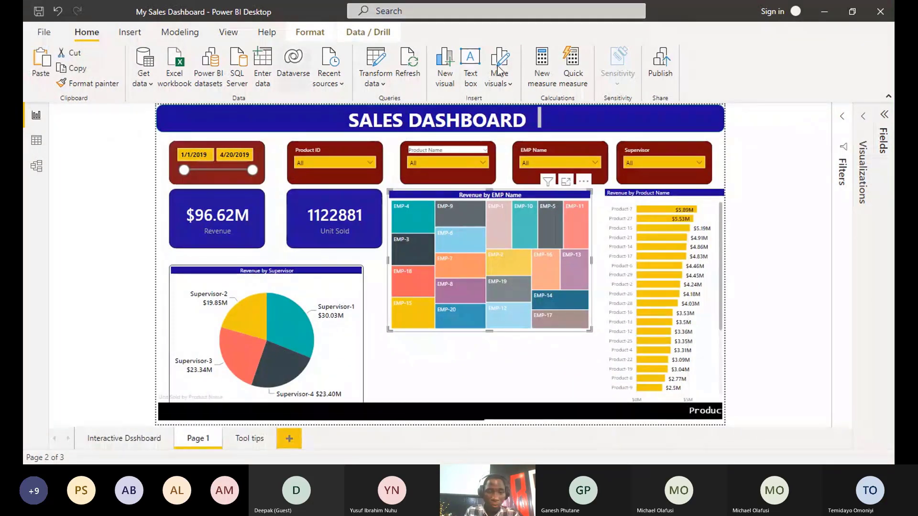
Show the Bookmarks and Selection panes beside the Page 1 dashboard
click(311, 31)
click(356, 30)
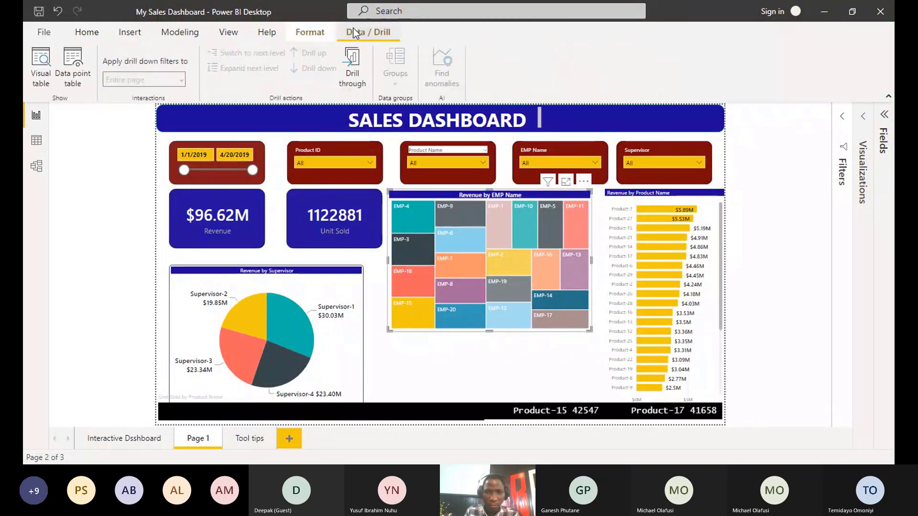
click(230, 30)
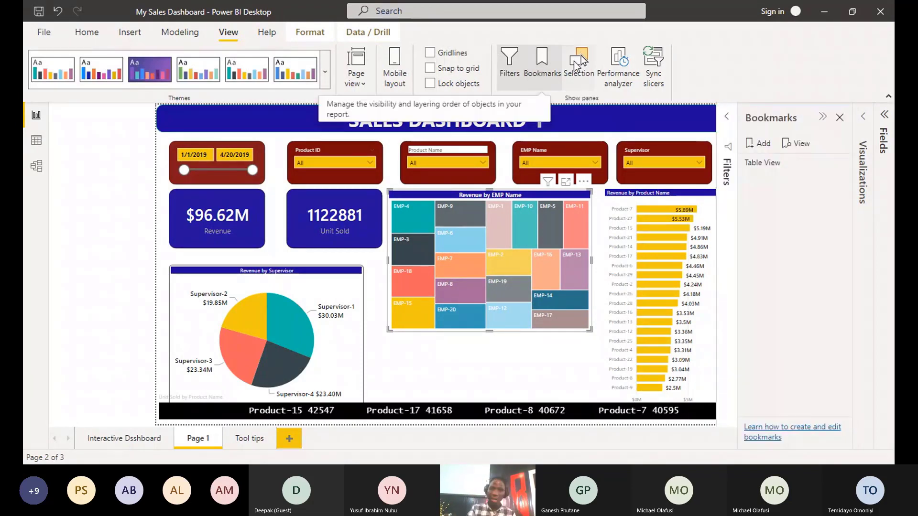
click(577, 66)
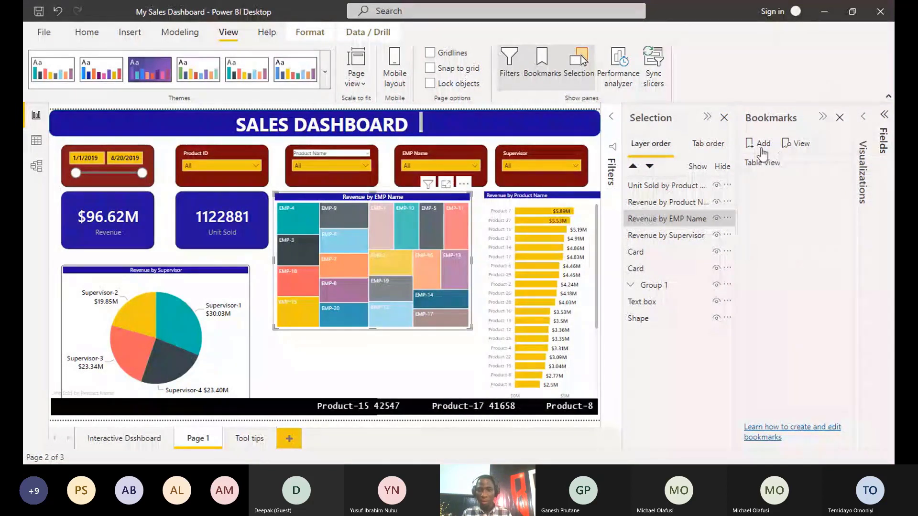
Rename the Table View bookmark as All
double_click(773, 162)
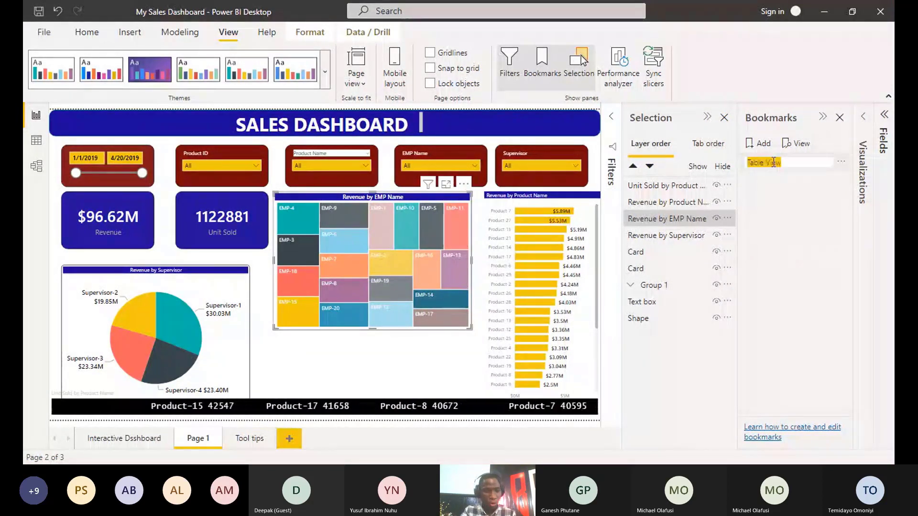
text(All)
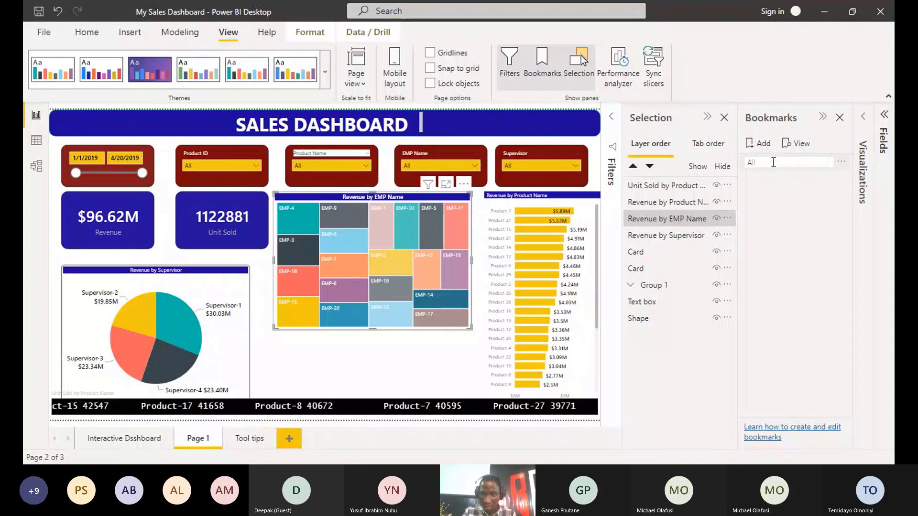
key(Return)
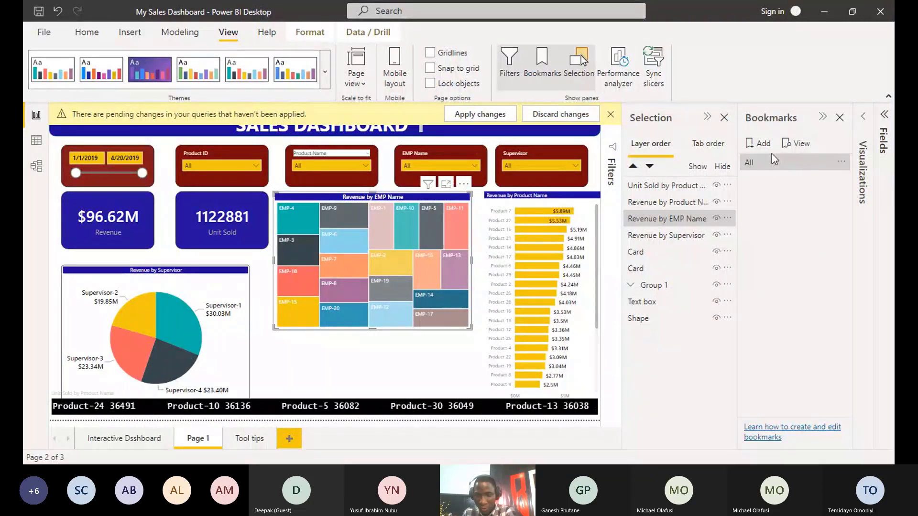
Add a second bookmark for Page 1 and name it Revenue
click(756, 165)
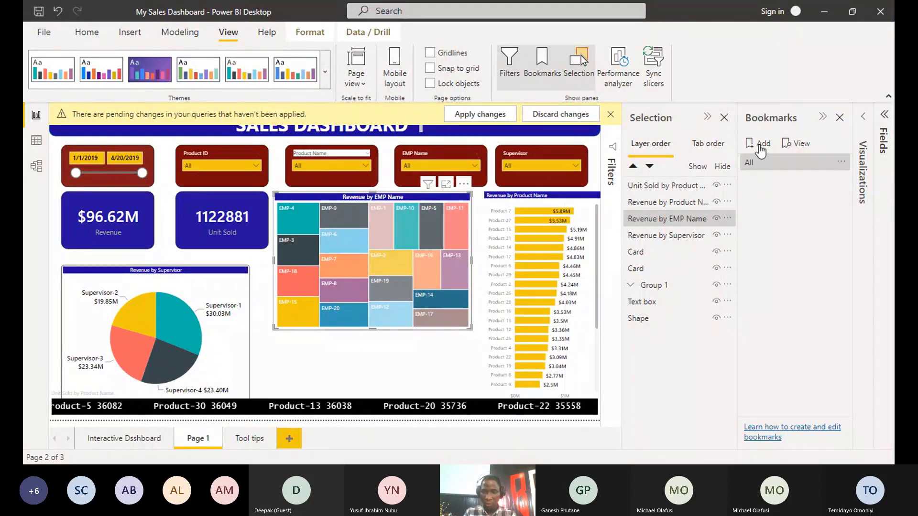
click(760, 146)
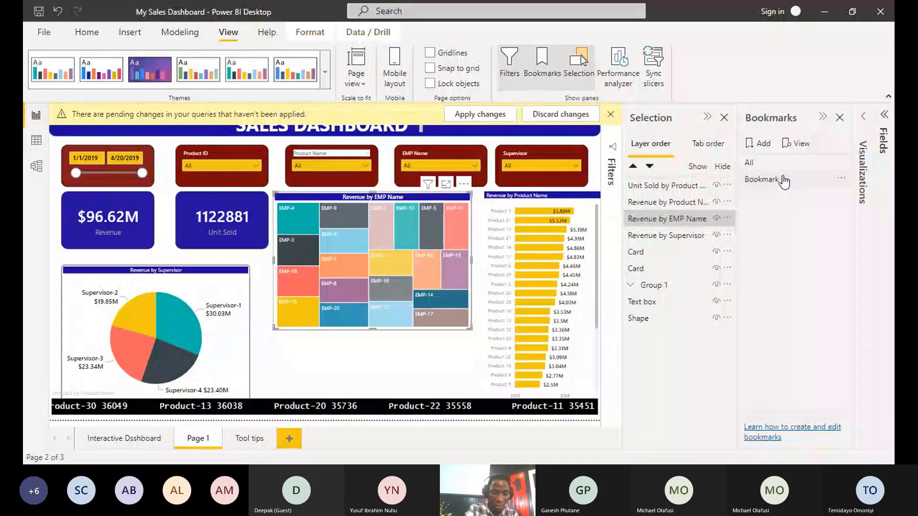
text(Rev)
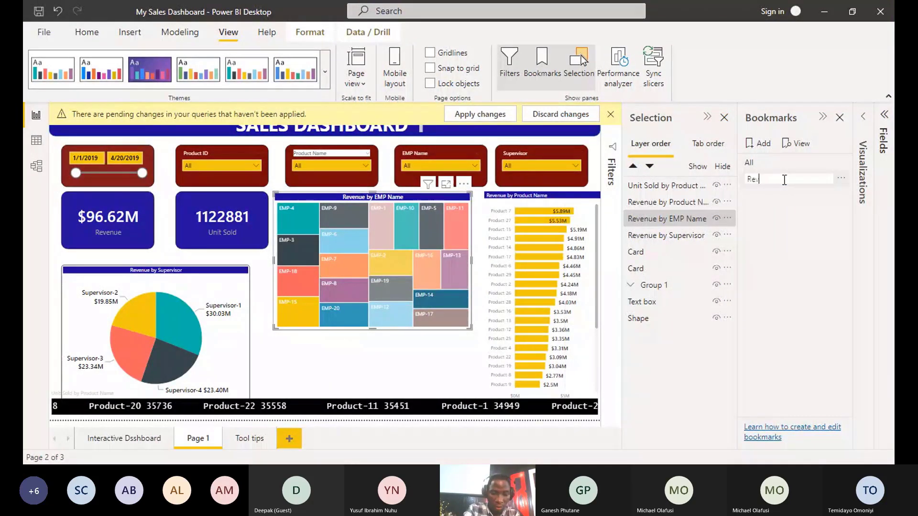
text(enue)
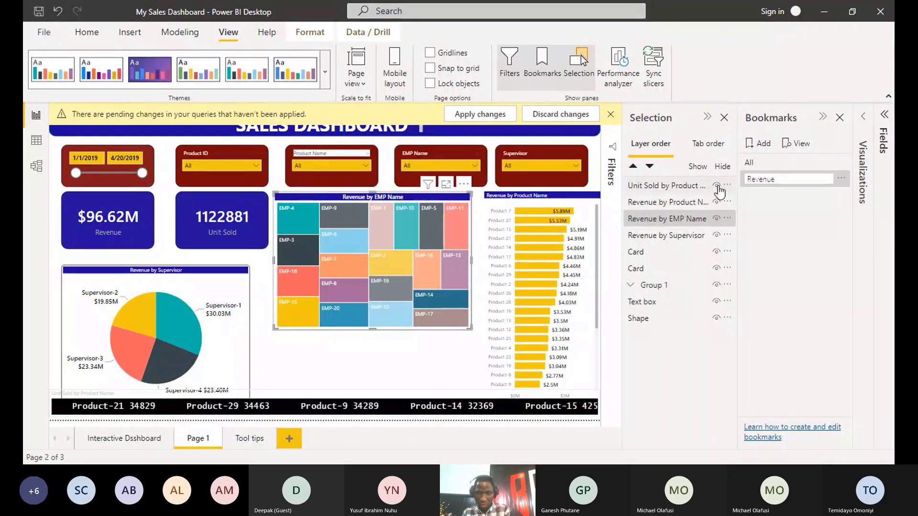
Expand Group 1 in the layer order, hide the Unit Sold card, and dismiss the pending query changes notice
click(631, 285)
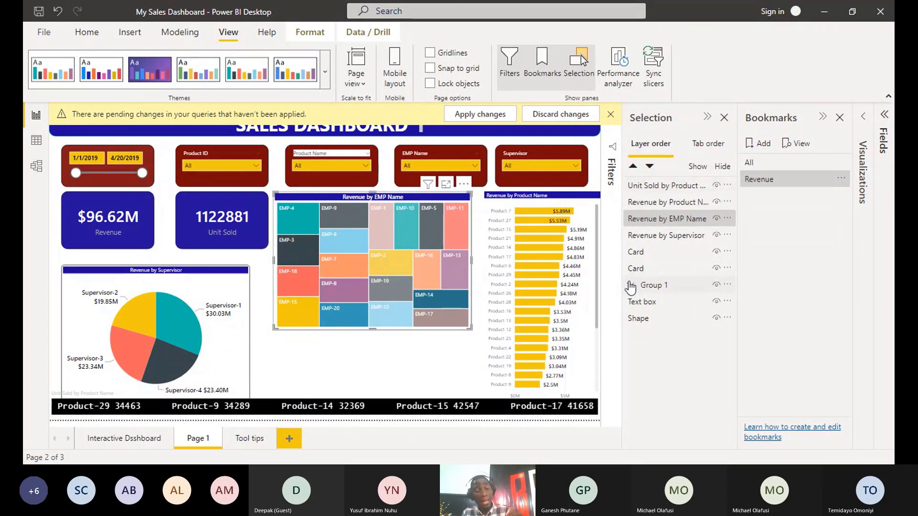
click(715, 268)
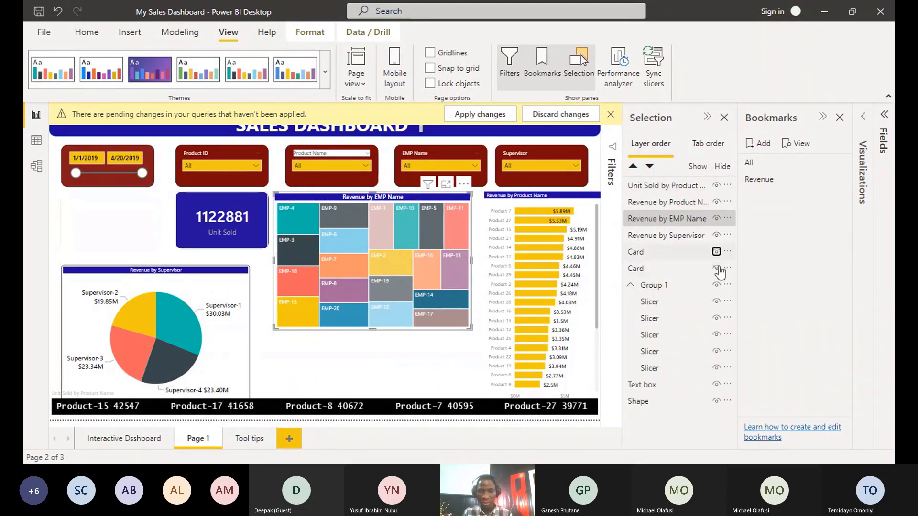
click(715, 251)
click(716, 268)
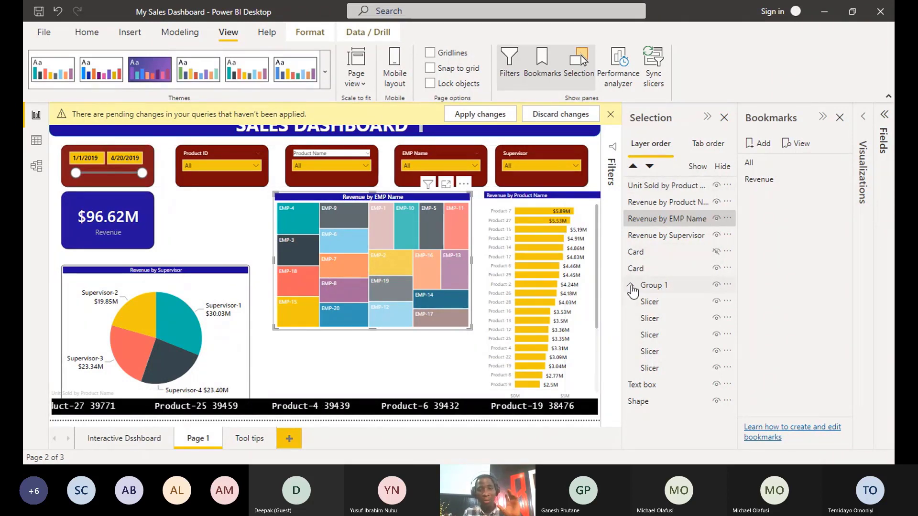
click(609, 116)
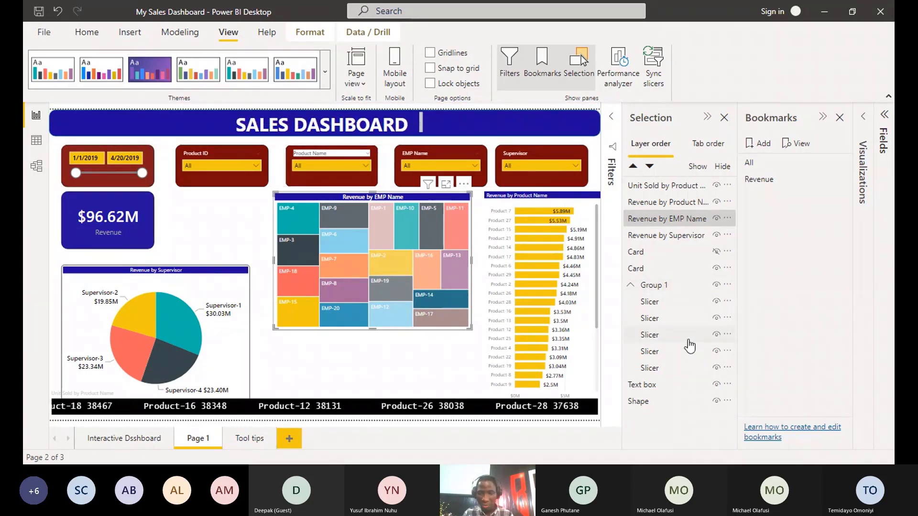
Hide the Revenue by Product Name, Revenue by EMP Name and Revenue by Supervisor visuals on Page 1, keeping the unit-sold ticker shown
click(716, 185)
click(717, 187)
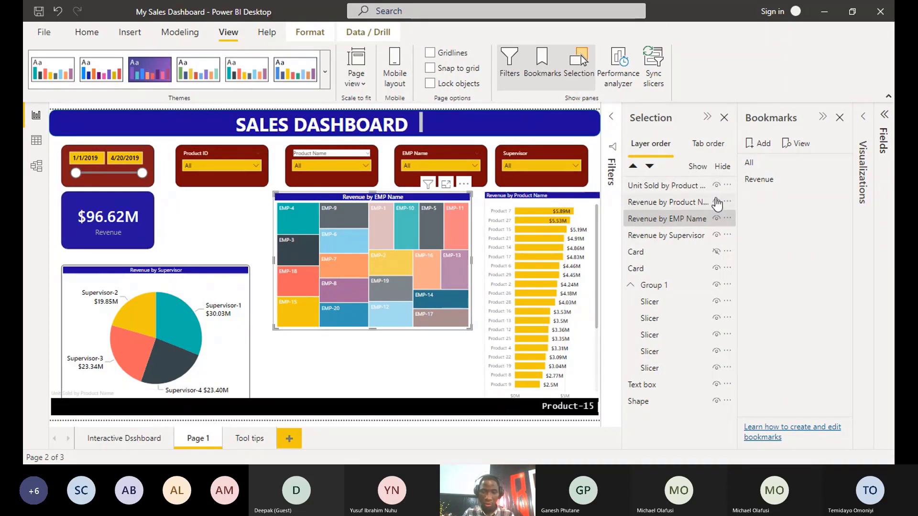
click(715, 203)
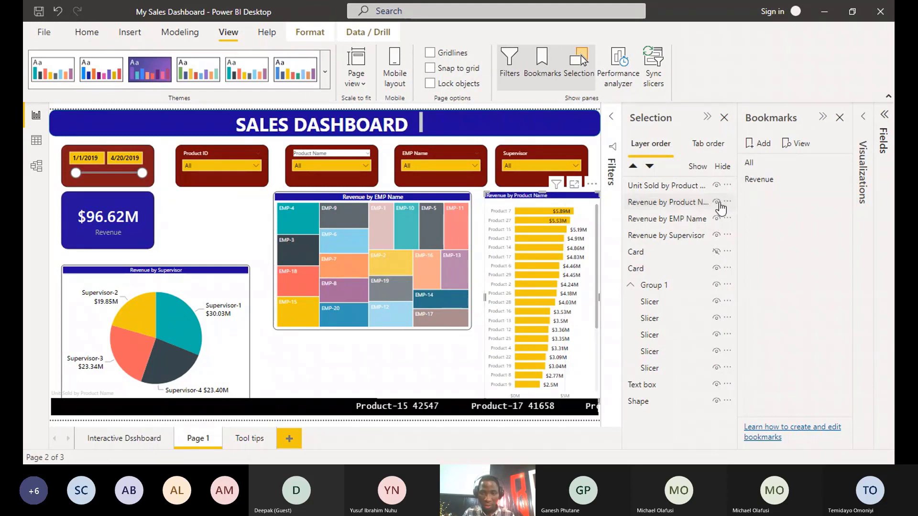
click(718, 203)
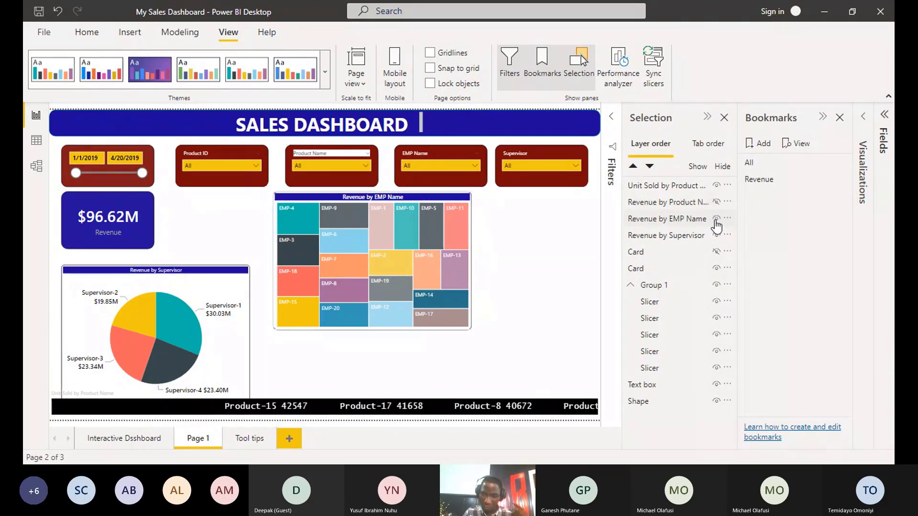
click(716, 218)
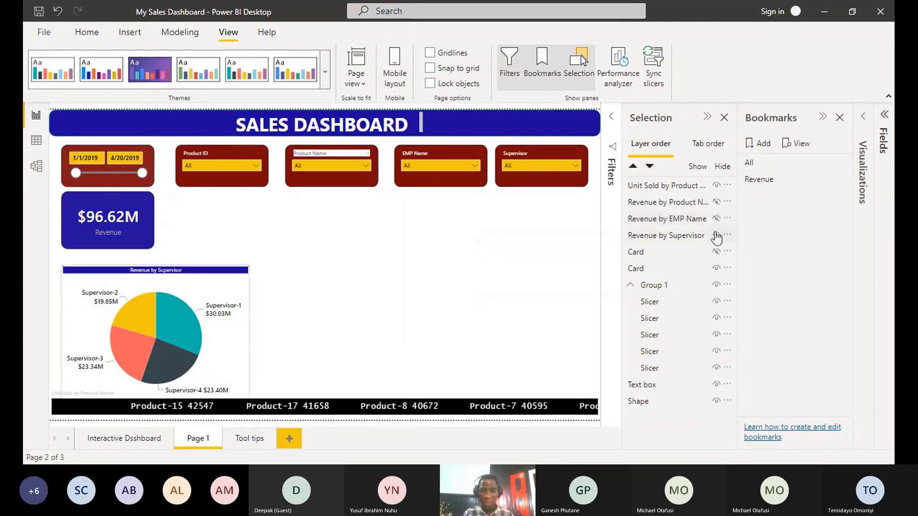
click(716, 235)
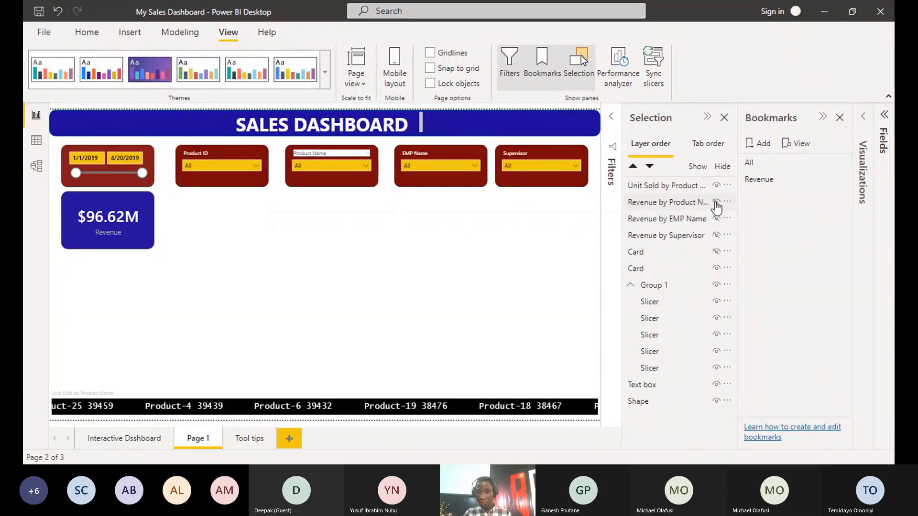
Select the Revenue and All bookmarks in turn and inspect the options of the All bookmark
click(799, 191)
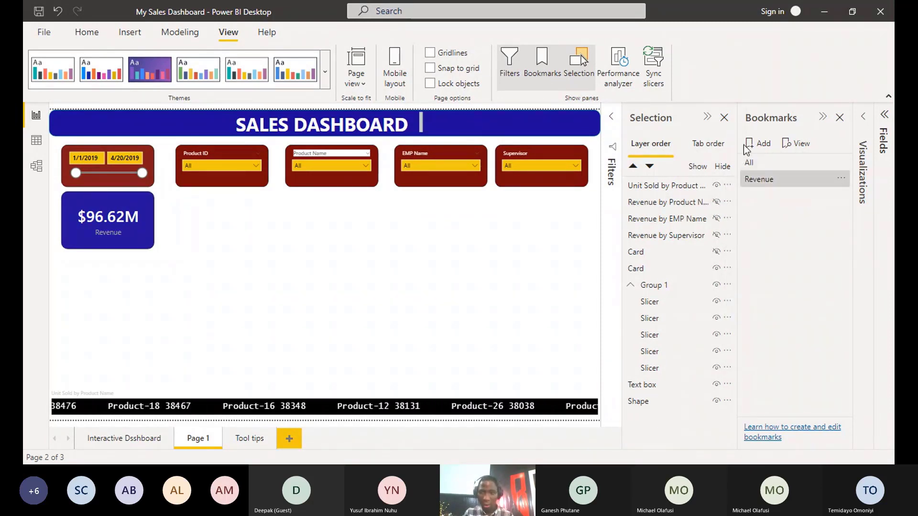
click(762, 165)
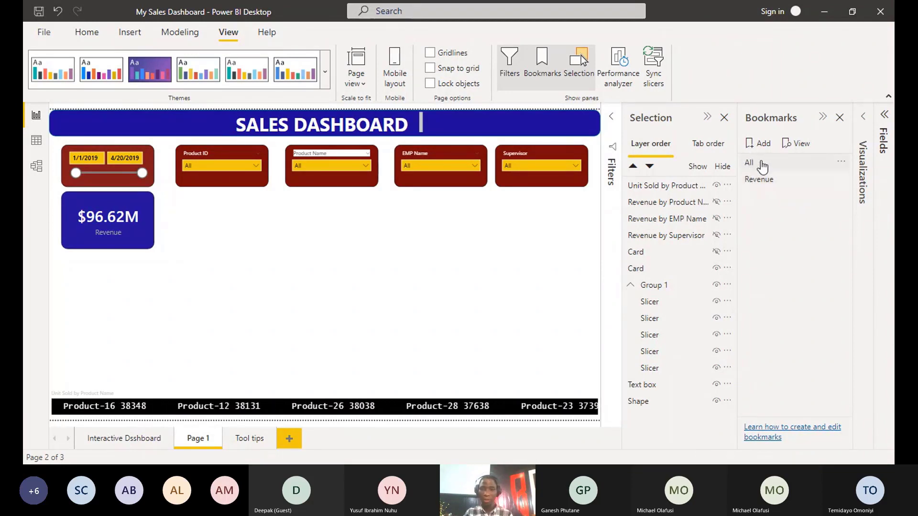
click(839, 163)
click(805, 175)
click(826, 171)
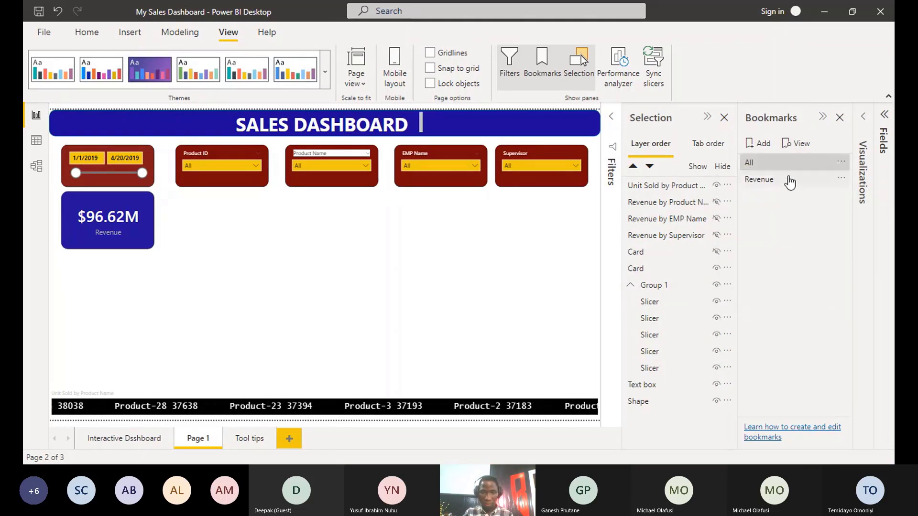
double_click(782, 167)
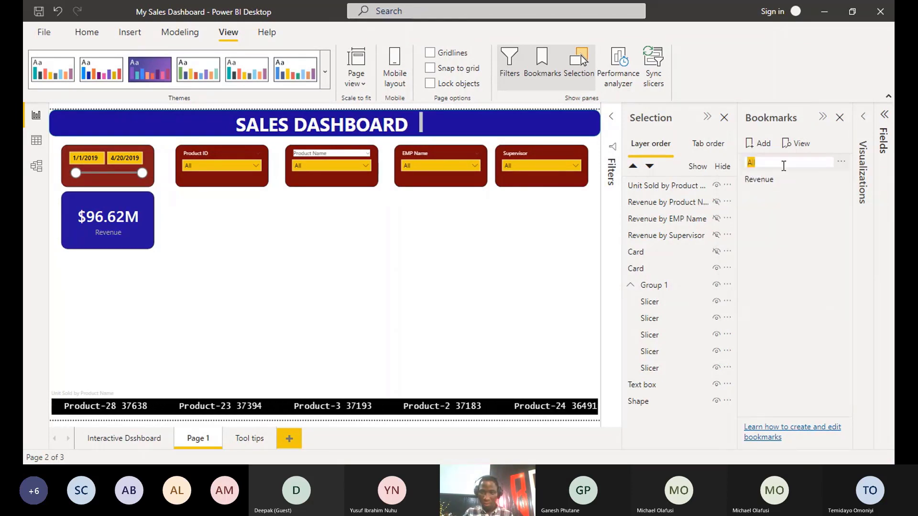
click(836, 171)
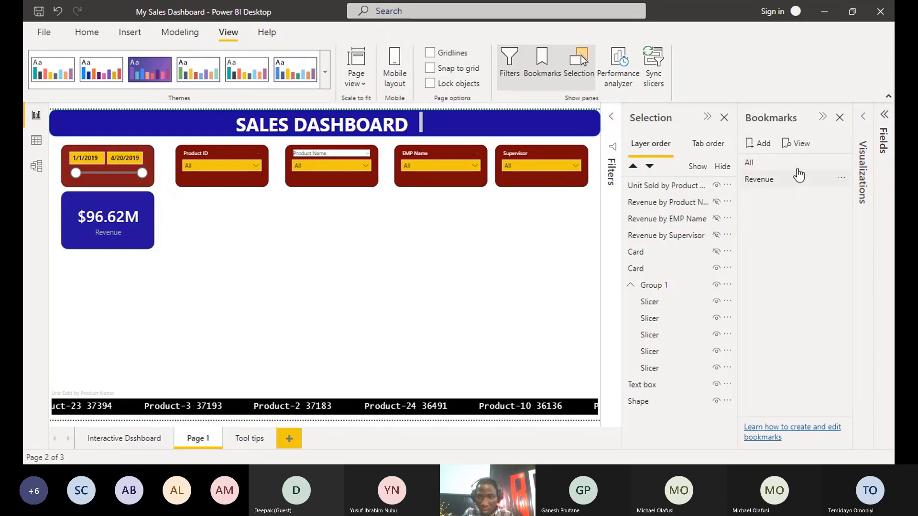
Apply the All and Revenue bookmarks alternately to compare which Page 1 visuals each one shows
double_click(779, 162)
click(781, 180)
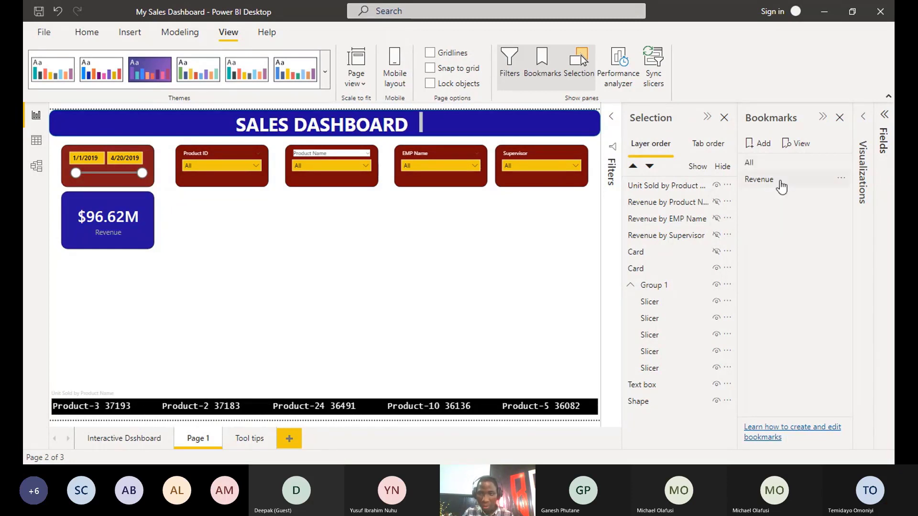
click(778, 164)
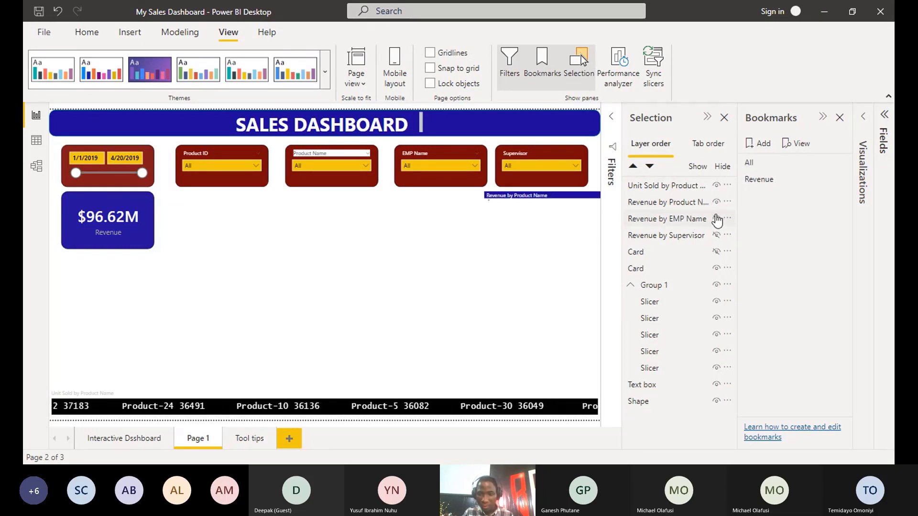
Unhide the three revenue charts and the Unit Sold card on Page 1, and update the All bookmark with this view
click(717, 220)
click(759, 165)
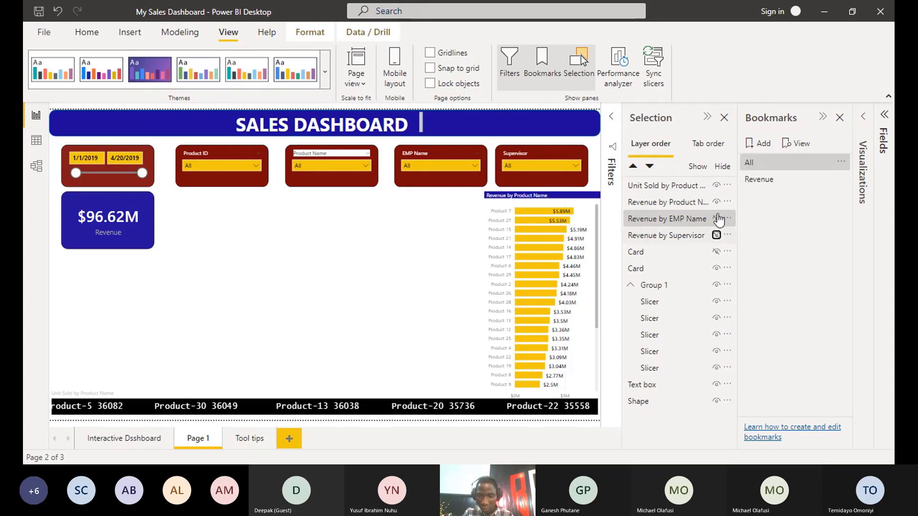
click(716, 219)
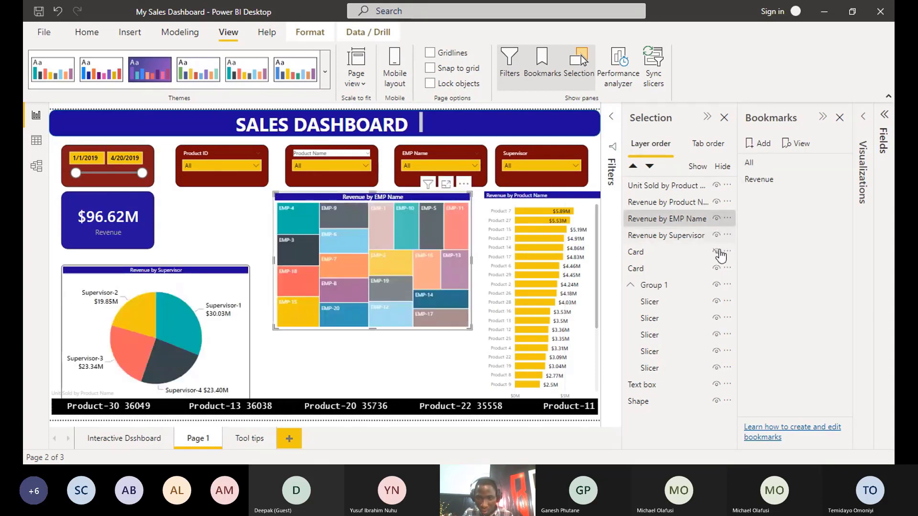
click(717, 251)
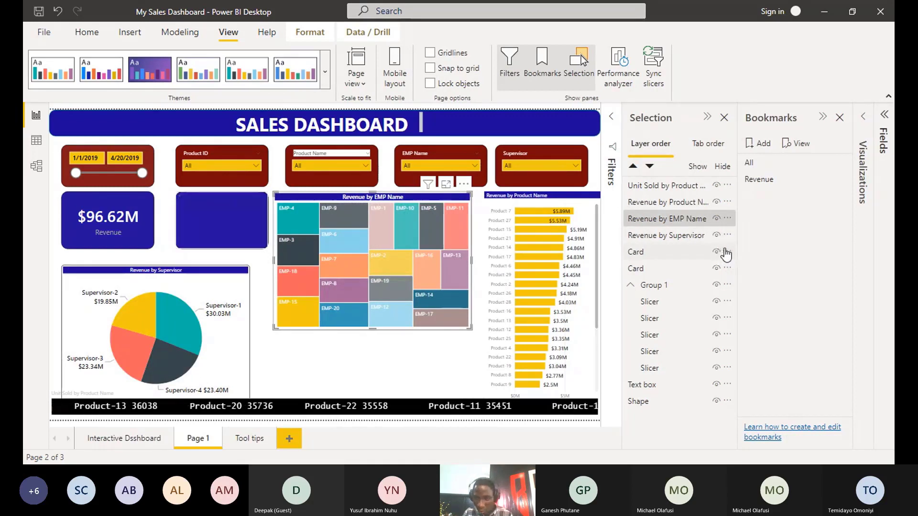
click(841, 162)
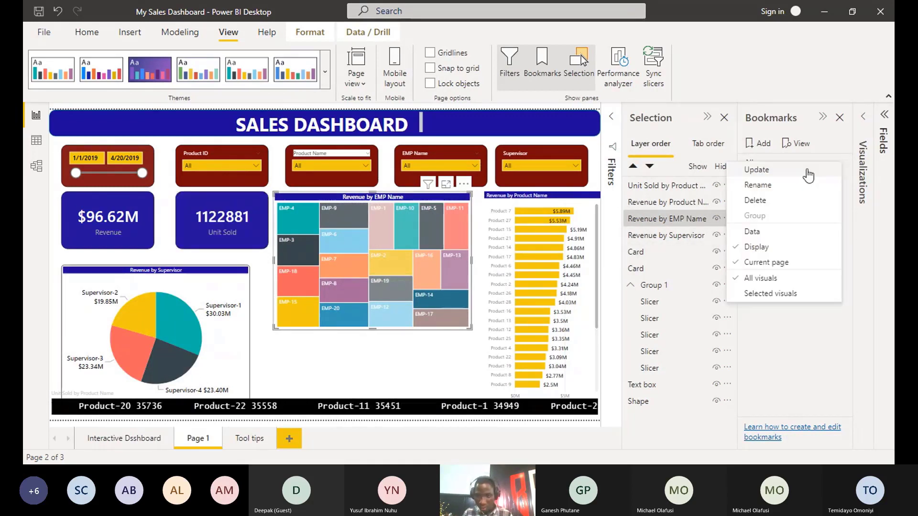
click(807, 172)
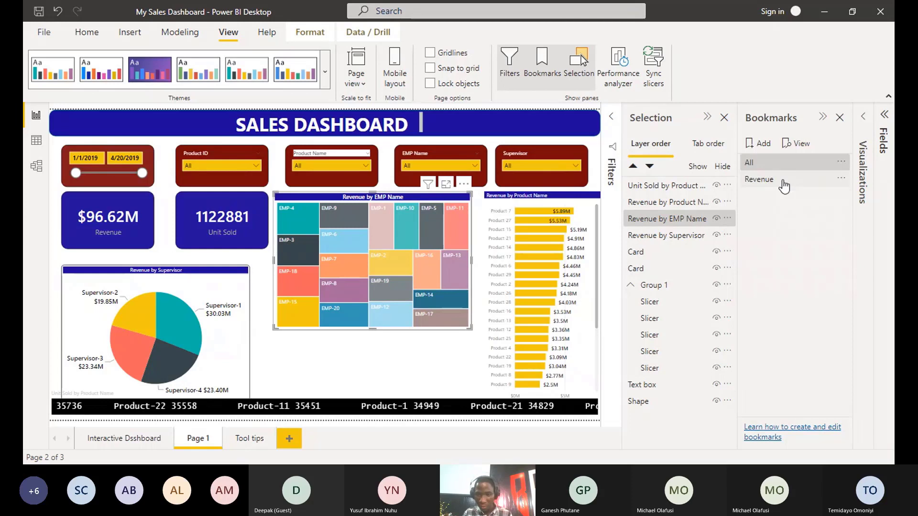
Switch between the Revenue and All bookmarks to check their views, and inspect the bookmark options
click(784, 181)
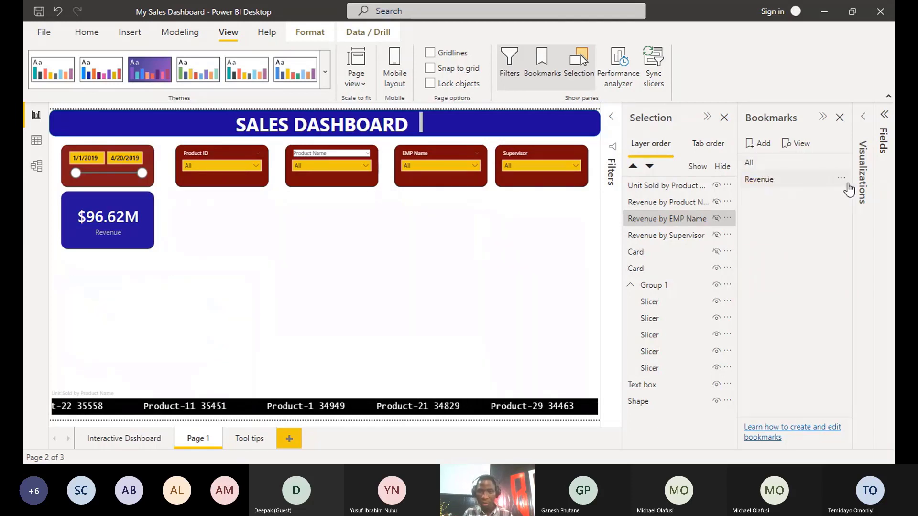
double_click(800, 163)
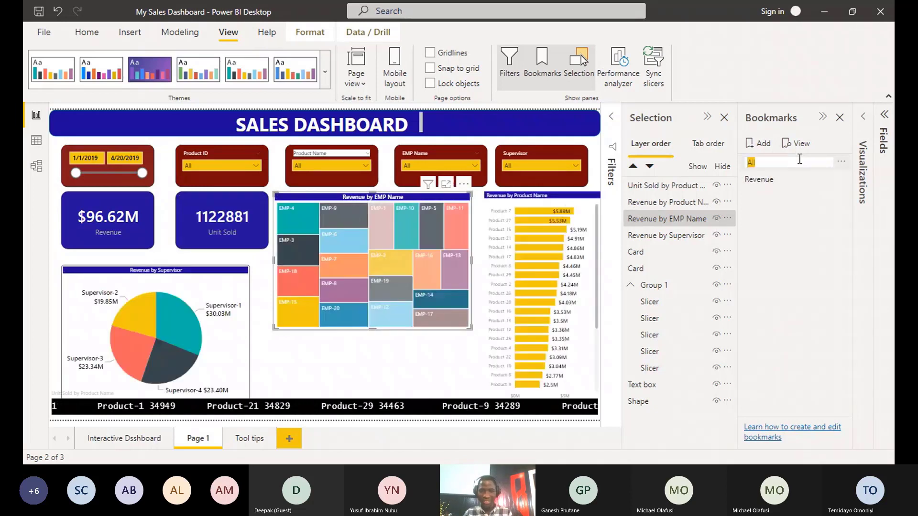
click(840, 163)
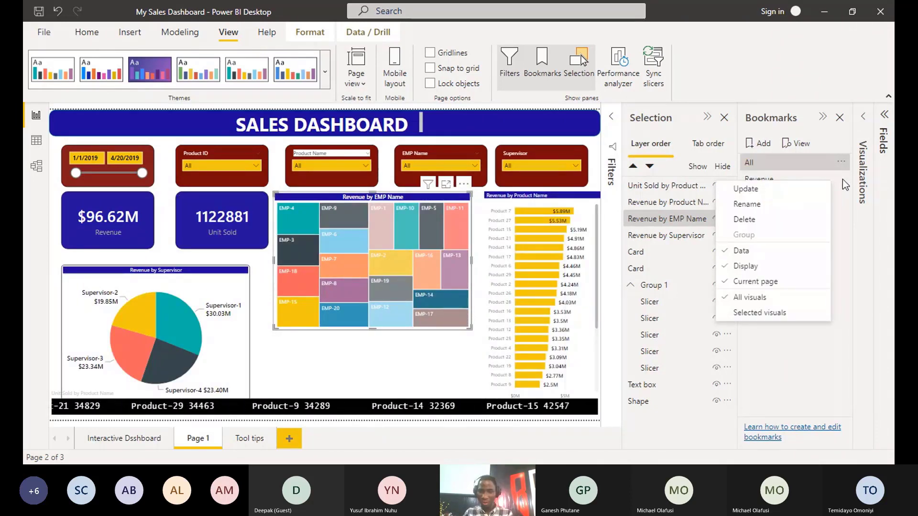
click(842, 179)
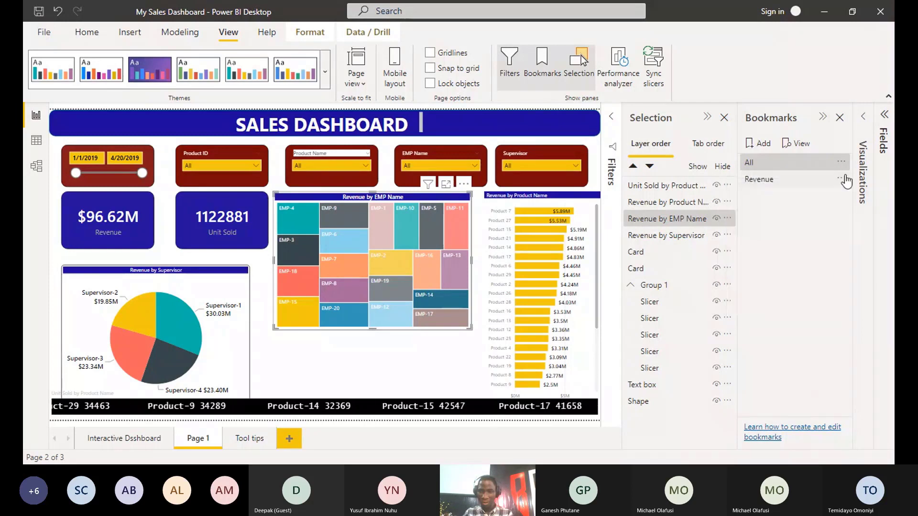
double_click(818, 180)
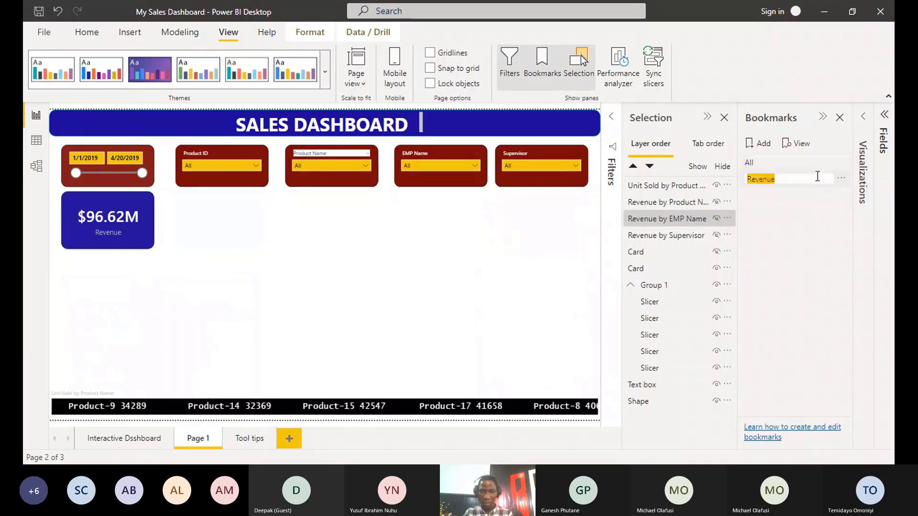
click(794, 235)
Add a third bookmark for Page 1 and name it Unit Sold
click(760, 146)
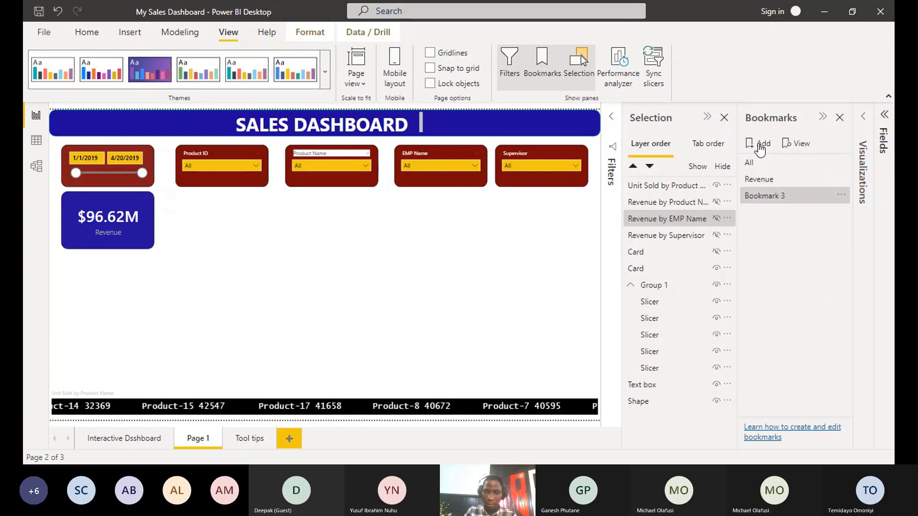
click(762, 167)
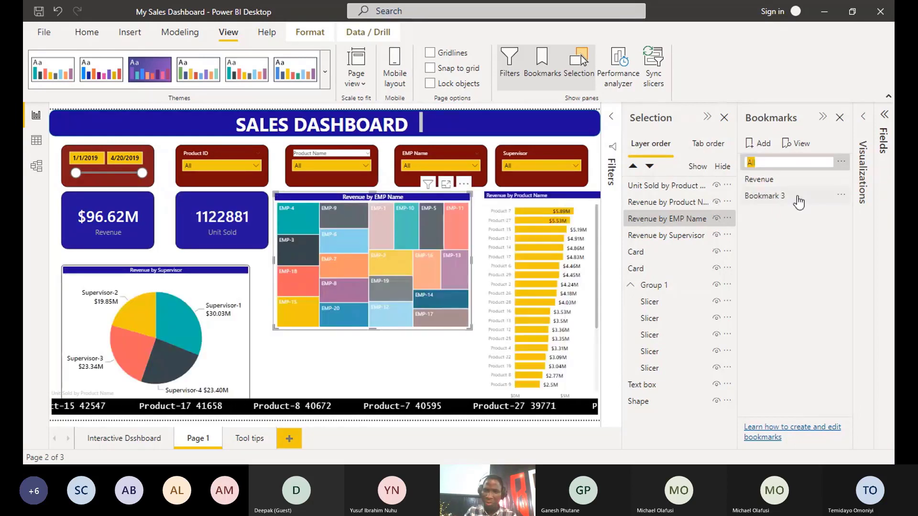
double_click(777, 196)
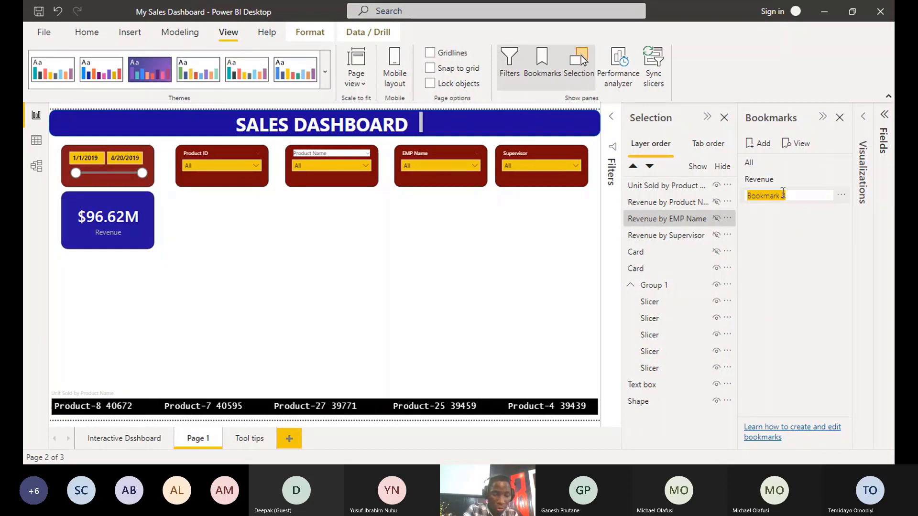
text(Unit )
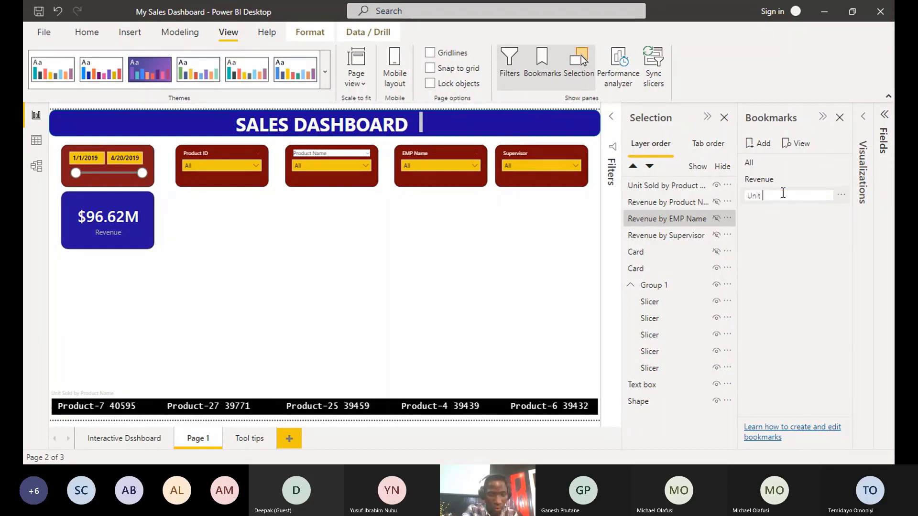
text(Sold)
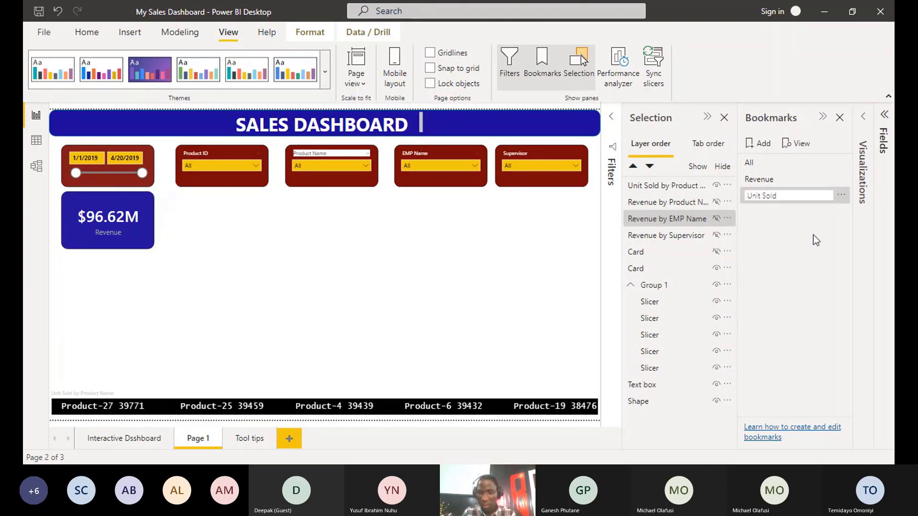
key(Return)
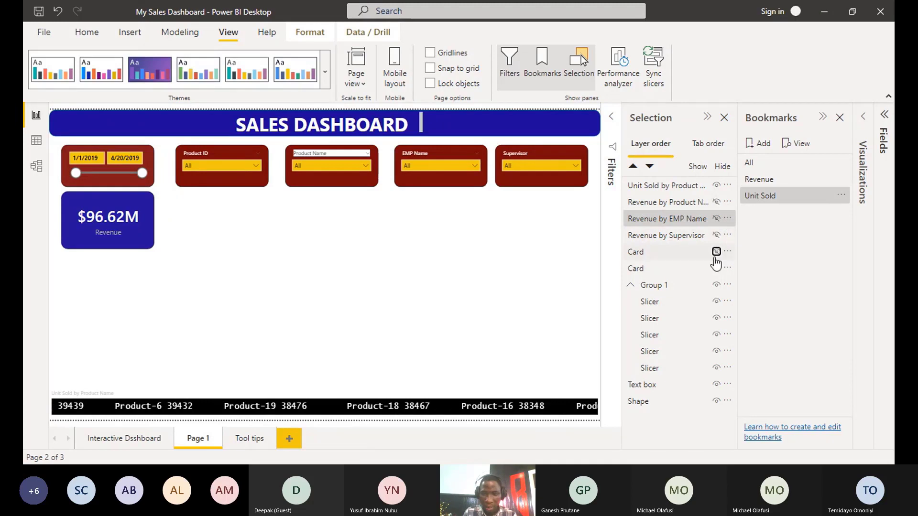
Show the Unit Sold card, hide the Revenue card, update the Unit Sold bookmark with this view, and reapply the All bookmark
click(715, 252)
click(715, 268)
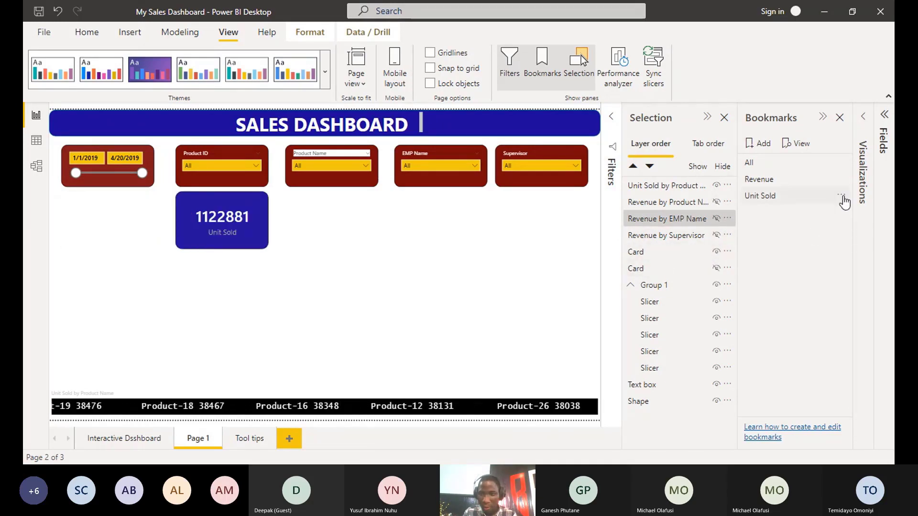
click(841, 195)
click(815, 206)
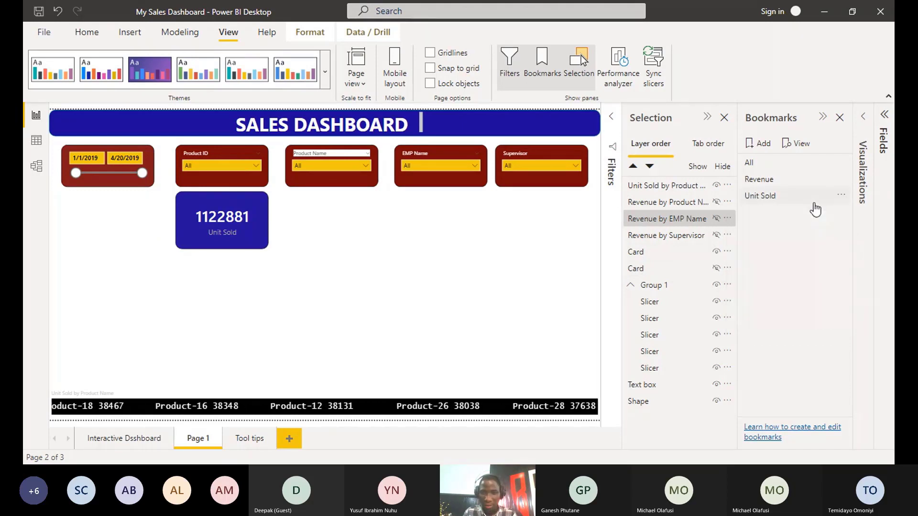
click(815, 207)
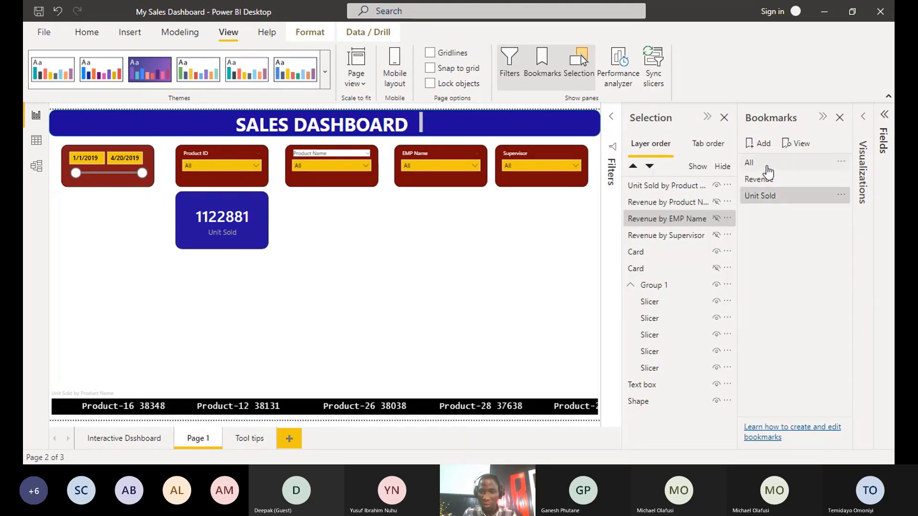
click(793, 163)
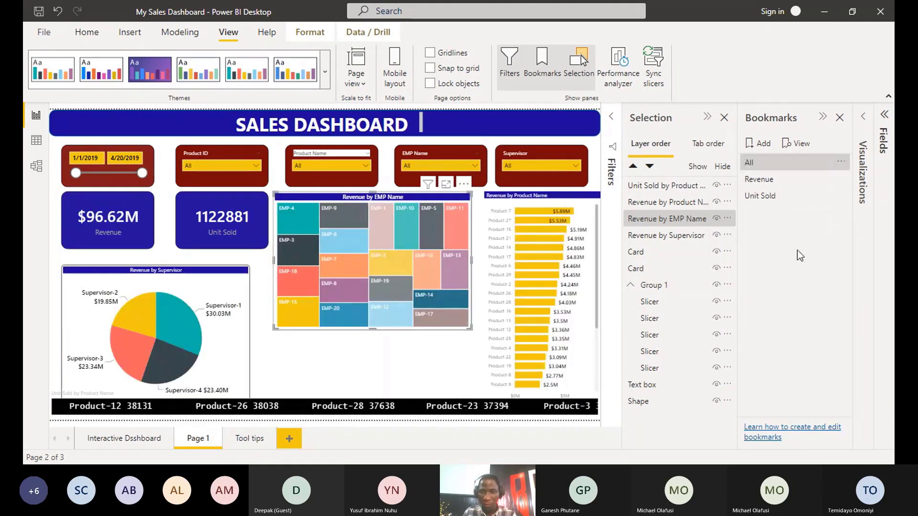
On the Interactive Dsshboard page, insert a rectangle with rounded upper corners and stretch it into a thin banner across the page's upper edge
click(123, 441)
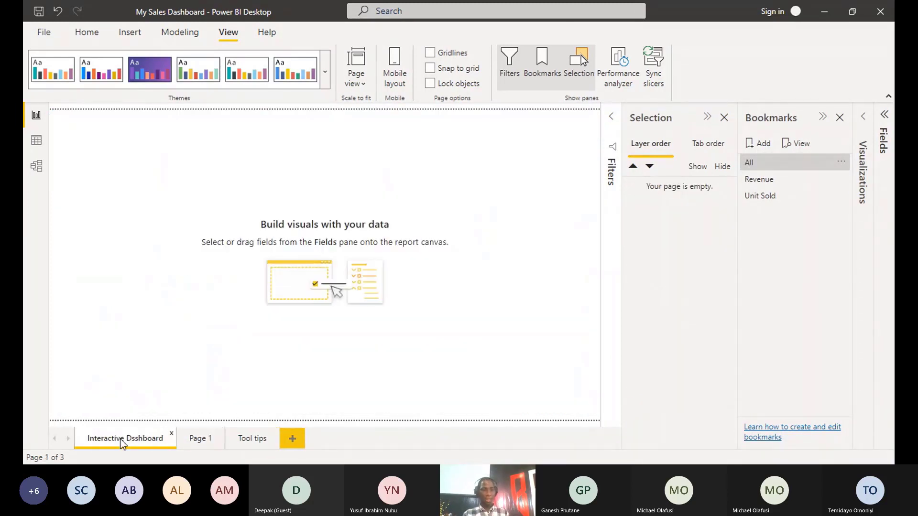
click(190, 34)
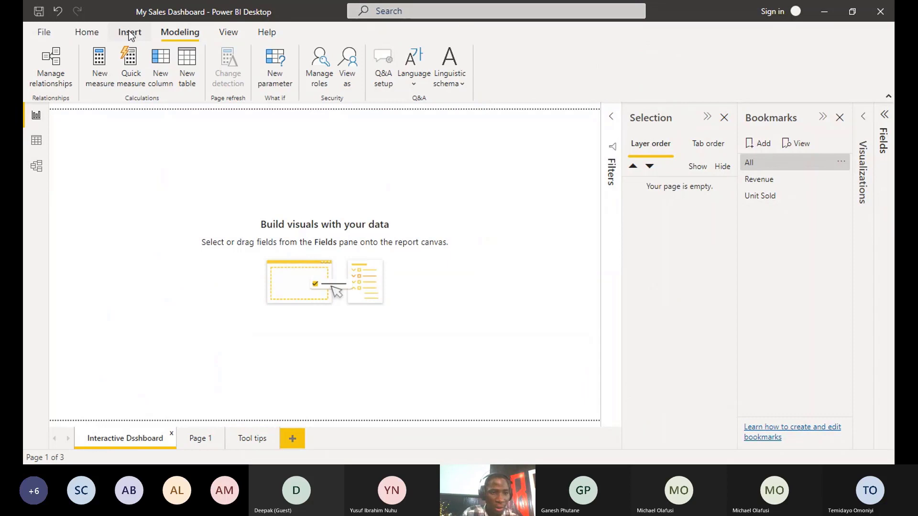
click(134, 36)
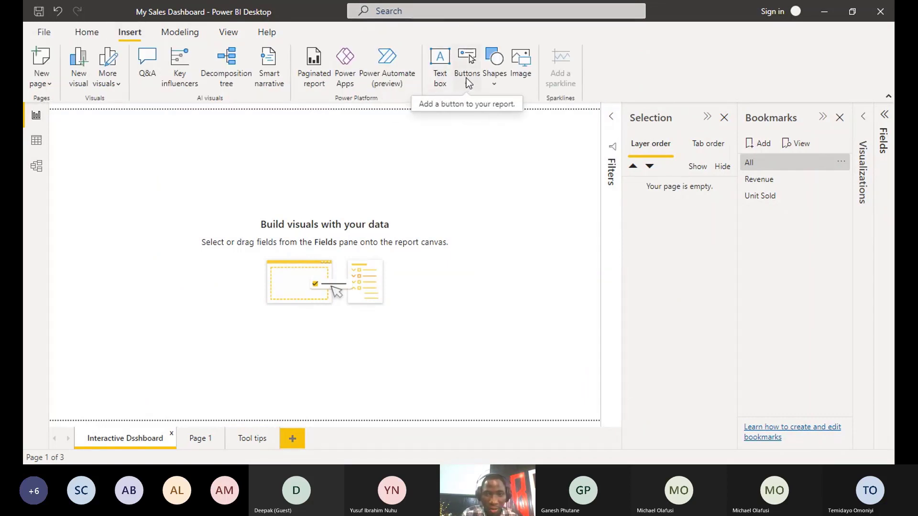
click(494, 79)
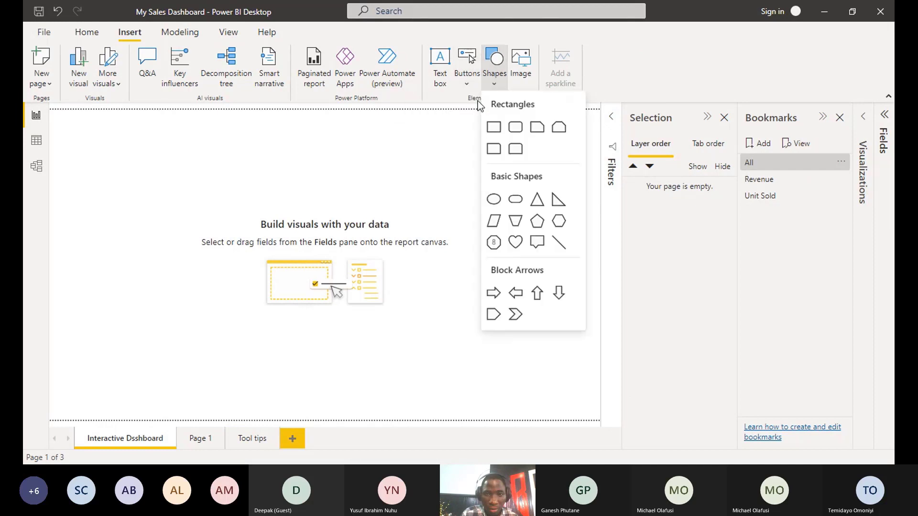
click(515, 148)
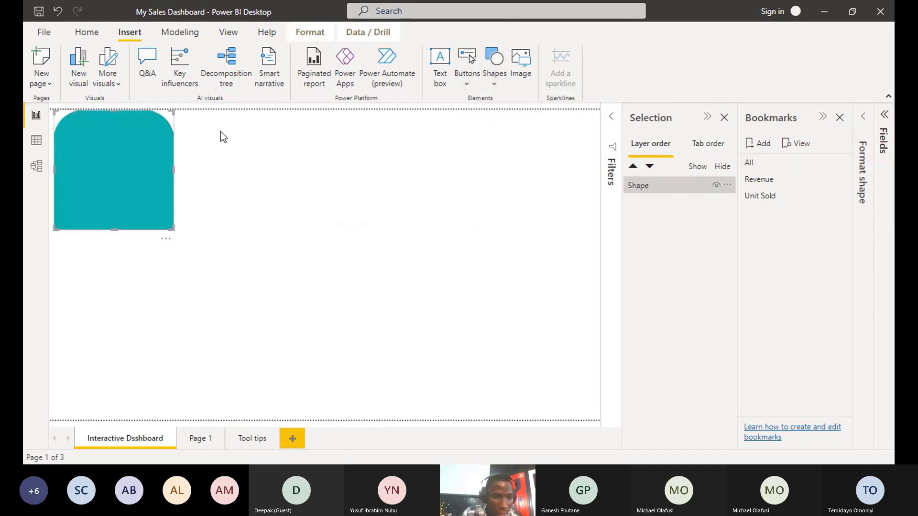
drag(173, 229, 595, 134)
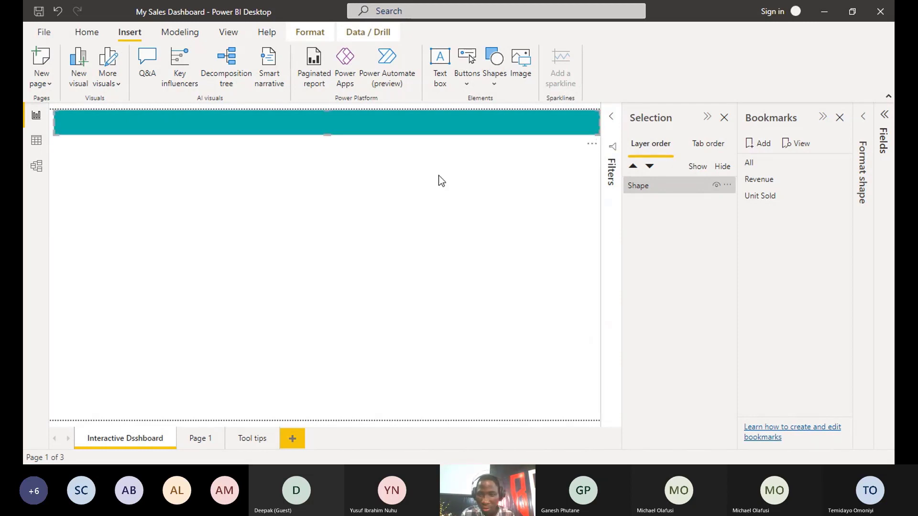
Fill the banner shape with the recently used dark blue and set its fill transparency to 14%
click(839, 117)
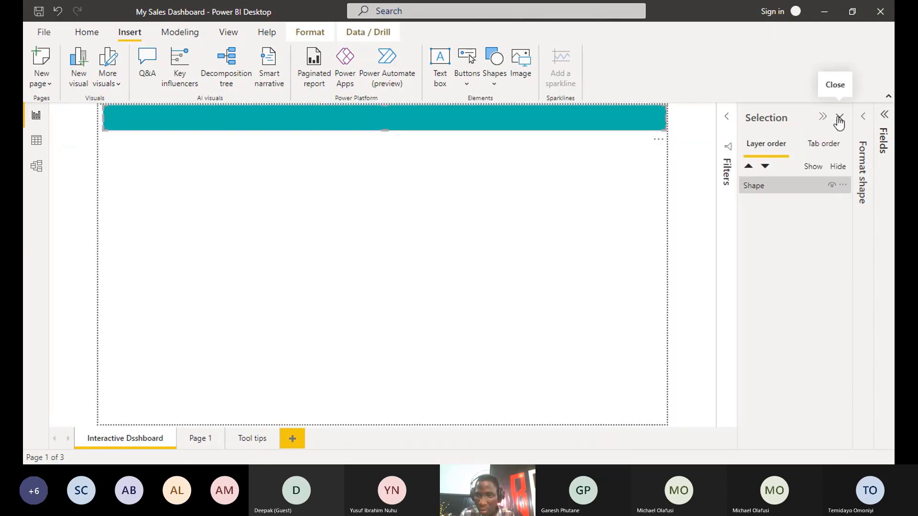
click(838, 118)
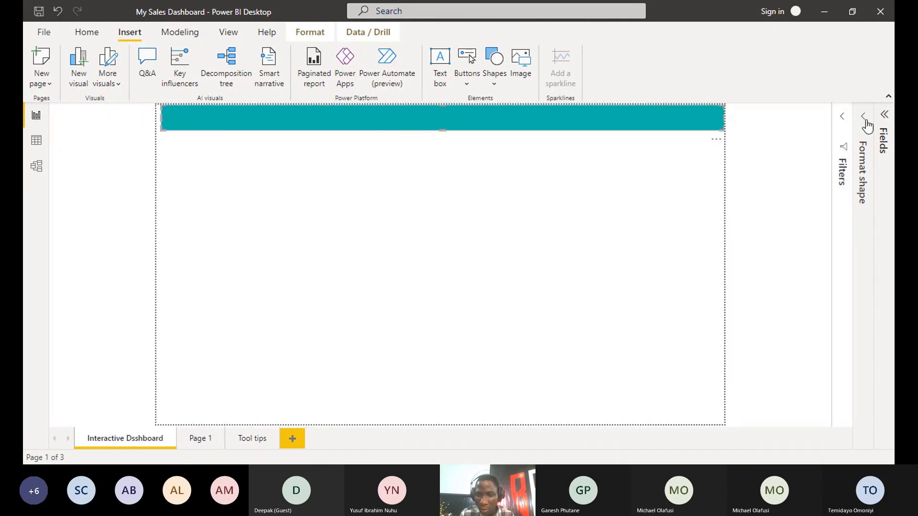
click(865, 121)
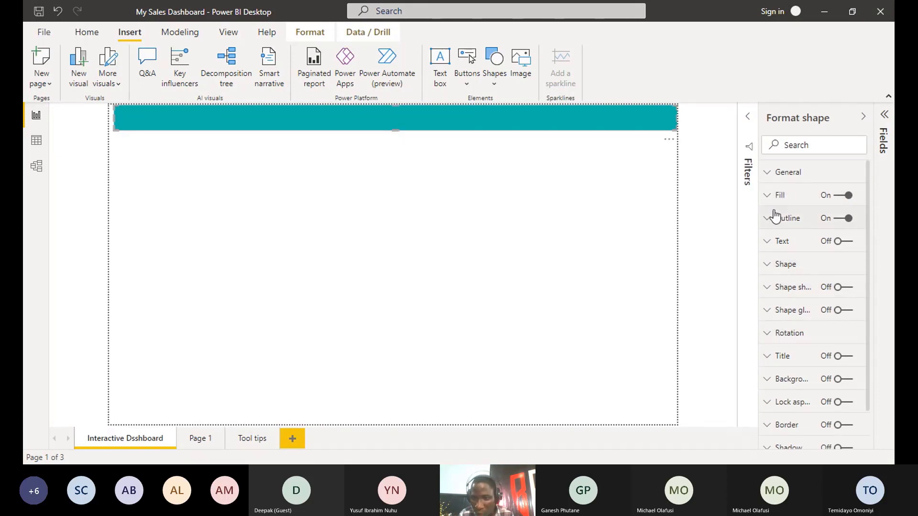
click(779, 195)
click(796, 236)
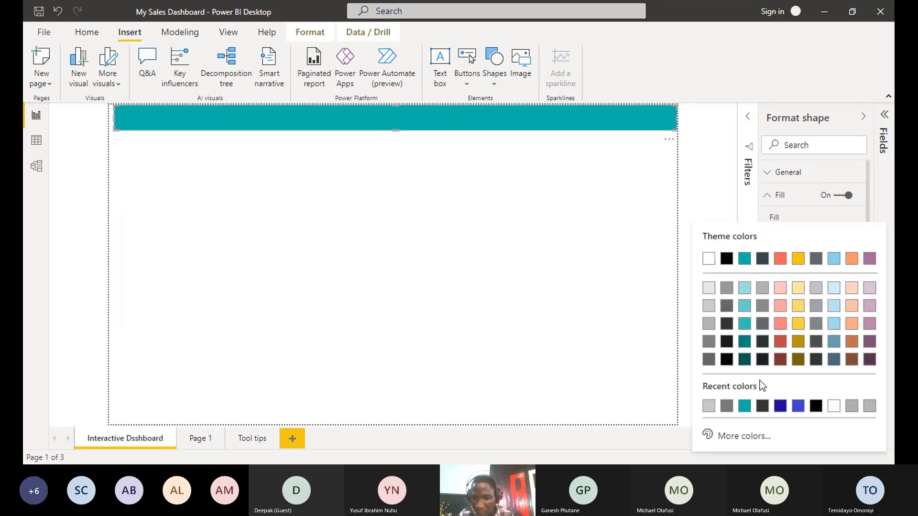
click(780, 405)
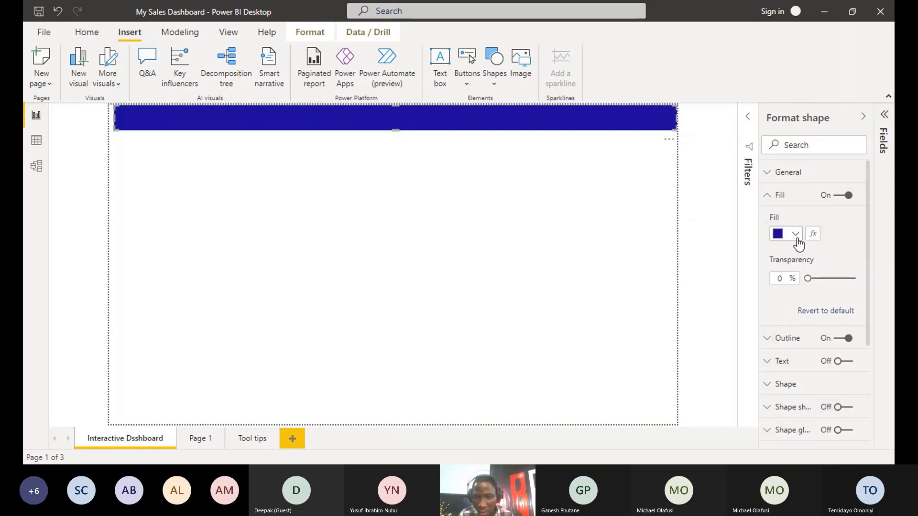
drag(807, 278, 813, 297)
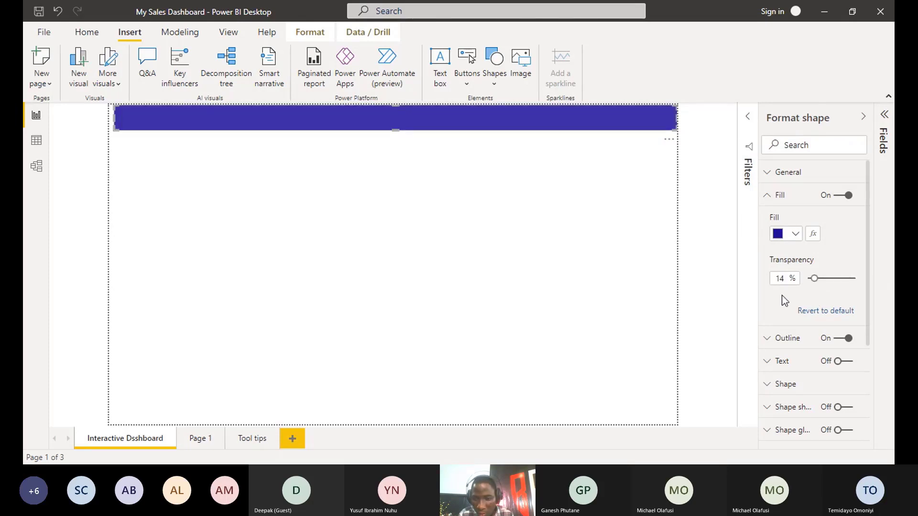
Give the banner shape a recently used light grey outline 5 pt thick and extend it to the page's left edge
click(766, 341)
click(793, 377)
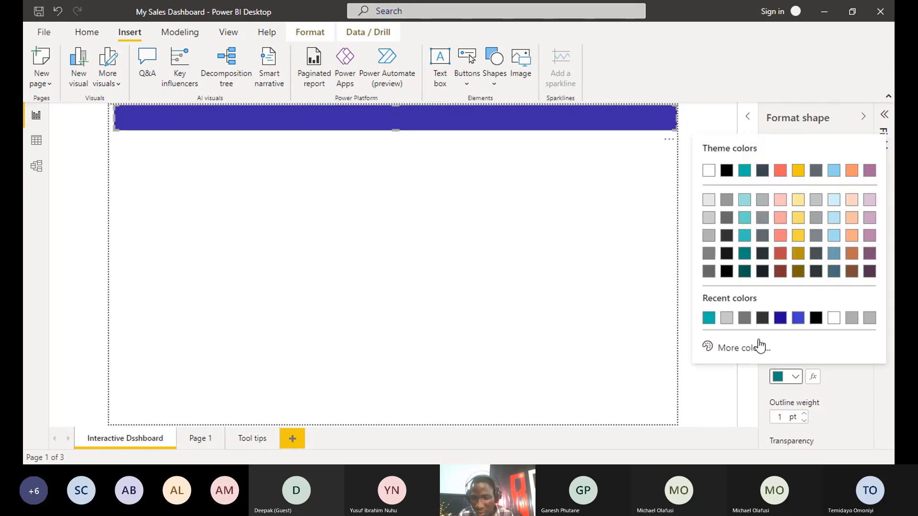
click(726, 318)
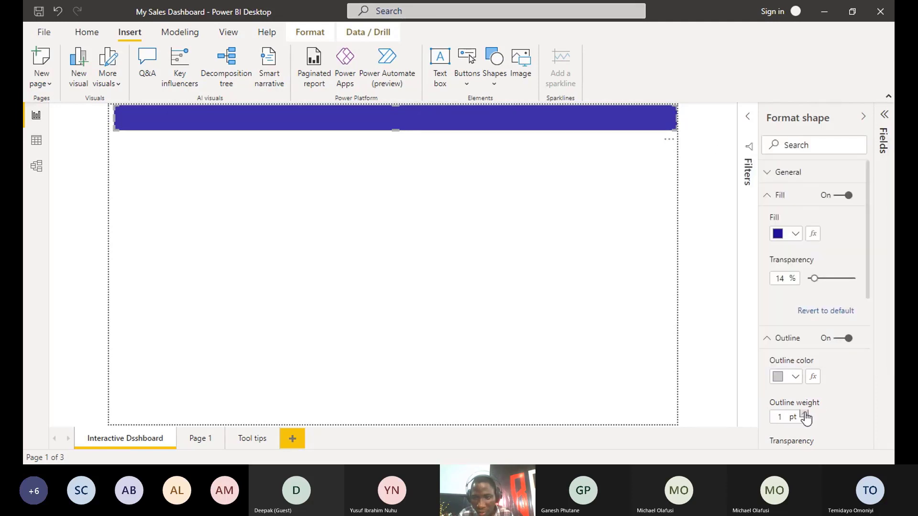
click(805, 415)
click(804, 415)
click(805, 414)
click(805, 415)
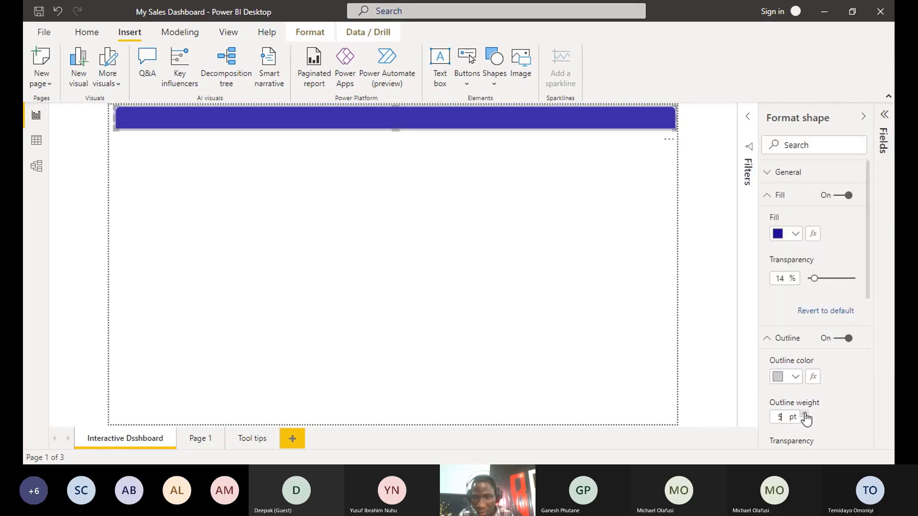
click(583, 255)
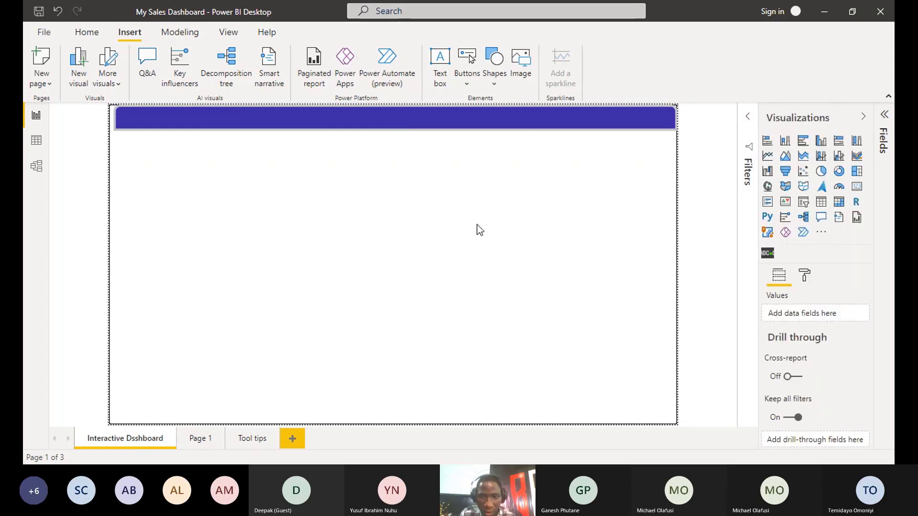
click(120, 123)
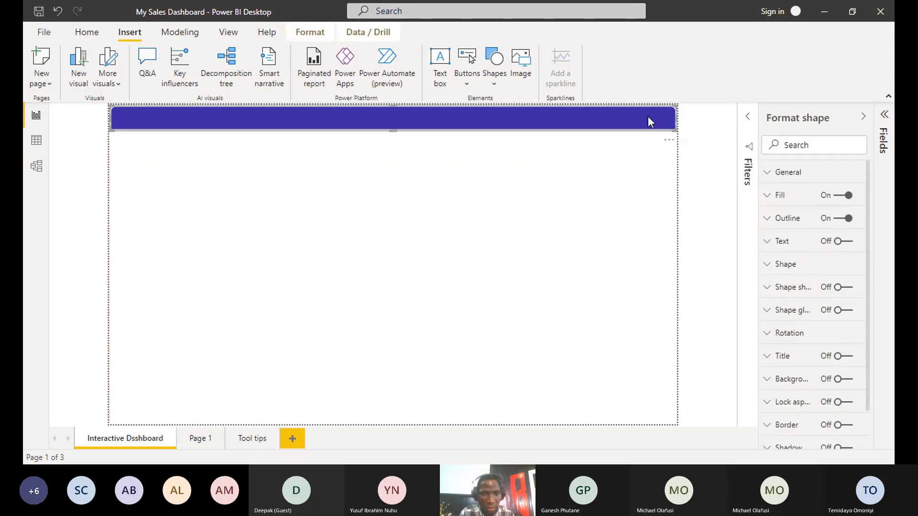
Insert a text box on the page with the text INTERACTIVE DASHBOARD
click(440, 59)
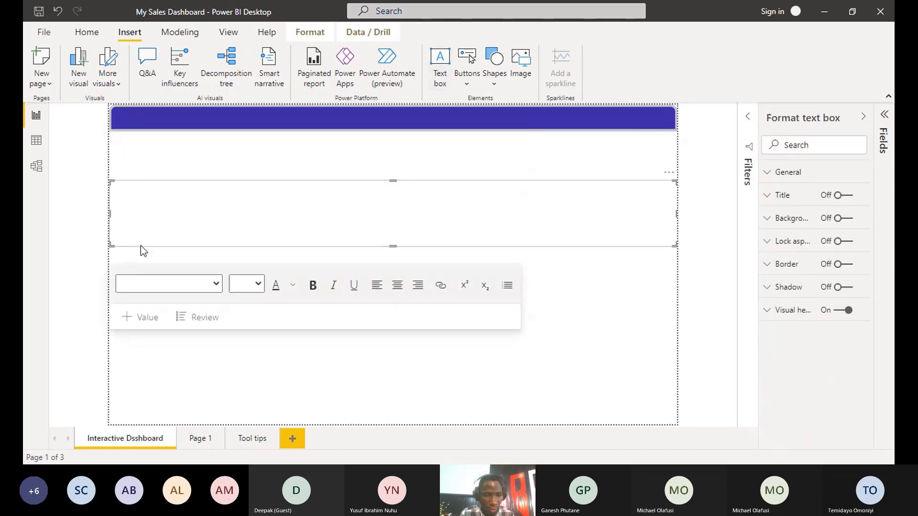
click(135, 205)
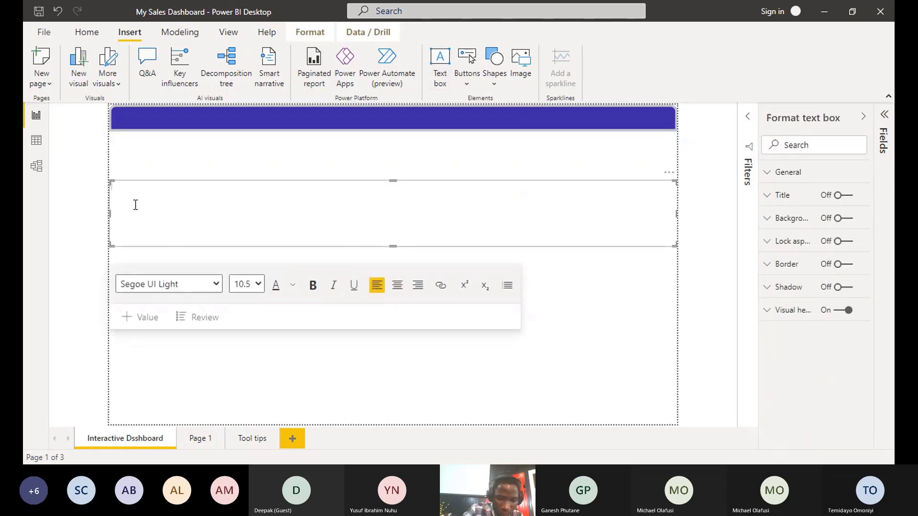
text(INTERAC)
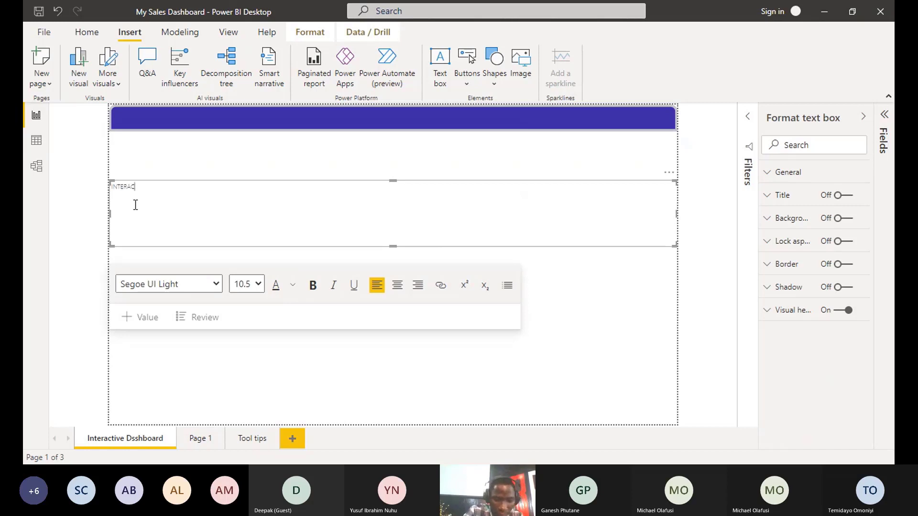
text(TIVE DASHBO)
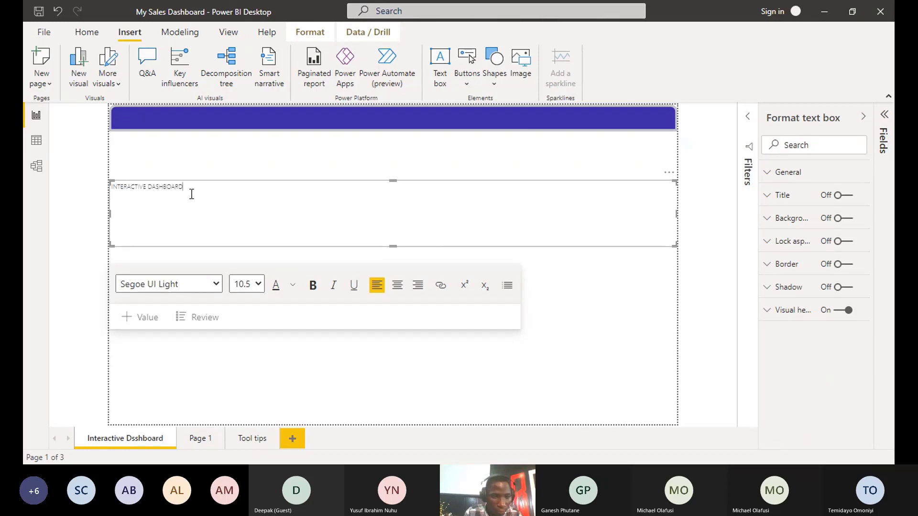
text(ARD)
Make the INTERACTIVE DASHBOARD text bold, size 24 and white, and shrink its text box to sit centred on the banner
drag(191, 190, 91, 171)
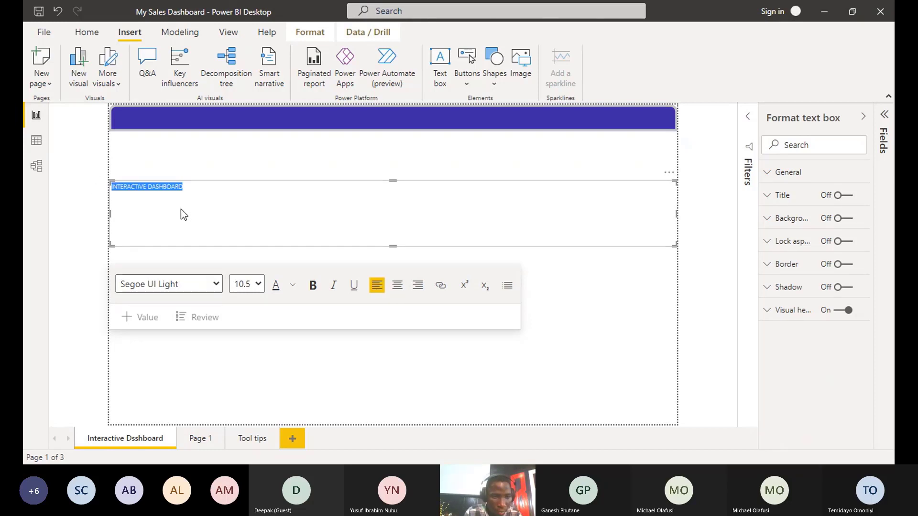
click(313, 285)
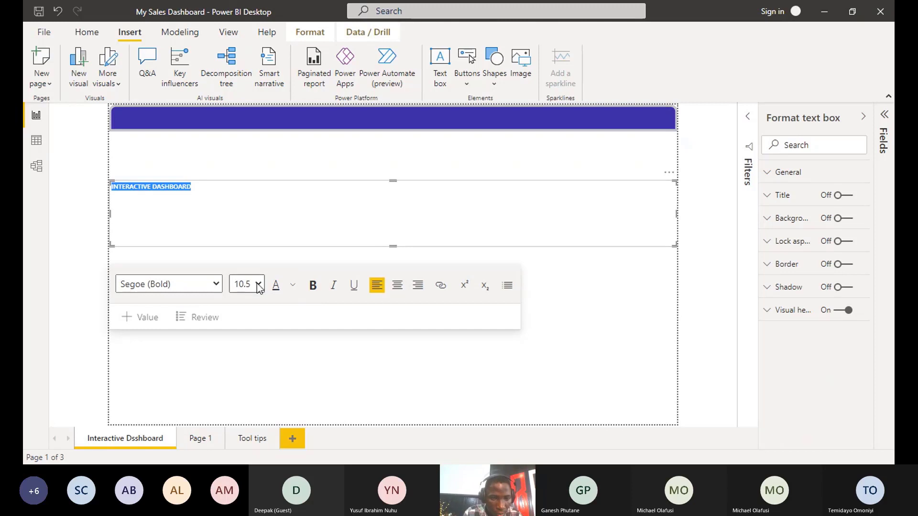
click(242, 166)
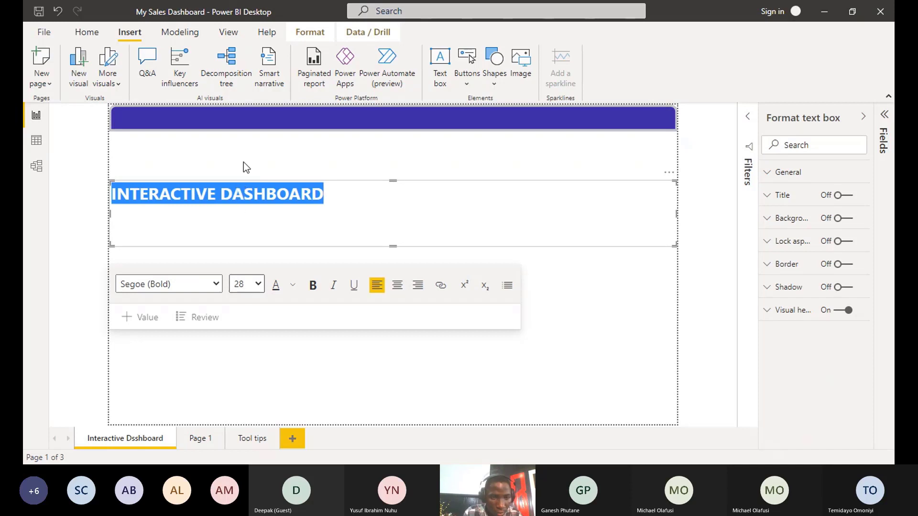
click(244, 160)
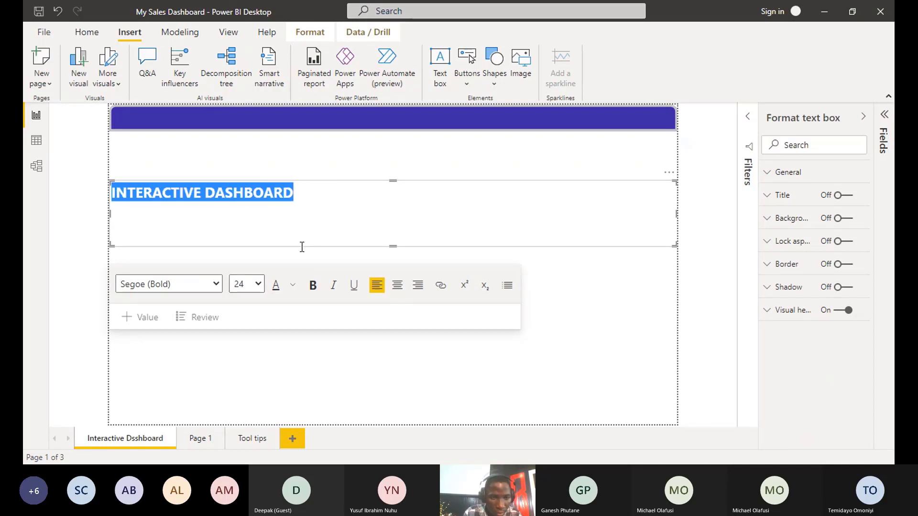
click(292, 287)
click(446, 229)
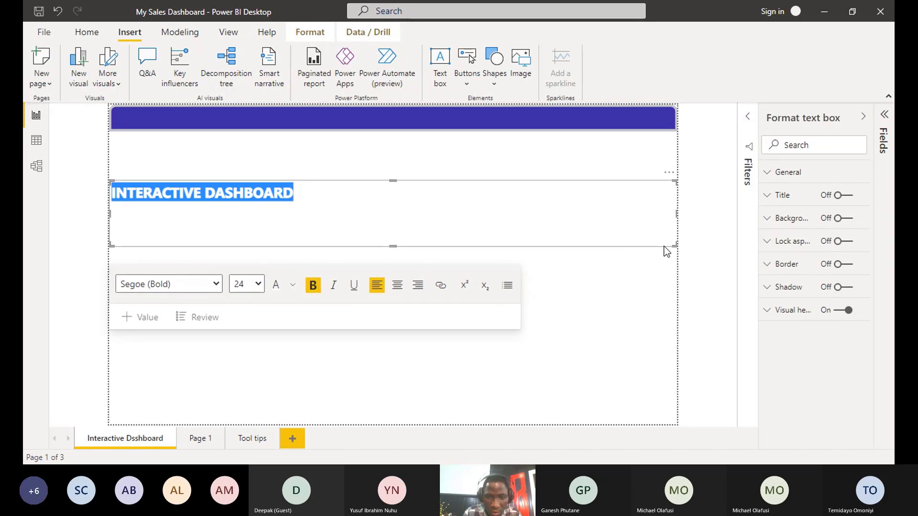
drag(664, 247, 504, 103)
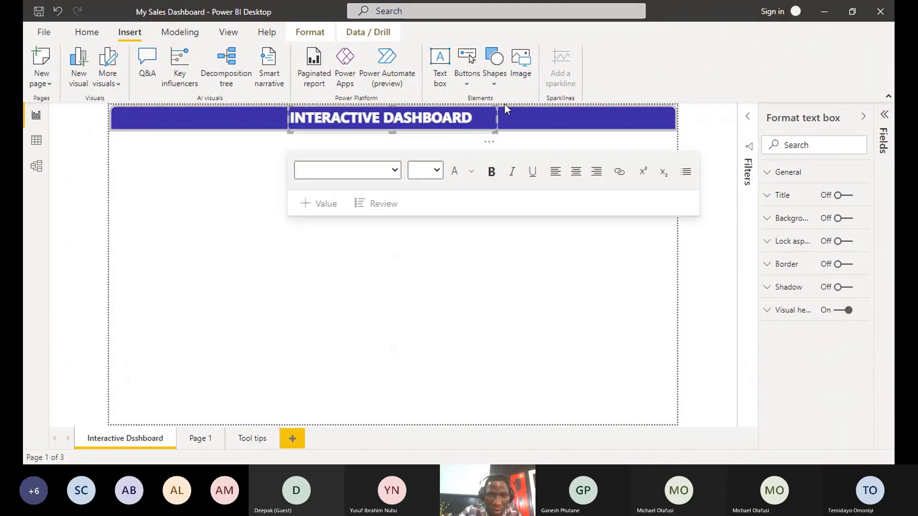
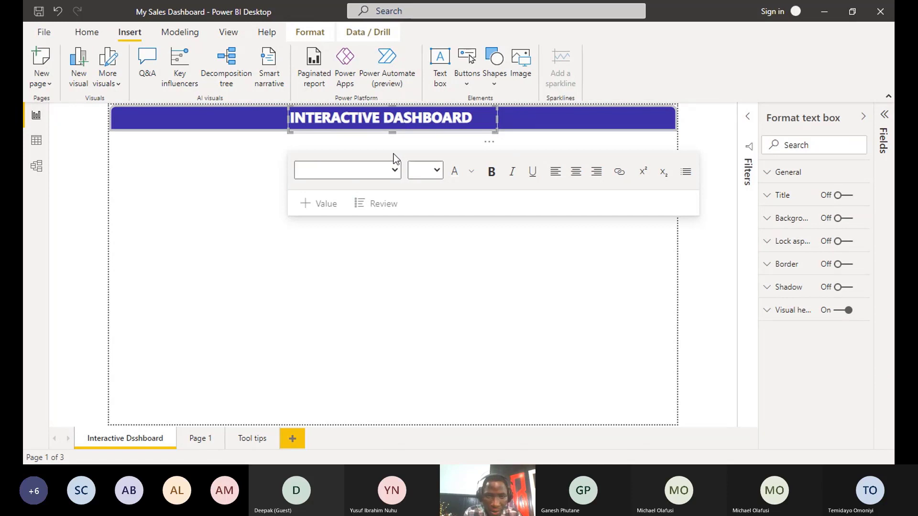
click(438, 138)
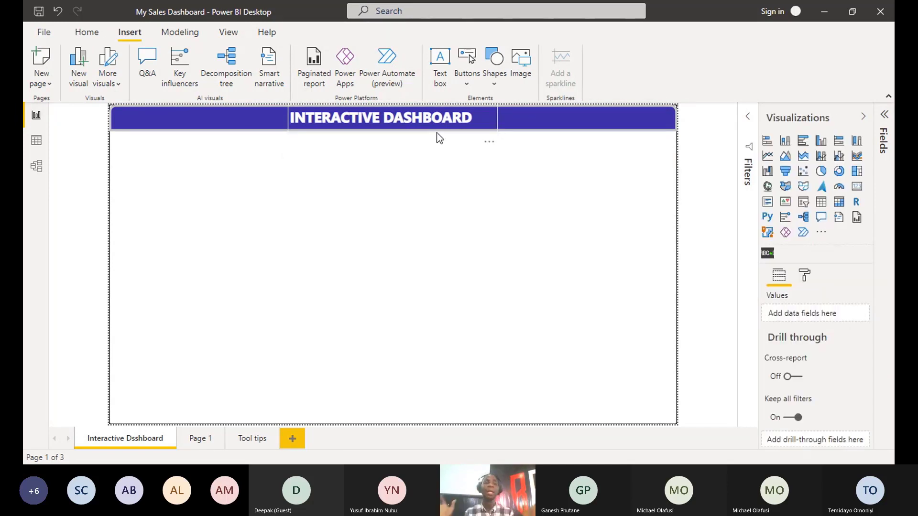
Start inserting an image and look through the Downloads folder for a suitable picture
click(521, 64)
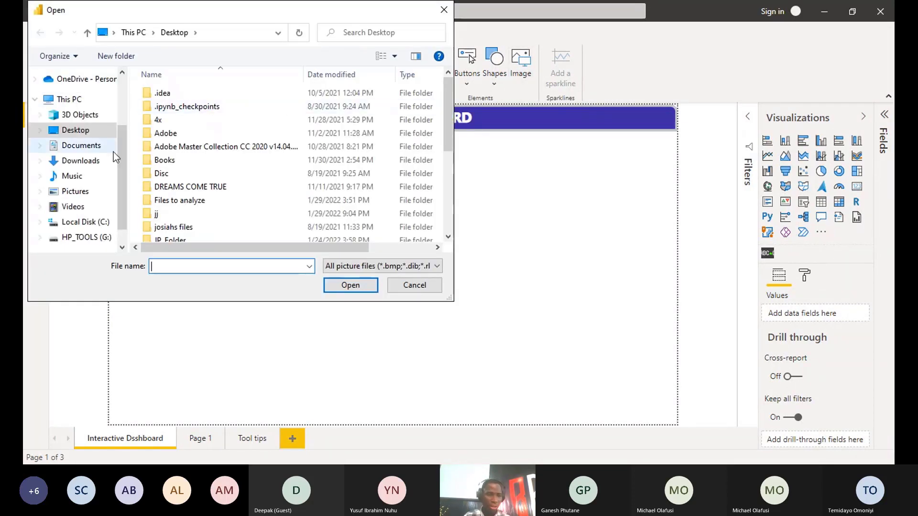
click(110, 160)
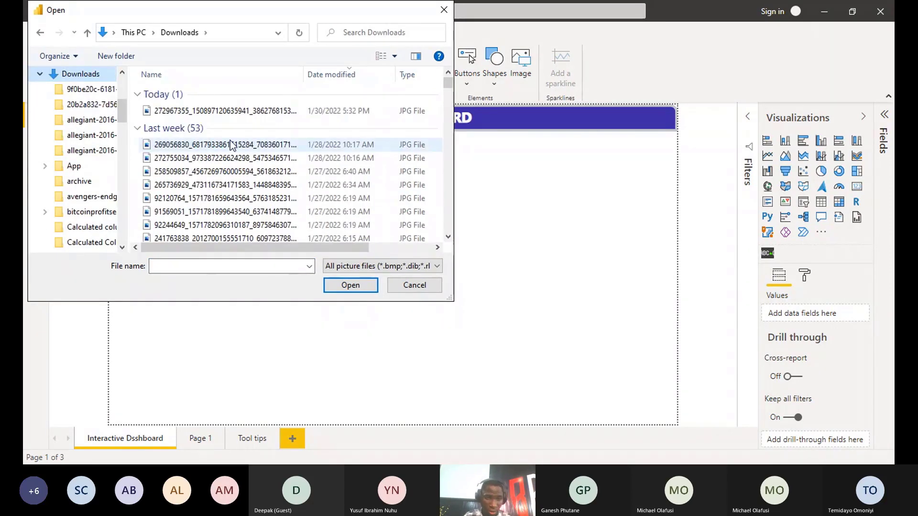
click(267, 173)
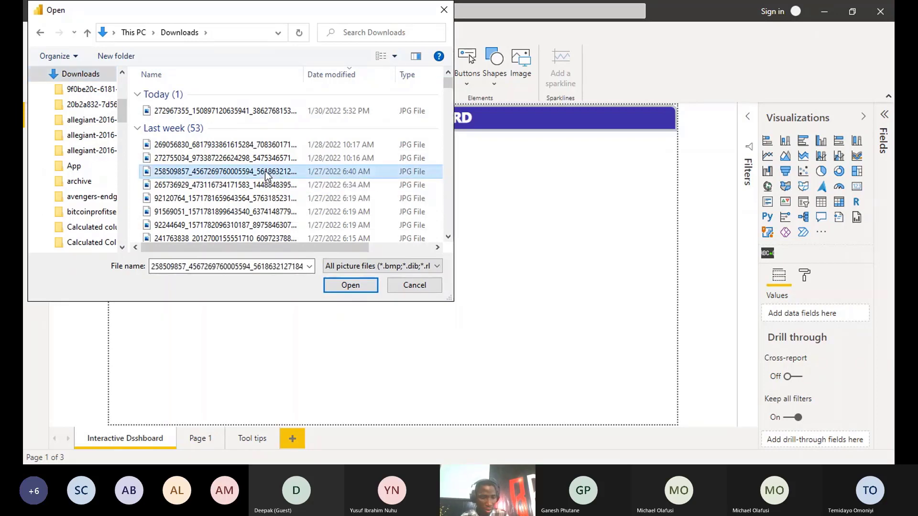
scroll(263, 171, up, 2)
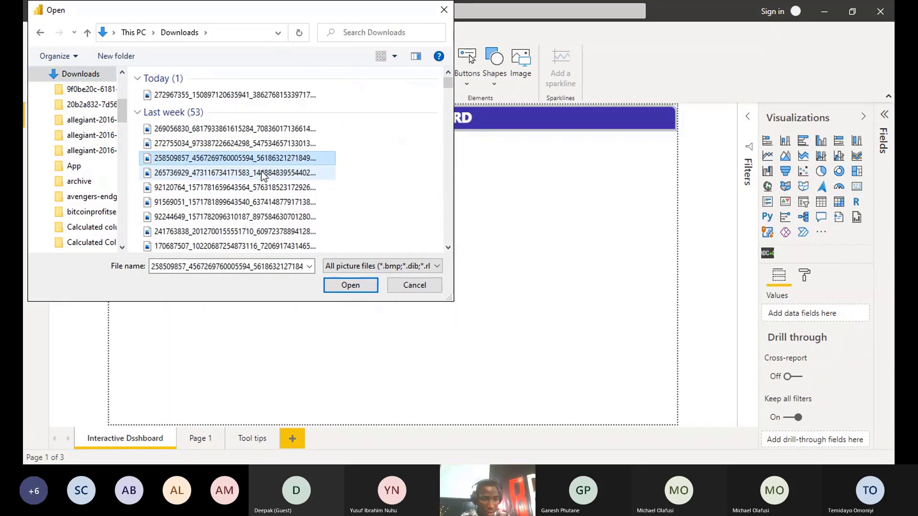
scroll(263, 176, down, 1)
scroll(262, 176, down, 2)
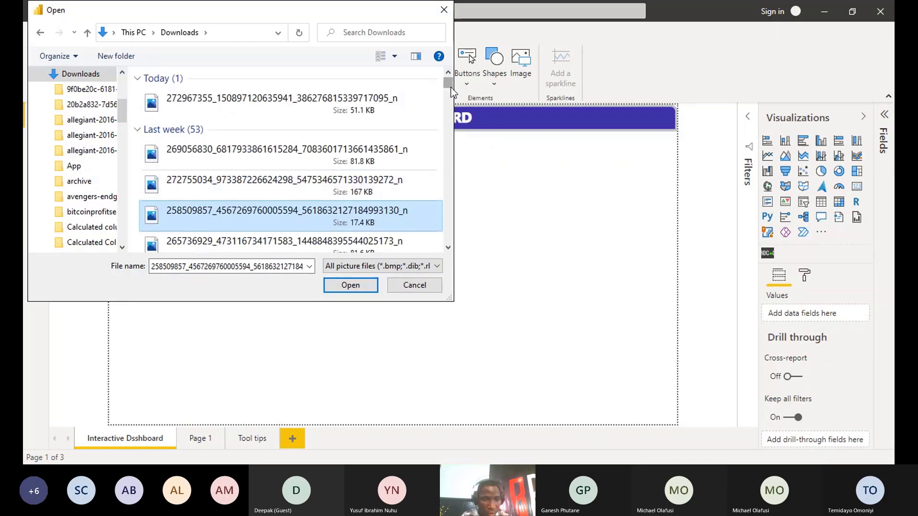
scroll(451, 81, down, 3)
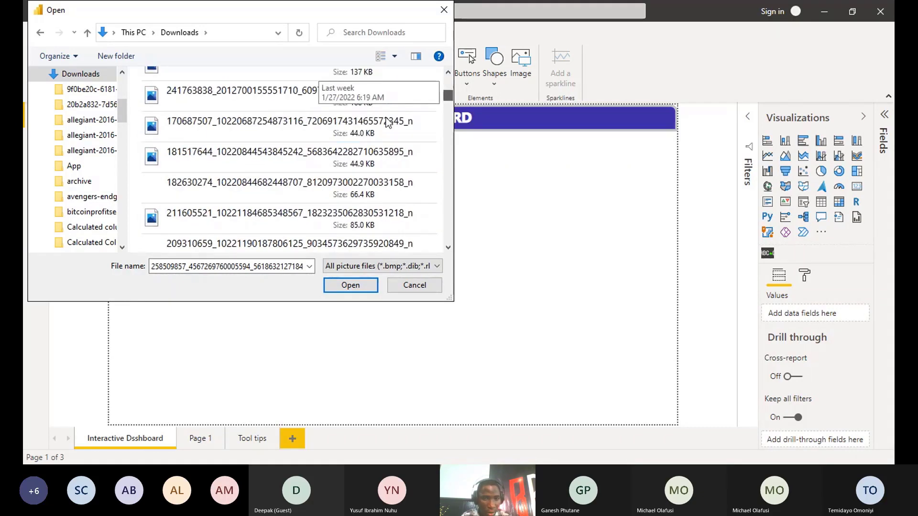
scroll(450, 76, up, 5)
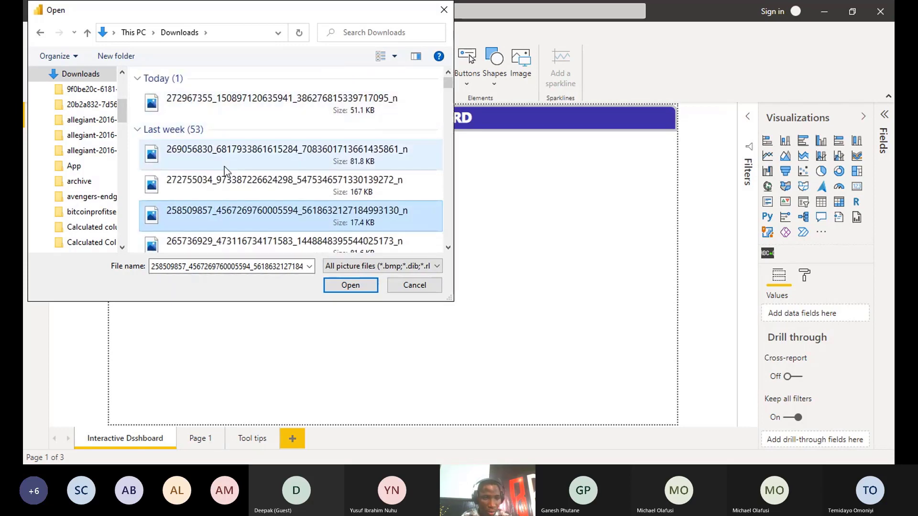
click(224, 167)
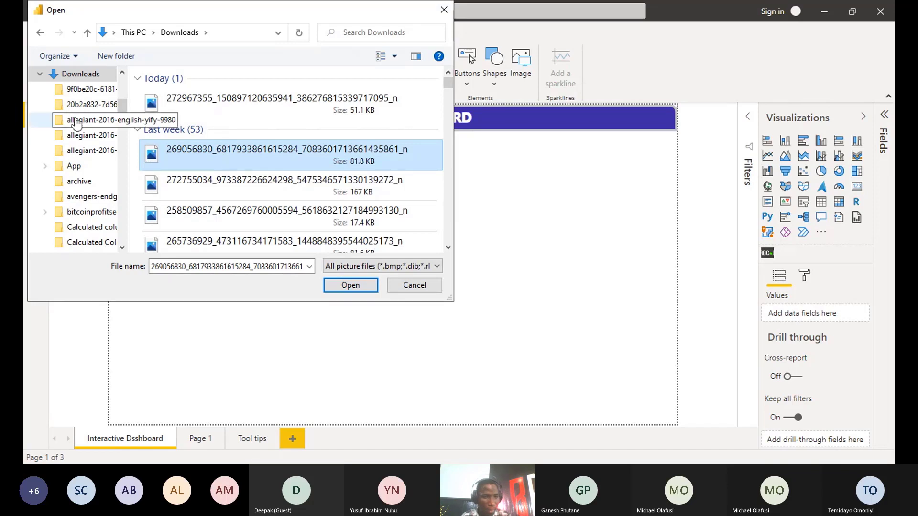
scroll(100, 118, up, 4)
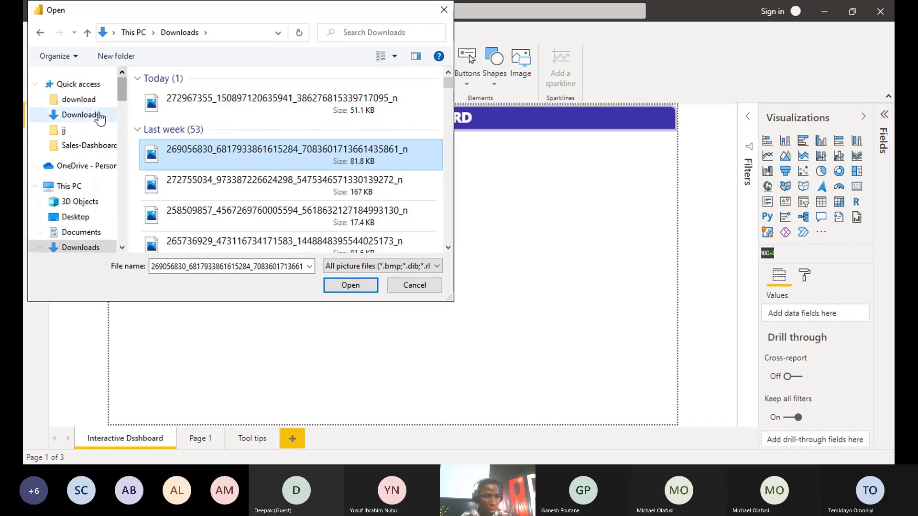
Insert the Revenues-Eutelsat picture from the Desktop's jj folder and shrink it to a small tile below the banner's left end
click(94, 129)
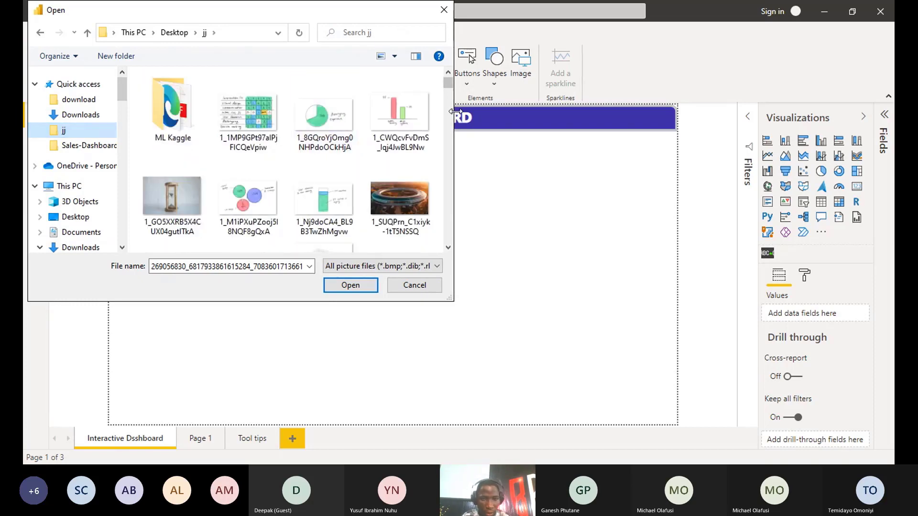
click(447, 99)
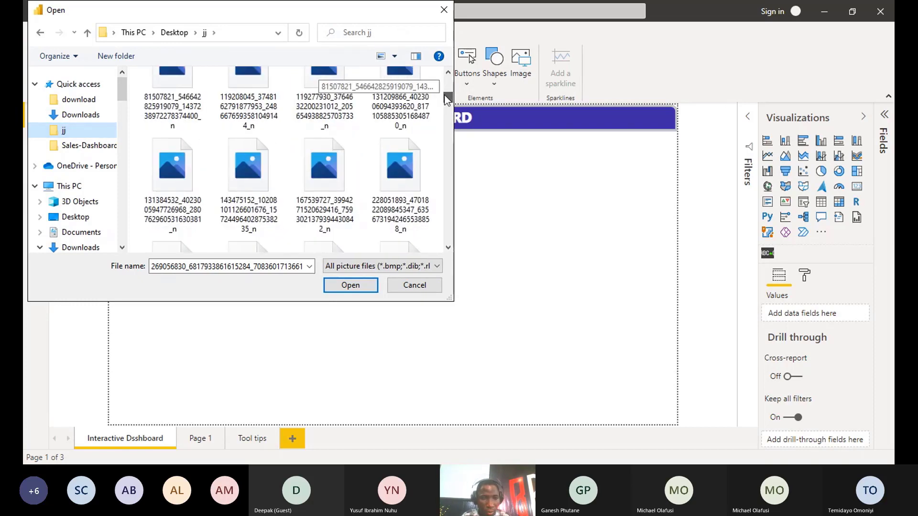
drag(444, 95, 440, 245)
scroll(309, 201, up, 2)
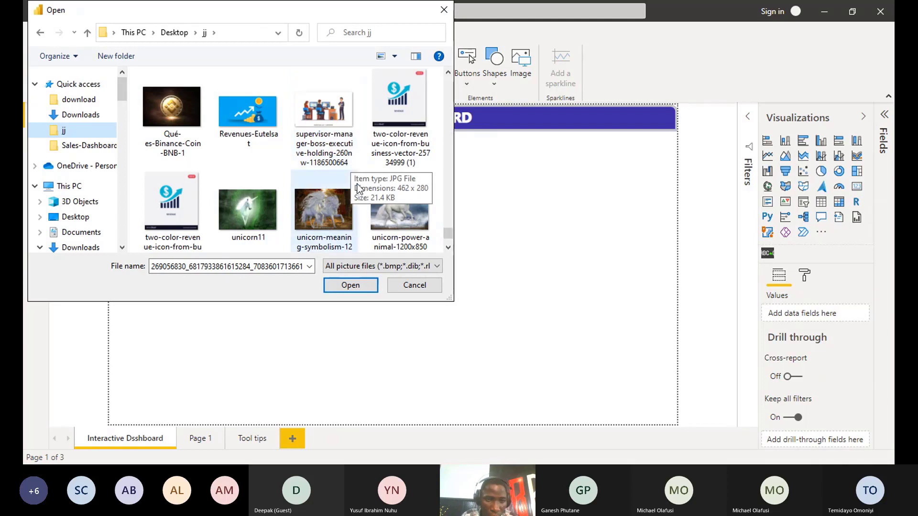
scroll(358, 187, up, 1)
scroll(323, 188, down, 1)
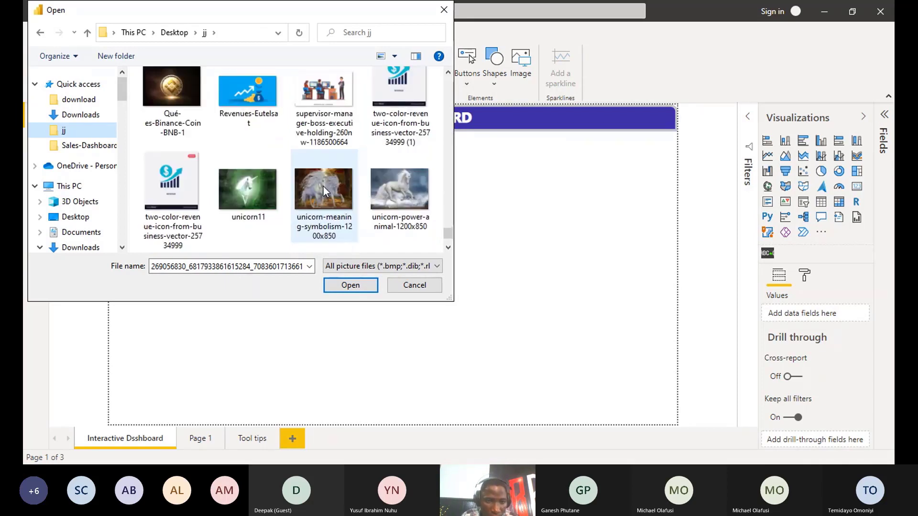
click(231, 107)
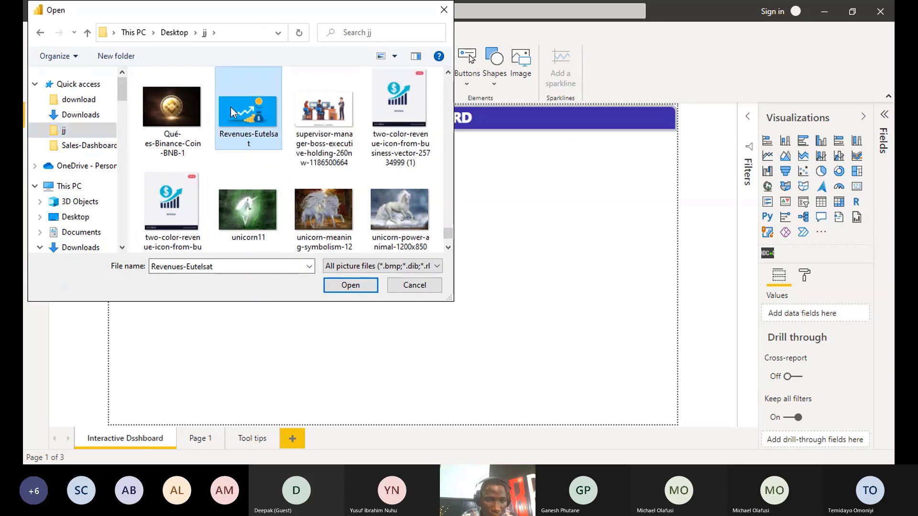
click(368, 288)
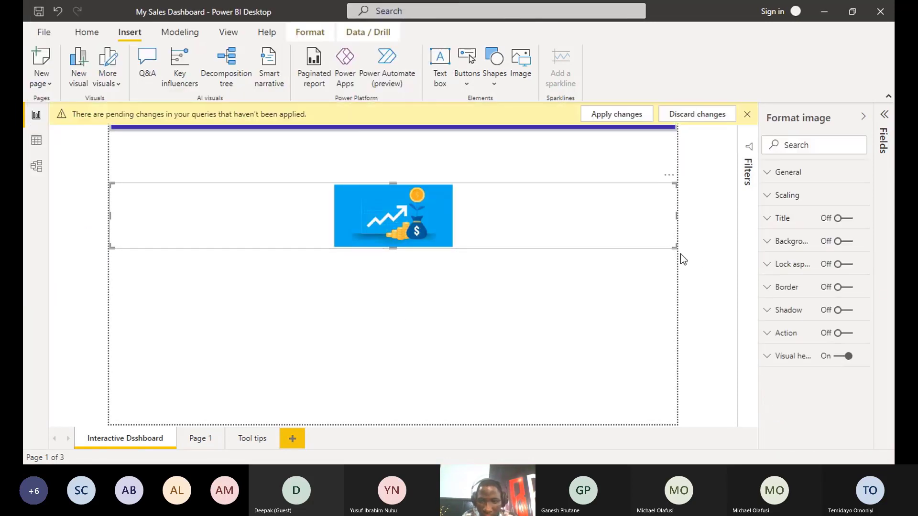
drag(674, 248, 250, 304)
drag(173, 192, 208, 196)
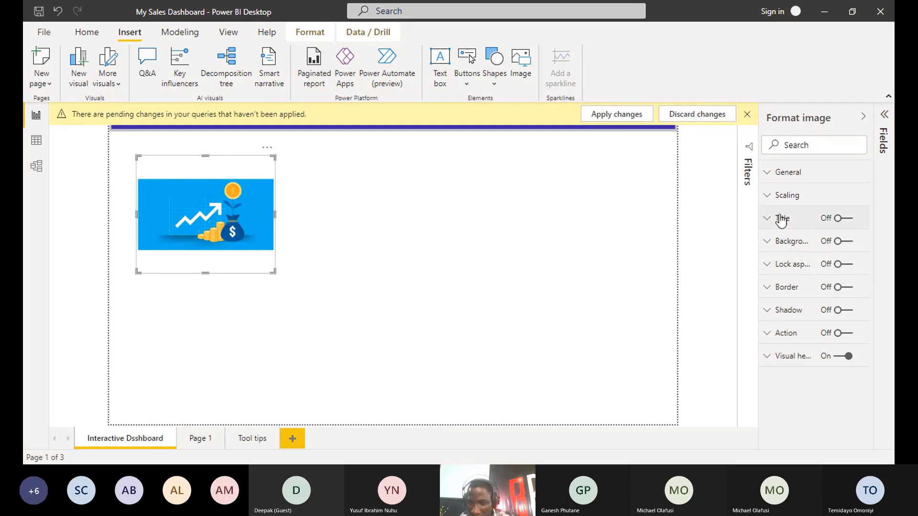
Turn on the title of the inserted Revenues-Eutelsat image and set its text to Revenue
click(844, 218)
click(765, 220)
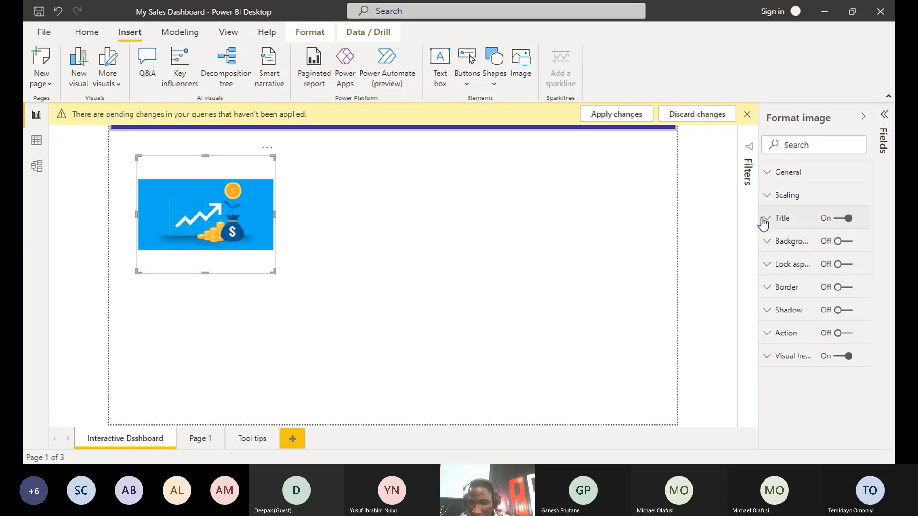
click(790, 253)
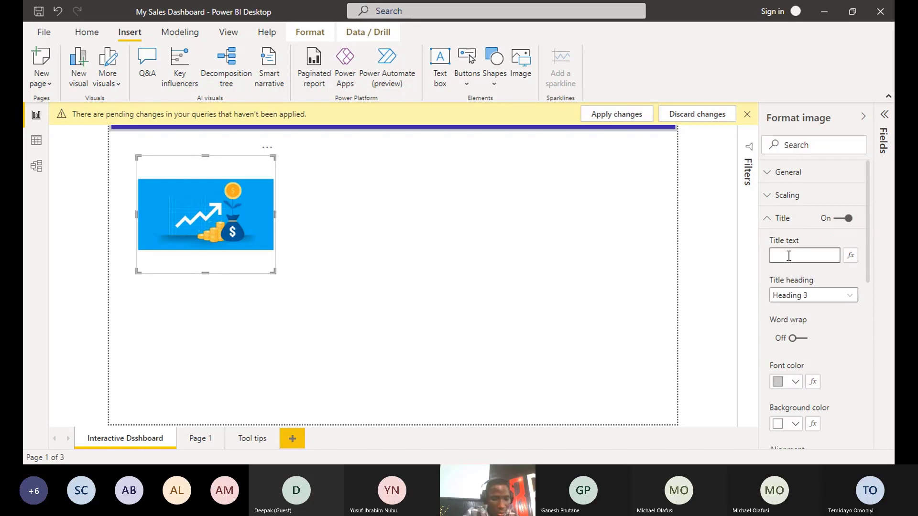
text(Revenue)
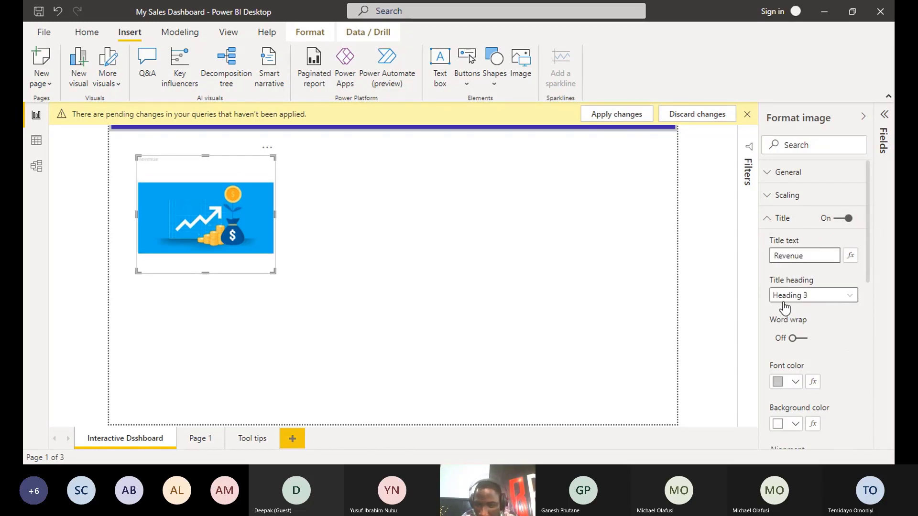
Give the Revenue image title a white font, a dark blue background and centre alignment
click(794, 382)
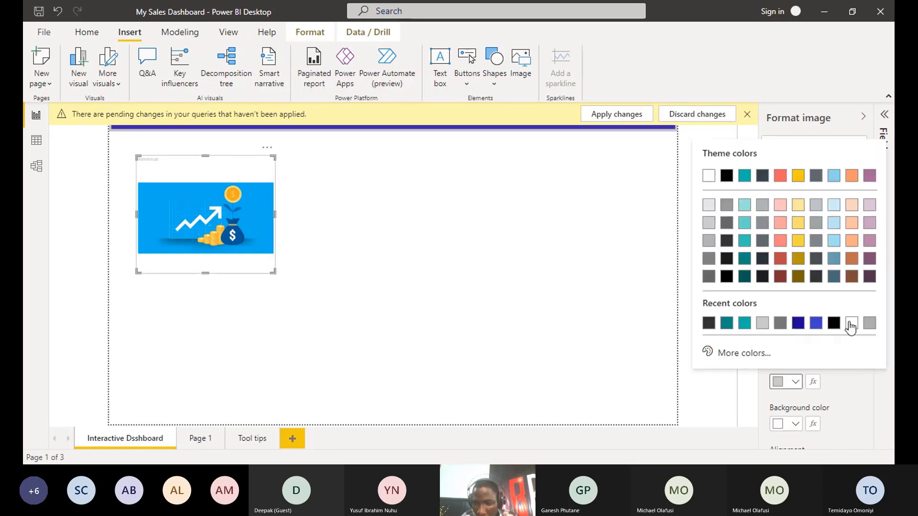
click(789, 424)
click(795, 425)
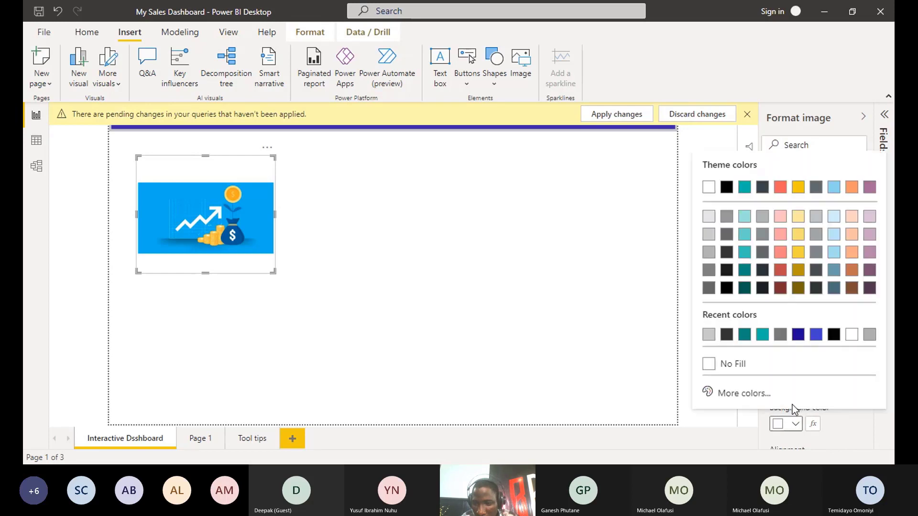
click(803, 335)
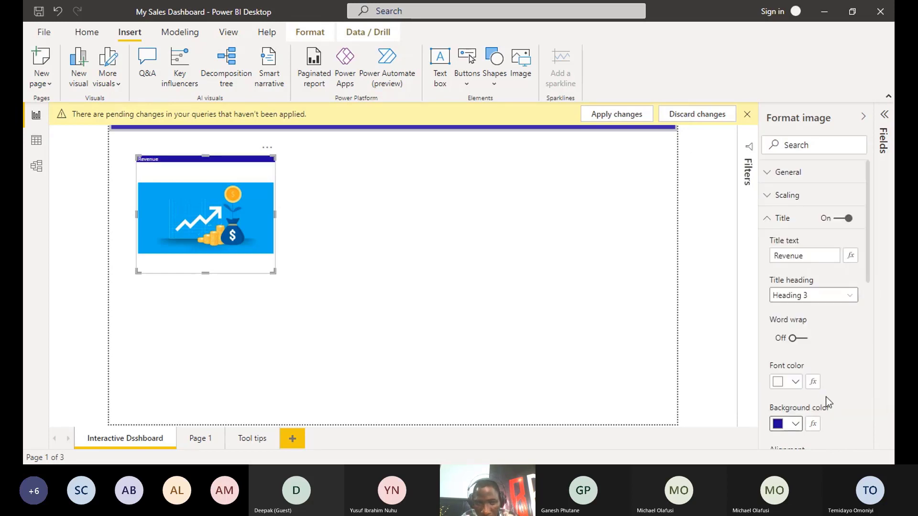
scroll(798, 387, down, 1)
click(792, 401)
Set the Revenue title to 10 pt Segoe UI Bold and dismiss the pending-changes notice
scroll(830, 395, down, 3)
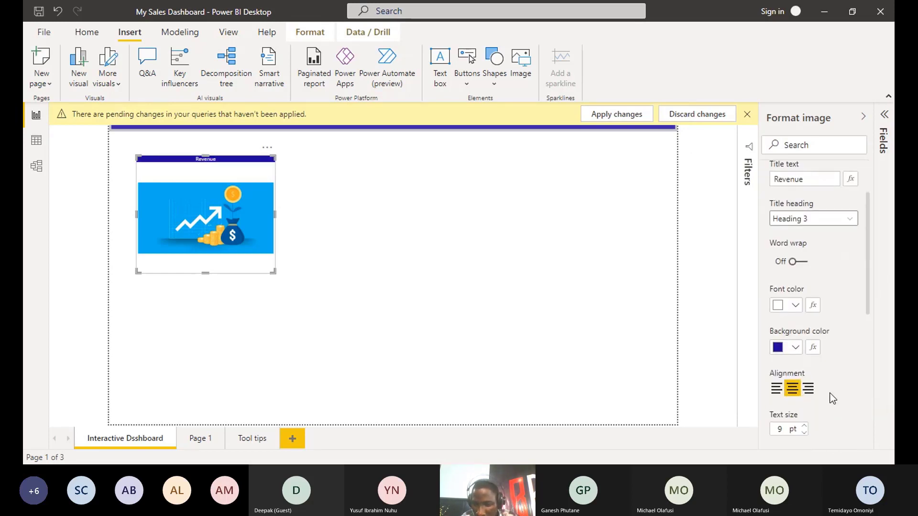
click(804, 311)
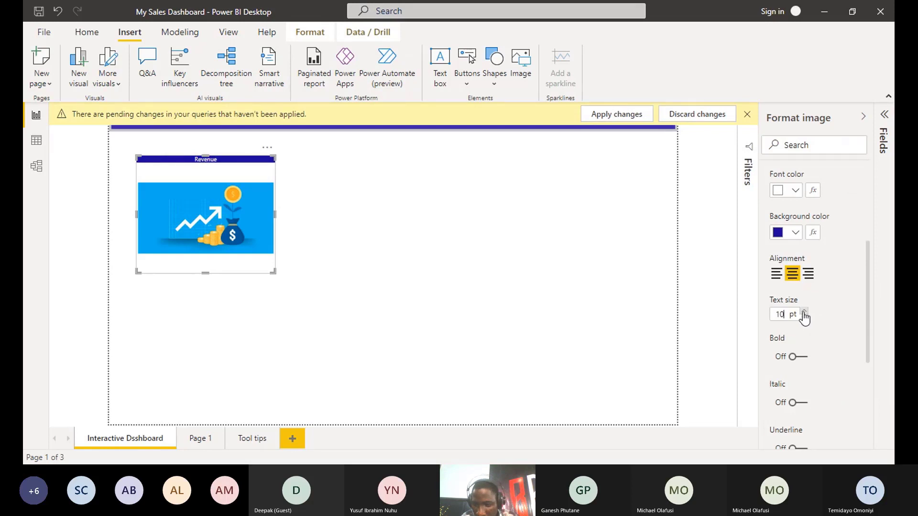
scroll(803, 360, down, 5)
scroll(809, 321, up, 3)
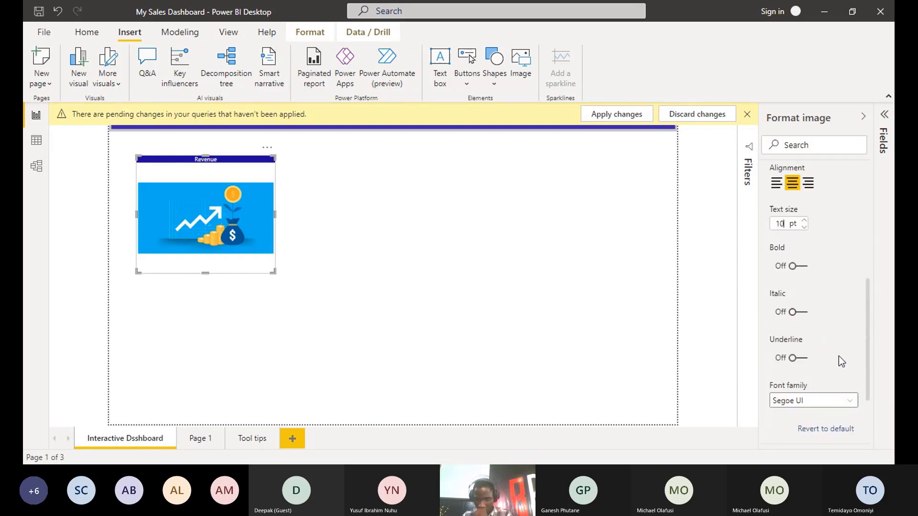
click(824, 407)
scroll(813, 285, down, 5)
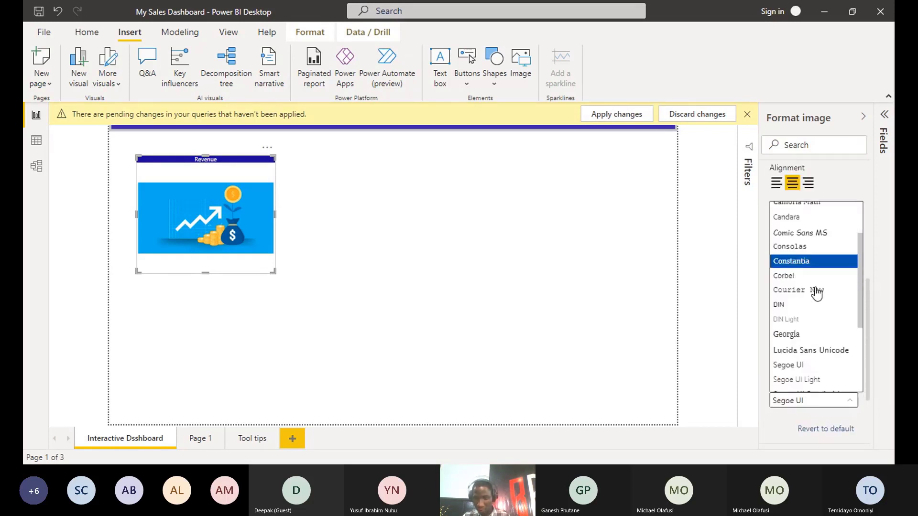
click(796, 297)
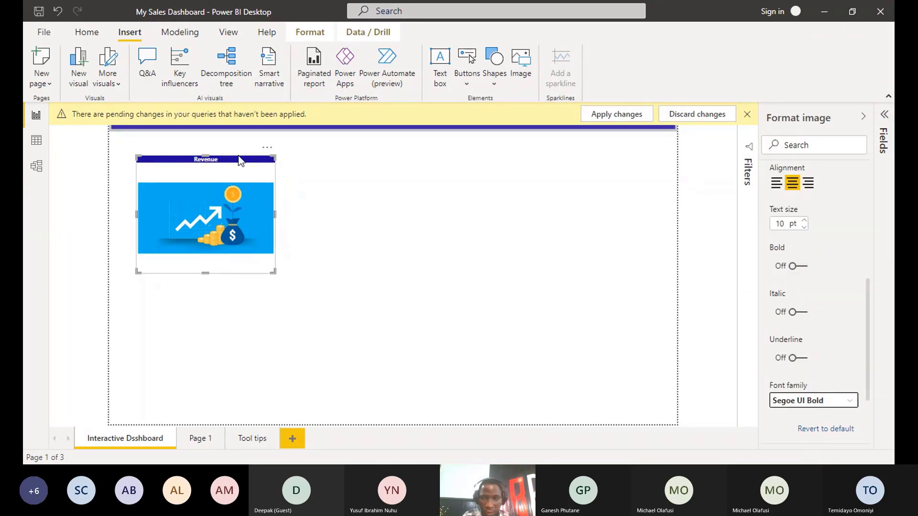
click(430, 168)
click(747, 115)
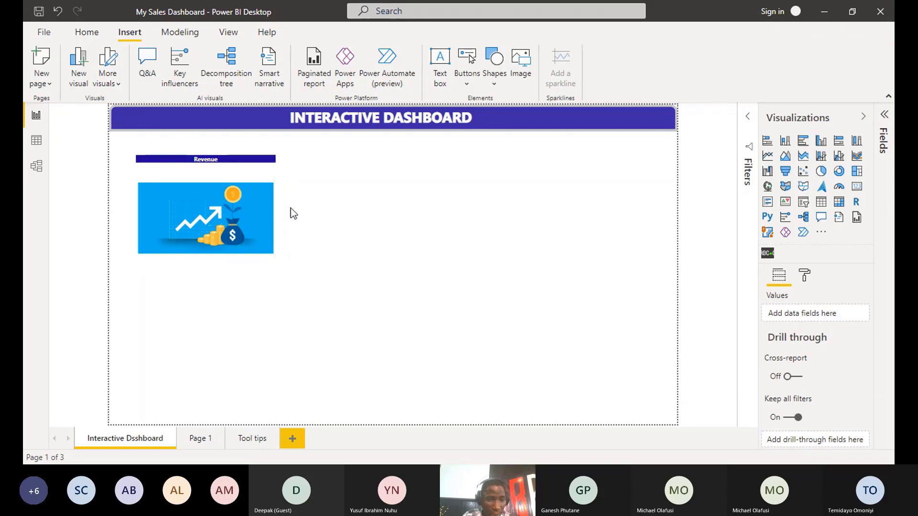
mouse_move(265, 151)
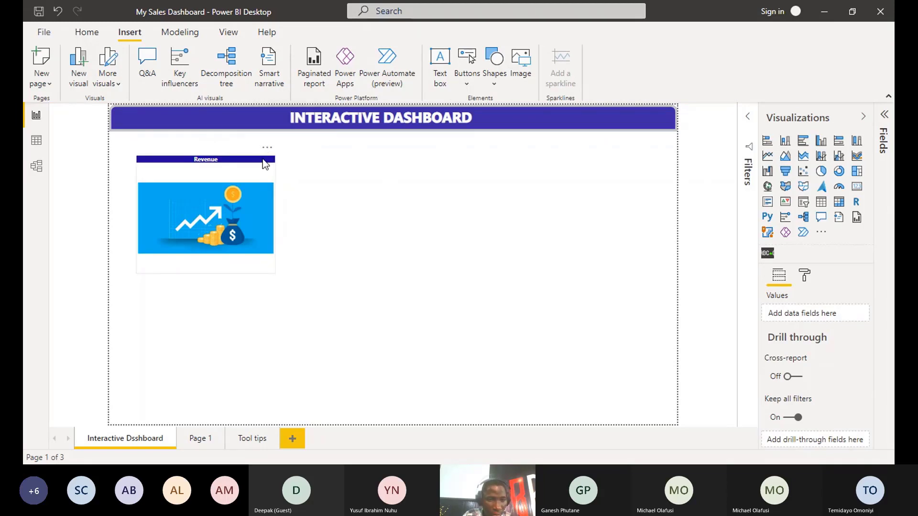
click(265, 164)
click(363, 213)
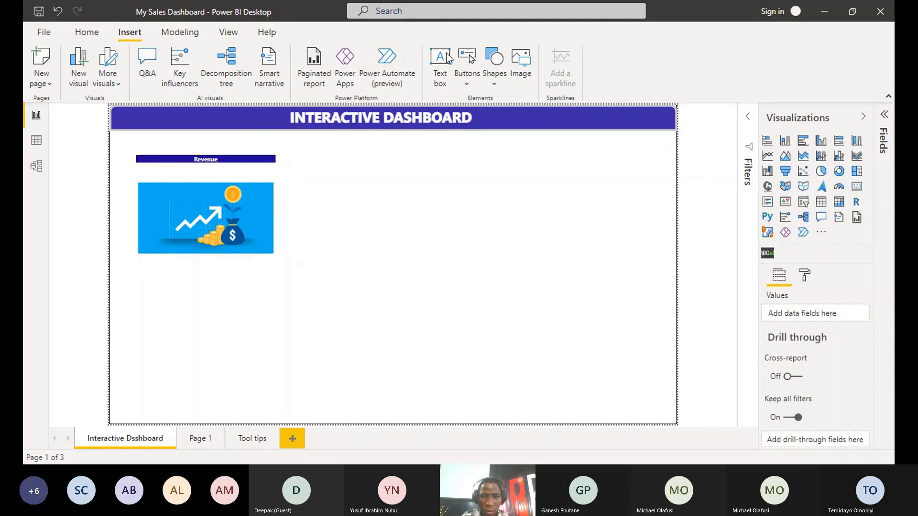
Insert the supervisor-manager-boss-executive picture from the Desktop's jj folder and place it level with the Revenue image, below the banner's right half
click(521, 74)
scroll(319, 191, down, 5)
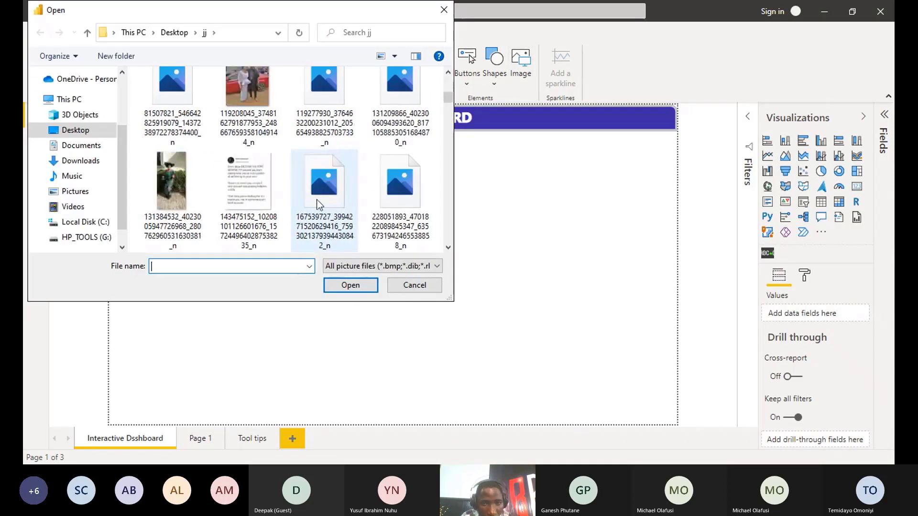
scroll(320, 205, down, 3)
scroll(315, 200, down, 2)
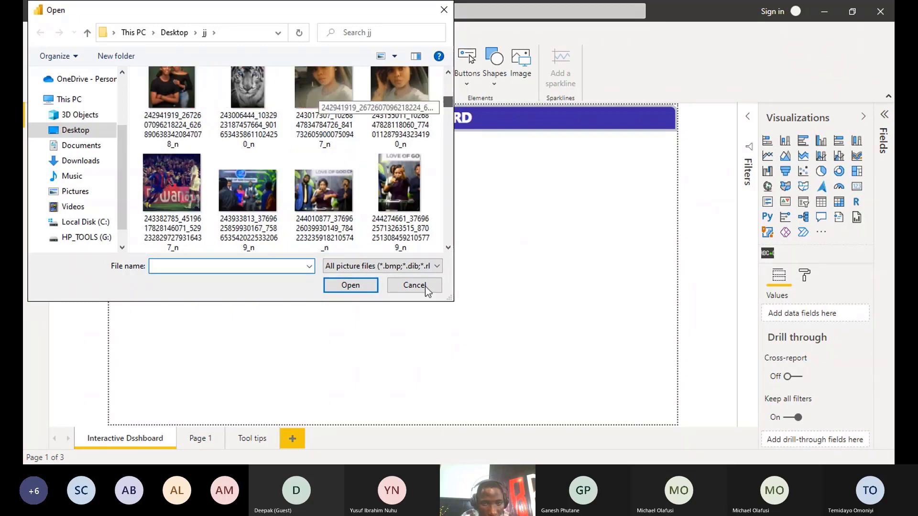
scroll(448, 192, down, 5)
scroll(449, 192, down, 10)
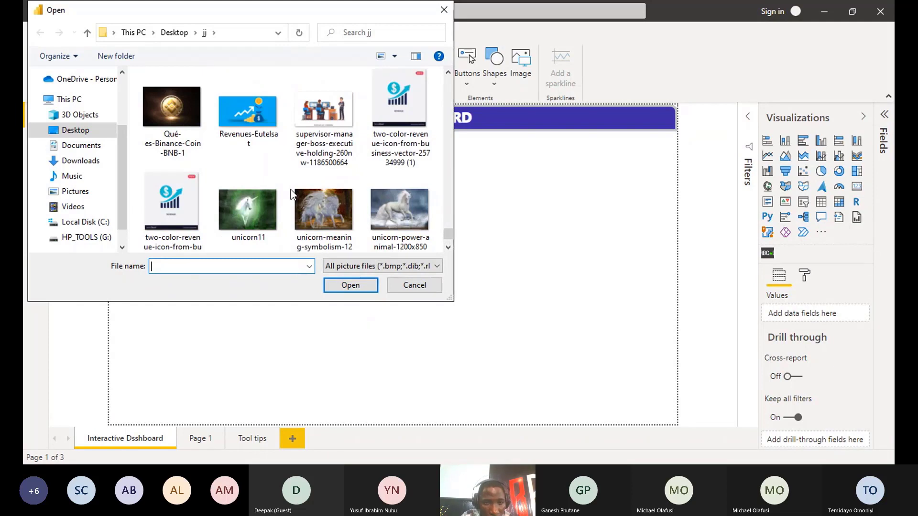
scroll(290, 190, up, 1)
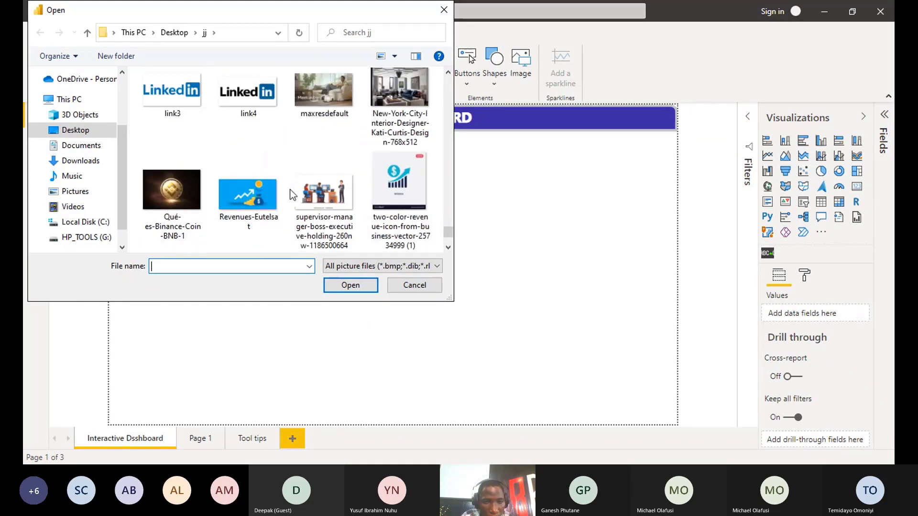
scroll(292, 195, down, 1)
scroll(291, 194, down, 1)
scroll(290, 194, up, 1)
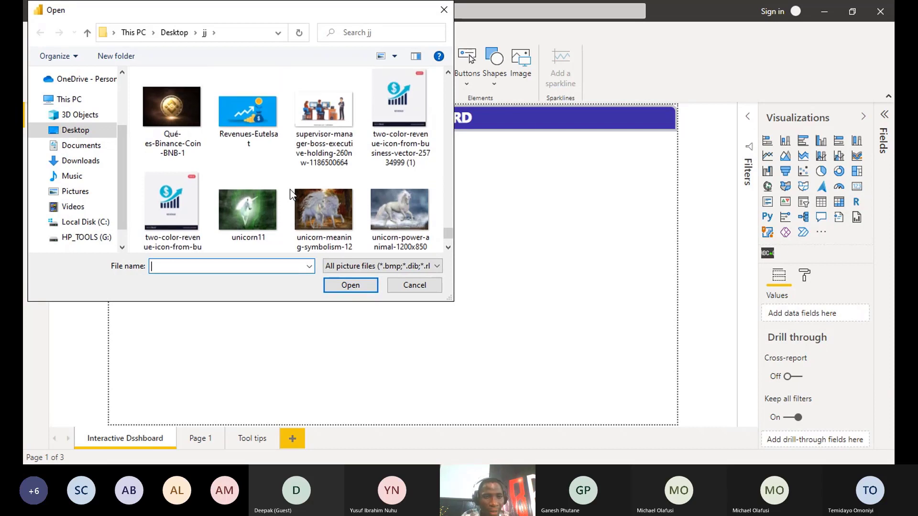
click(331, 138)
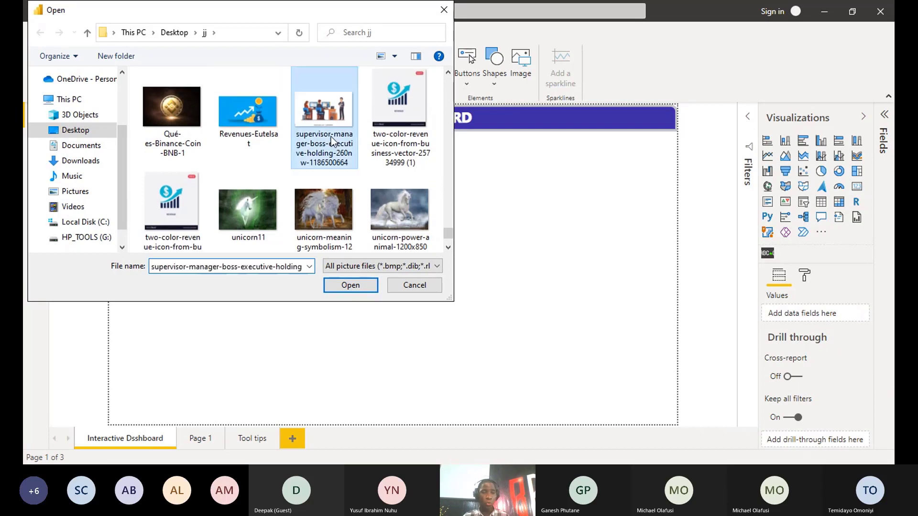
click(350, 285)
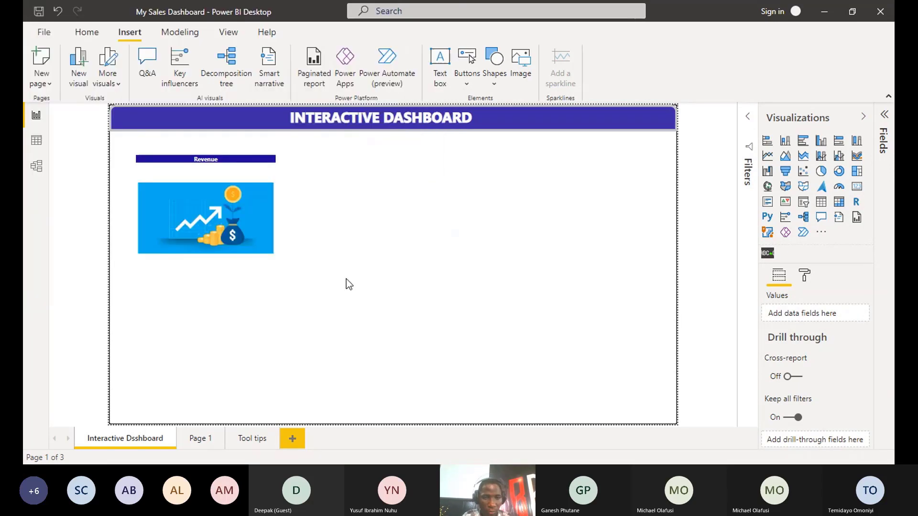
drag(234, 315, 545, 190)
Turn on the supervisor image's title and set its text to Unit Sold Per Supervisor
click(818, 219)
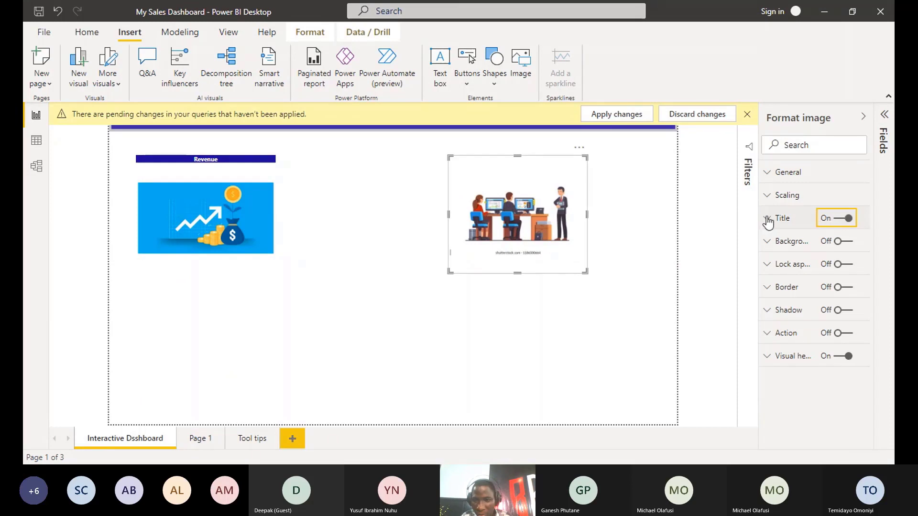
click(767, 219)
click(800, 253)
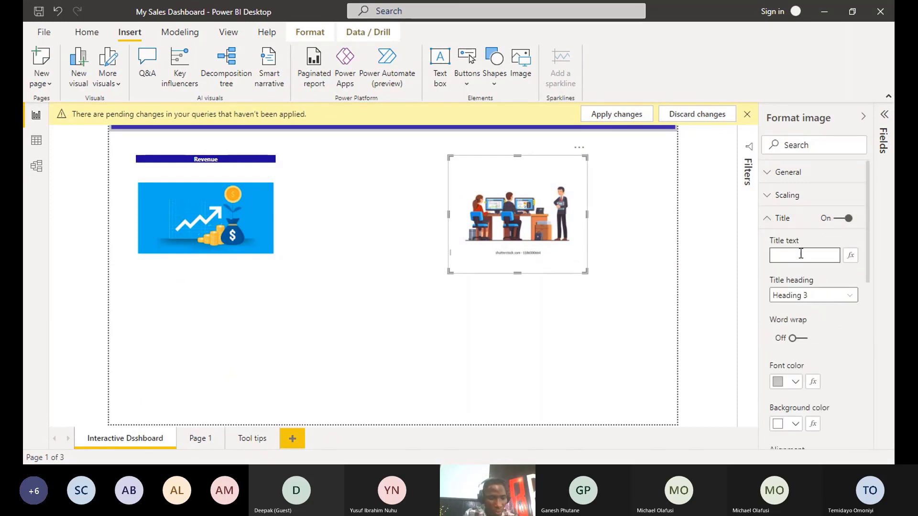
text(Unit )
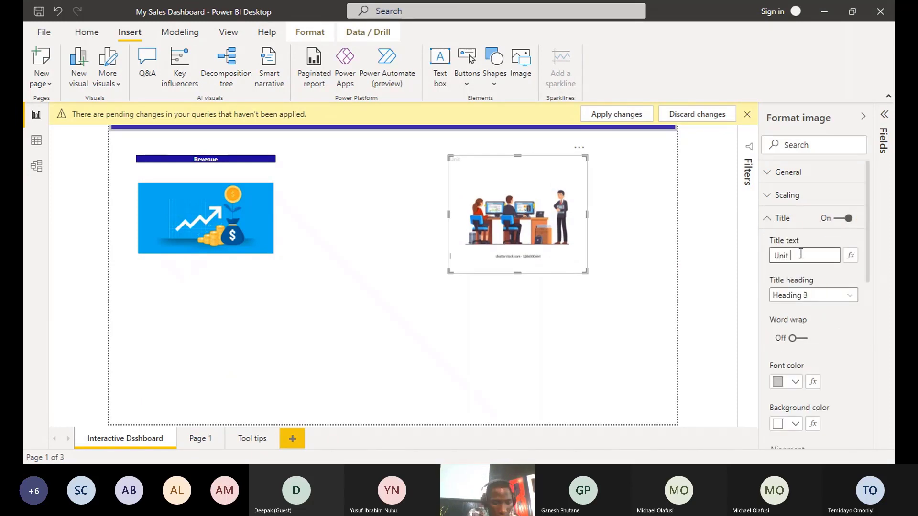
text(Sold )
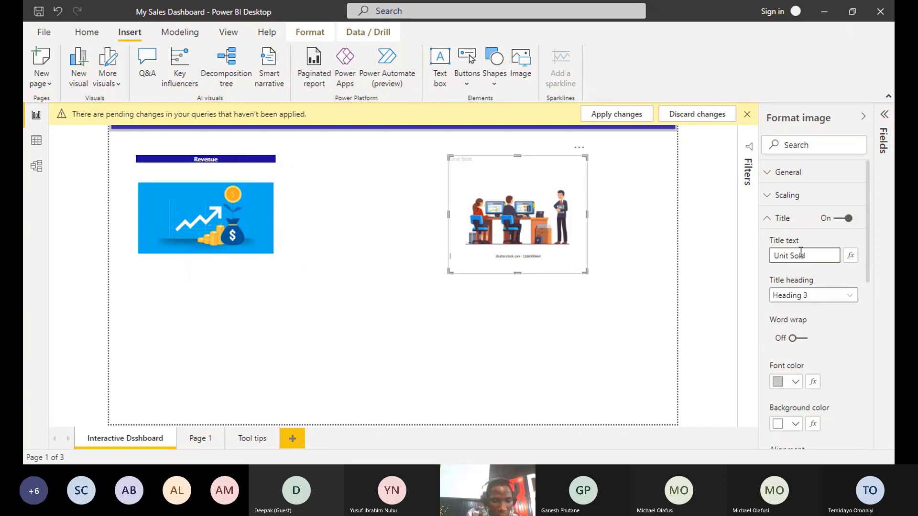
text(()
key(BackSpace)
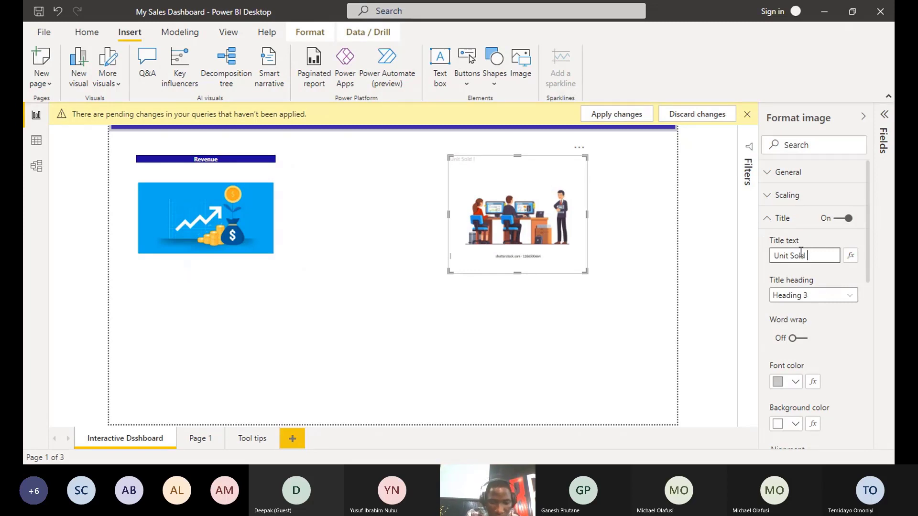
text(Per S)
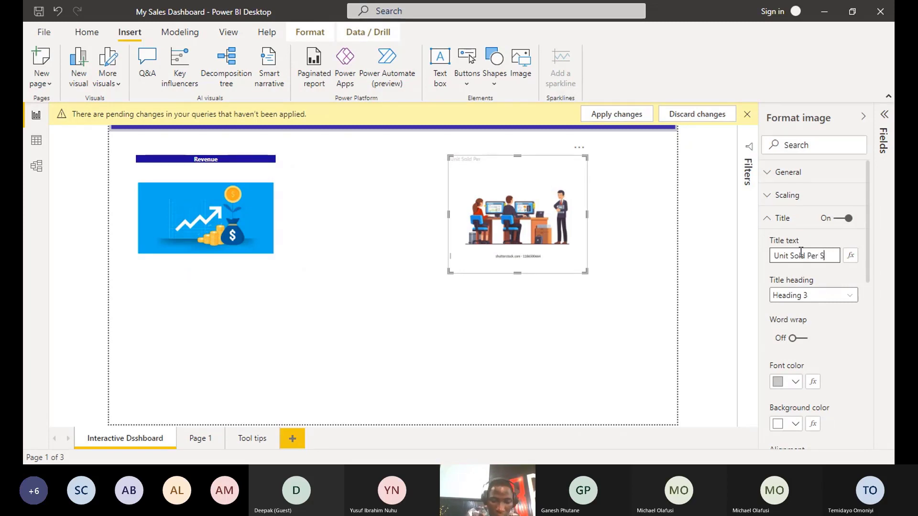
text(uperviso)
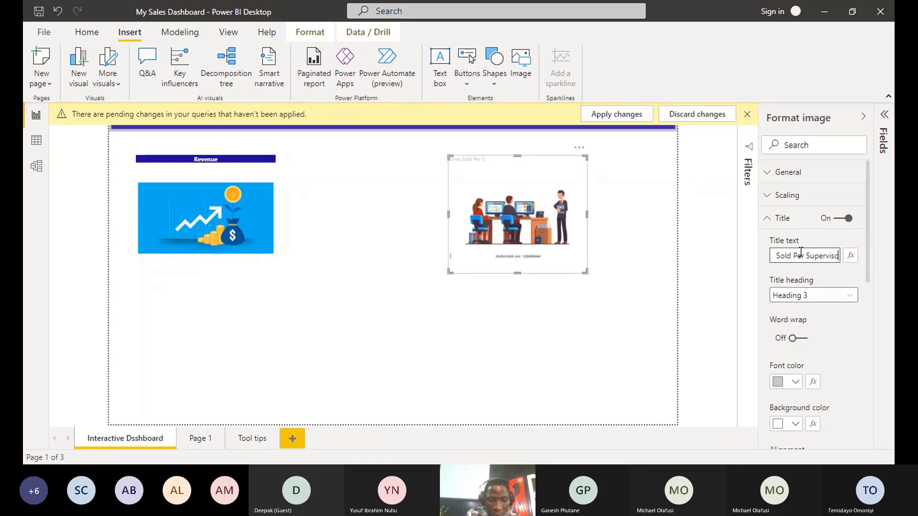
text(r)
Give the Unit Sold Per Supervisor title a white font, a dark blue background and centre alignment
scroll(808, 368, down, 2)
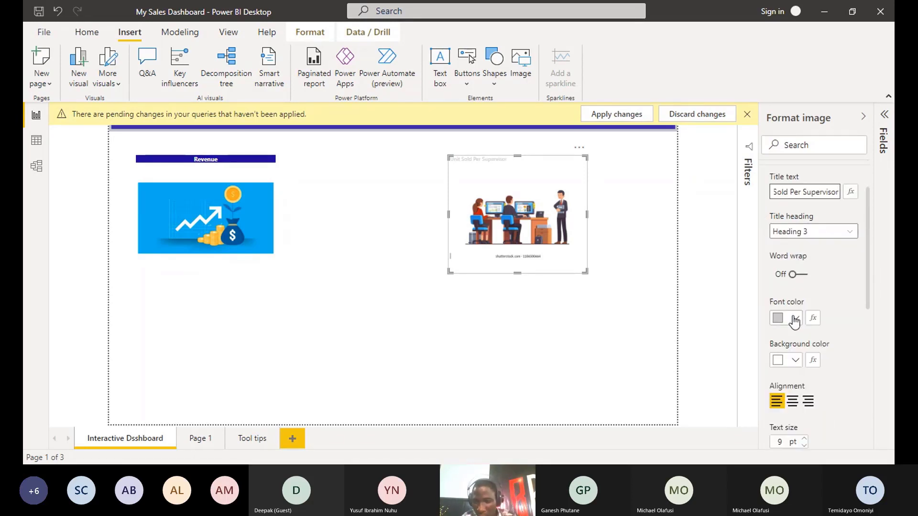
click(794, 317)
click(846, 261)
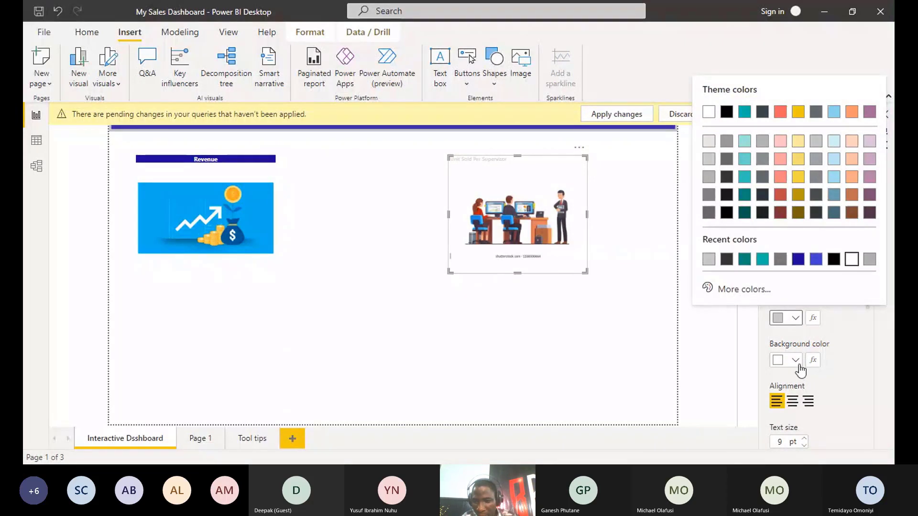
click(780, 359)
click(797, 269)
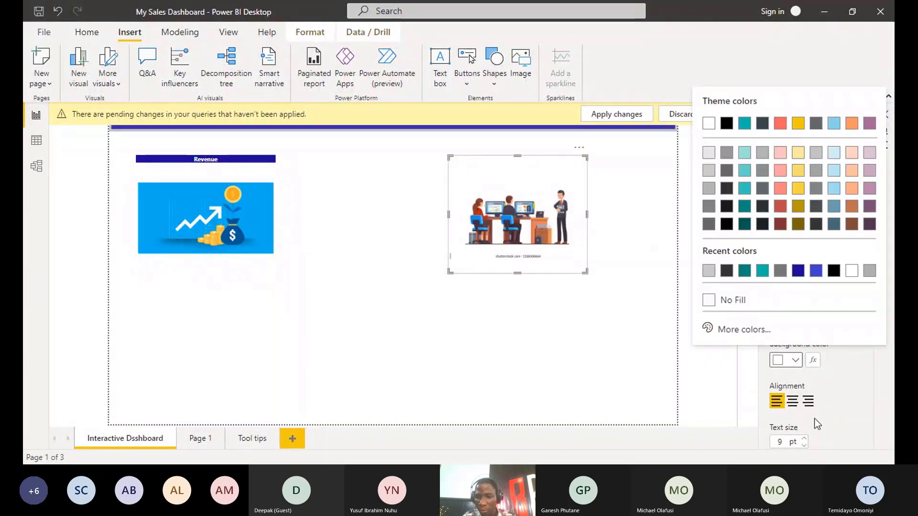
click(793, 400)
Increase the Unit Sold Per Supervisor title's text size by one point, set its font to Segoe UI Bold and dismiss the pending-changes notice
scroll(801, 434, down, 3)
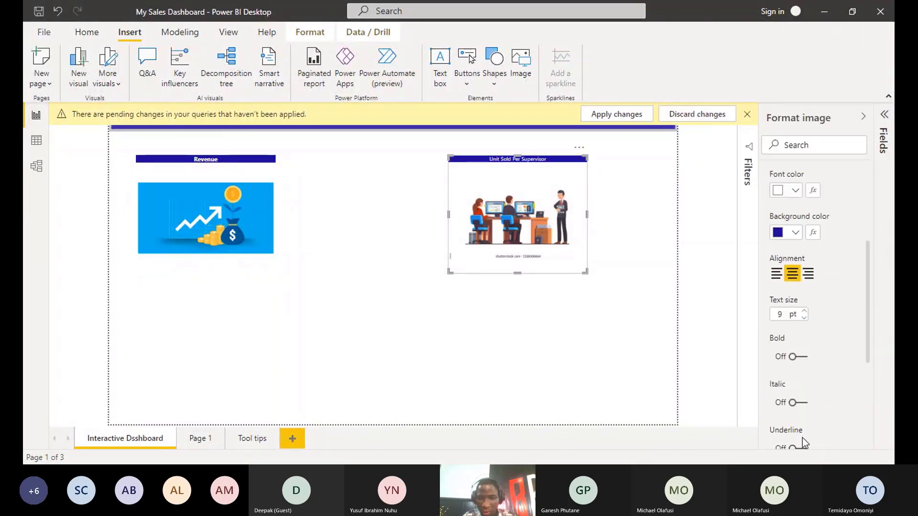
scroll(816, 354, down, 2)
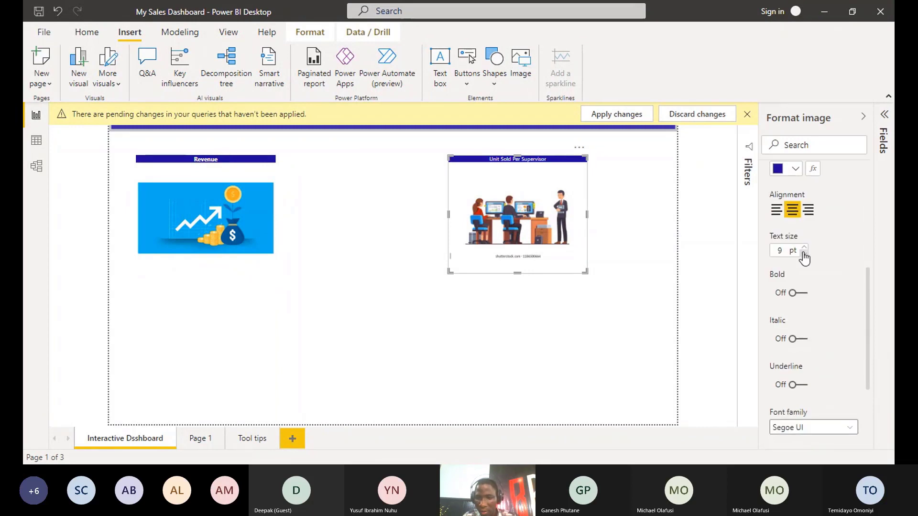
click(805, 247)
scroll(826, 307, down, 3)
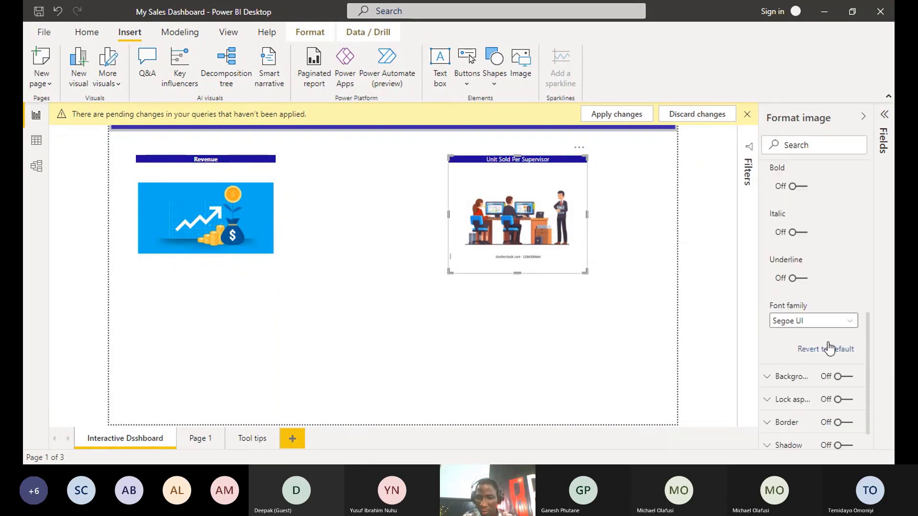
click(822, 300)
scroll(822, 279, down, 1)
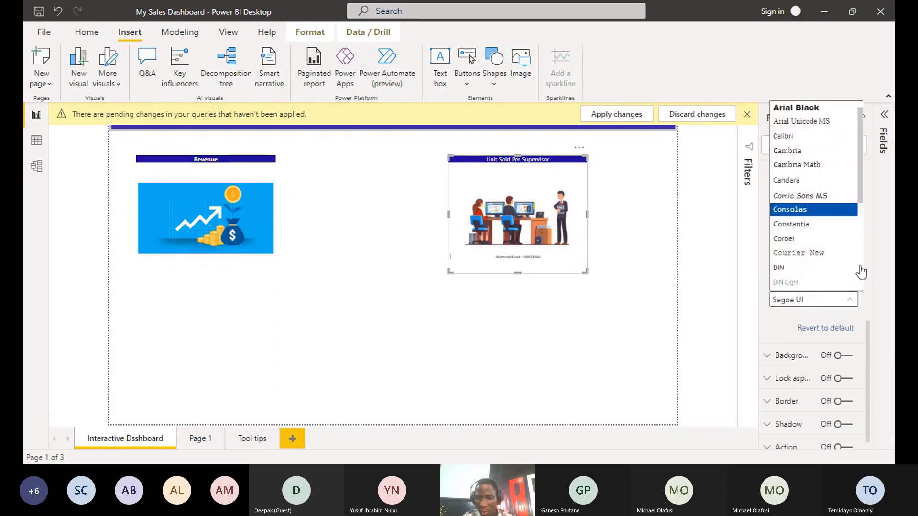
scroll(820, 249, down, 4)
click(822, 186)
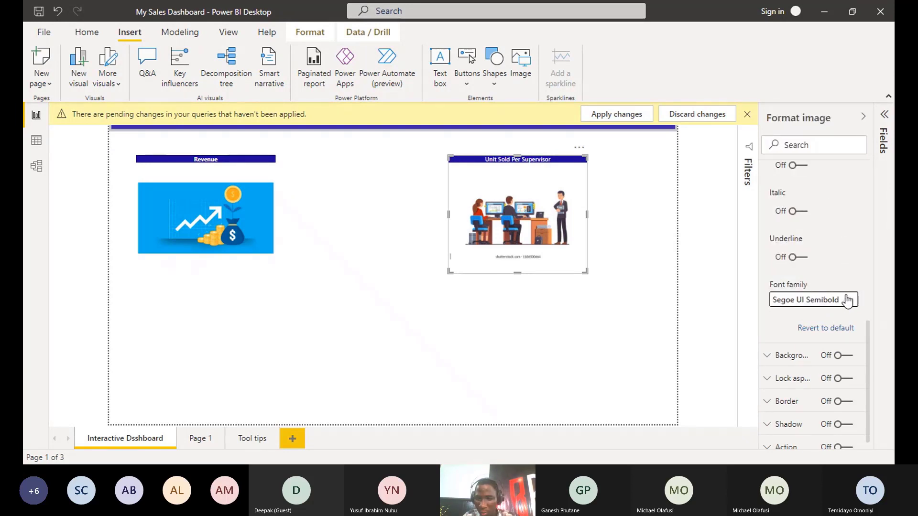
click(846, 302)
click(807, 197)
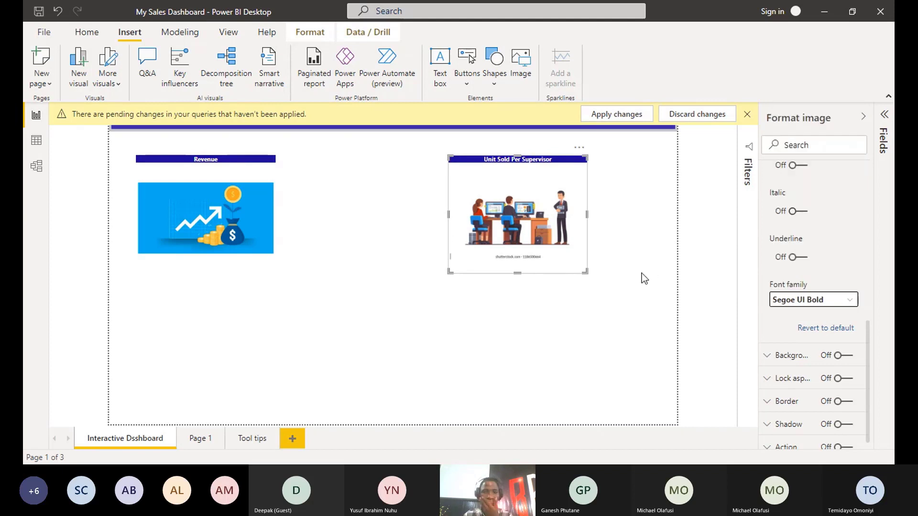
click(695, 129)
click(746, 113)
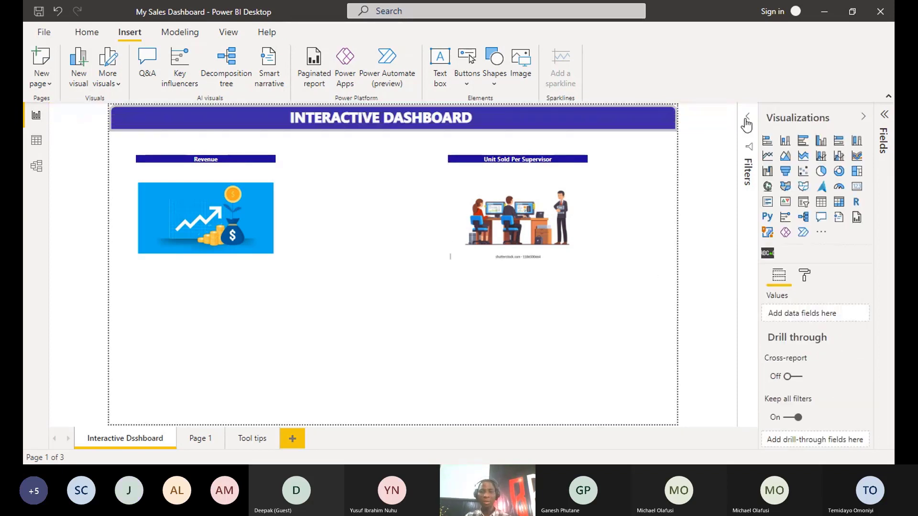
Select the Revenue image to bring up its formatting options
click(253, 177)
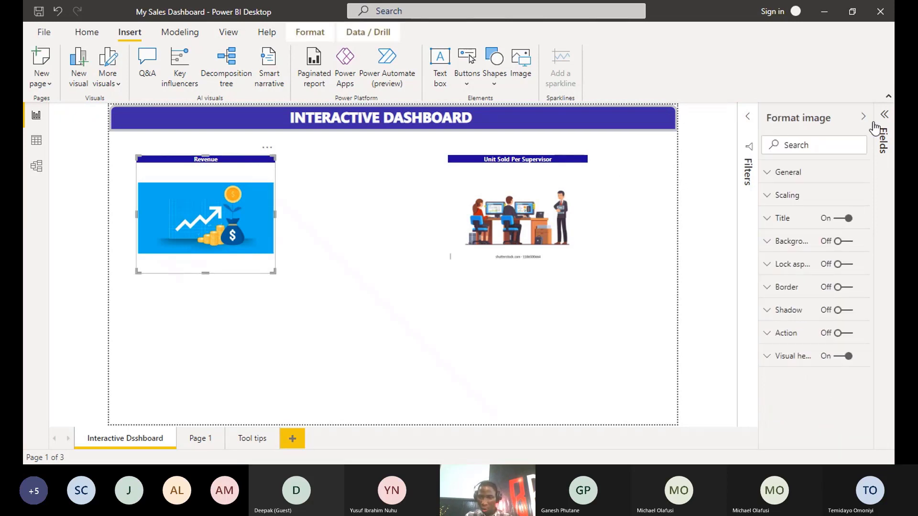